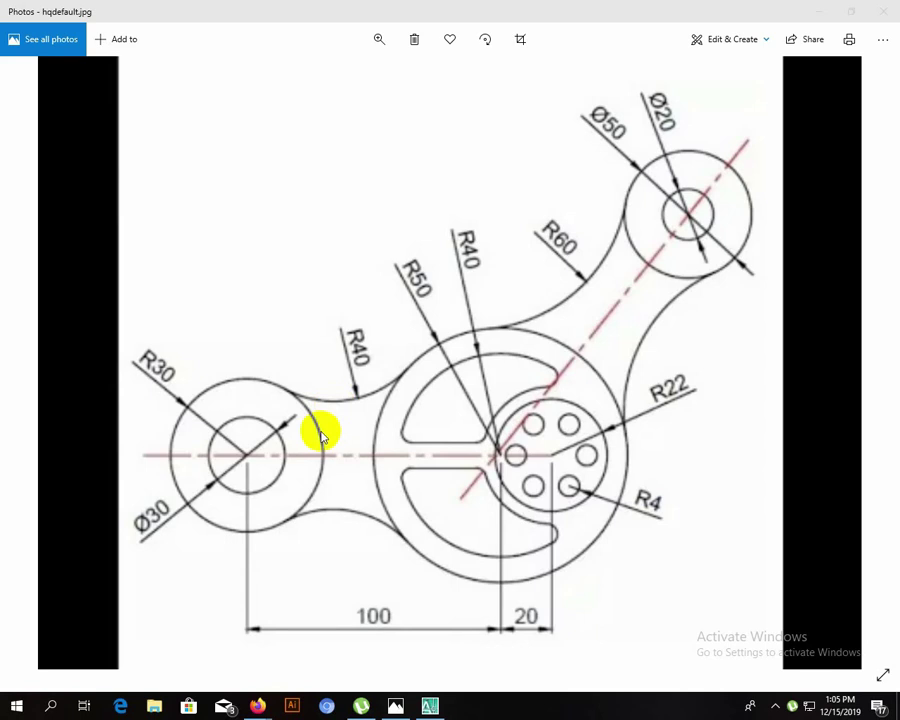
Step: Look over the reference linkage image in Photos, then bring AutoCAD 2007 to the front
{"action": "left_click", "coordinate": [768, 708]}
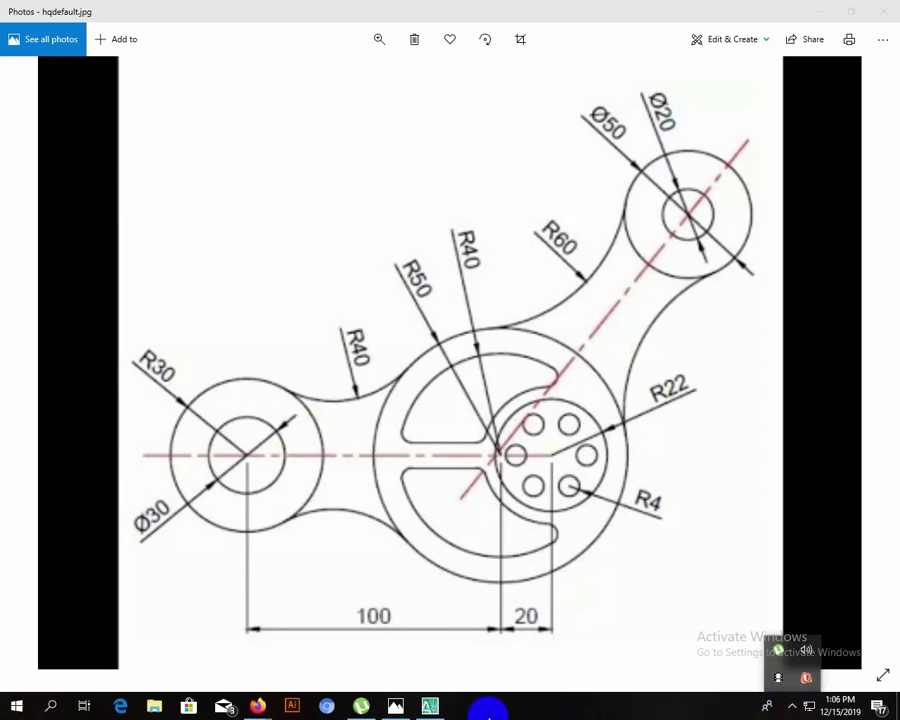
{"action": "mouse_move", "coordinate": [429, 707]}
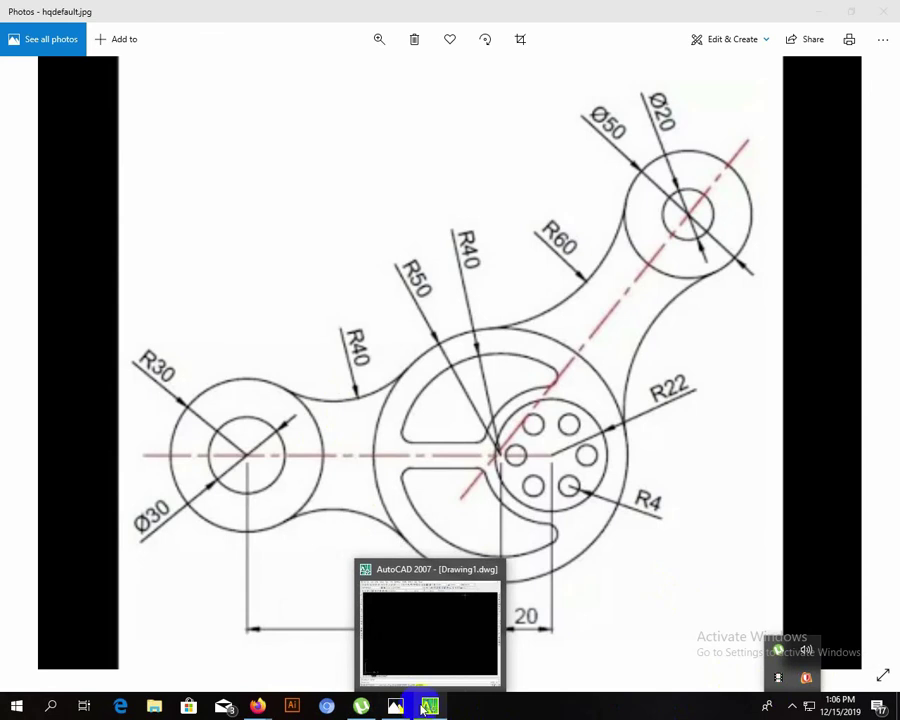
{"action": "left_click", "coordinate": [428, 708]}
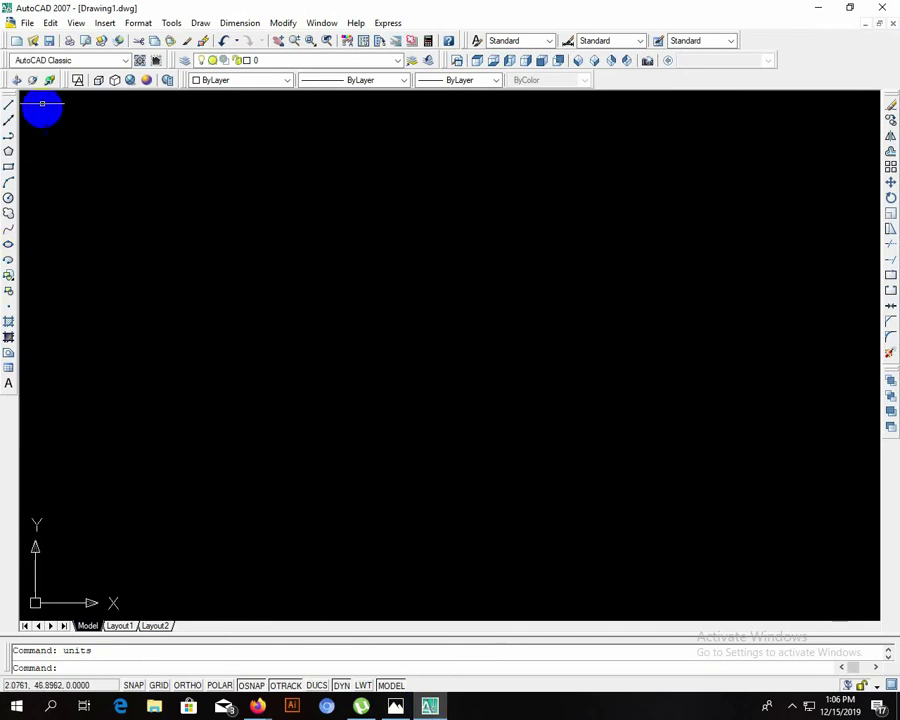
Step: Create a new drawing with Quick Setup: Decimal units and a 1000 by 1000 area
{"action": "left_click", "coordinate": [27, 23]}
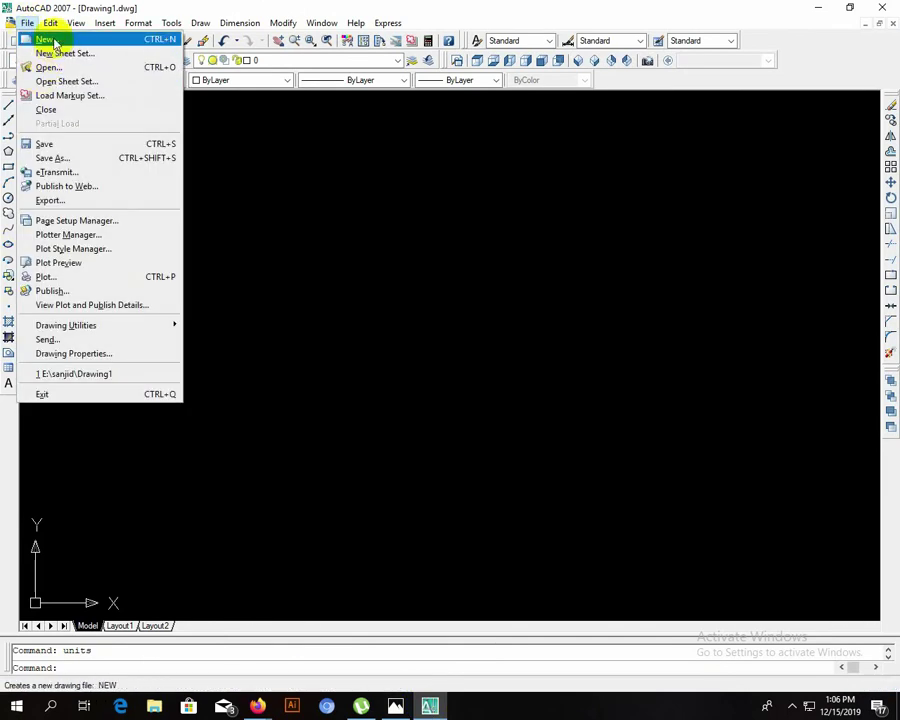
{"action": "left_click", "coordinate": [50, 40]}
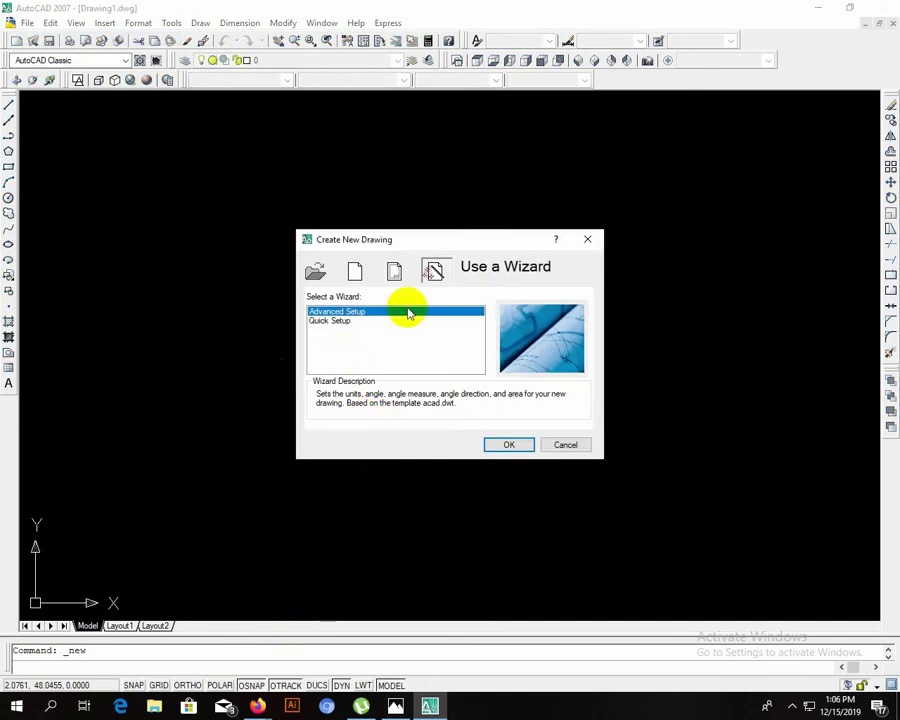
{"action": "left_click", "coordinate": [340, 321]}
{"action": "left_click", "coordinate": [506, 444]}
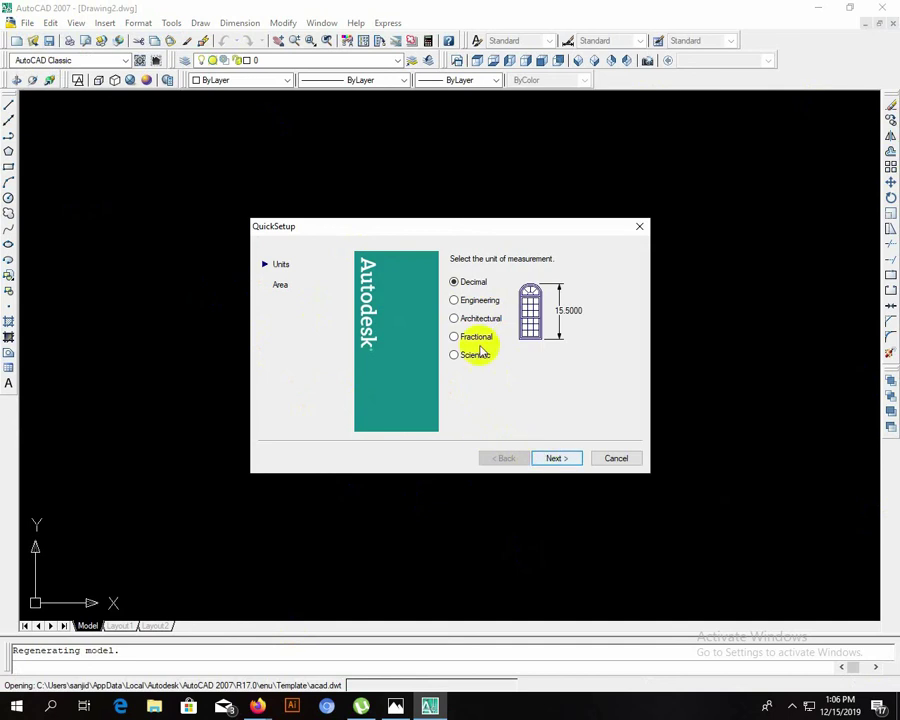
{"action": "left_click", "coordinate": [557, 458]}
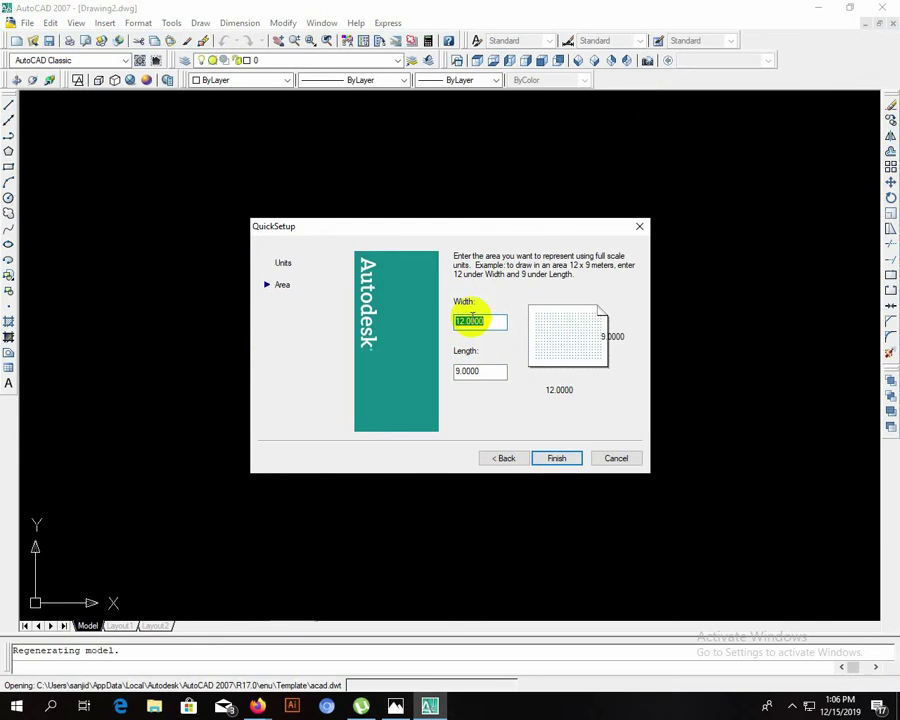
{"action": "type", "text": "10"}
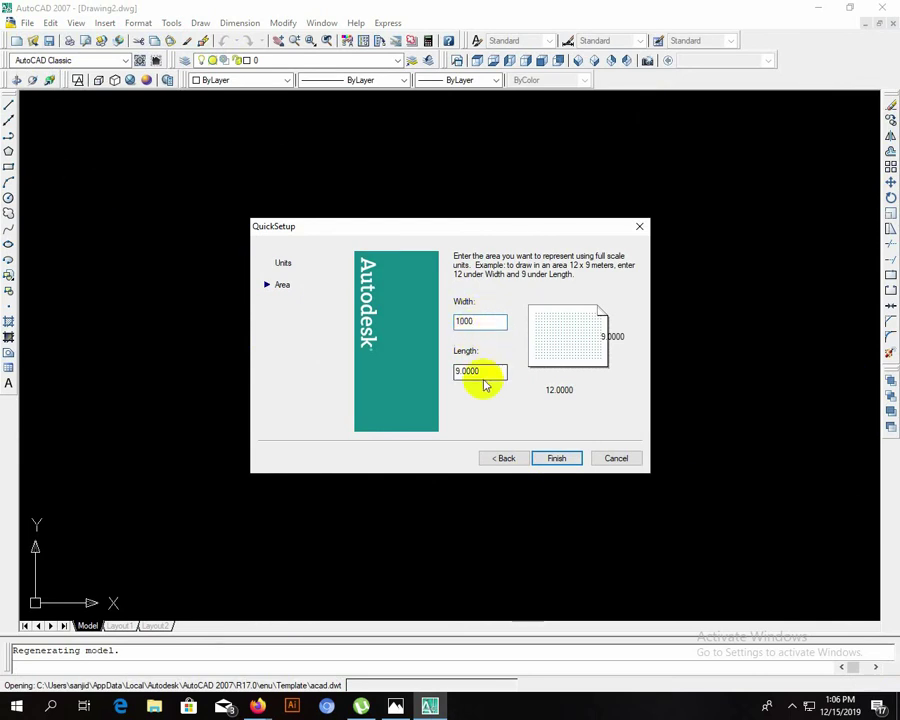
{"action": "double_click", "coordinate": [484, 373]}
{"action": "key", "text": "BackSpace"}
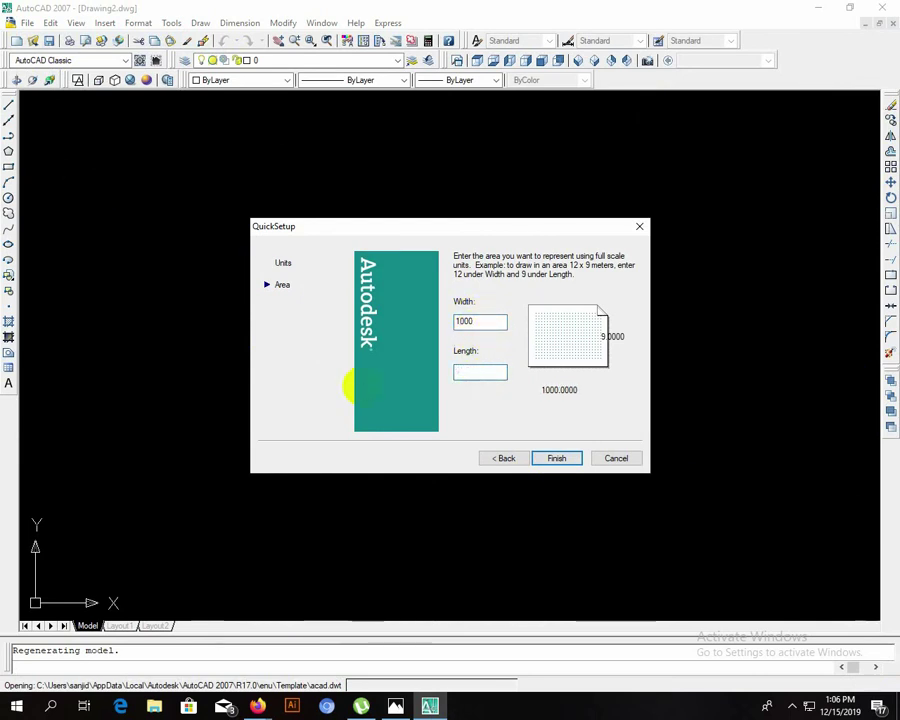
{"action": "type", "text": "1000"}
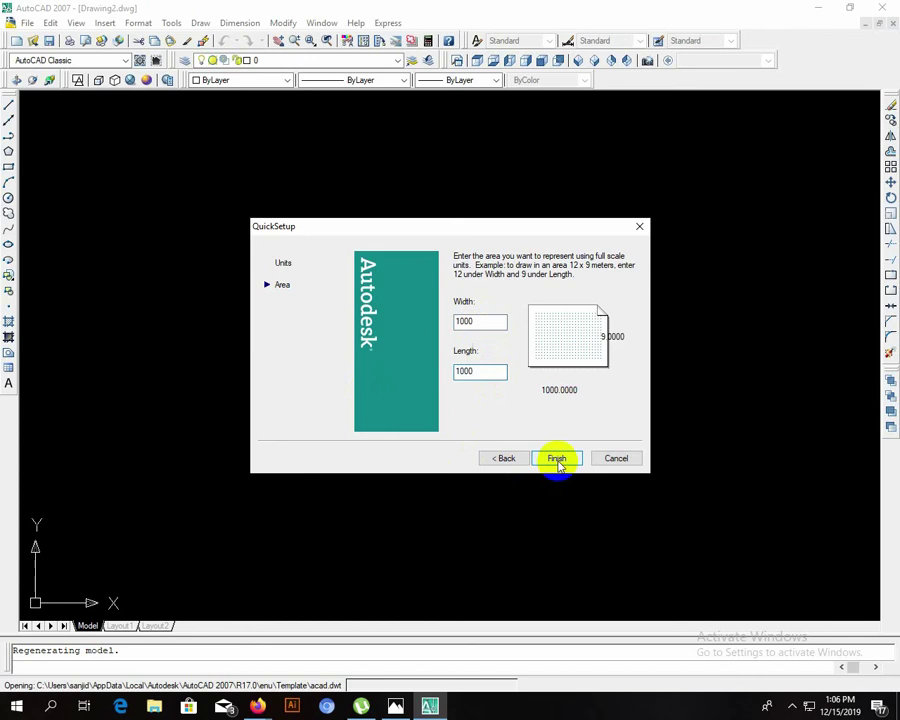
{"action": "left_click", "coordinate": [557, 460]}
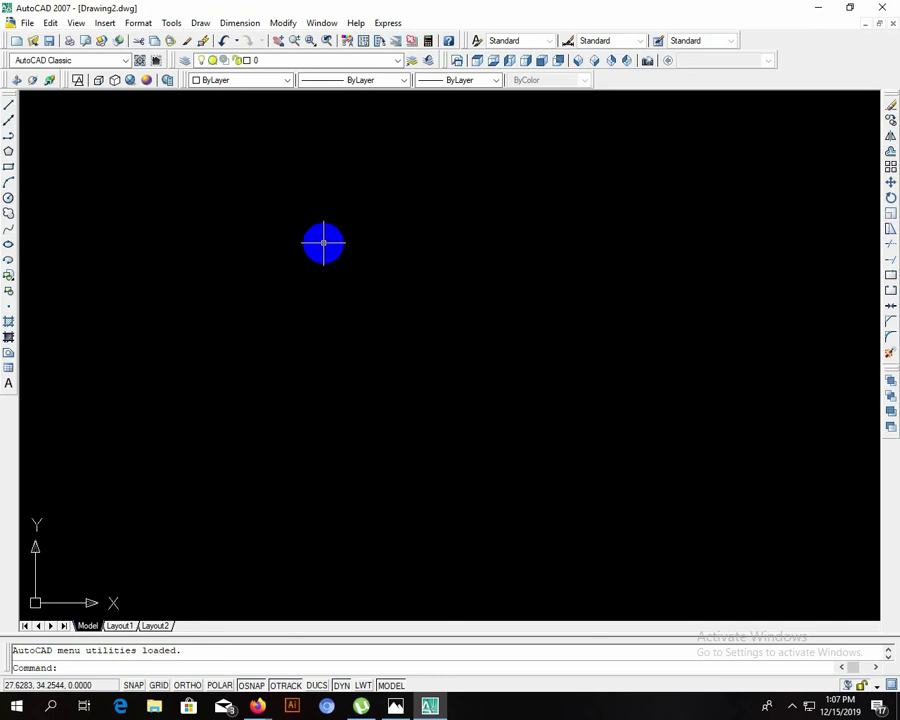
Step: Cancel the half-typed units command and minimize AutoCAD to reveal the reference image
{"action": "left_click", "coordinate": [792, 706]}
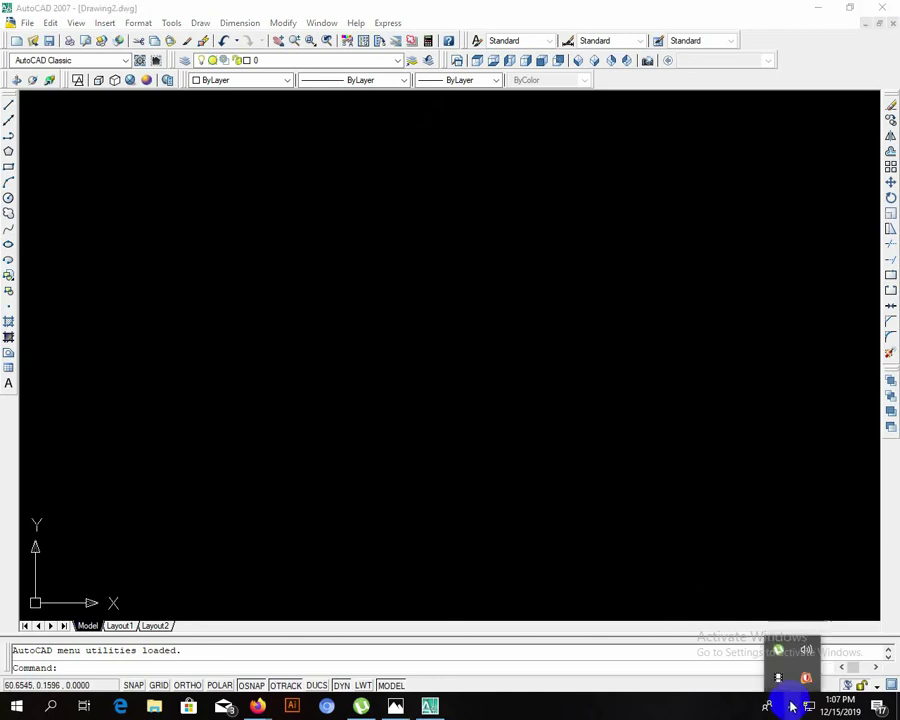
{"action": "left_click", "coordinate": [540, 445]}
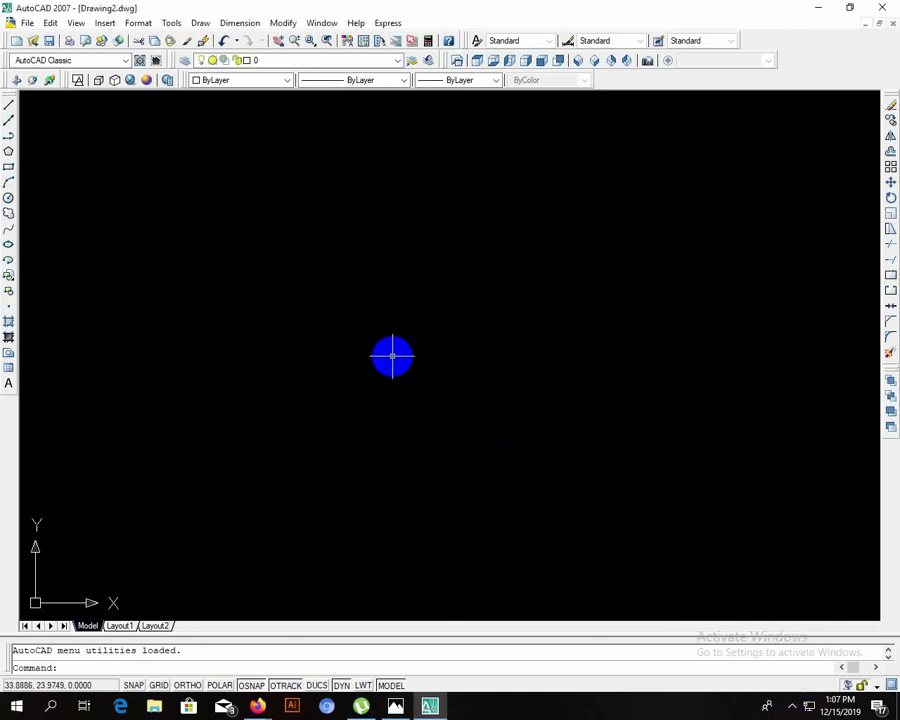
{"action": "type", "text": "units"}
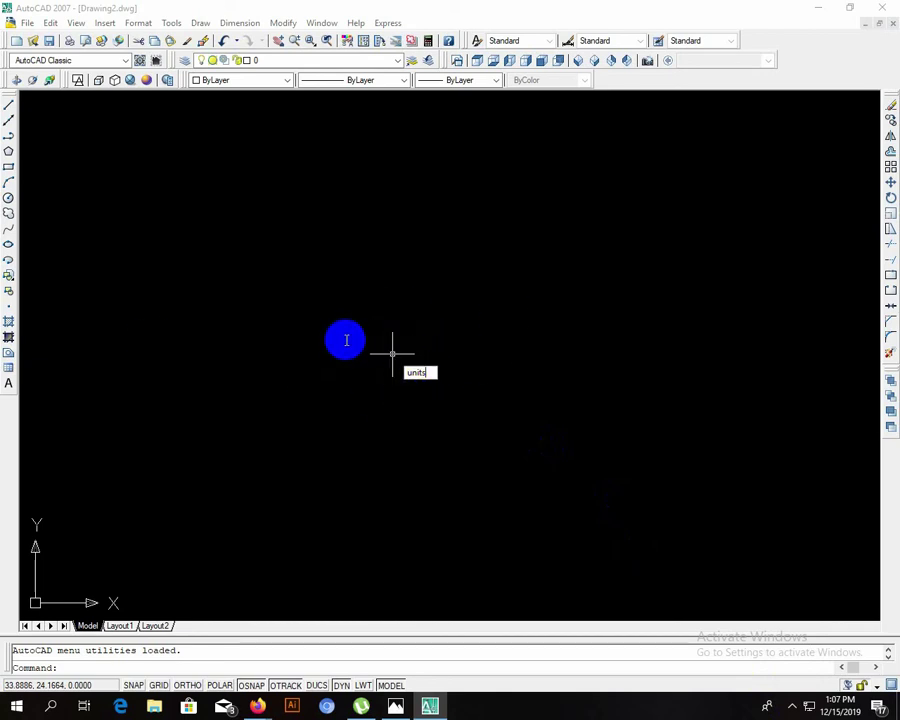
{"action": "key", "text": "Escape"}
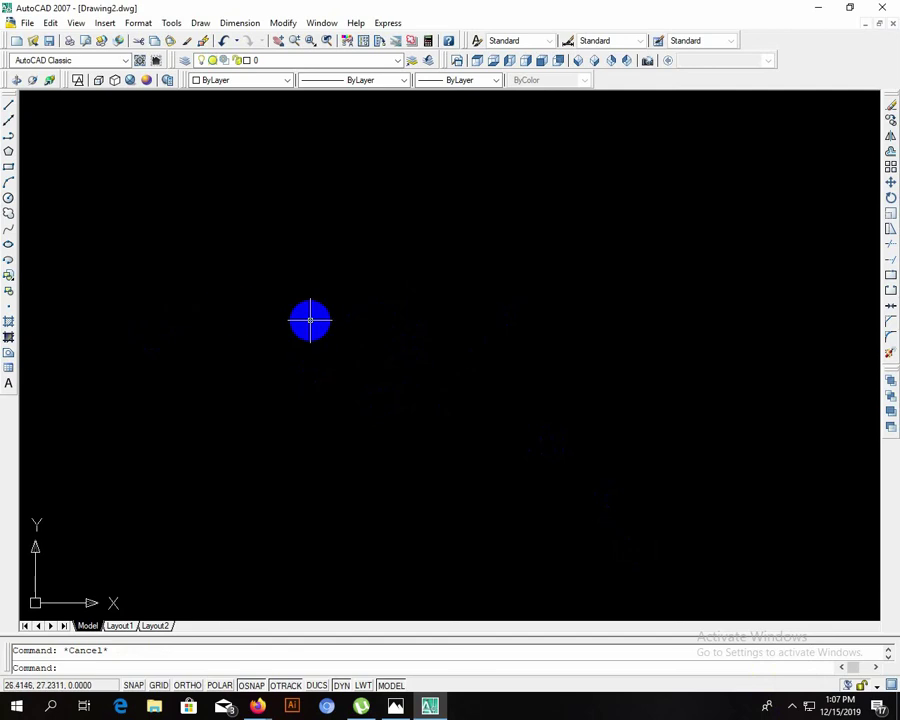
{"action": "left_click", "coordinate": [810, 706]}
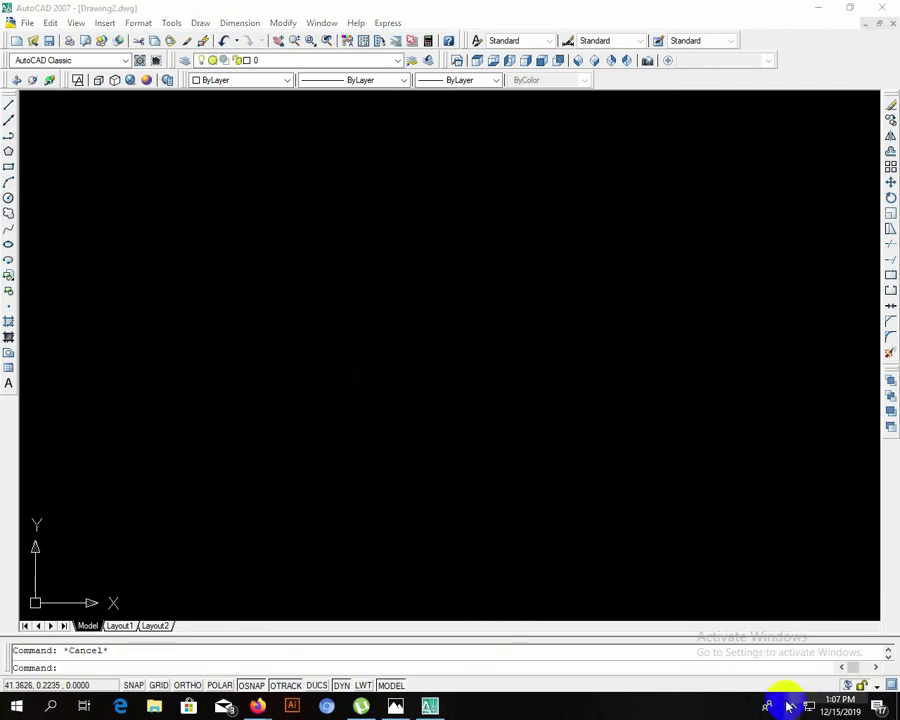
{"action": "left_click", "coordinate": [818, 7]}
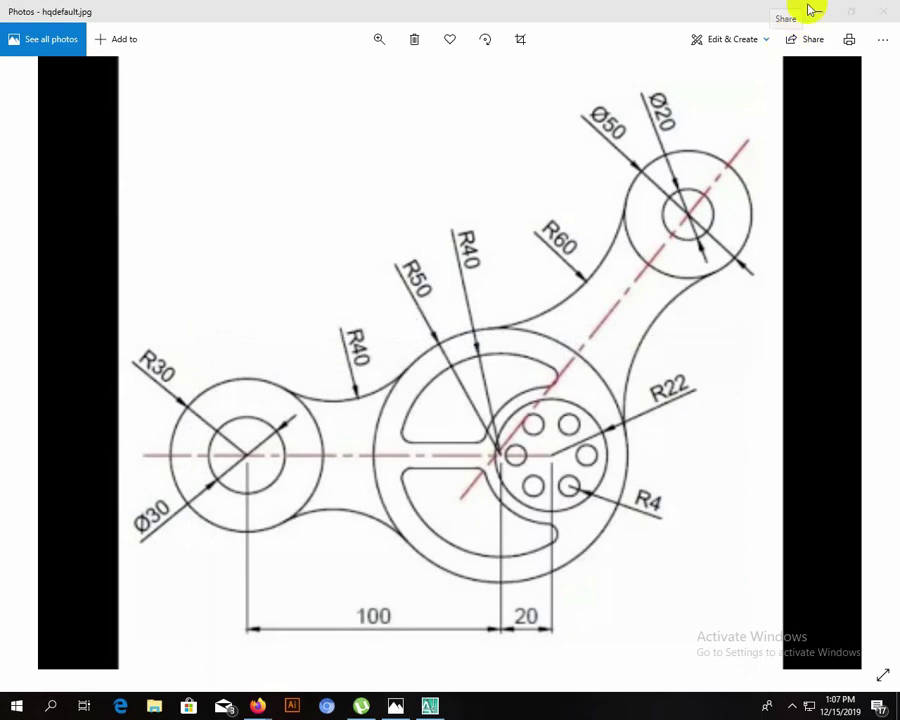
Step: Minimize the Photos reference image and restore the blank AutoCAD drawing
{"action": "left_click", "coordinate": [820, 12]}
{"action": "mouse_move", "coordinate": [395, 706]}
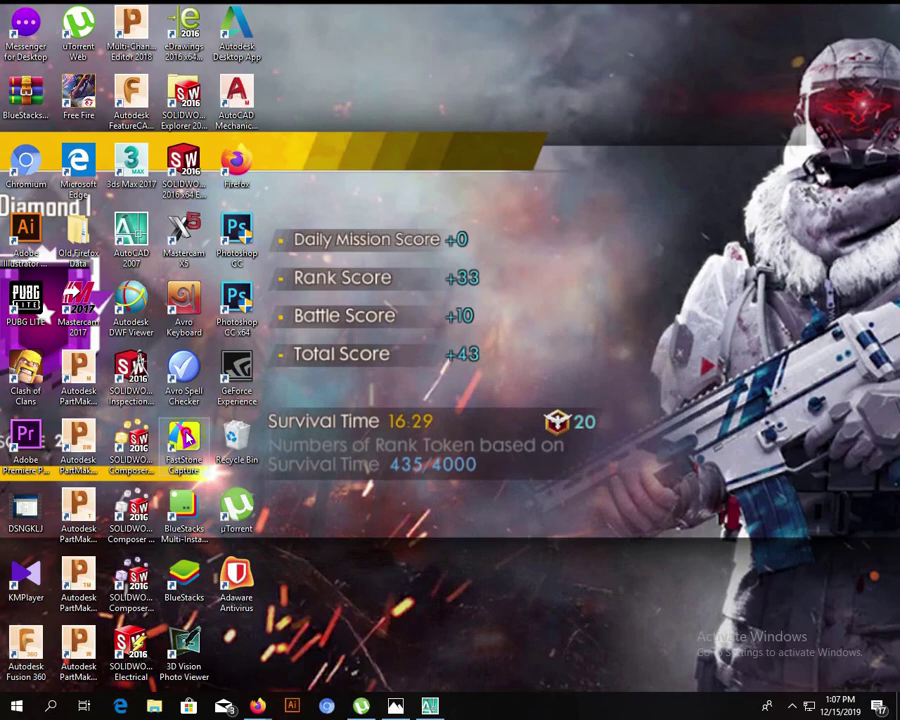
{"action": "left_click", "coordinate": [430, 706]}
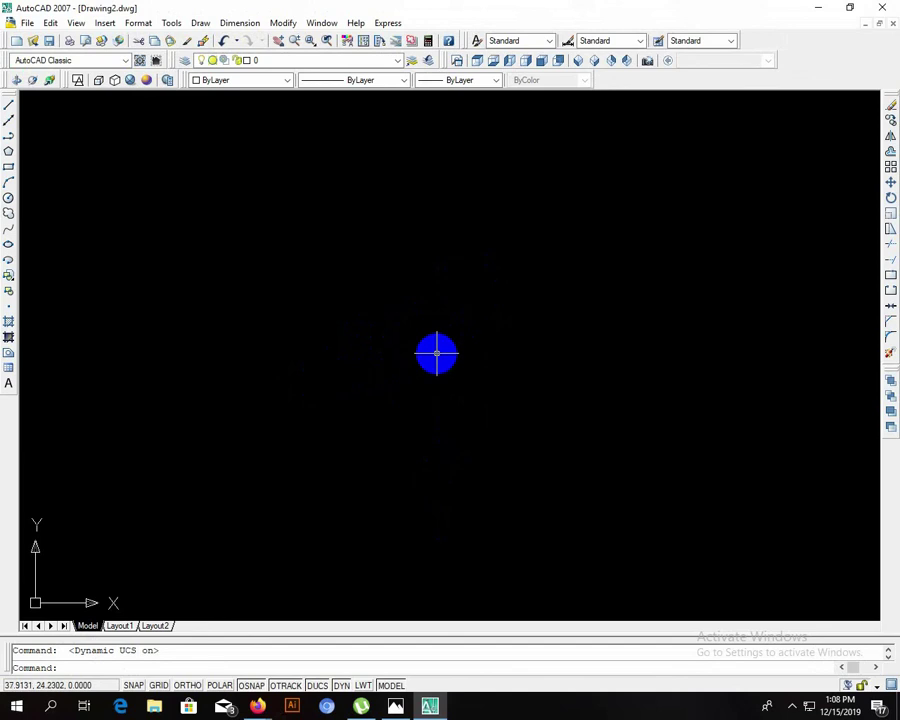
Step: Using UNITS, keep Decimal length type and set the insertion scale to Millimeters
{"action": "type", "text": "units"}
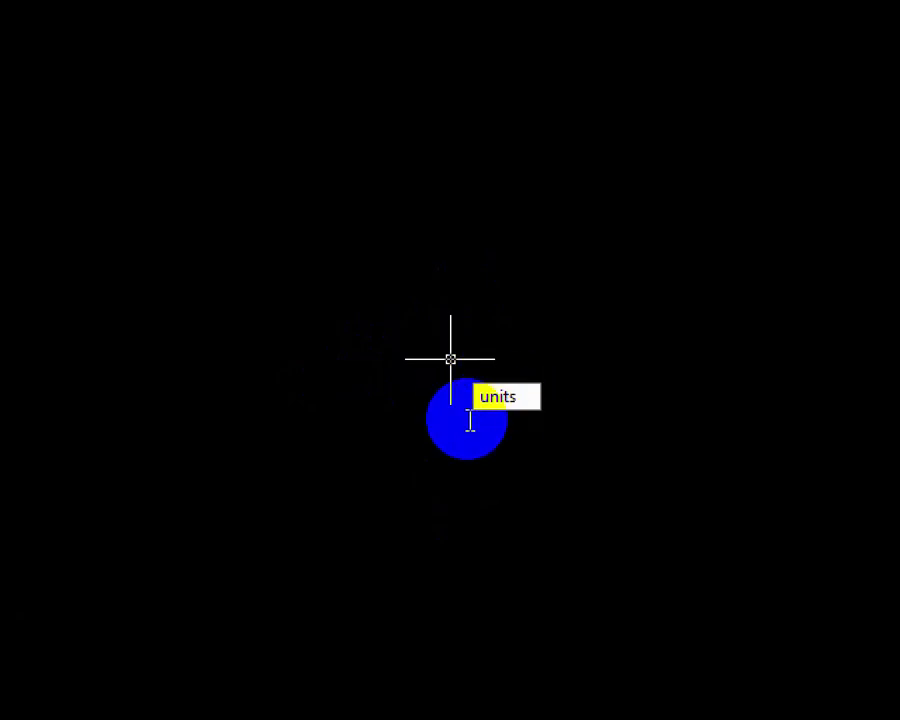
{"action": "key", "text": "Return"}
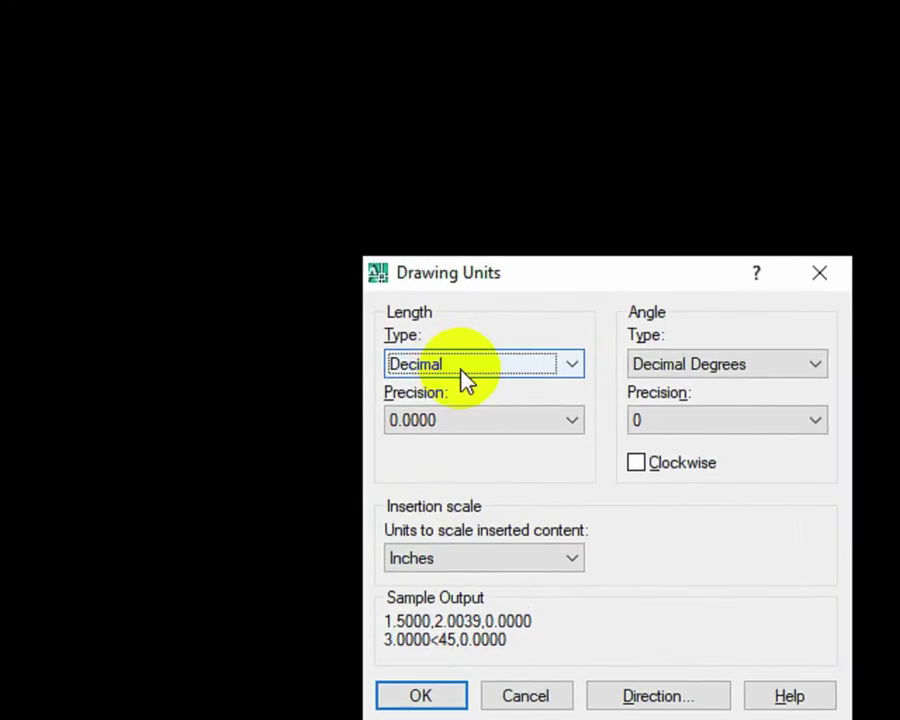
{"action": "left_click", "coordinate": [478, 368]}
{"action": "left_click", "coordinate": [479, 368]}
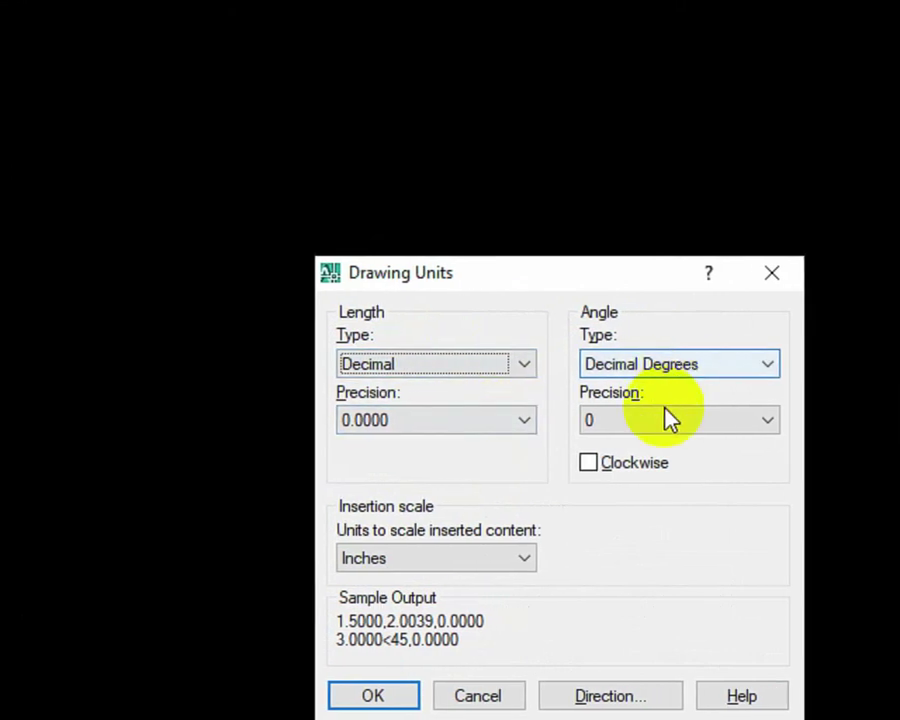
{"action": "left_click", "coordinate": [665, 421]}
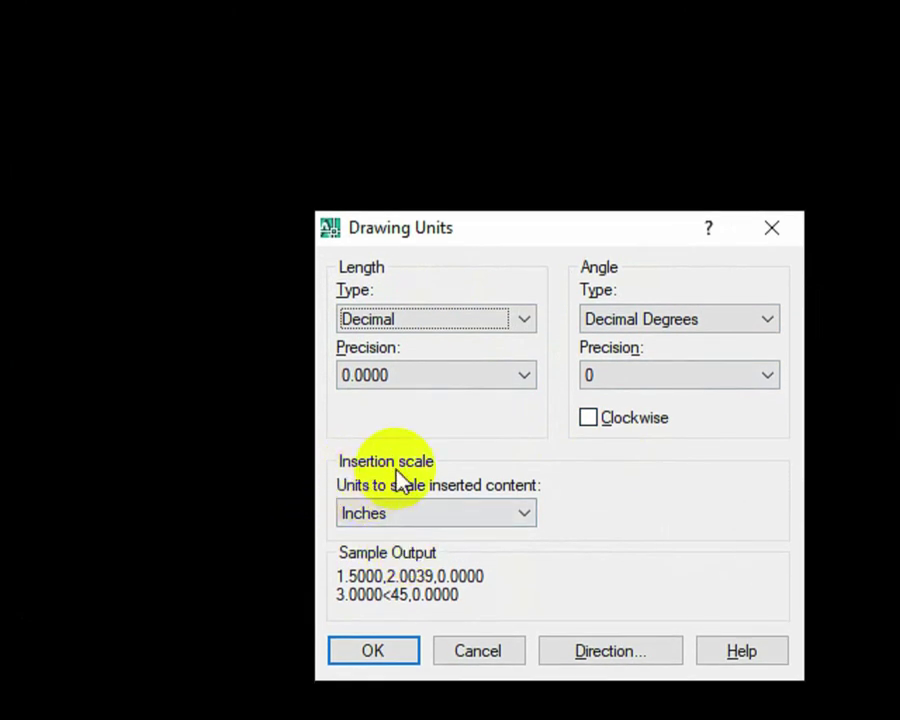
{"action": "left_click", "coordinate": [463, 512]}
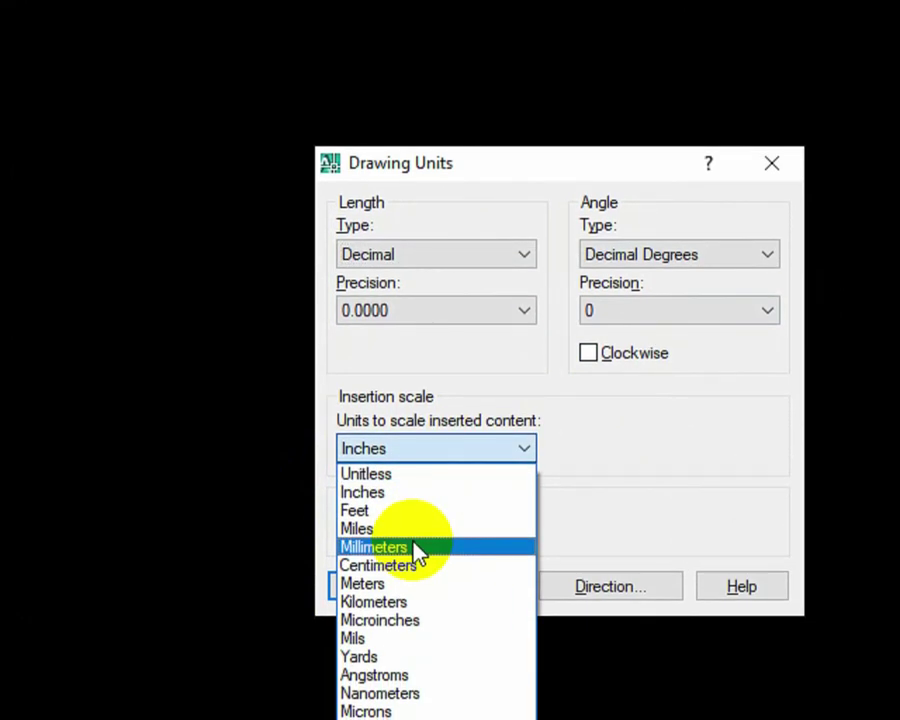
{"action": "left_click", "coordinate": [418, 548]}
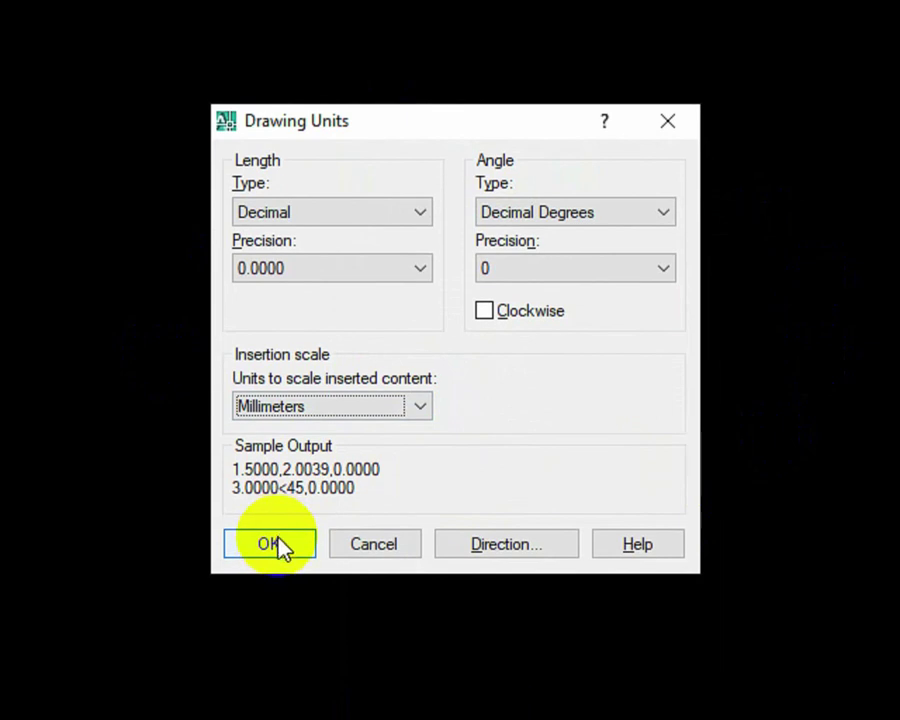
{"action": "left_click", "coordinate": [279, 544]}
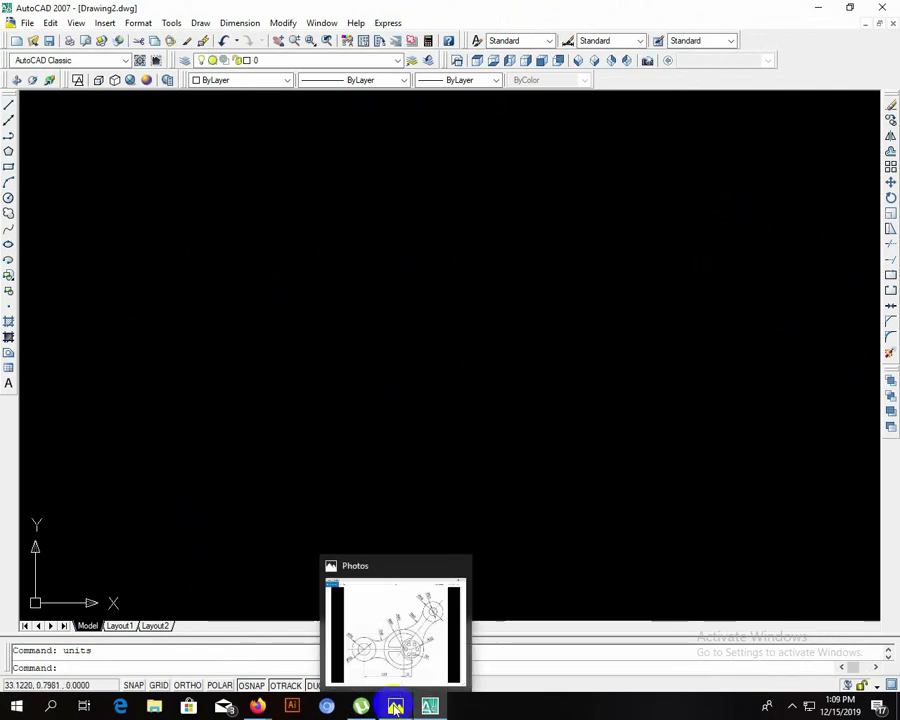
Step: Bring up the reference linkage image hqdefault.jpg in Photos
{"action": "left_click", "coordinate": [396, 707]}
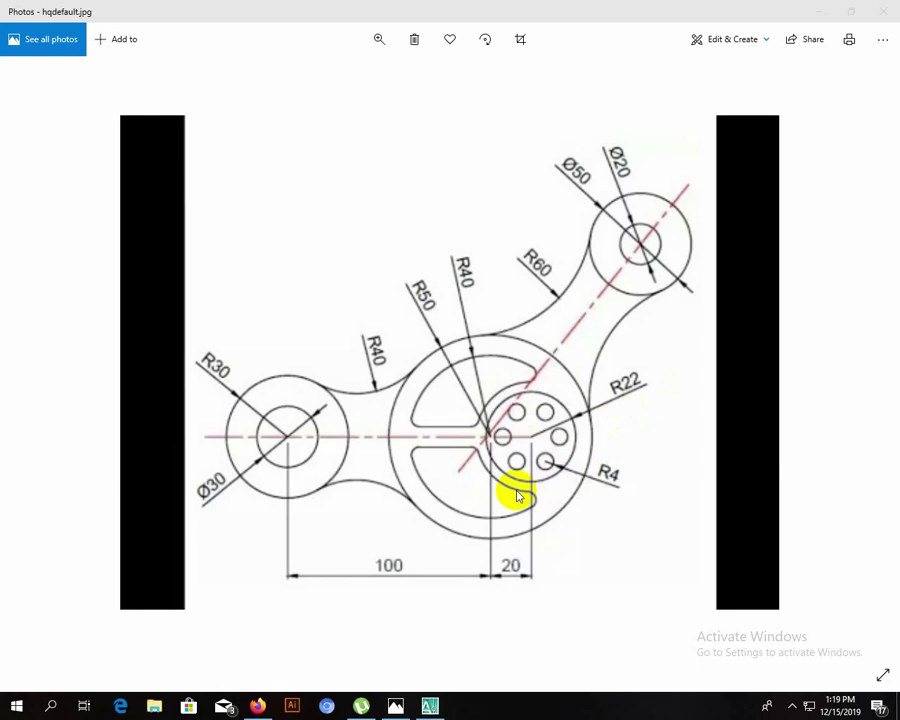
{"action": "mouse_move", "coordinate": [429, 707]}
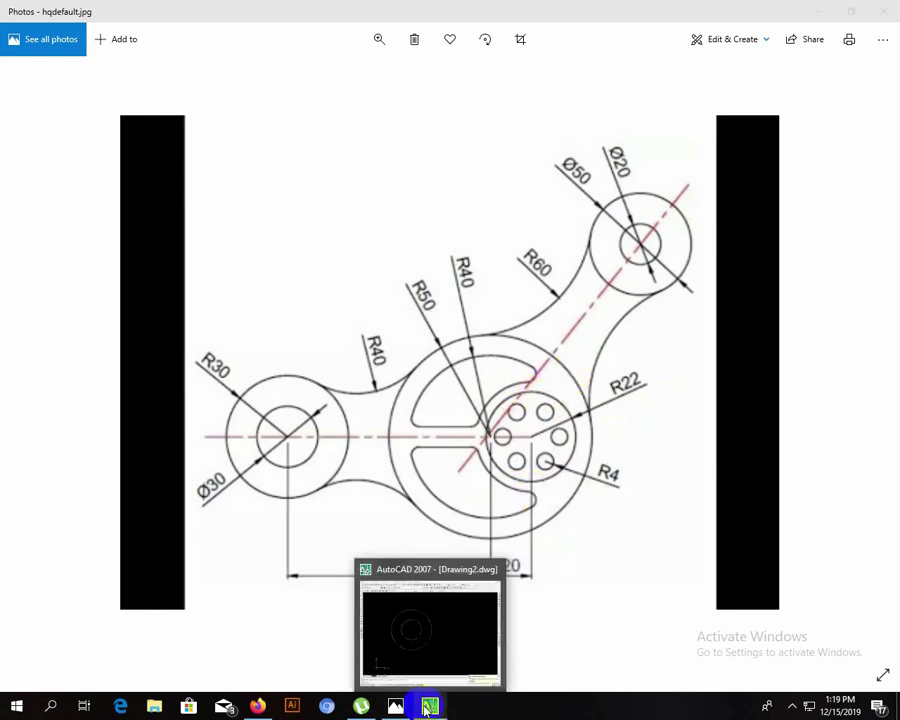
Step: Return to AutoCAD and erase the two previously drawn circles
{"action": "left_click", "coordinate": [413, 713]}
{"action": "left_click", "coordinate": [460, 143]}
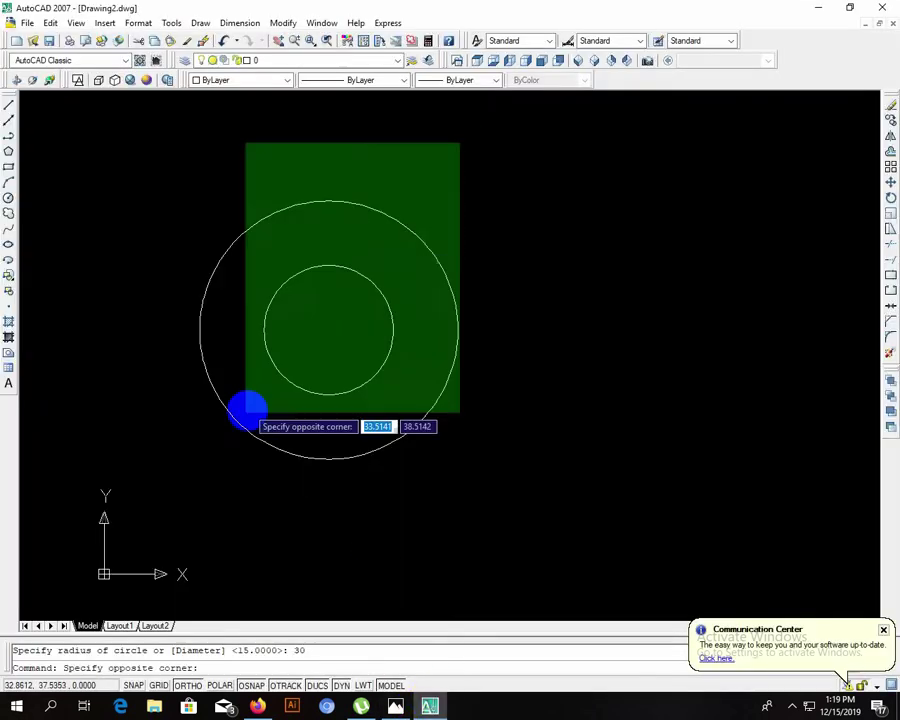
{"action": "left_click", "coordinate": [192, 521]}
{"action": "key", "text": "Delete"}
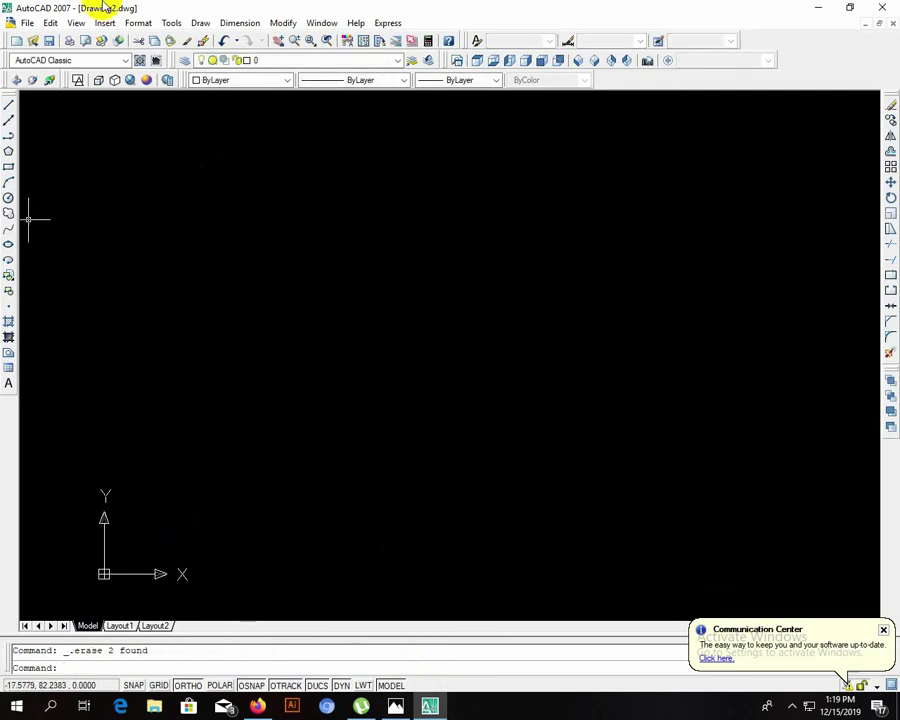
Step: Draw a circle of diameter 30 using Center, Diameter
{"action": "left_click", "coordinate": [196, 23]}
{"action": "mouse_move", "coordinate": [217, 213]}
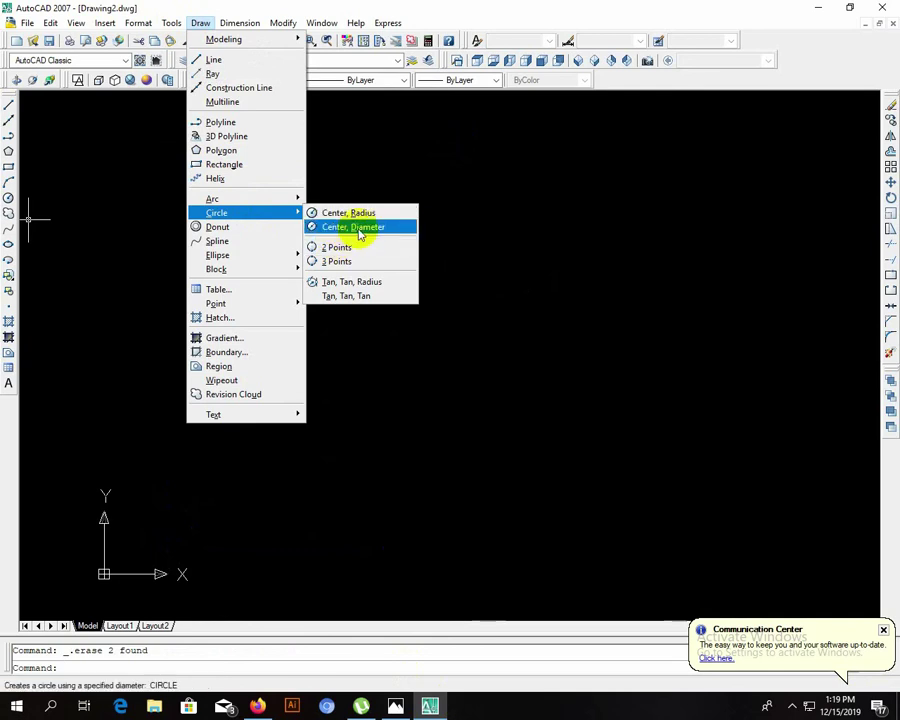
{"action": "left_click", "coordinate": [358, 228]}
{"action": "left_click", "coordinate": [339, 324]}
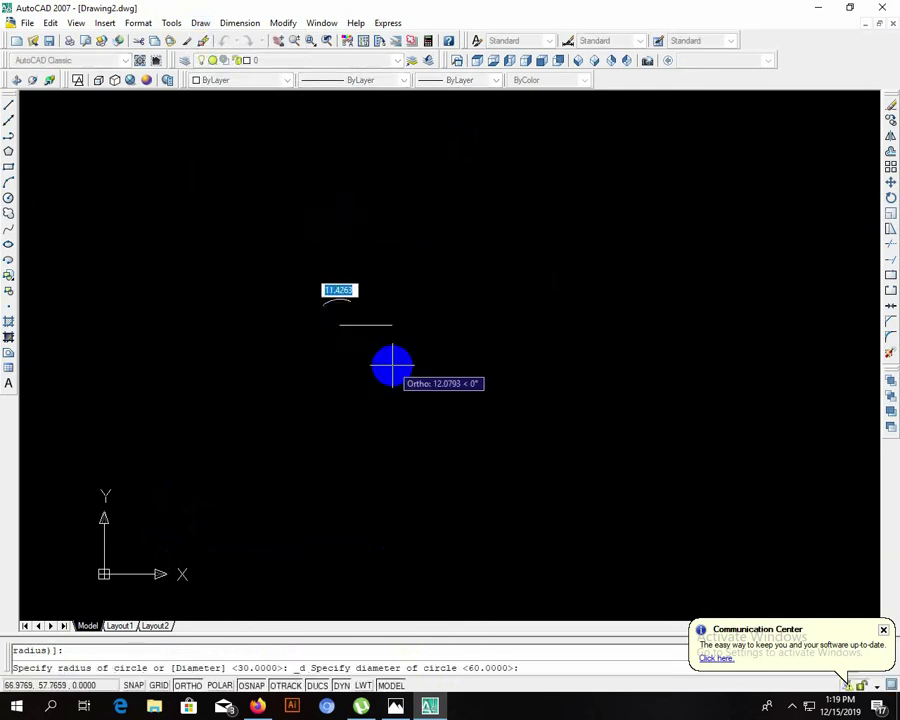
{"action": "type", "text": "30"}
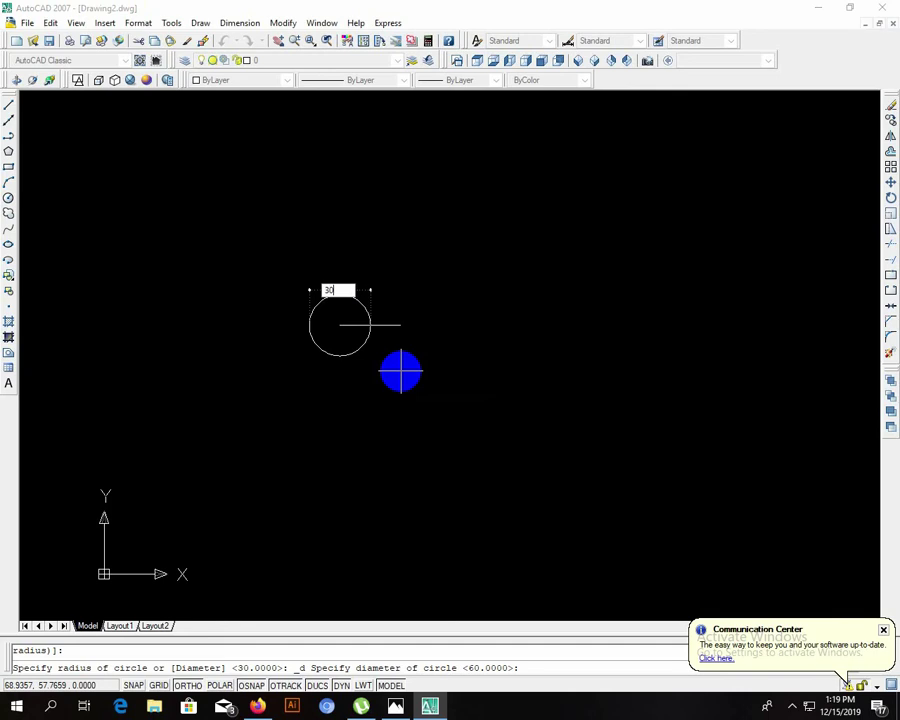
{"action": "key", "text": "Return"}
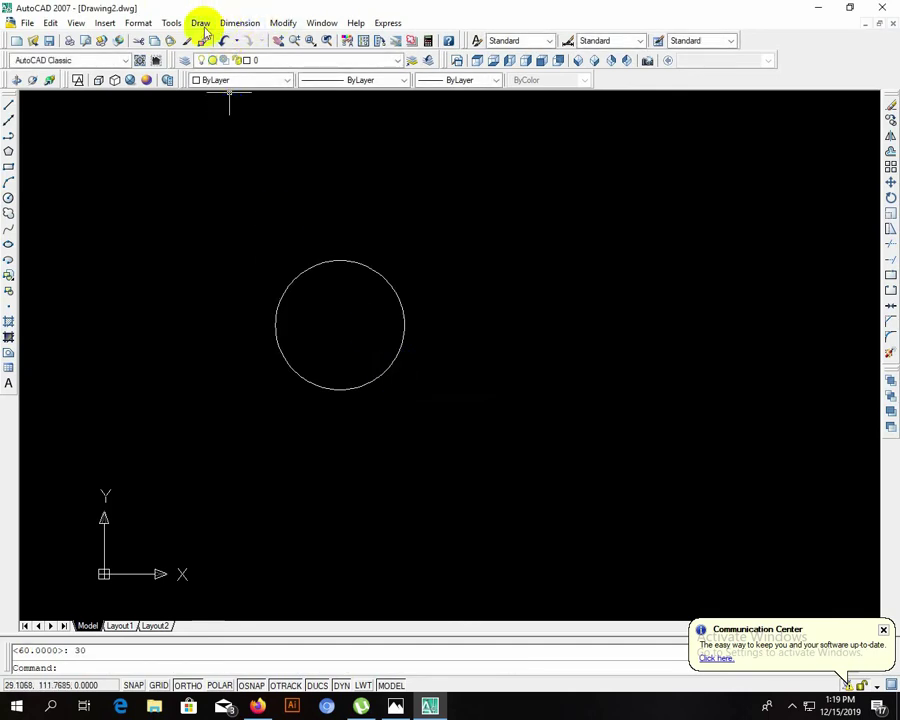
Step: Add a concentric circle of radius 30 at the same centre
{"action": "left_click", "coordinate": [201, 23]}
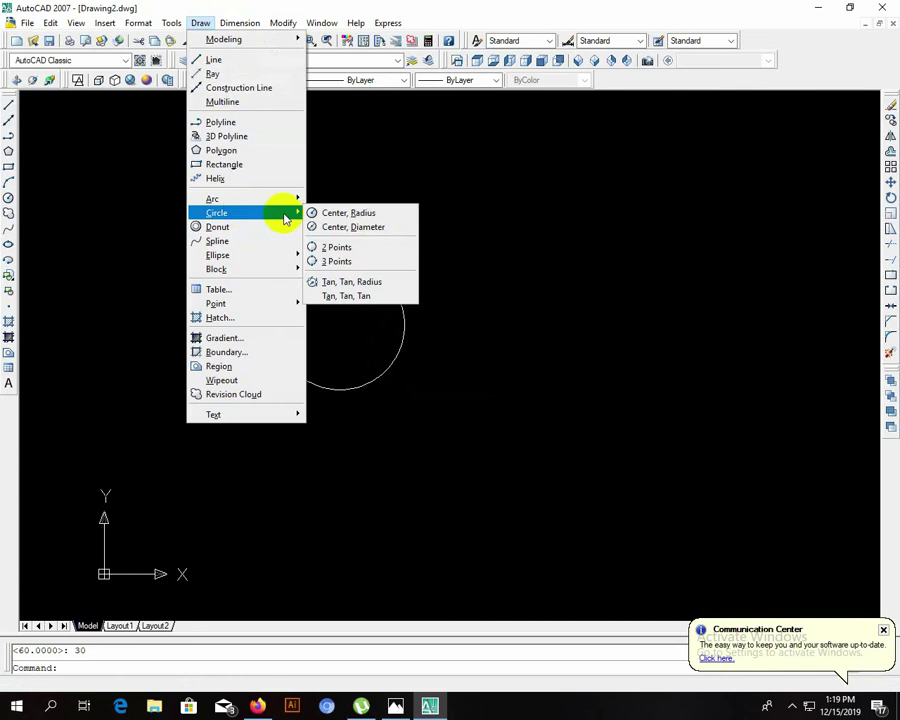
{"action": "left_click", "coordinate": [360, 214]}
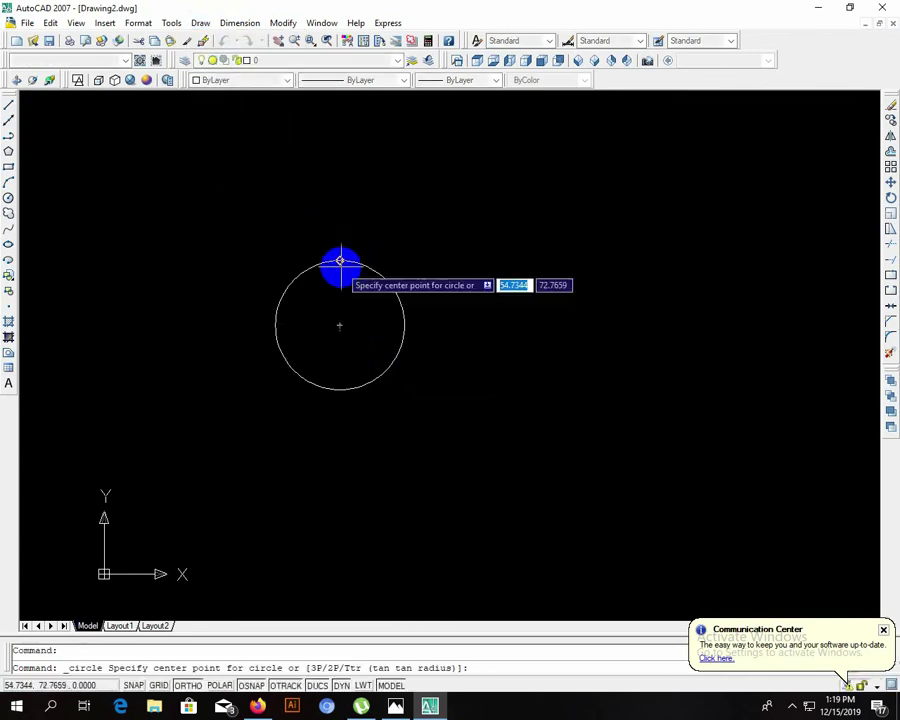
{"action": "left_click", "coordinate": [340, 324]}
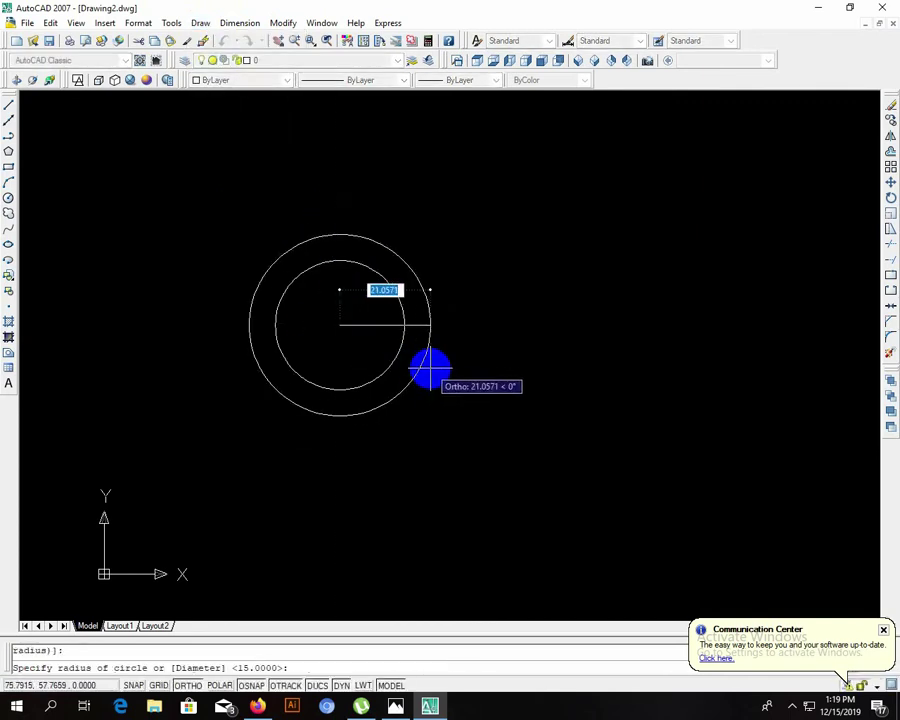
{"action": "type", "text": "30"}
{"action": "key", "text": "Return"}
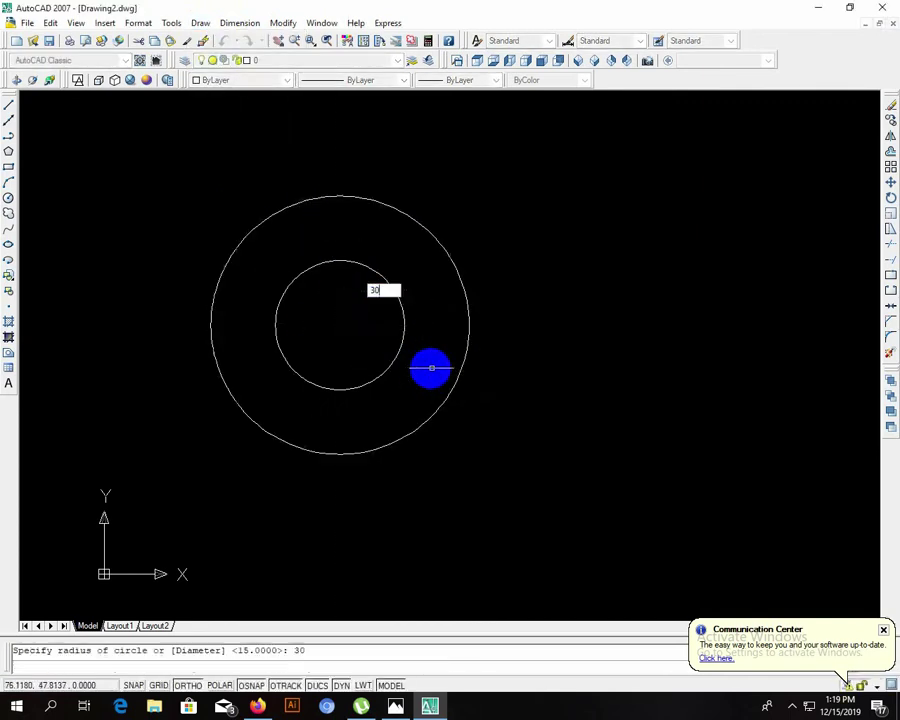
{"action": "mouse_move", "coordinate": [408, 342]}
{"action": "middle_mouse_down"}
{"action": "mouse_move", "coordinate": [356, 407]}
{"action": "mouse_move", "coordinate": [363, 395]}
{"action": "middle_mouse_up"}
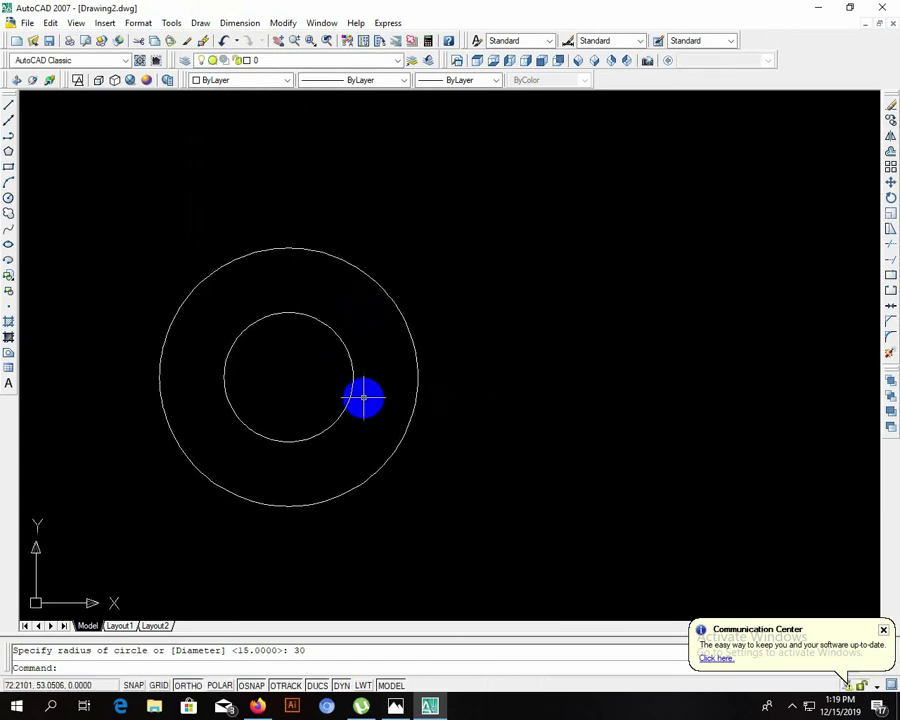
Step: Draw a 100-unit horizontal line rightward from the circles' shared centre
{"action": "left_click", "coordinate": [8, 106]}
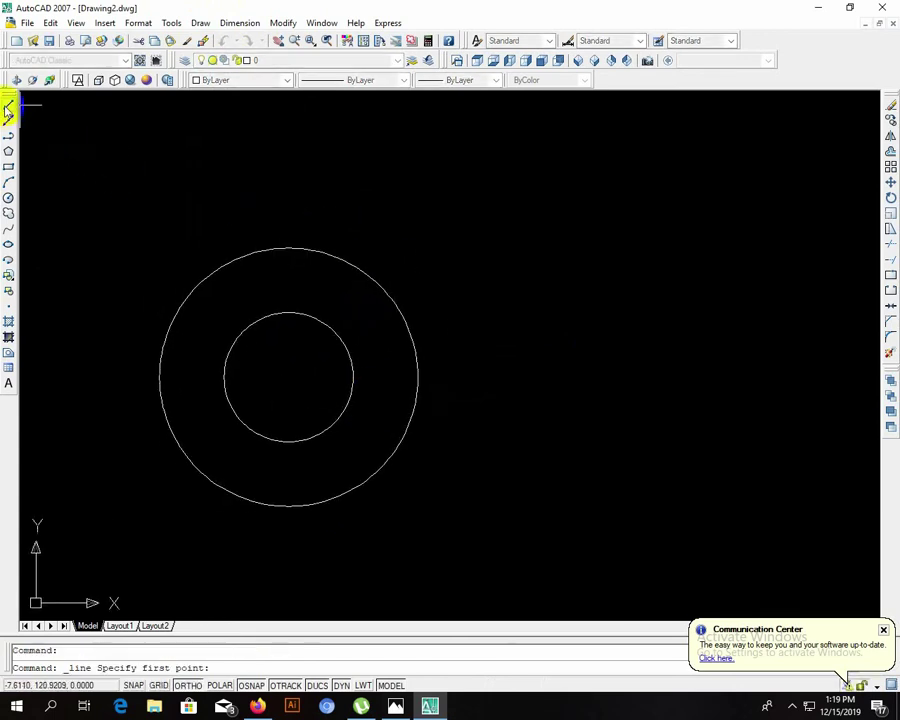
{"action": "left_click", "coordinate": [289, 378]}
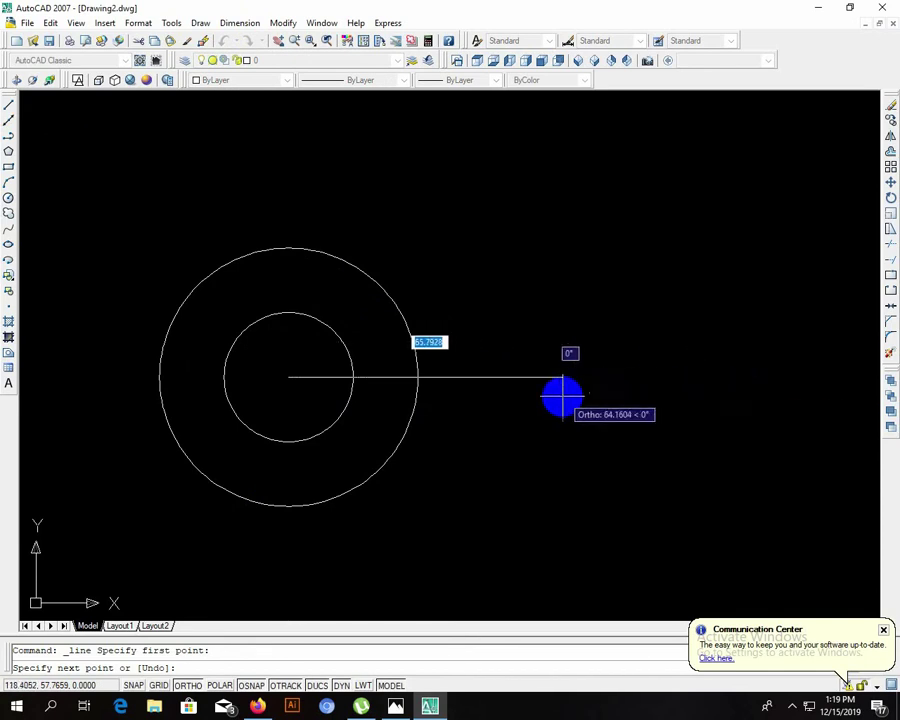
{"action": "type", "text": "100"}
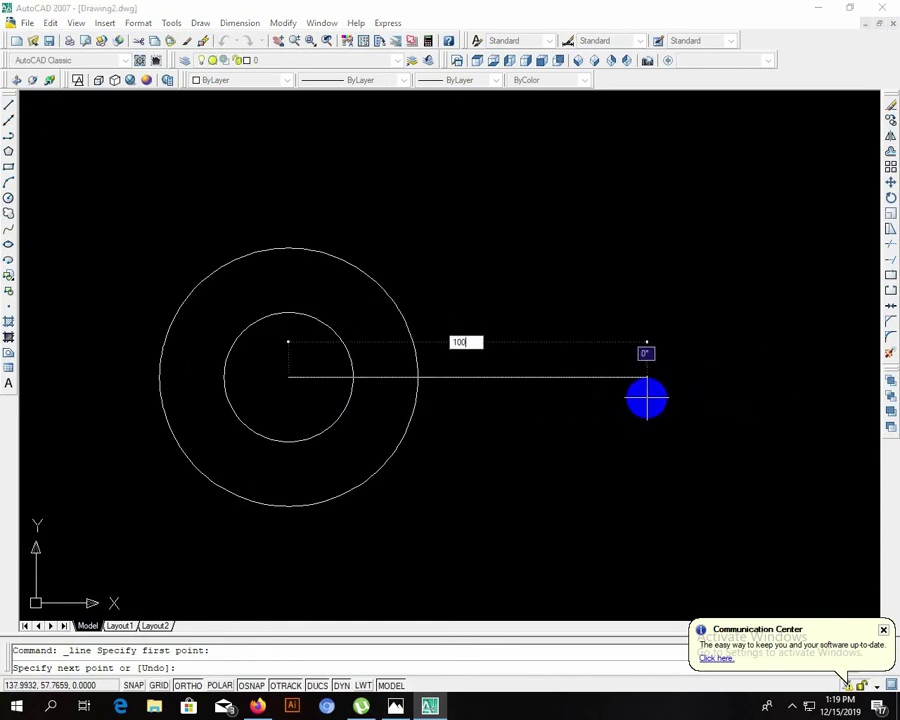
{"action": "key", "text": "Return"}
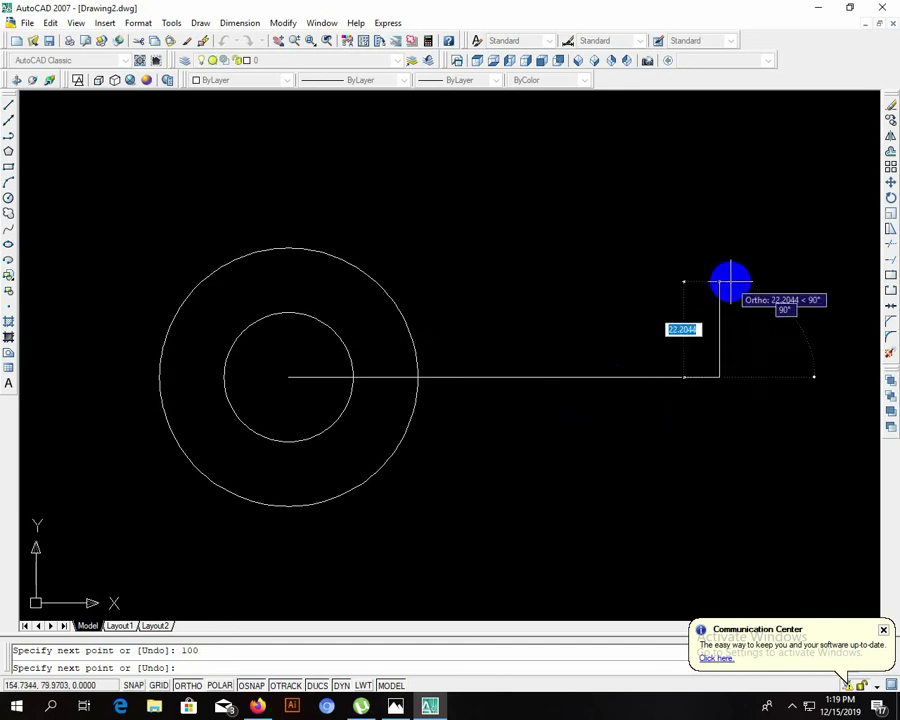
{"action": "key", "text": "Return"}
{"action": "scroll", "coordinate": [730, 280], "scroll_direction": "down", "scroll_amount": 2}
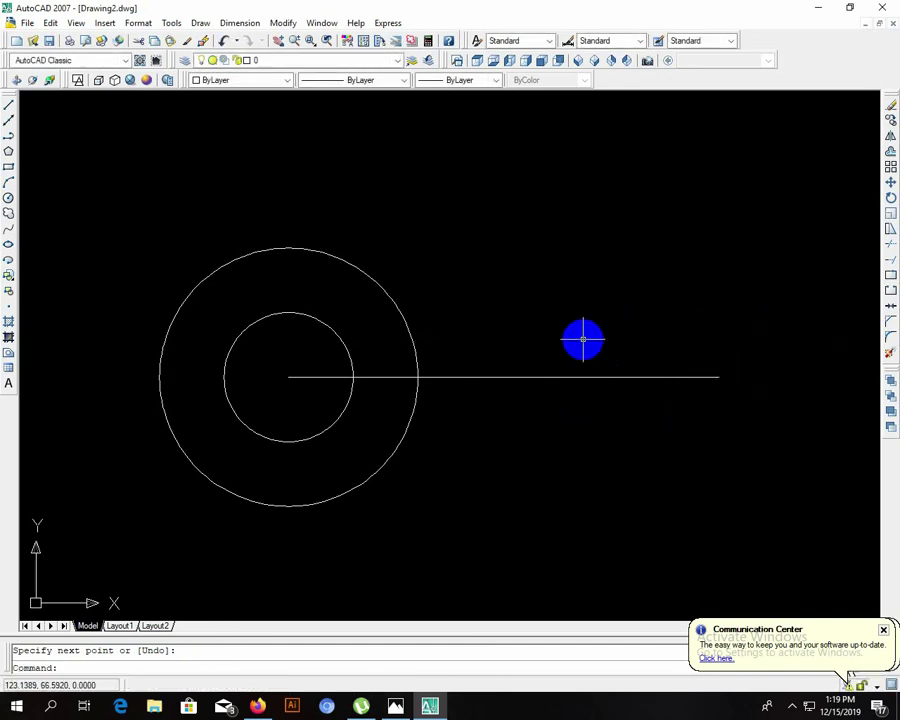
{"action": "scroll", "coordinate": [583, 340], "scroll_direction": "up", "scroll_amount": 3}
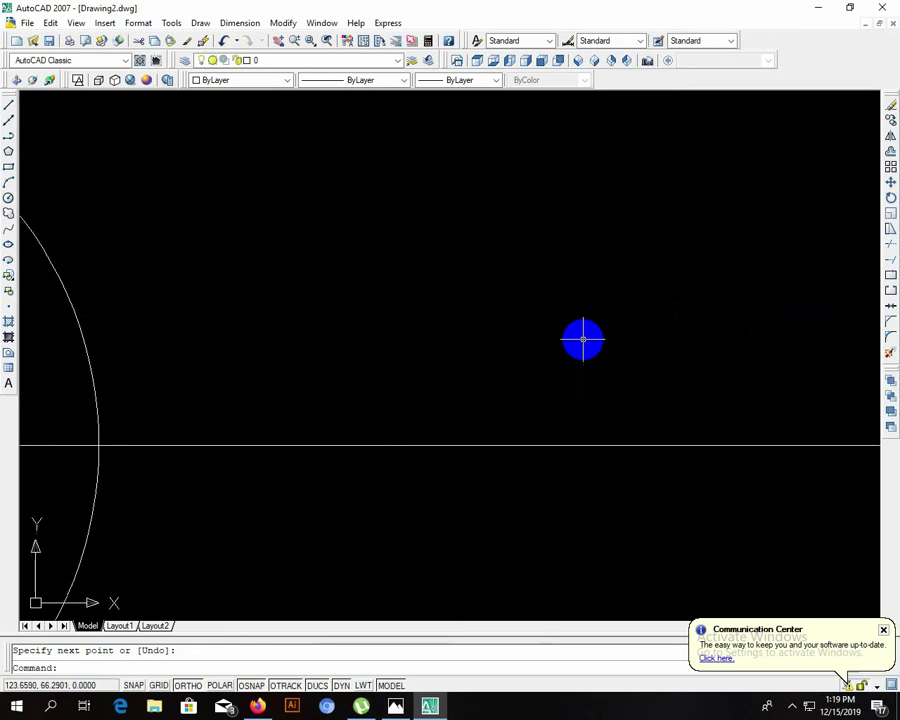
{"action": "scroll", "coordinate": [580, 338], "scroll_direction": "down", "scroll_amount": 3}
{"action": "scroll", "coordinate": [580, 338], "scroll_direction": "down", "scroll_amount": 1}
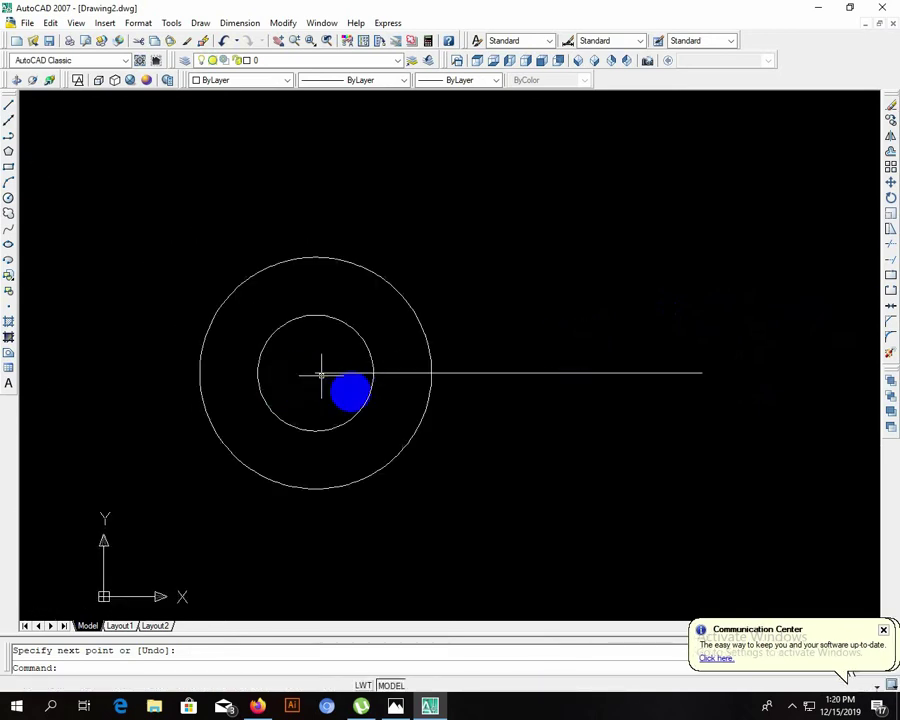
{"action": "scroll", "coordinate": [456, 292], "scroll_direction": "up", "scroll_amount": 3}
{"action": "scroll", "coordinate": [458, 298], "scroll_direction": "down", "scroll_amount": 2}
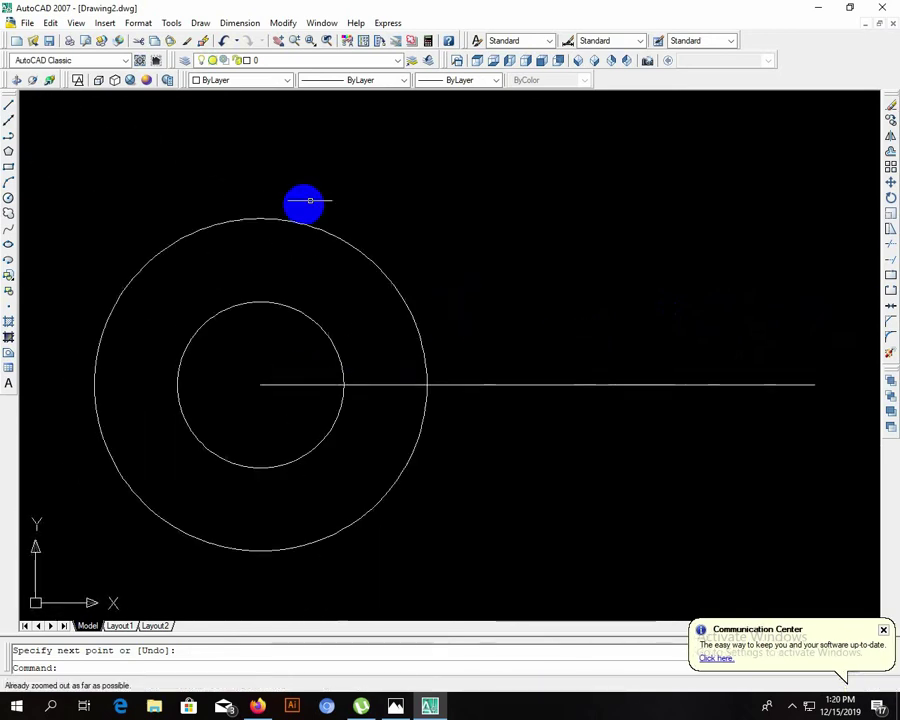
{"action": "mouse_move", "coordinate": [468, 468]}
{"action": "middle_mouse_down"}
{"action": "mouse_move", "coordinate": [405, 450]}
{"action": "mouse_move", "coordinate": [430, 432]}
{"action": "middle_mouse_up"}
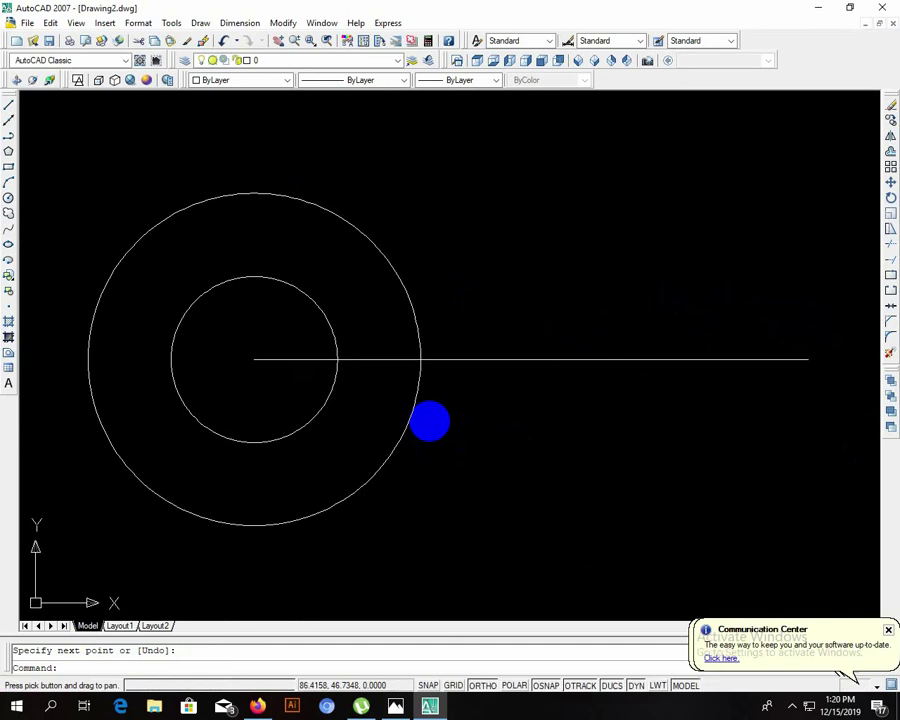
{"action": "type", "text": "z"}
{"action": "key", "text": "Return"}
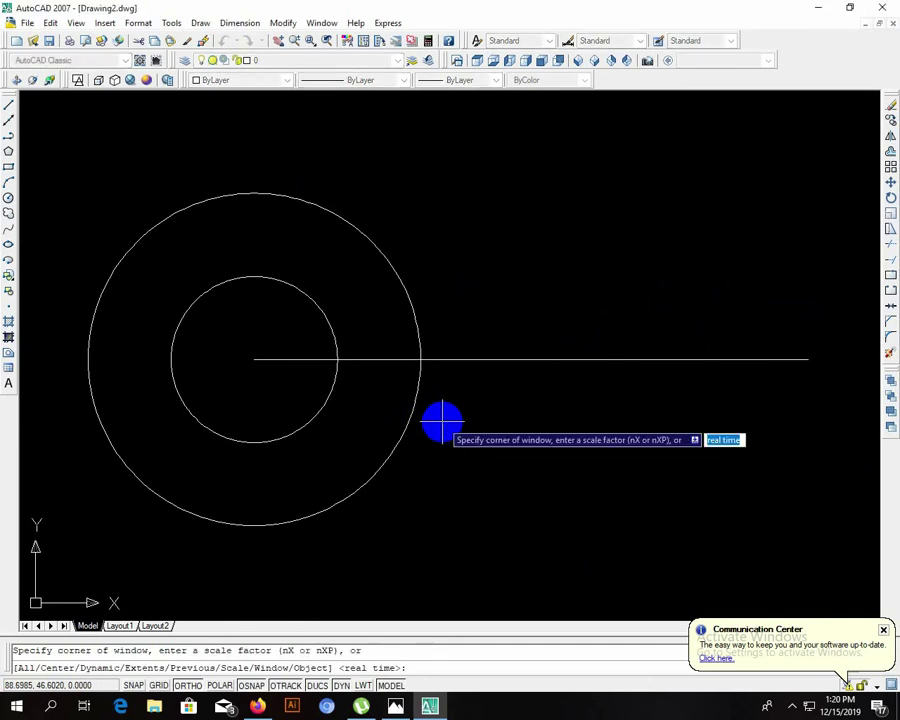
{"action": "type", "text": "a"}
{"action": "key", "text": "Return"}
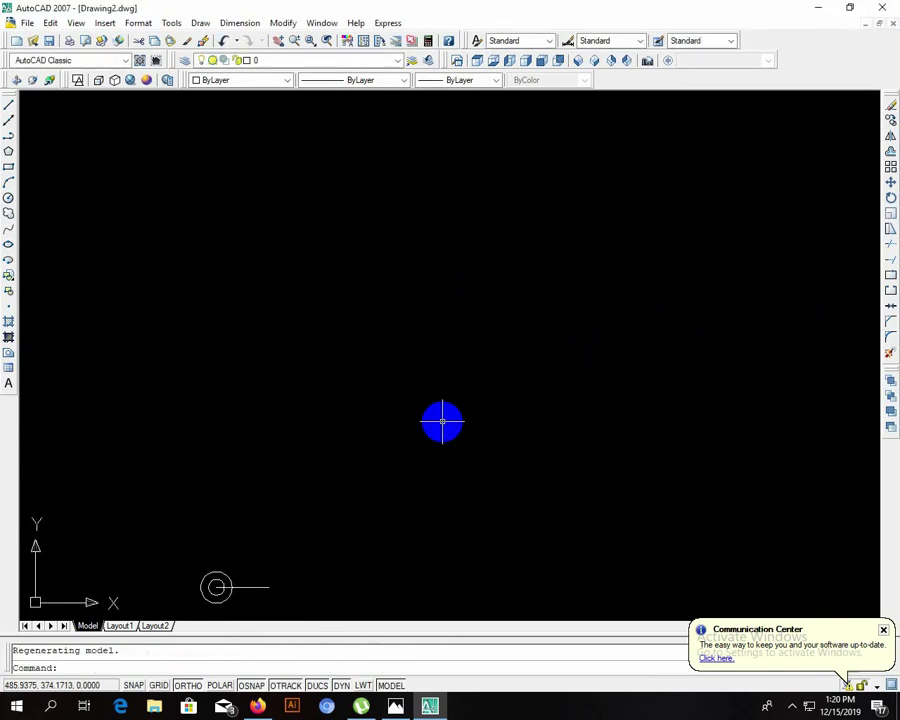
{"action": "scroll", "coordinate": [442, 421], "scroll_direction": "down", "scroll_amount": 2}
{"action": "scroll", "coordinate": [410, 440], "scroll_direction": "up", "scroll_amount": 3}
{"action": "scroll", "coordinate": [410, 440], "scroll_direction": "up", "scroll_amount": 2}
{"action": "scroll", "coordinate": [251, 405], "scroll_direction": "down", "scroll_amount": 6}
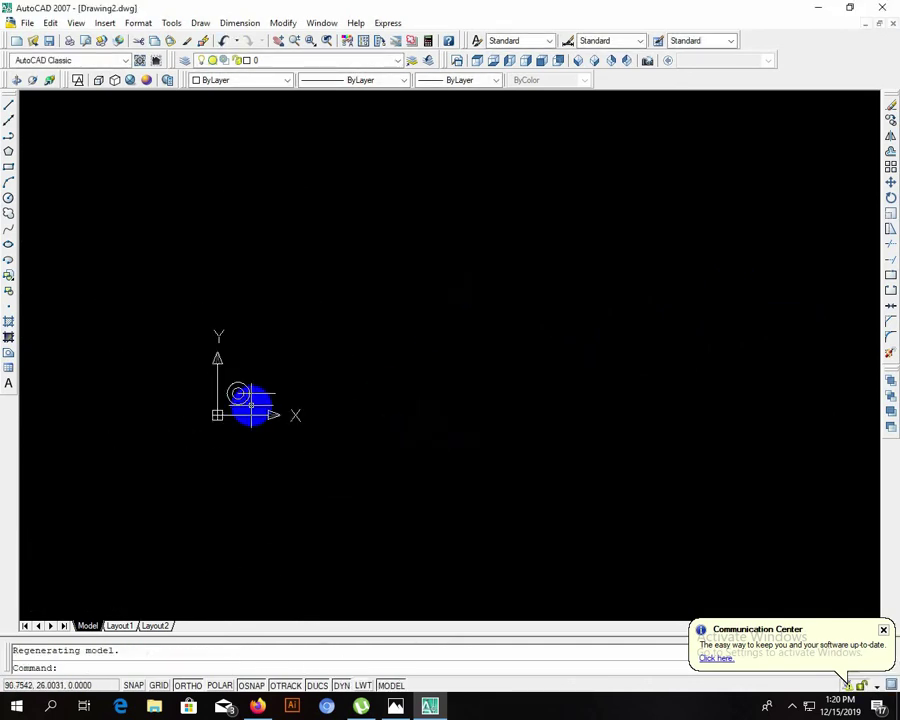
{"action": "scroll", "coordinate": [246, 403], "scroll_direction": "up", "scroll_amount": 3}
{"action": "scroll", "coordinate": [246, 403], "scroll_direction": "up", "scroll_amount": 5}
{"action": "mouse_move", "coordinate": [246, 403]}
{"action": "middle_mouse_down"}
{"action": "mouse_move", "coordinate": [446, 426]}
{"action": "mouse_move", "coordinate": [416, 414]}
{"action": "middle_mouse_up"}
{"action": "scroll", "coordinate": [416, 414], "scroll_direction": "down", "scroll_amount": 7}
{"action": "scroll", "coordinate": [412, 412], "scroll_direction": "up", "scroll_amount": 3}
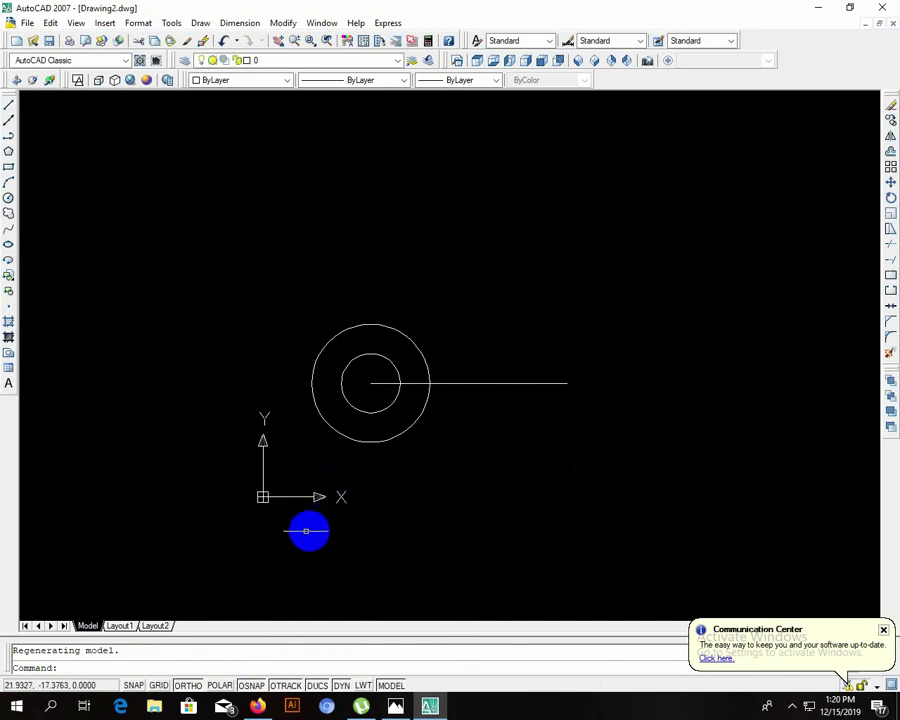
Step: Turn off UCS Icon Origin so the axes icon stays in the lower-left corner
{"action": "left_click", "coordinate": [70, 45]}
{"action": "left_click", "coordinate": [77, 23]}
{"action": "mouse_move", "coordinate": [96, 323]}
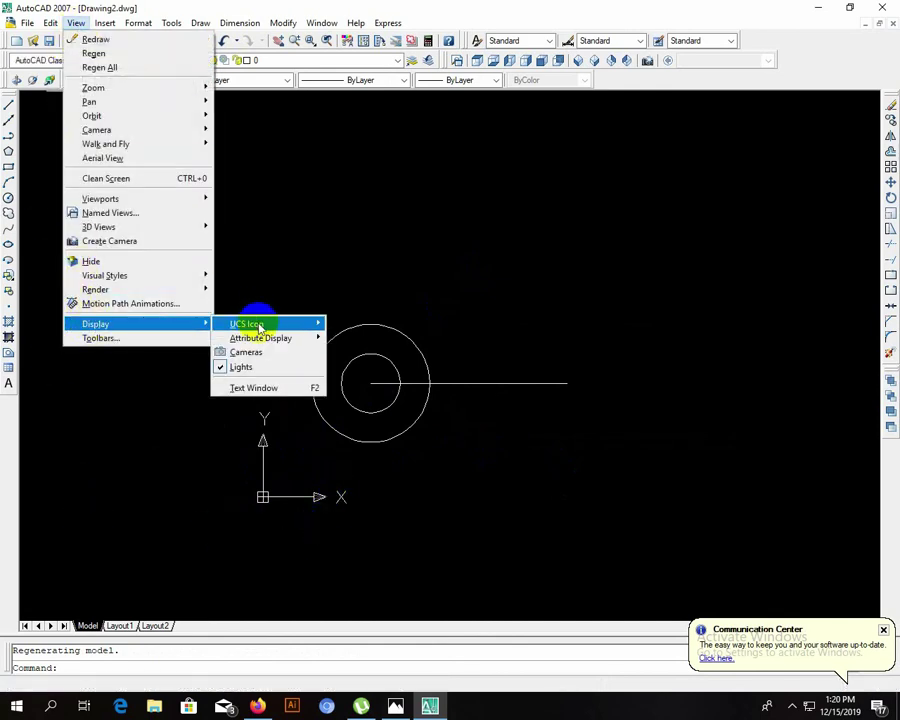
{"action": "left_click", "coordinate": [348, 338]}
Step: Zoom and pan to frame the circles and line, then bring up the reference drawing
{"action": "mouse_move", "coordinate": [345, 343]}
{"action": "middle_mouse_down"}
{"action": "mouse_move", "coordinate": [377, 361]}
{"action": "mouse_move", "coordinate": [209, 350]}
{"action": "mouse_move", "coordinate": [231, 348]}
{"action": "mouse_move", "coordinate": [238, 392]}
{"action": "mouse_move", "coordinate": [368, 404]}
{"action": "middle_mouse_up"}
{"action": "scroll", "coordinate": [375, 367], "scroll_direction": "up", "scroll_amount": 3}
{"action": "scroll", "coordinate": [209, 350], "scroll_direction": "down", "scroll_amount": 2}
{"action": "scroll", "coordinate": [239, 327], "scroll_direction": "down", "scroll_amount": 2}
{"action": "scroll", "coordinate": [238, 393], "scroll_direction": "up", "scroll_amount": 3}
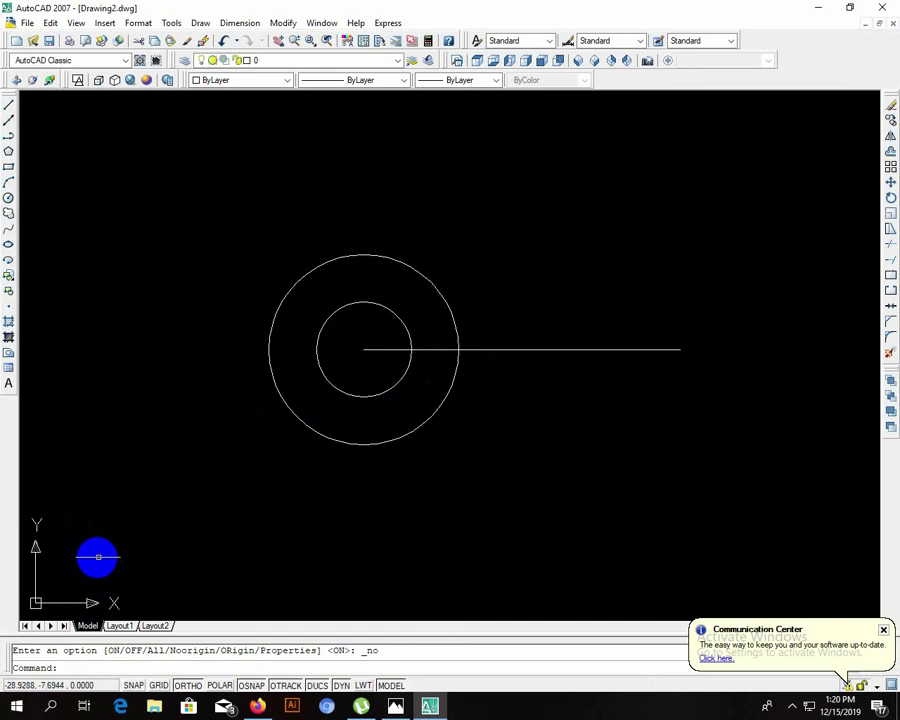
{"action": "mouse_move", "coordinate": [372, 486]}
{"action": "middle_mouse_down"}
{"action": "mouse_move", "coordinate": [293, 492]}
{"action": "mouse_move", "coordinate": [304, 492]}
{"action": "middle_mouse_up"}
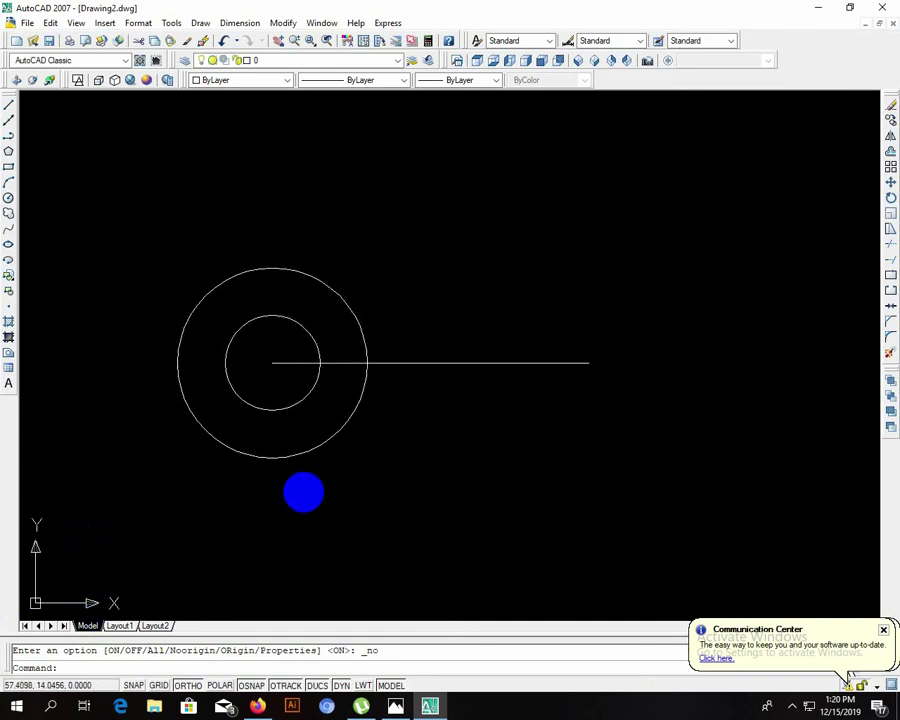
{"action": "mouse_move", "coordinate": [88, 484]}
{"action": "middle_mouse_down"}
{"action": "mouse_move", "coordinate": [247, 414]}
{"action": "mouse_move", "coordinate": [203, 450]}
{"action": "mouse_move", "coordinate": [211, 430]}
{"action": "middle_mouse_up"}
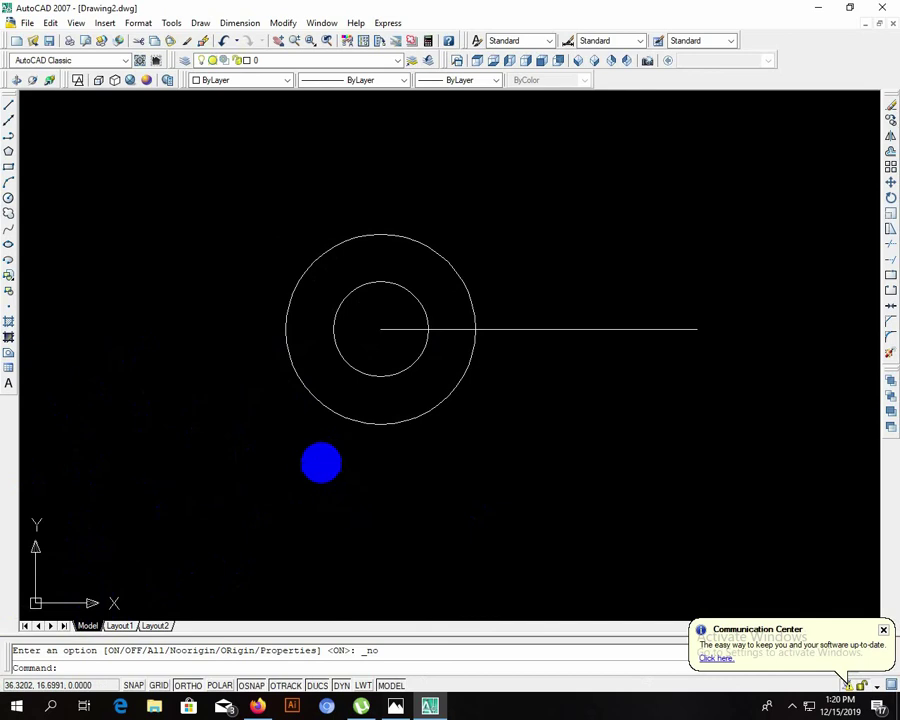
{"action": "middle_click_drag", "start_coordinate": [330, 441], "coordinate": [253, 444]}
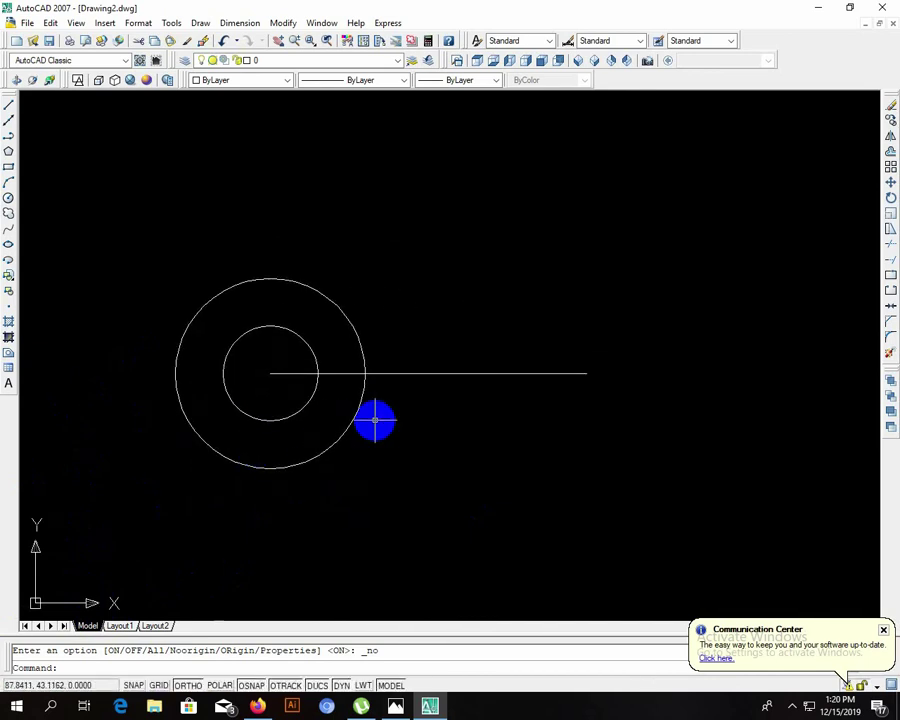
{"action": "middle_click_drag", "start_coordinate": [375, 421], "coordinate": [378, 386]}
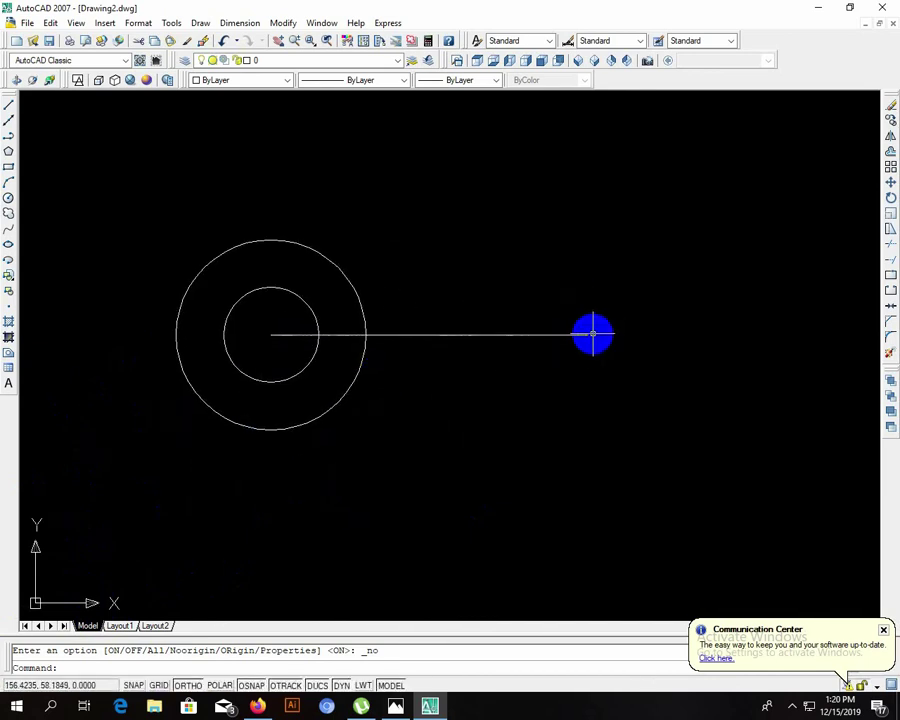
{"action": "left_click", "coordinate": [395, 706]}
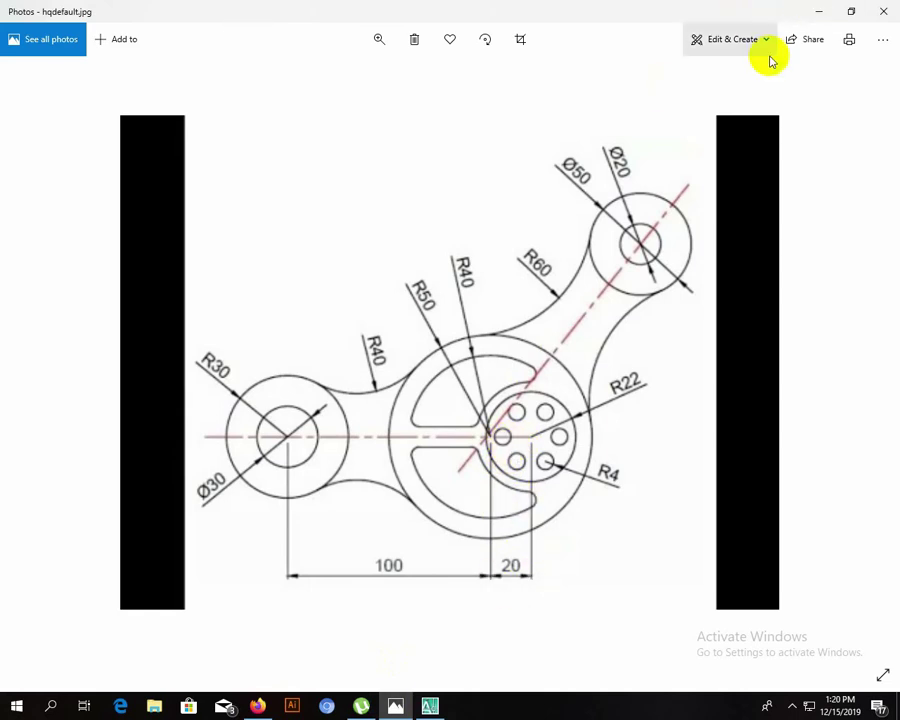
Step: Extend the horizontal line by a further 20 units from its right end
{"action": "left_click", "coordinate": [818, 12]}
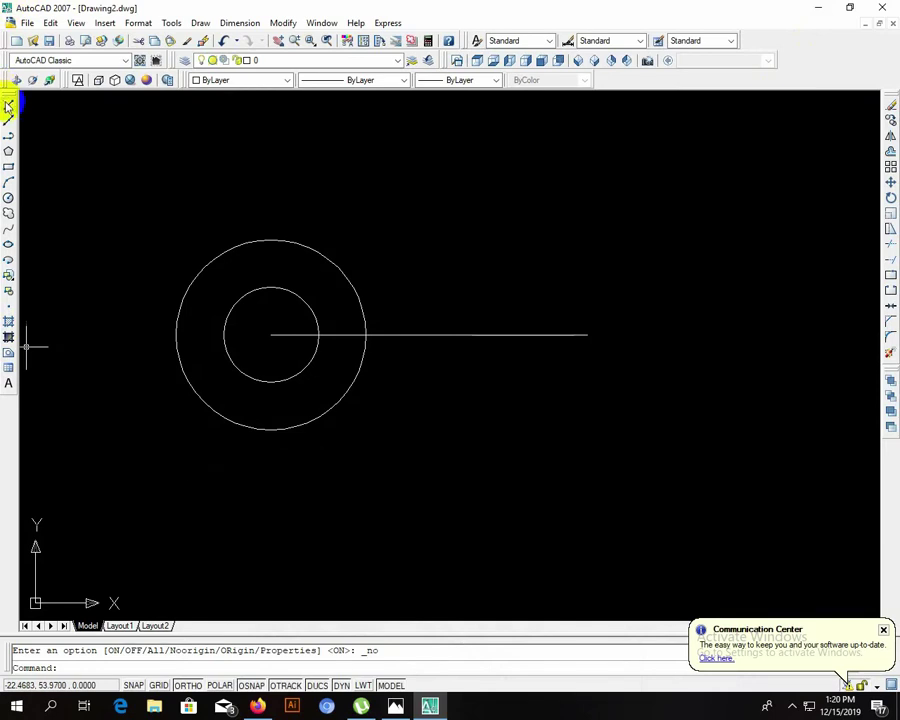
{"action": "left_click", "coordinate": [8, 105]}
{"action": "left_click", "coordinate": [586, 334]}
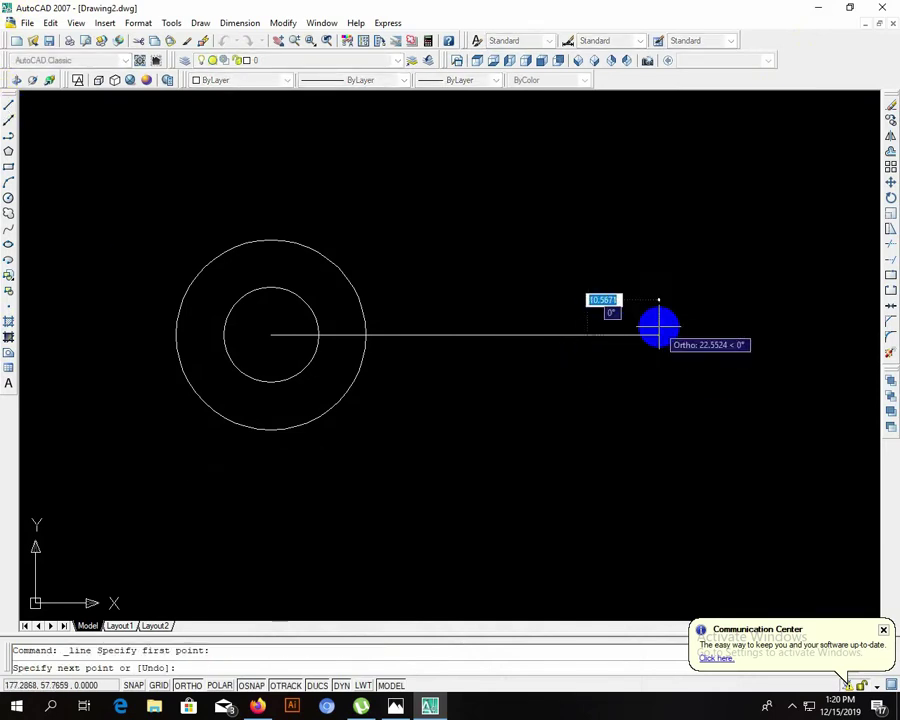
{"action": "type", "text": "20"}
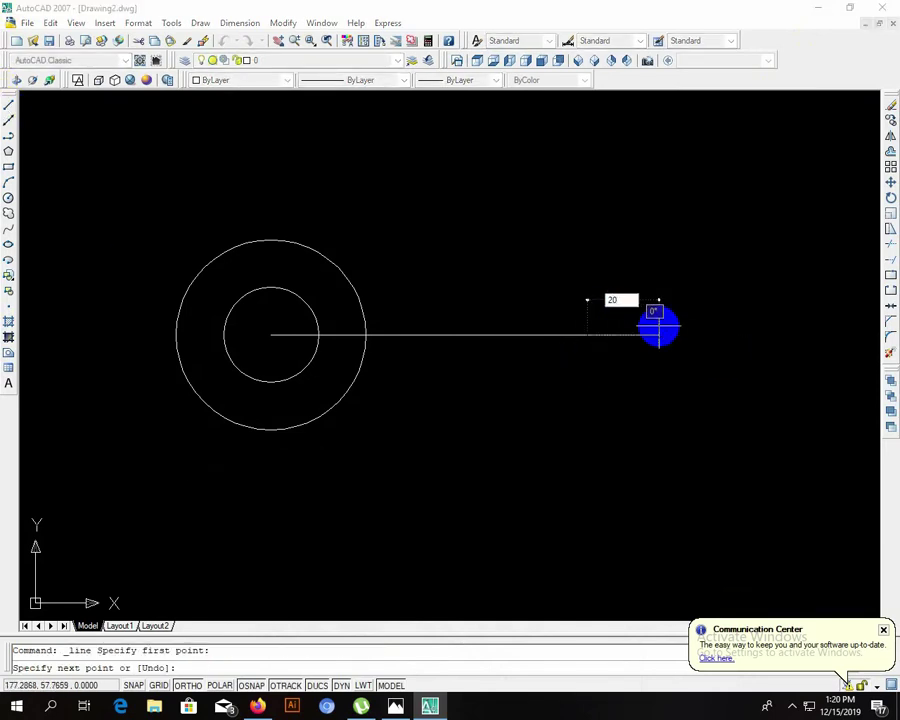
{"action": "key", "text": "Return"}
{"action": "key", "text": "Return"}
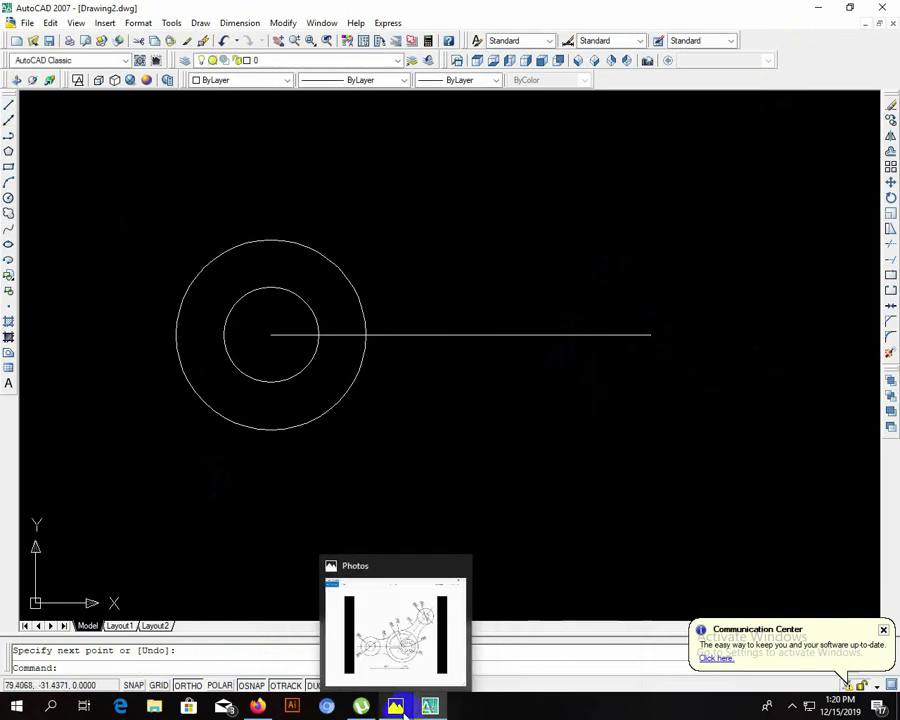
Step: Show hqdefault.jpg in Photos and zoom in so the linkage dimensions are readable
{"action": "left_click", "coordinate": [397, 708]}
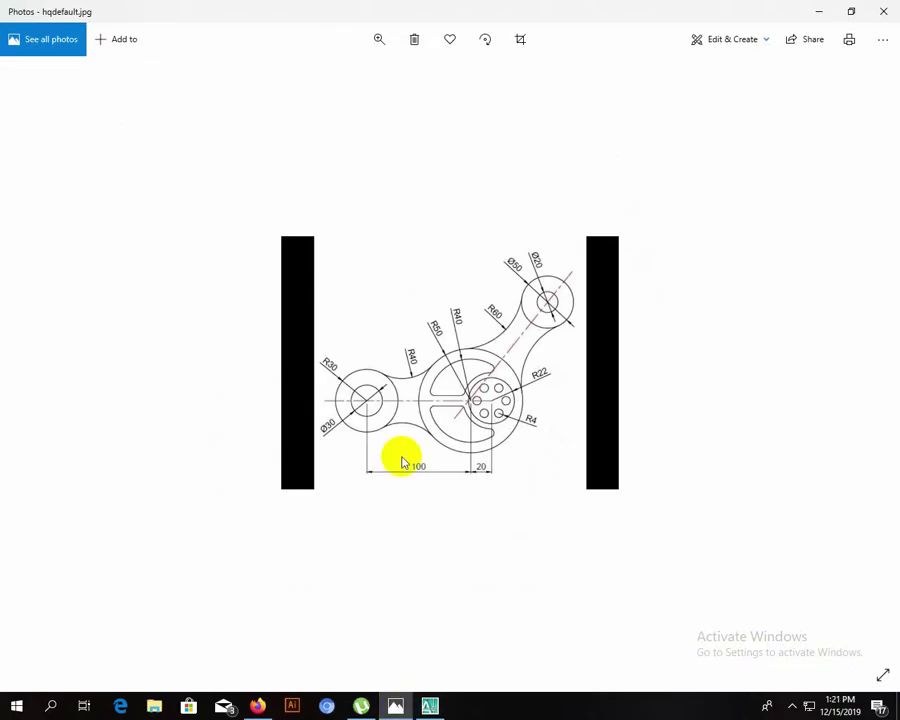
{"action": "scroll", "coordinate": [402, 482], "scroll_direction": "up", "scroll_amount": 2}
{"action": "scroll", "coordinate": [402, 482], "scroll_direction": "up", "scroll_amount": 3}
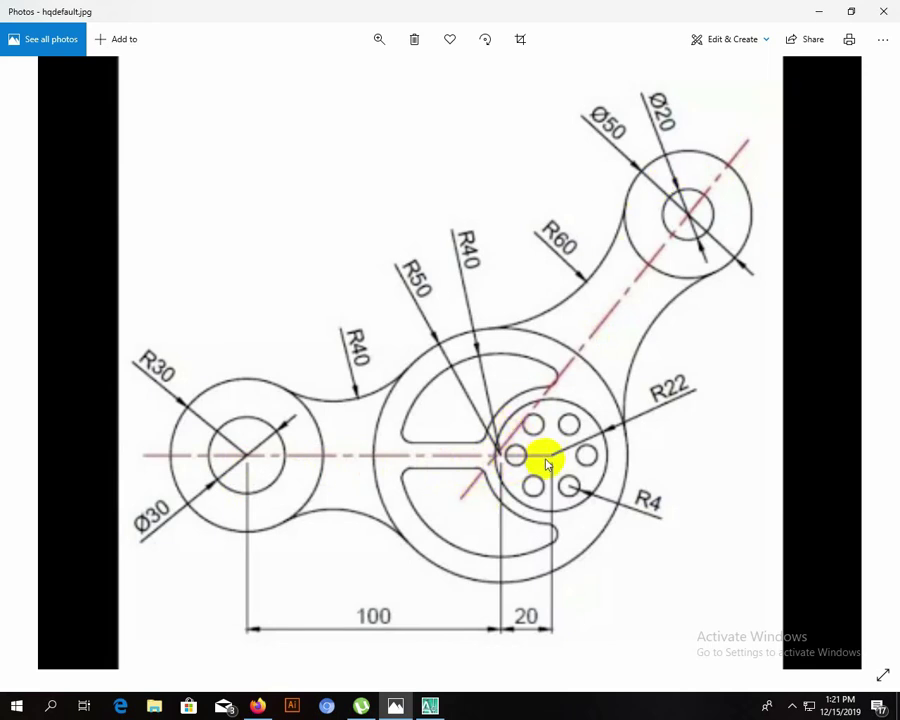
Step: Return to AutoCAD, select the long horizontal line, and reposition the Object Properties toolbar
{"action": "left_click", "coordinate": [816, 12]}
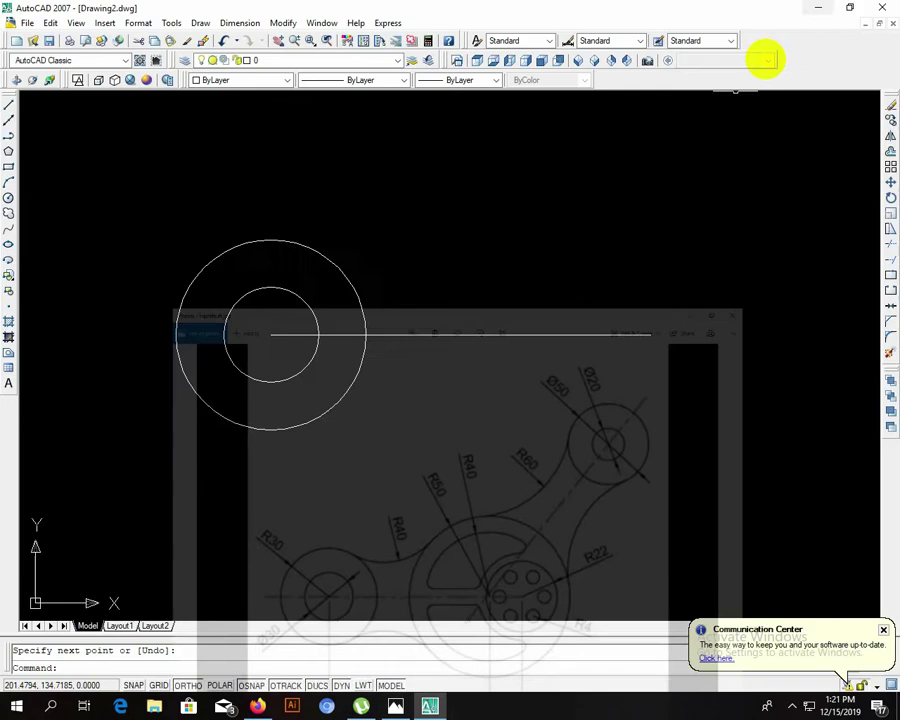
{"action": "left_click", "coordinate": [429, 318]}
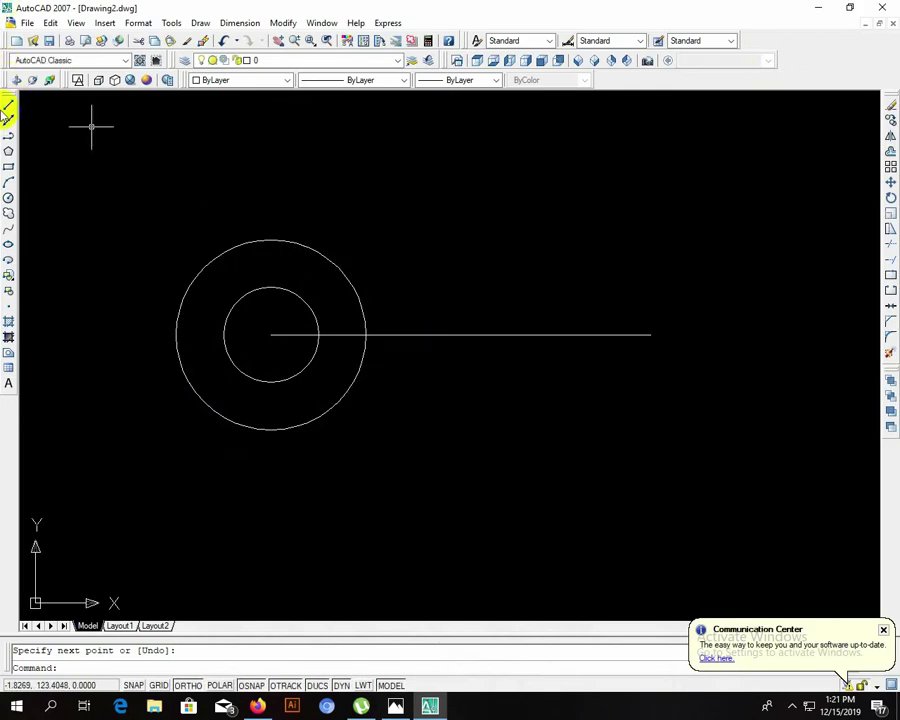
{"action": "left_click", "coordinate": [436, 334]}
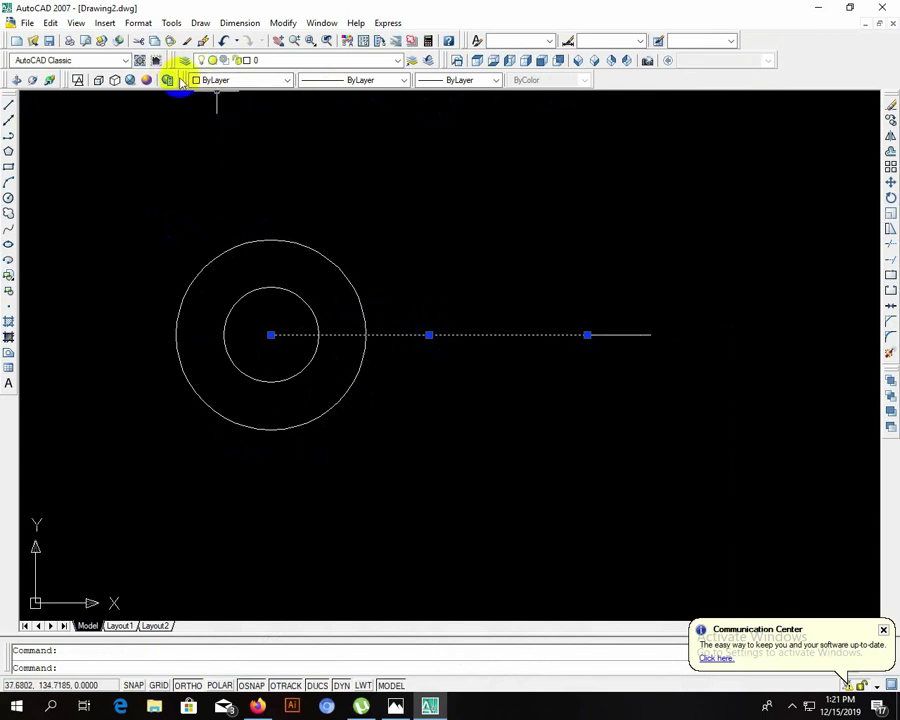
{"action": "mouse_move", "coordinate": [185, 82]}
{"action": "left_mouse_down"}
{"action": "mouse_move", "coordinate": [182, 124]}
{"action": "mouse_move", "coordinate": [294, 124]}
{"action": "left_mouse_up"}
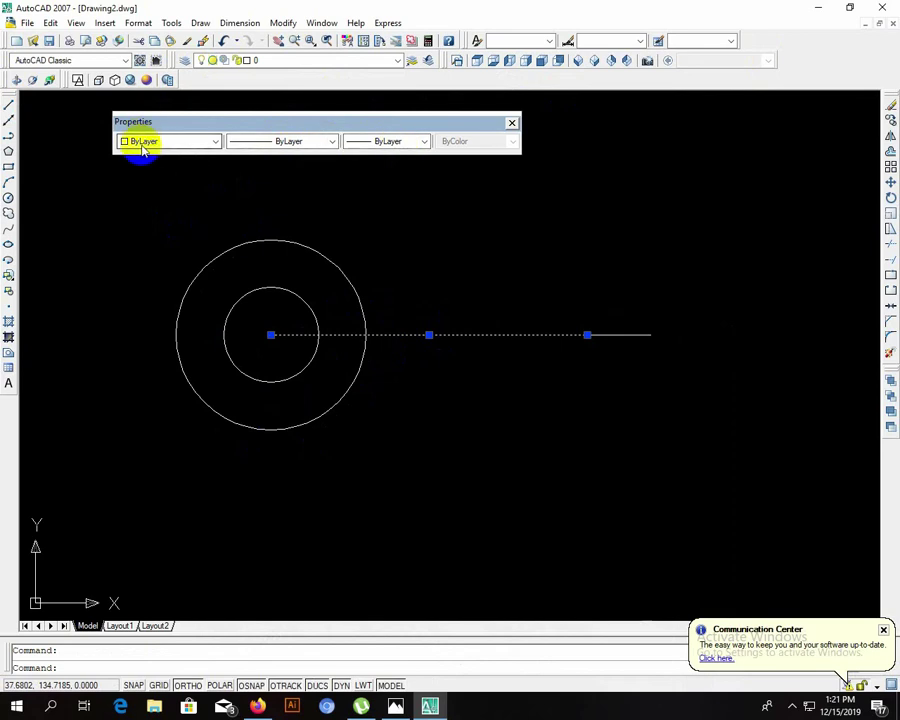
{"action": "mouse_move", "coordinate": [297, 124]}
{"action": "left_mouse_down"}
{"action": "mouse_move", "coordinate": [387, 90]}
{"action": "mouse_move", "coordinate": [257, 100]}
{"action": "left_mouse_up"}
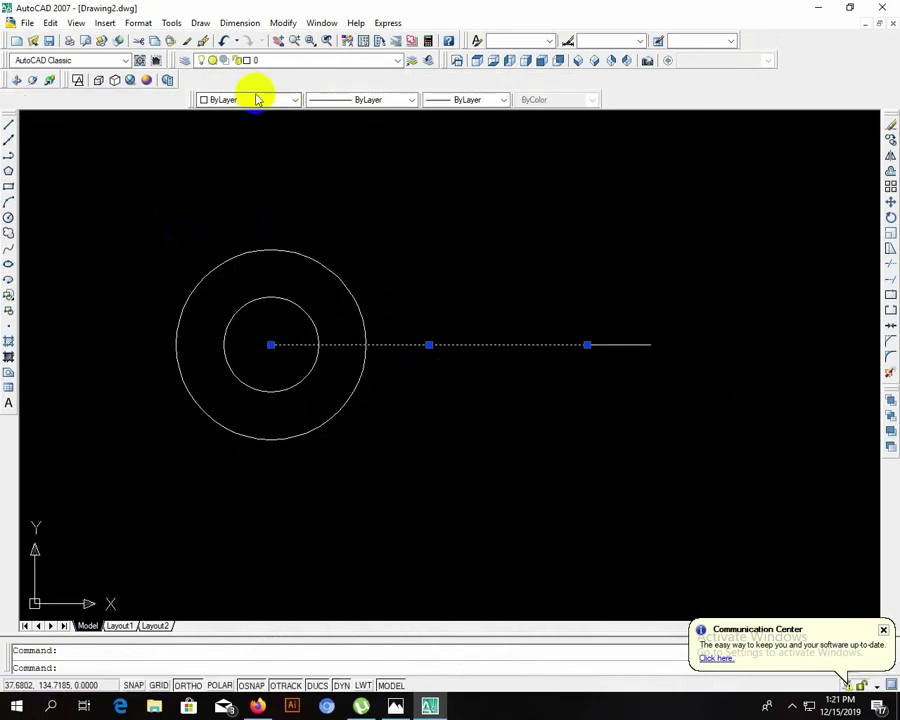
Step: Colour the 100-unit line Red, then recentre the drawing view
{"action": "left_click", "coordinate": [257, 100]}
{"action": "left_click", "coordinate": [221, 136]}
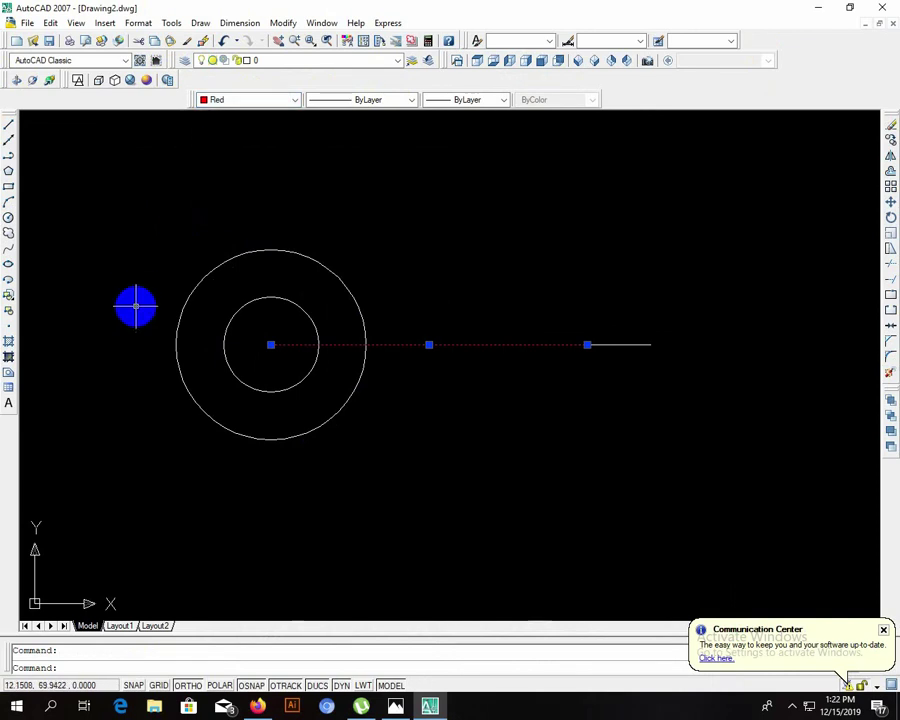
{"action": "key", "text": "Escape"}
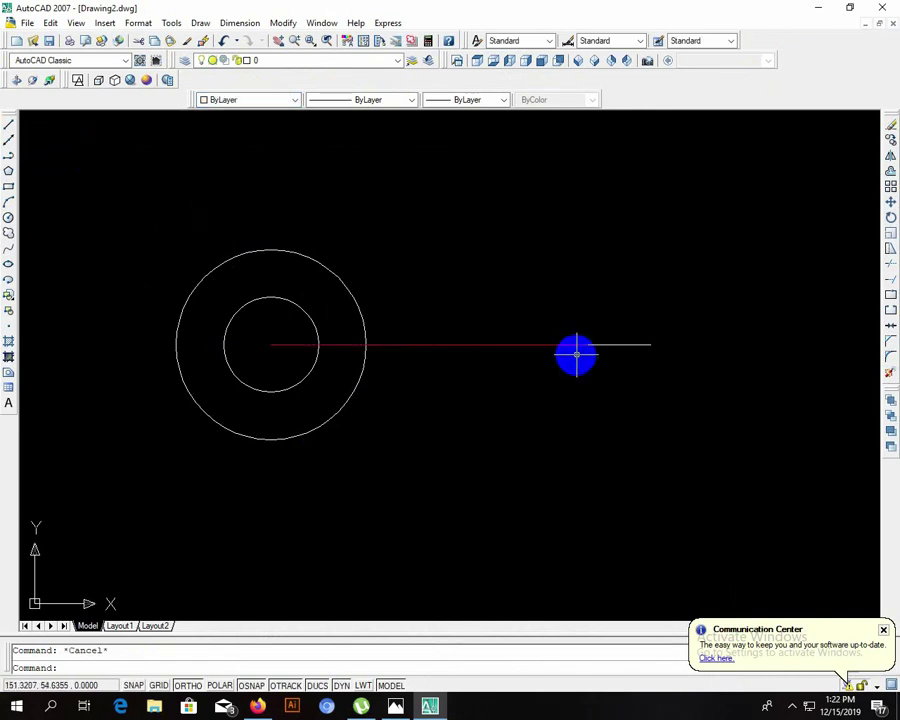
{"action": "scroll", "coordinate": [689, 231], "scroll_direction": "down", "scroll_amount": 2}
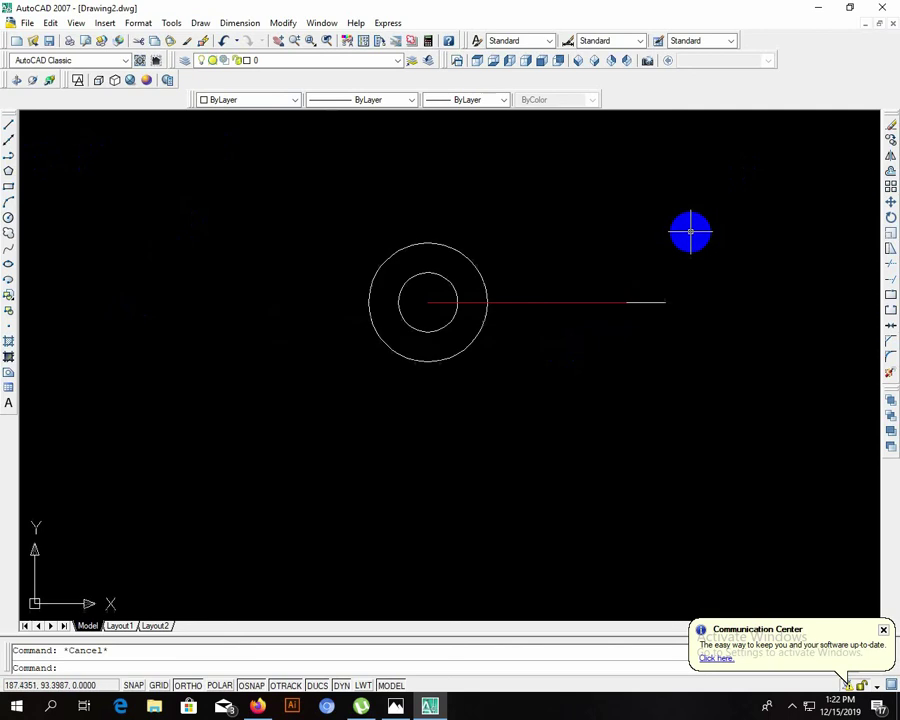
{"action": "middle_click_drag", "start_coordinate": [657, 267], "coordinate": [438, 321]}
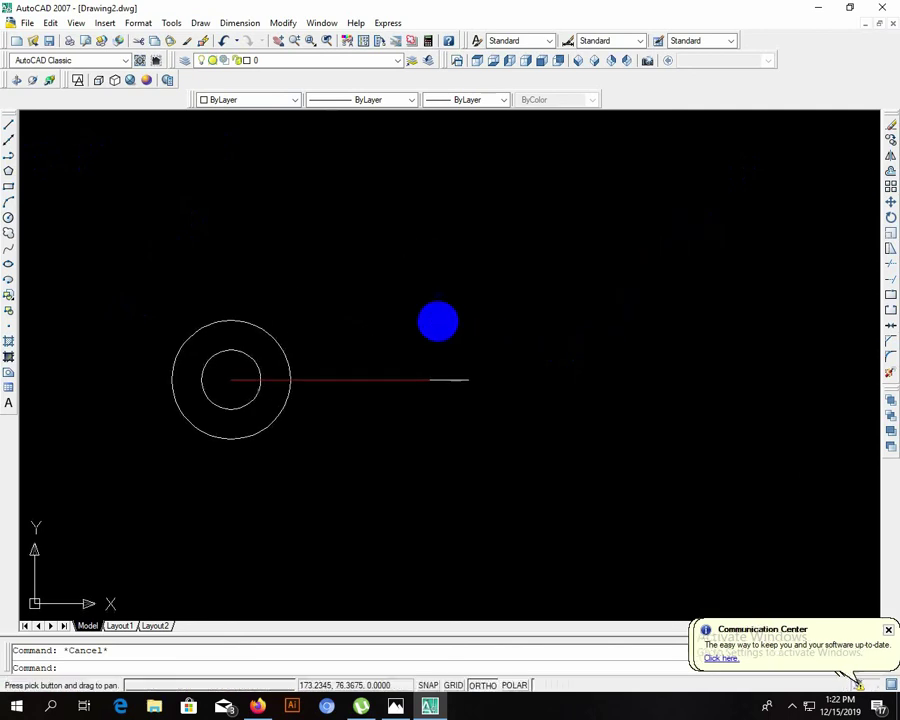
{"action": "left_click", "coordinate": [8, 122]}
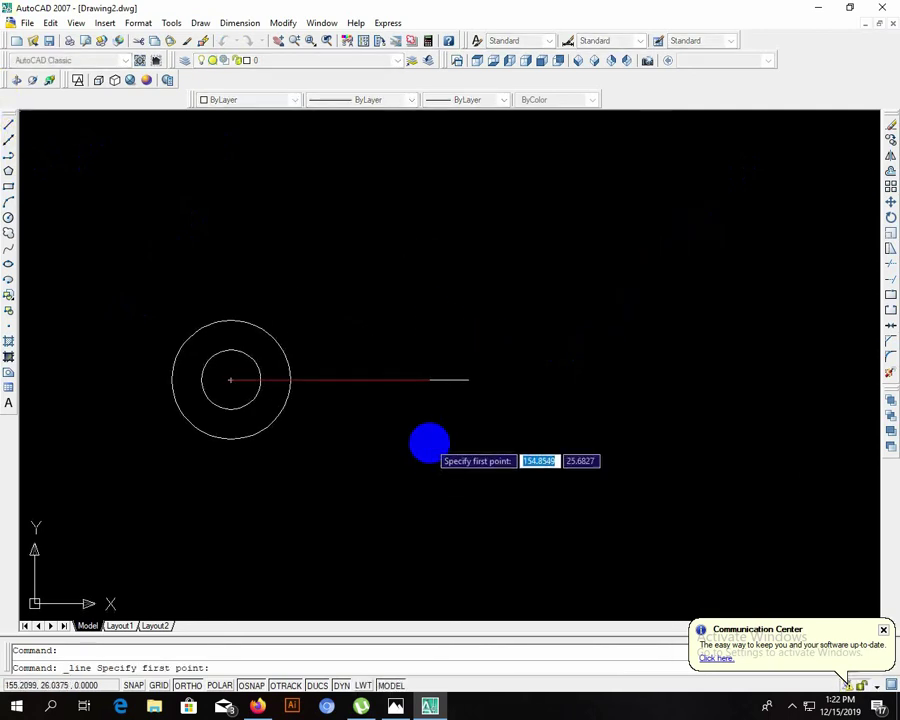
Step: Draw a 20-unit horizontal line rightward from the red line's end and colour it Green
{"action": "left_click", "coordinate": [428, 379]}
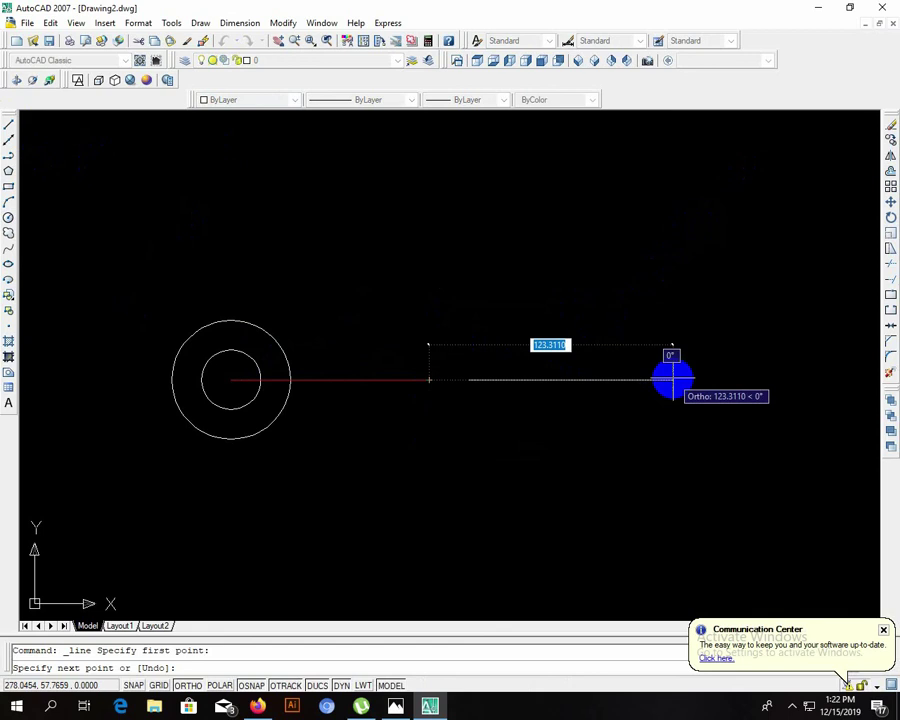
{"action": "left_click", "coordinate": [692, 379]}
{"action": "key", "text": "Escape"}
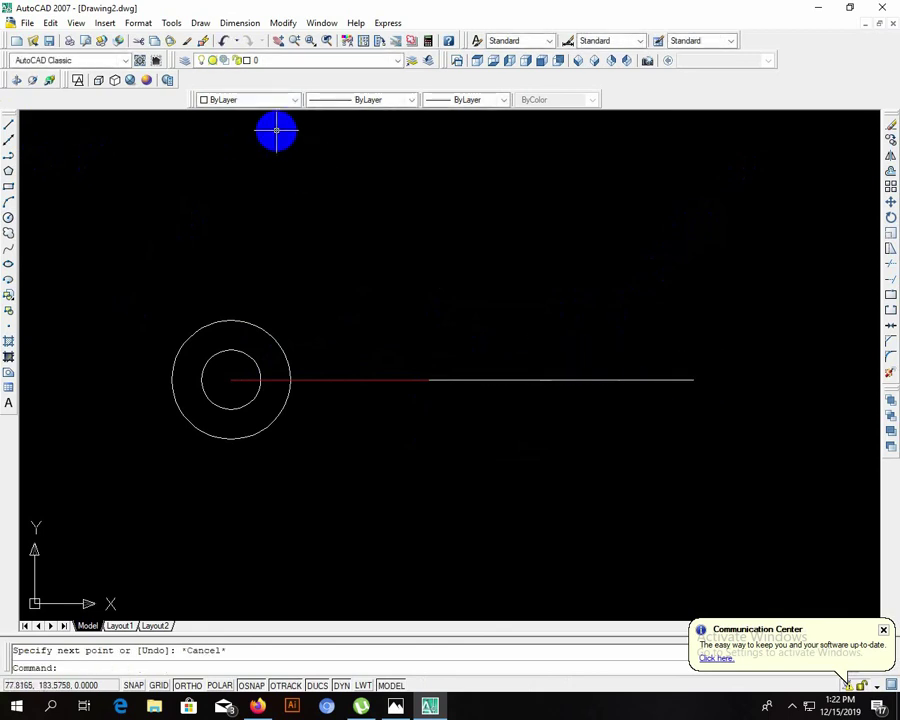
{"action": "left_click", "coordinate": [631, 379]}
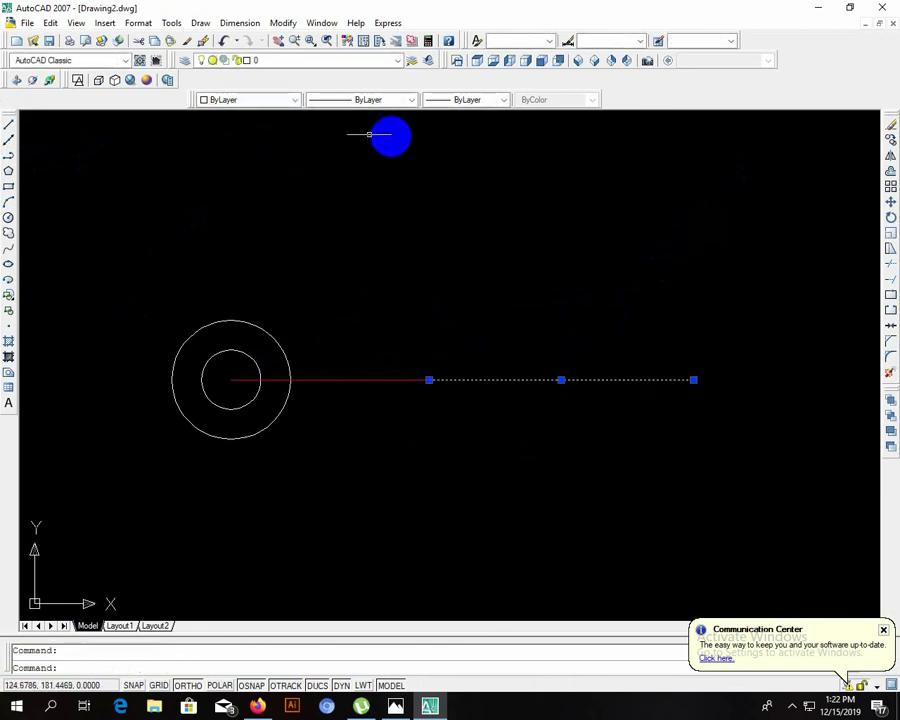
{"action": "left_click", "coordinate": [280, 104]}
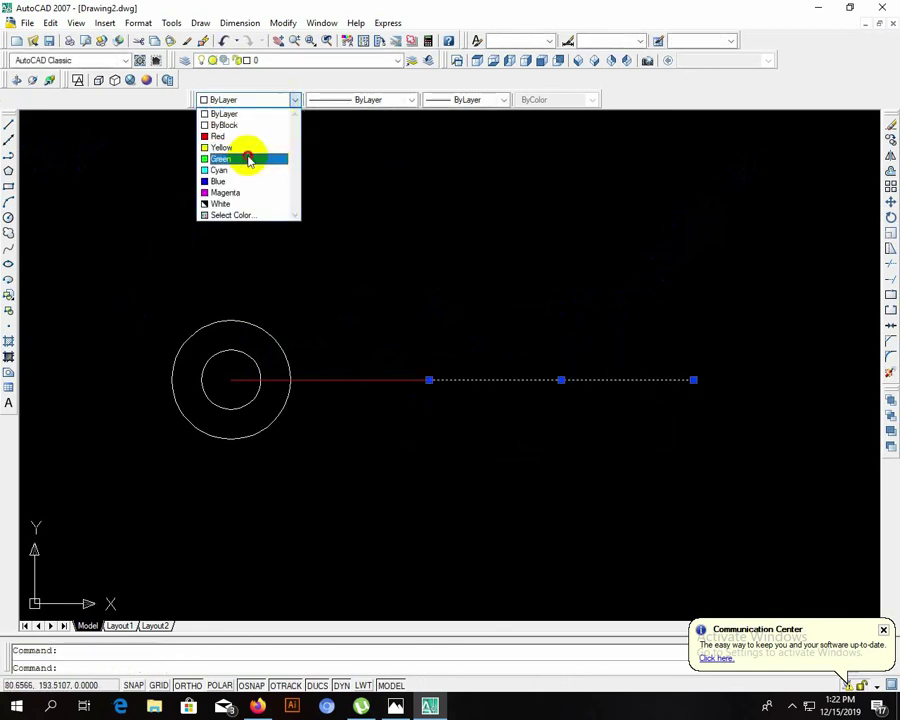
{"action": "left_click", "coordinate": [249, 159]}
{"action": "key", "text": "Escape"}
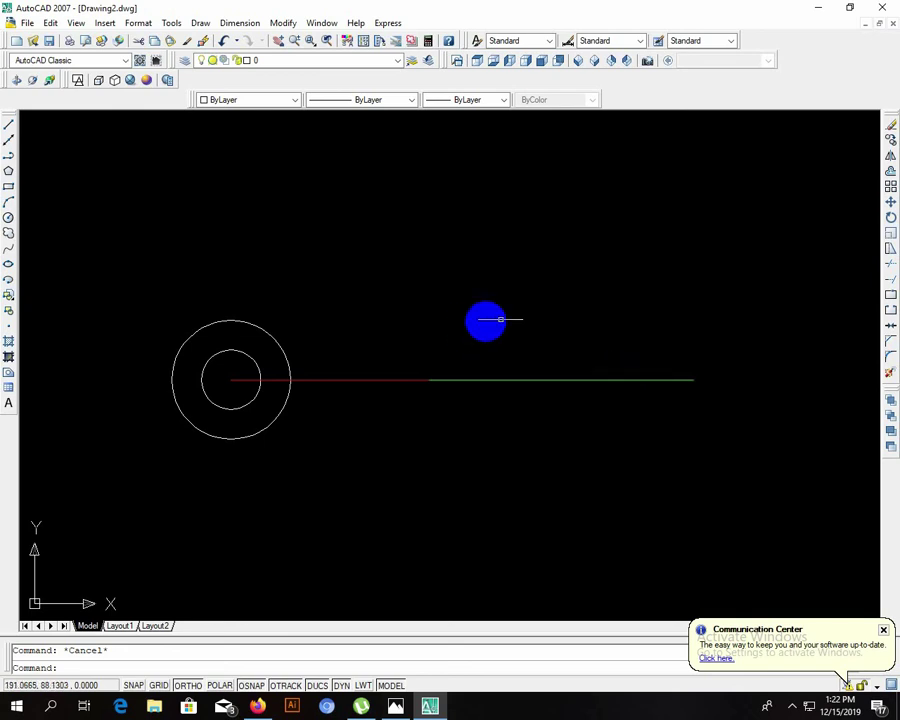
Step: Rotate the green line 60° about its left endpoint on the red centreline
{"action": "left_click", "coordinate": [650, 379]}
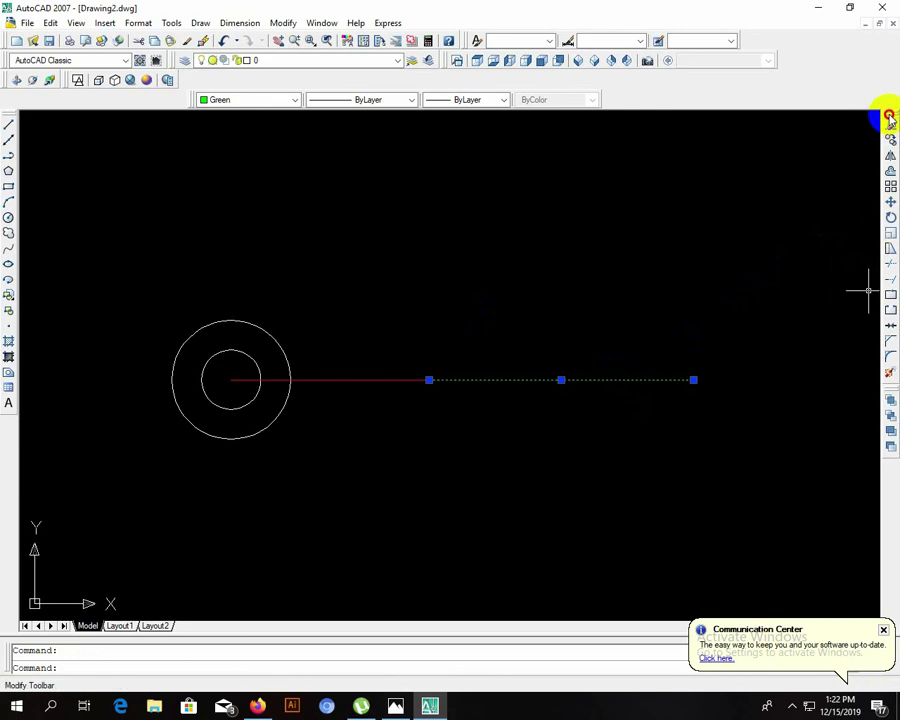
{"action": "mouse_move", "coordinate": [884, 114]}
{"action": "left_mouse_down"}
{"action": "mouse_move", "coordinate": [840, 148]}
{"action": "mouse_move", "coordinate": [832, 144]}
{"action": "left_mouse_up"}
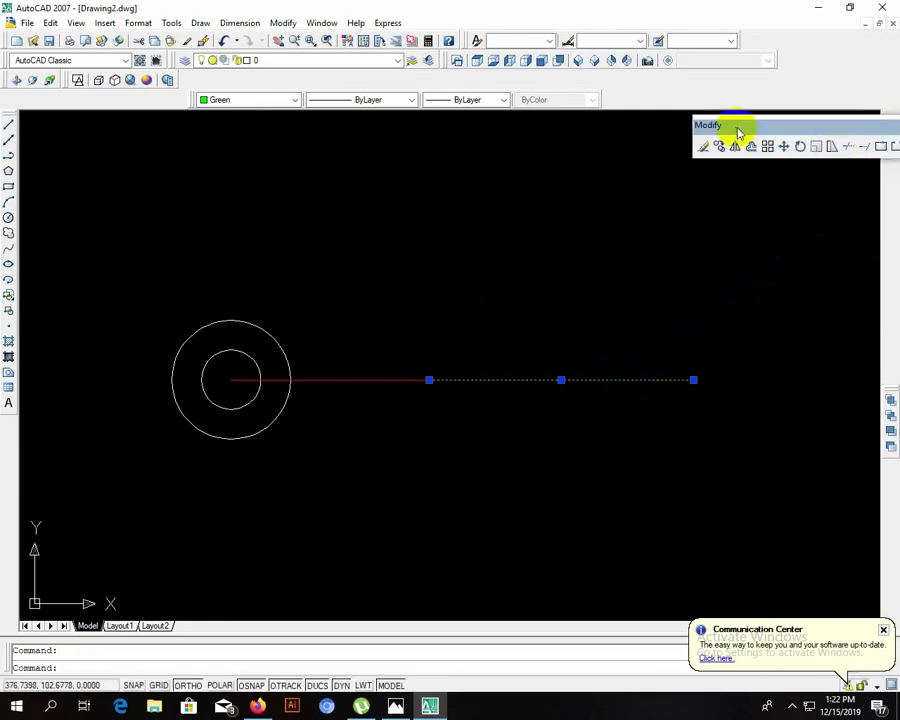
{"action": "left_click_drag", "start_coordinate": [736, 132], "coordinate": [506, 152]}
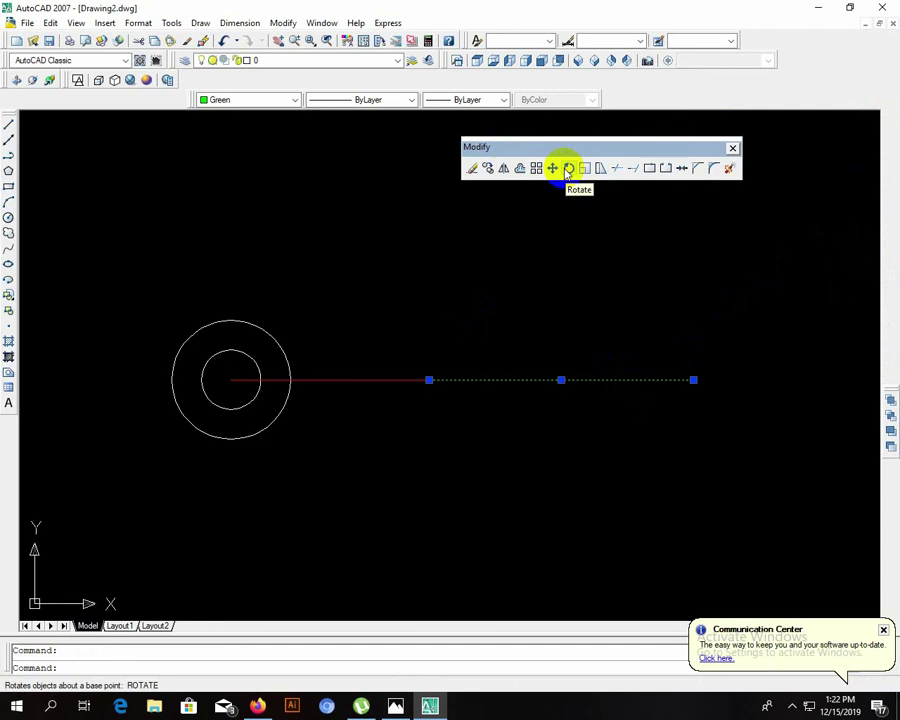
{"action": "left_click", "coordinate": [568, 168]}
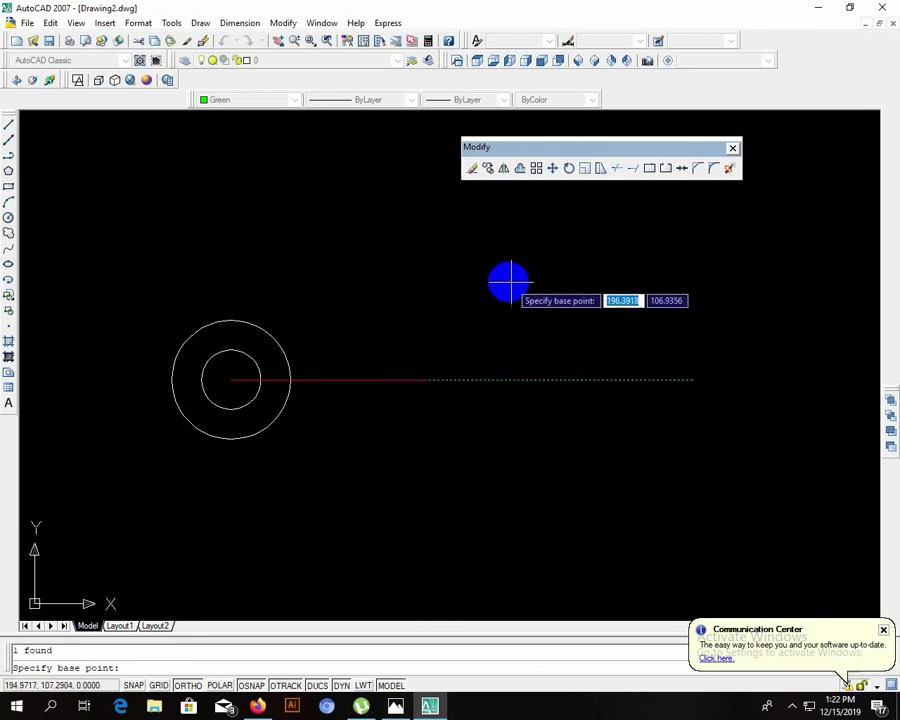
{"action": "left_click", "coordinate": [429, 380]}
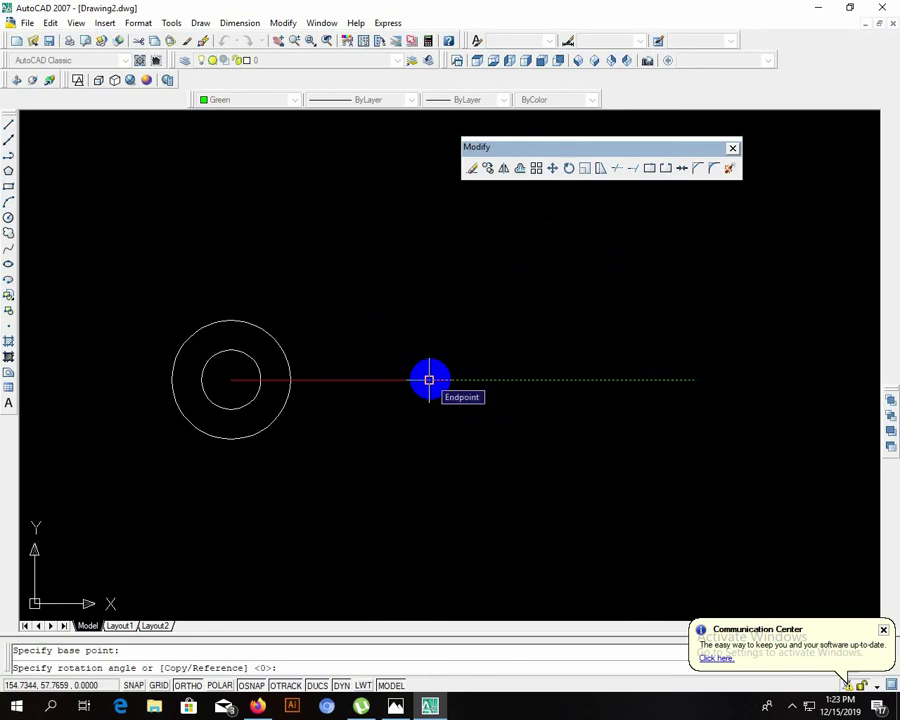
{"action": "type", "text": "6"}
{"action": "key", "text": "Return"}
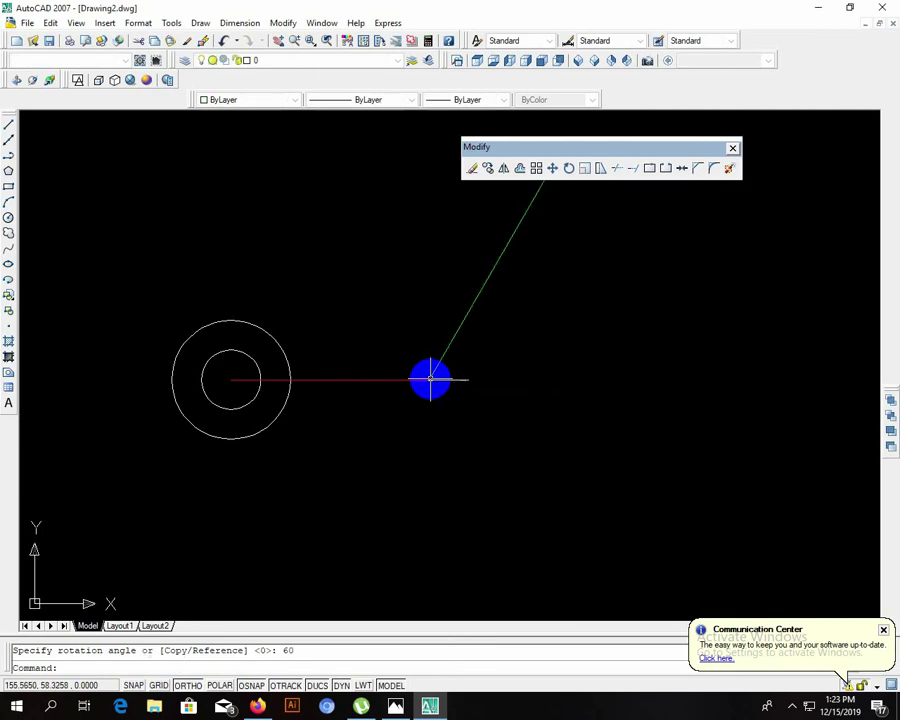
Step: Redock the Modify toolbar at the right edge and recentre the view
{"action": "scroll", "coordinate": [210, 230], "scroll_direction": "up", "scroll_amount": 1}
{"action": "scroll", "coordinate": [350, 364], "scroll_direction": "down", "scroll_amount": 3}
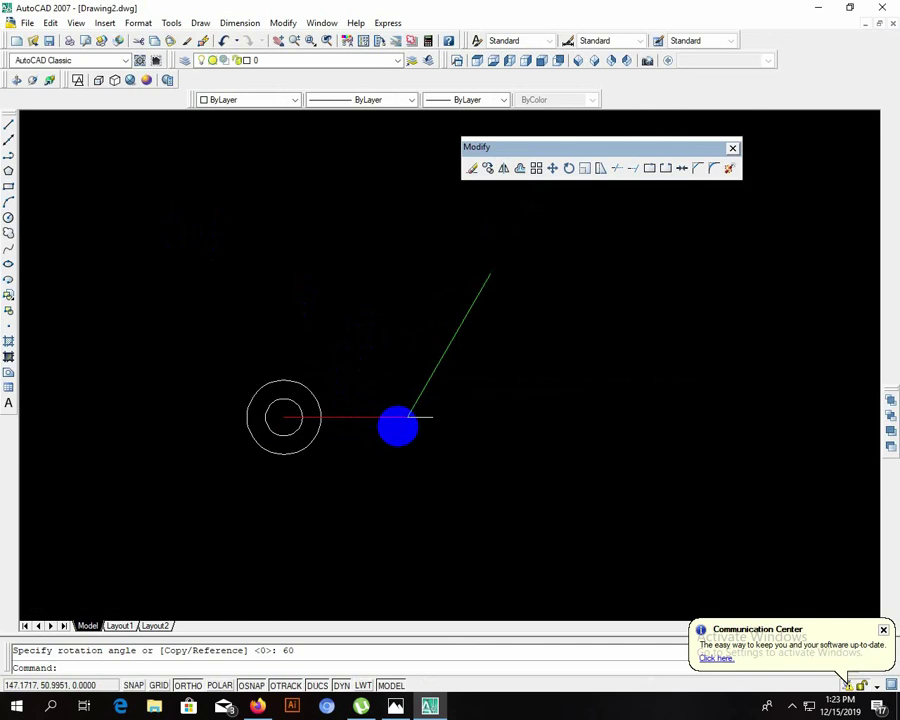
{"action": "scroll", "coordinate": [396, 422], "scroll_direction": "up", "scroll_amount": 3}
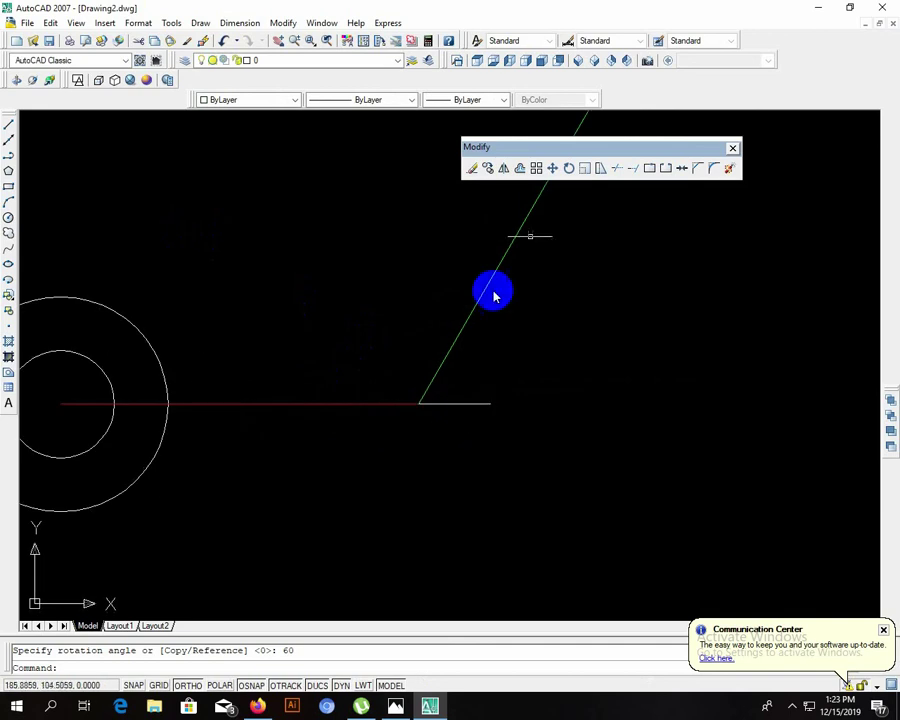
{"action": "left_click_drag", "start_coordinate": [653, 152], "coordinate": [895, 237]}
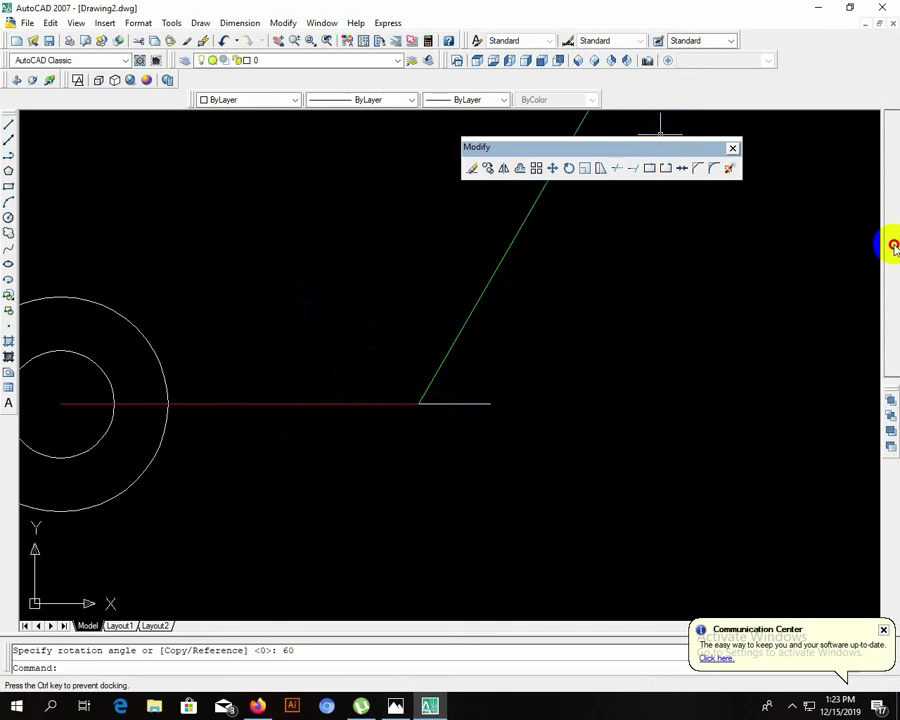
{"action": "left_click_drag", "start_coordinate": [895, 237], "coordinate": [885, 247]}
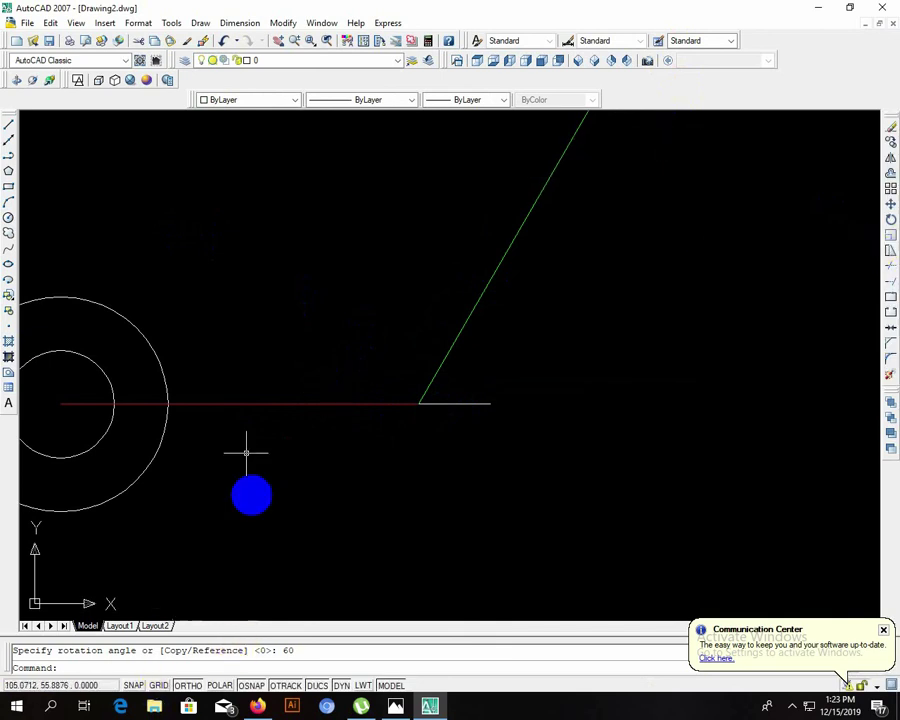
{"action": "scroll", "coordinate": [250, 490], "scroll_direction": "down", "scroll_amount": 4}
{"action": "mouse_move", "coordinate": [250, 490]}
{"action": "middle_mouse_down"}
{"action": "mouse_move", "coordinate": [271, 196]}
{"action": "mouse_move", "coordinate": [374, 284]}
{"action": "middle_mouse_up"}
{"action": "scroll", "coordinate": [374, 284], "scroll_direction": "up", "scroll_amount": 3}
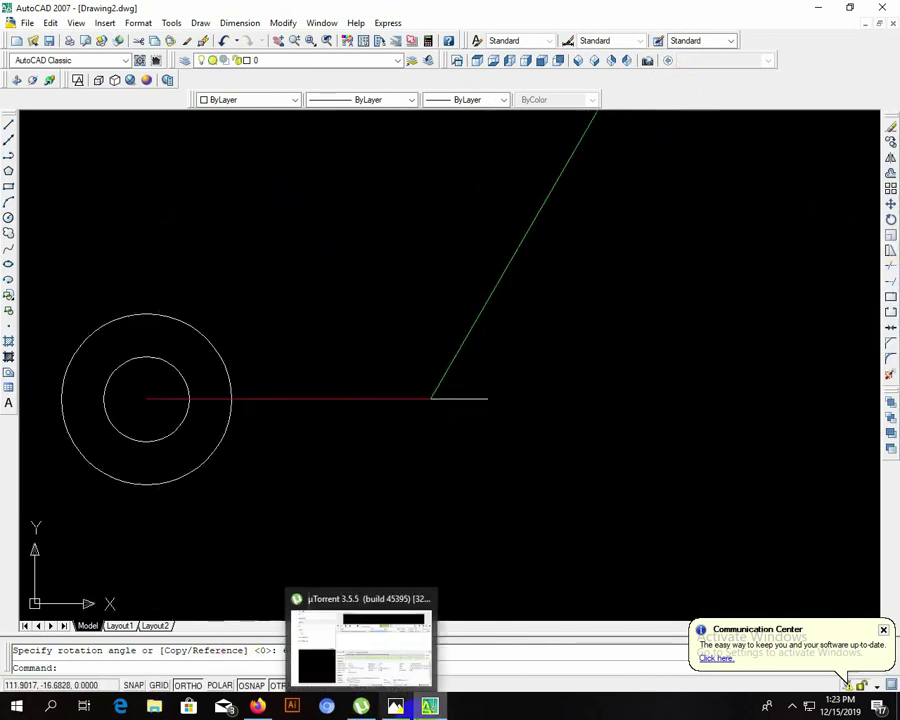
Step: Zoom in on the reference drawing in Photos, then return to Drawing2.dwg in AutoCAD
{"action": "left_click", "coordinate": [392, 706]}
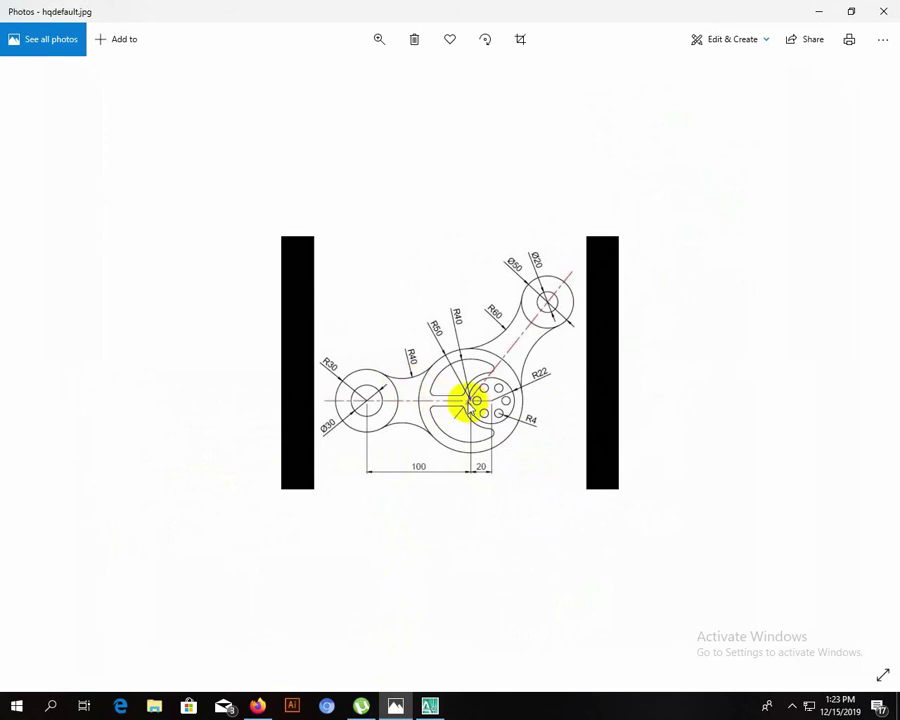
{"action": "scroll", "coordinate": [468, 405], "scroll_direction": "up", "scroll_amount": 2}
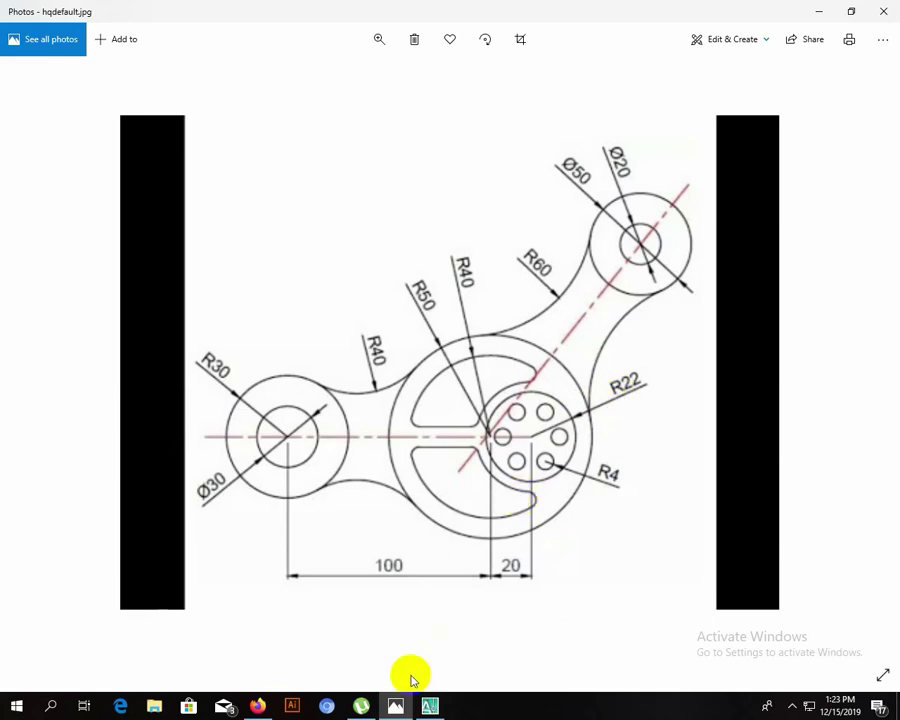
{"action": "left_click", "coordinate": [429, 706]}
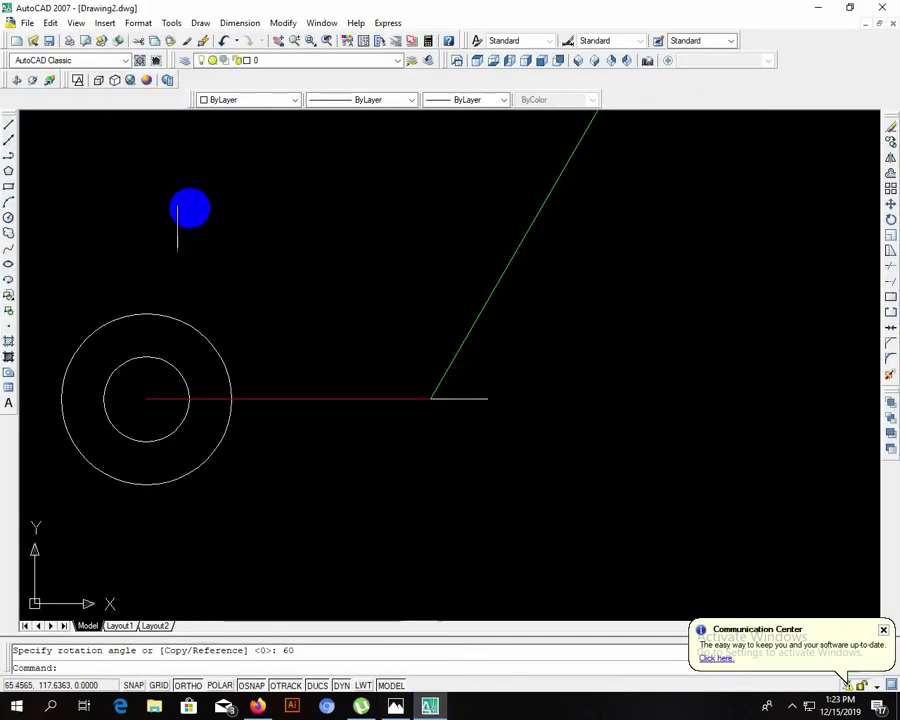
Step: Draw concentric R50 and R40 hub circles at the long line's end
{"action": "left_click", "coordinate": [8, 217]}
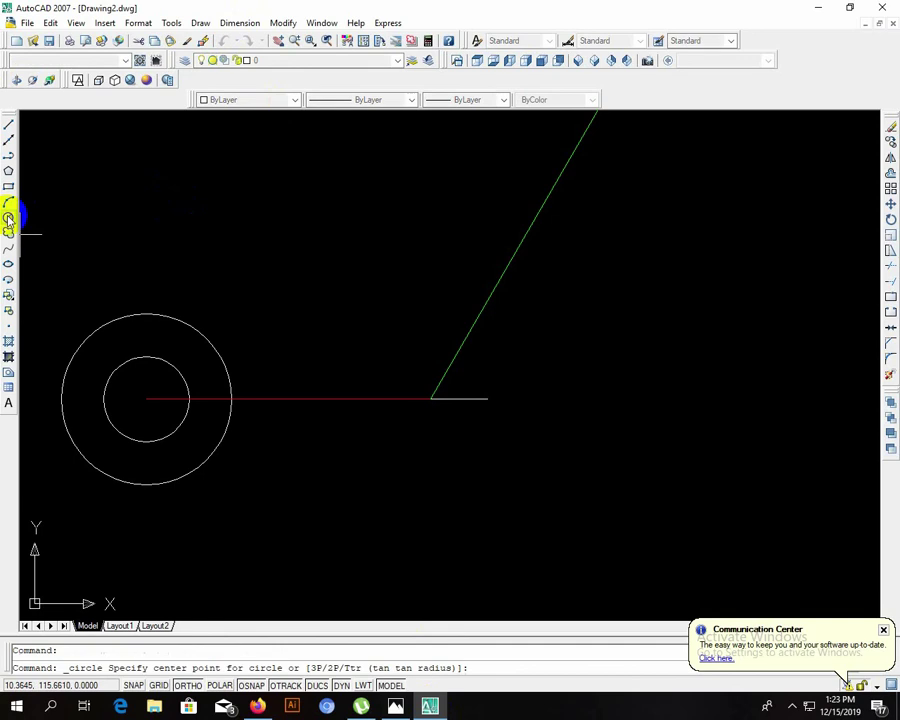
{"action": "left_click", "coordinate": [430, 398]}
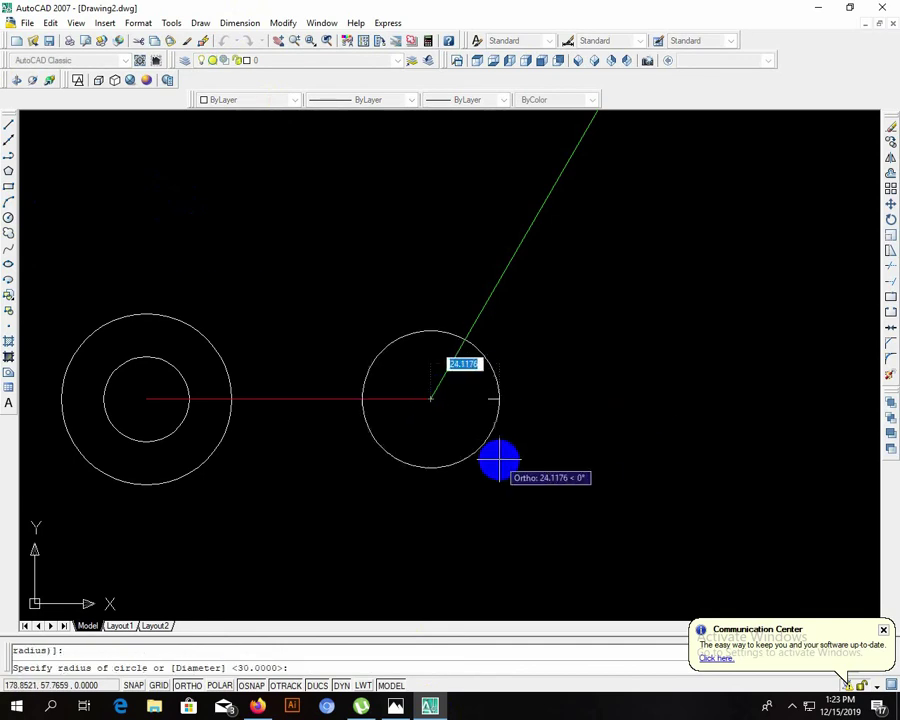
{"action": "type", "text": "50"}
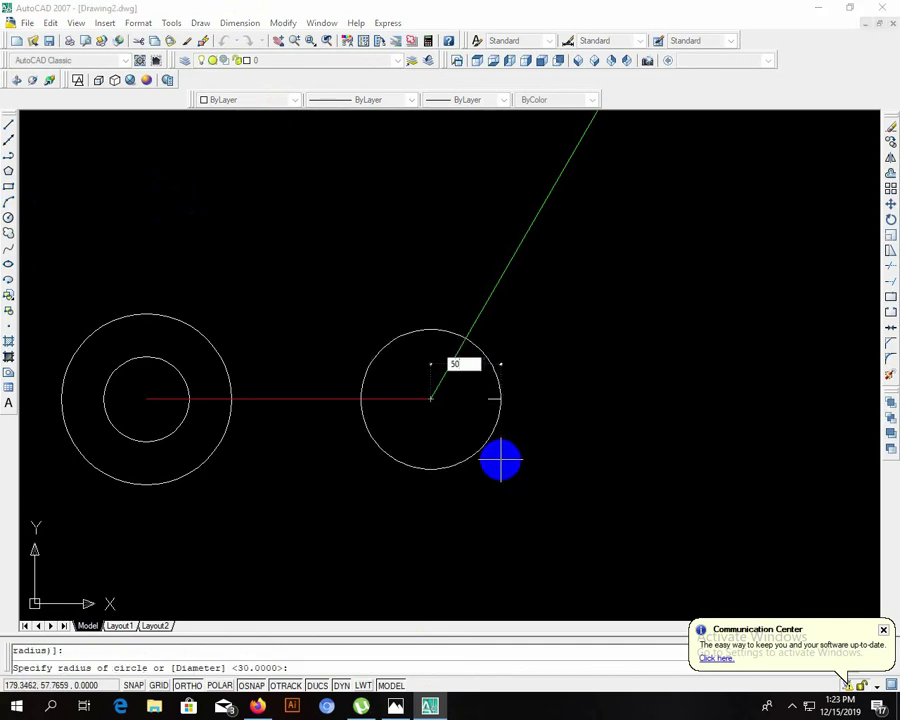
{"action": "right_click", "coordinate": [500, 460]}
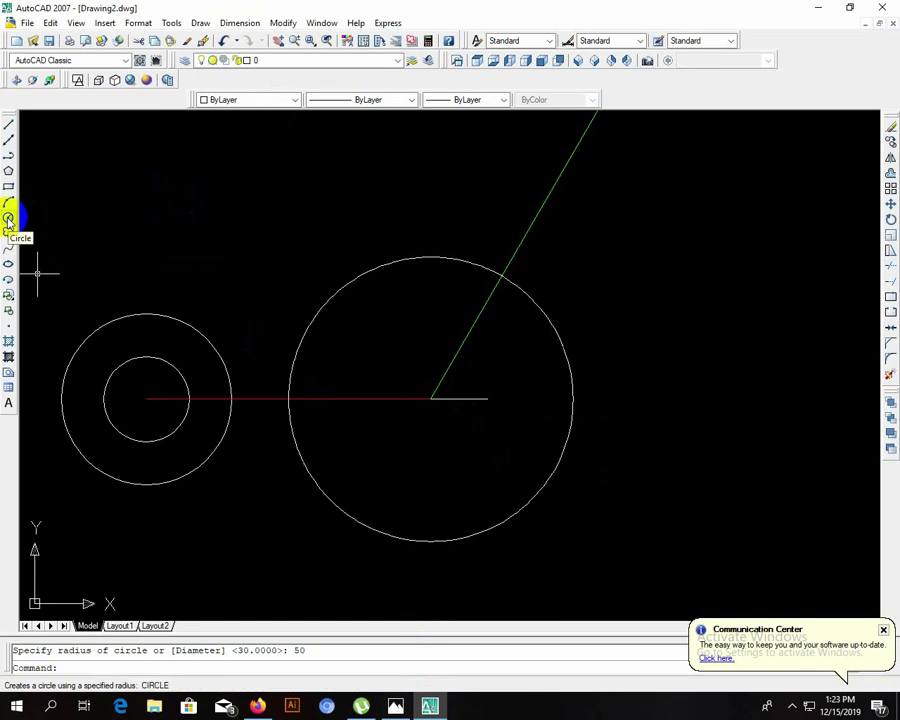
{"action": "left_click", "coordinate": [8, 218]}
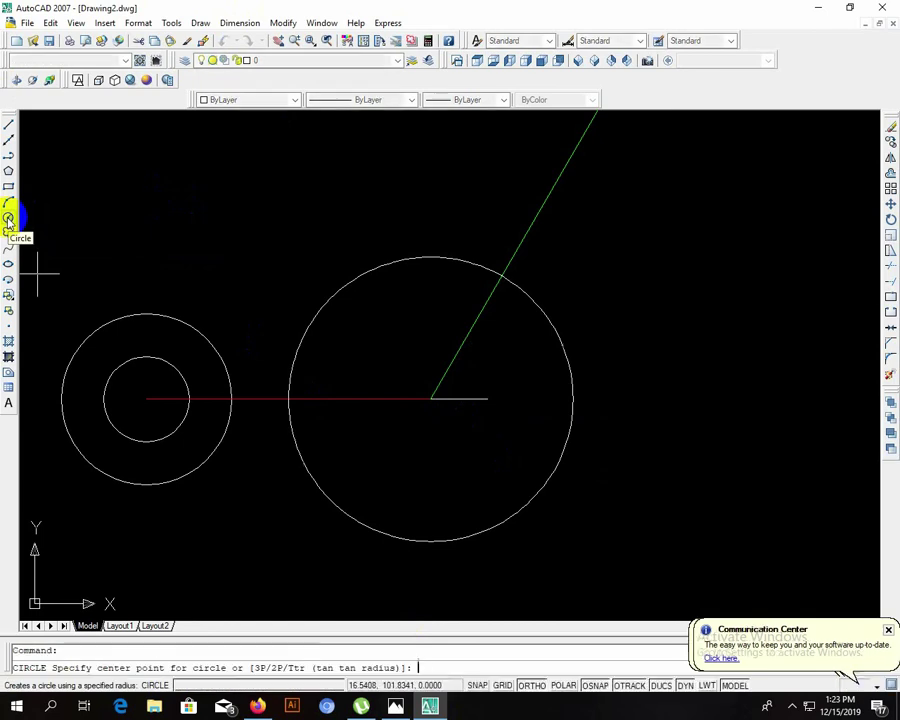
{"action": "left_click", "coordinate": [430, 399]}
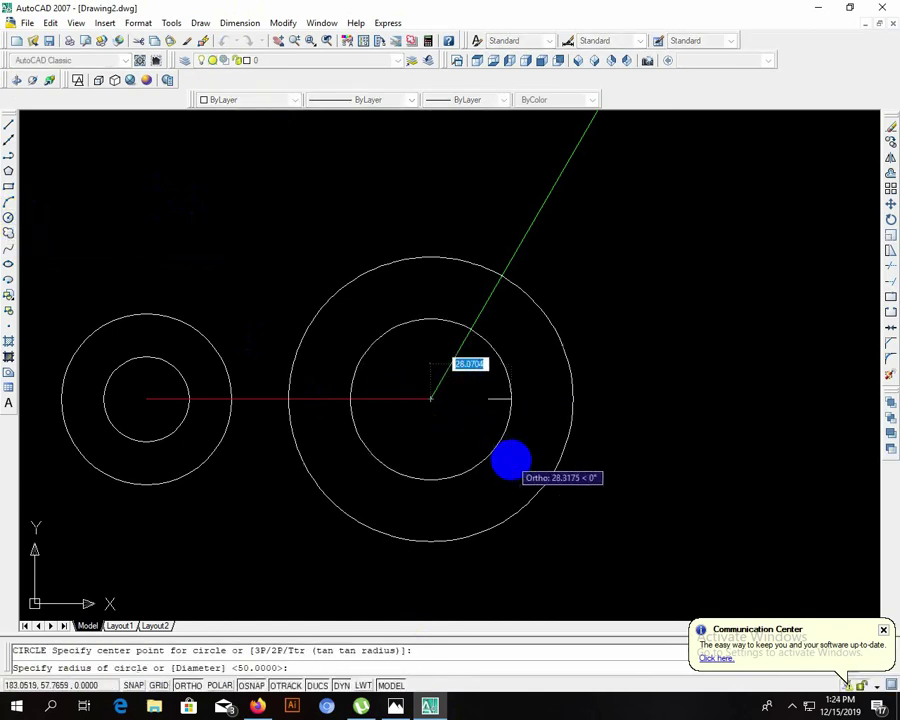
{"action": "type", "text": "4"}
{"action": "key", "text": "Return"}
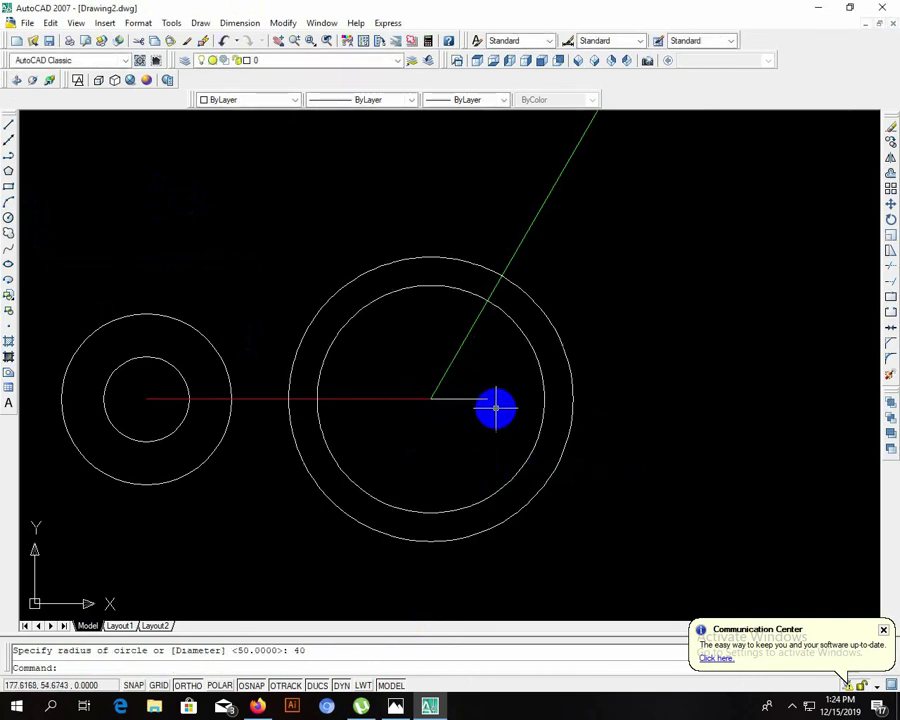
Step: Add an R22 circle at the short line's end and bring up the reference image
{"action": "key", "text": "Return"}
{"action": "left_click", "coordinate": [486, 398]}
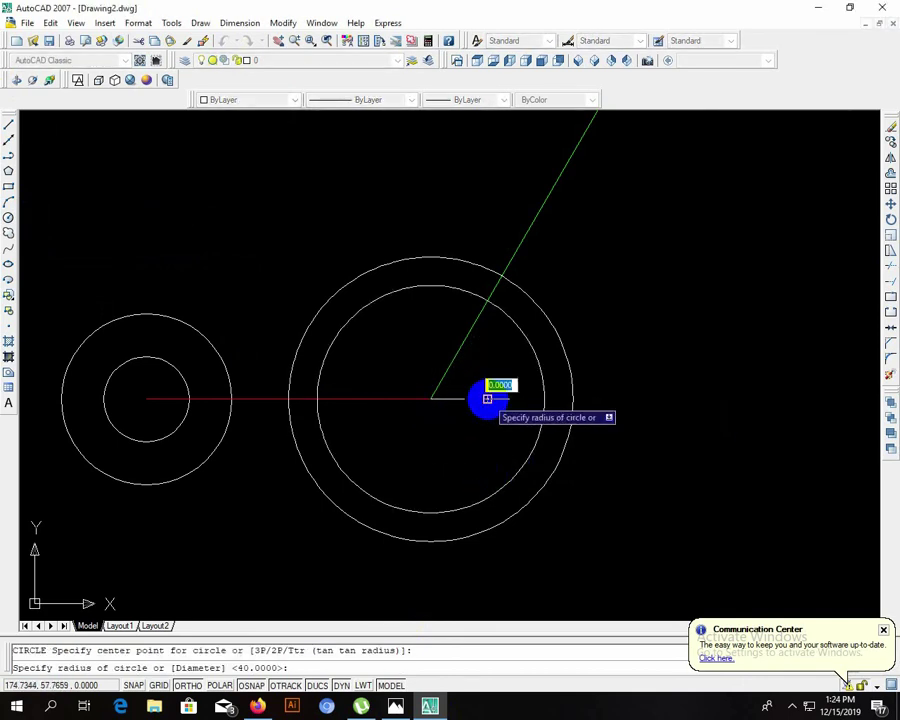
{"action": "type", "text": "2"}
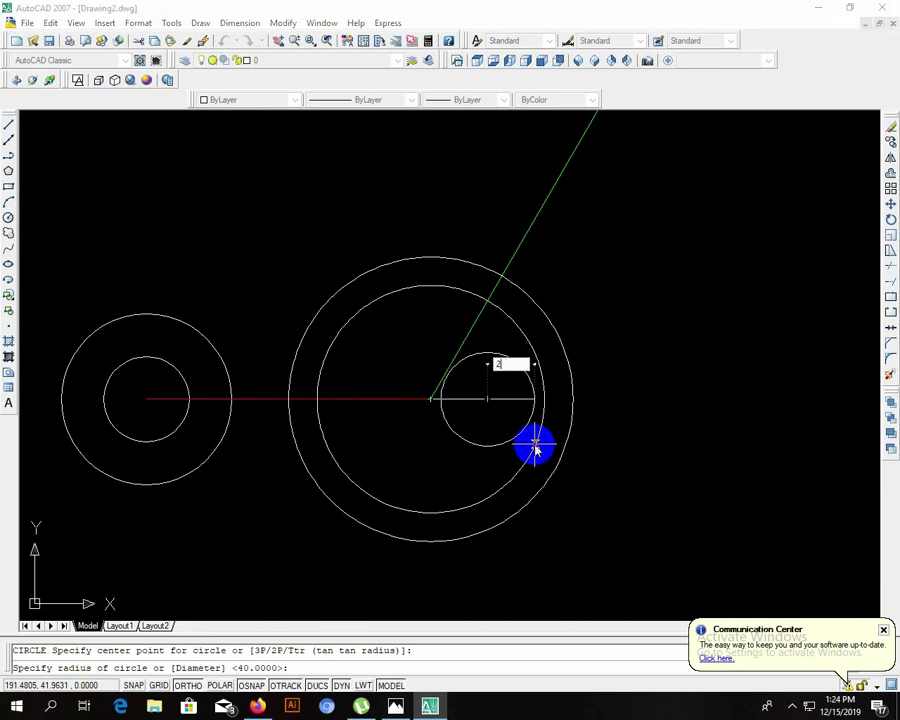
{"action": "type", "text": "2"}
{"action": "key", "text": "Return"}
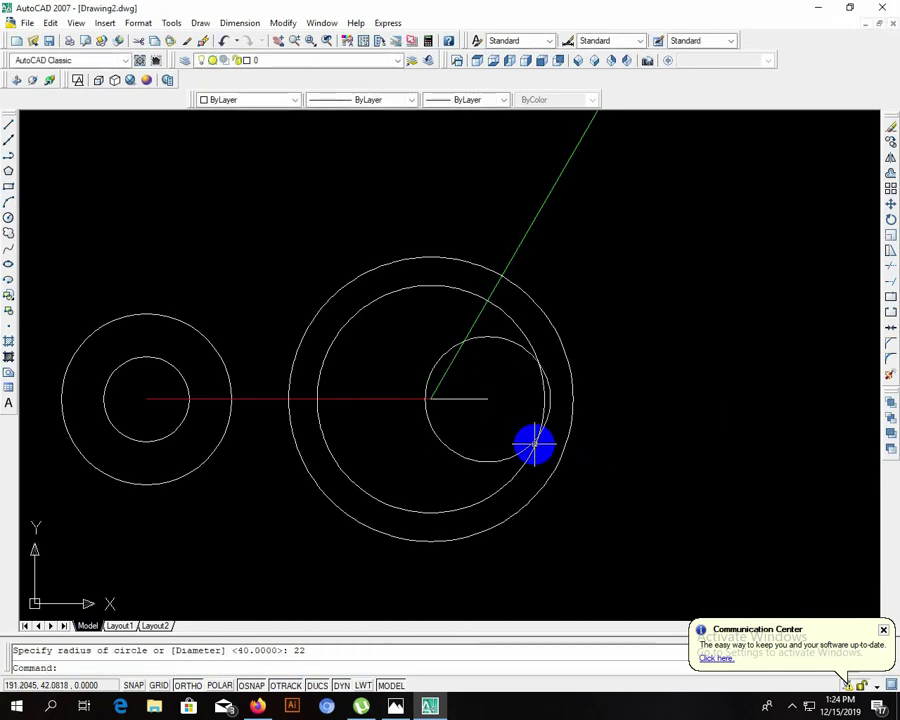
{"action": "left_click", "coordinate": [397, 706]}
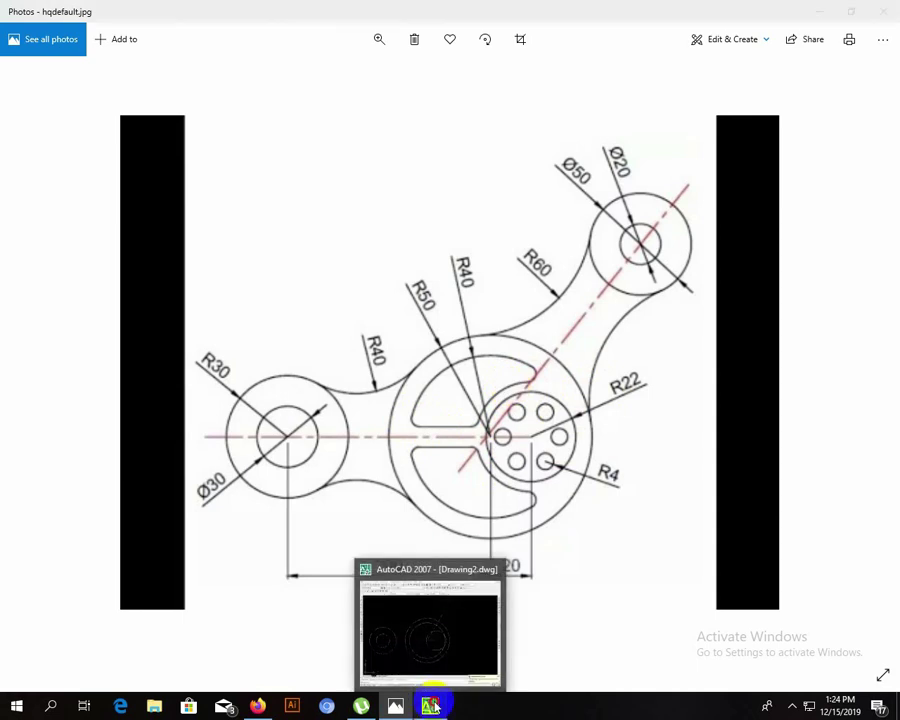
Step: Draw an R25 circle concentric with the R22 circle, then reopen the reference image
{"action": "left_click", "coordinate": [429, 706]}
{"action": "left_click", "coordinate": [8, 216]}
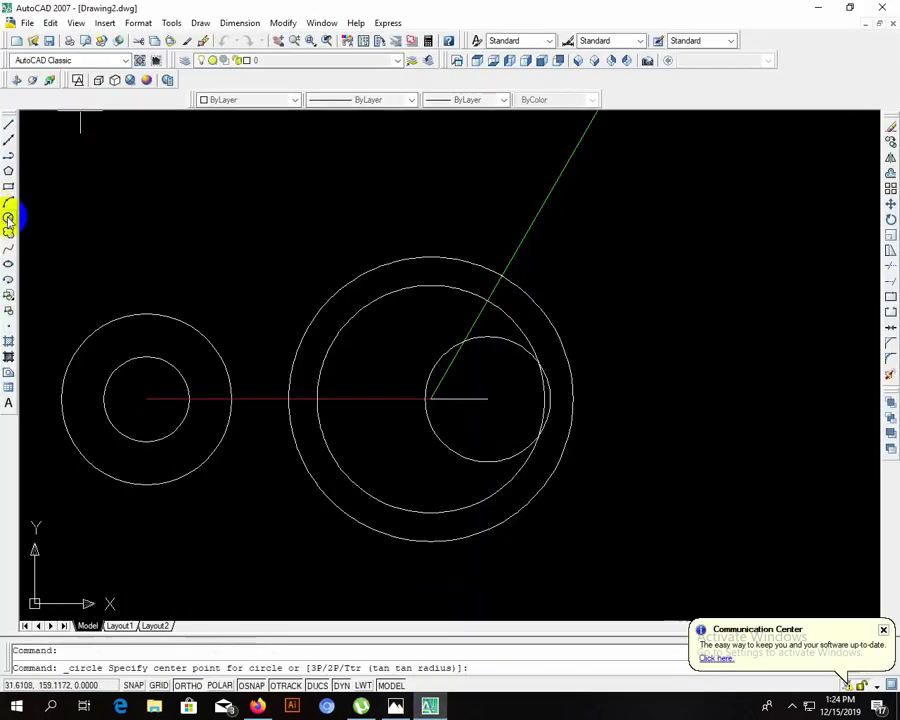
{"action": "left_click", "coordinate": [487, 399]}
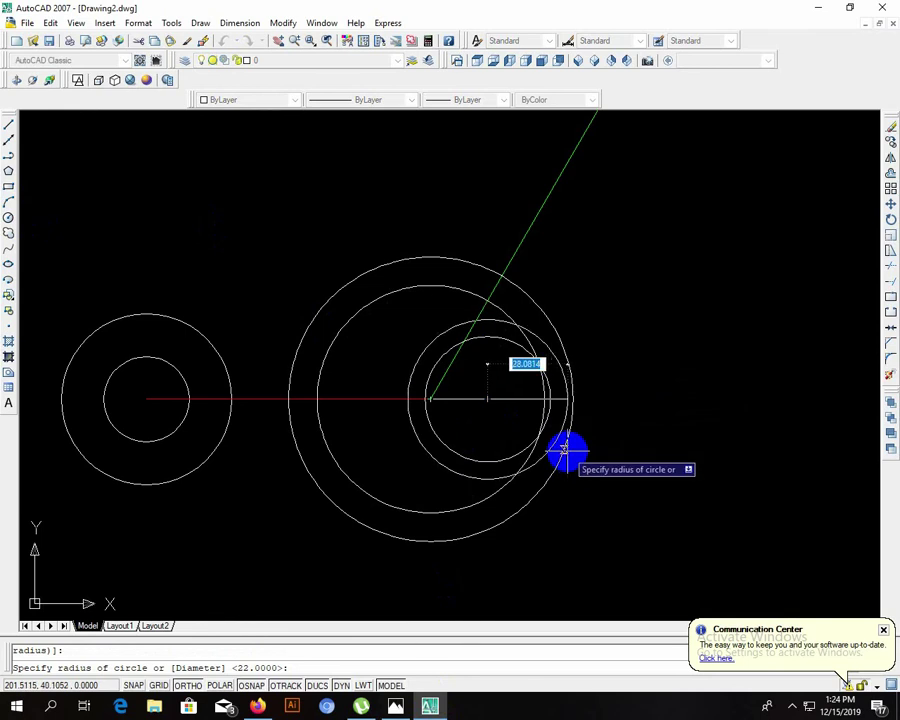
{"action": "type", "text": "2"}
{"action": "key", "text": "Return"}
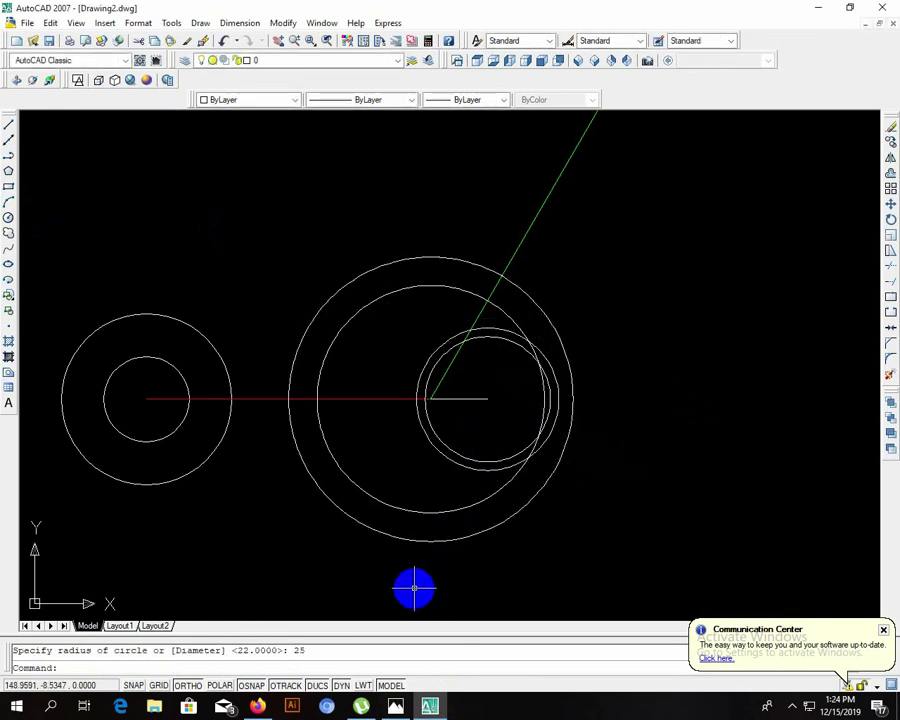
{"action": "left_click", "coordinate": [395, 706]}
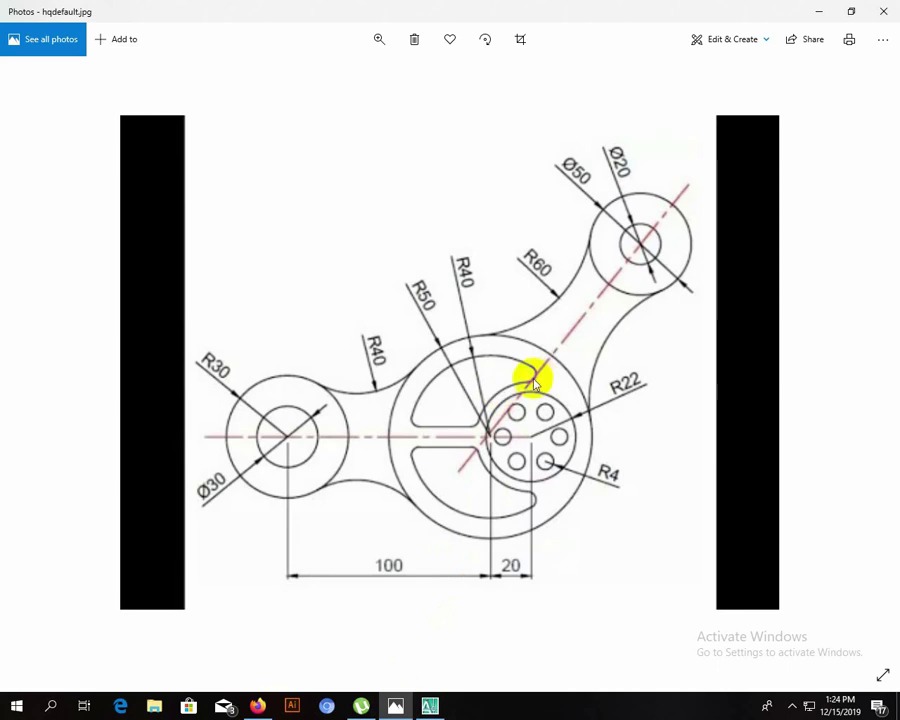
Step: Inspect the hub and hole details on the reference image in Photos
{"action": "mouse_move", "coordinate": [429, 707]}
{"action": "left_click", "coordinate": [478, 590]}
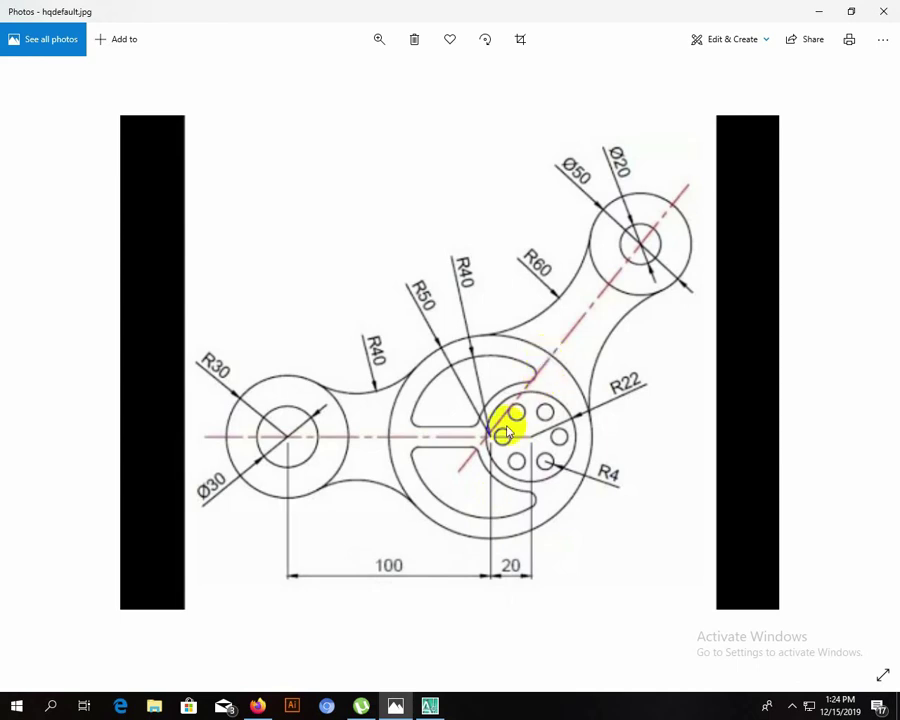
{"action": "left_click", "coordinate": [429, 706]}
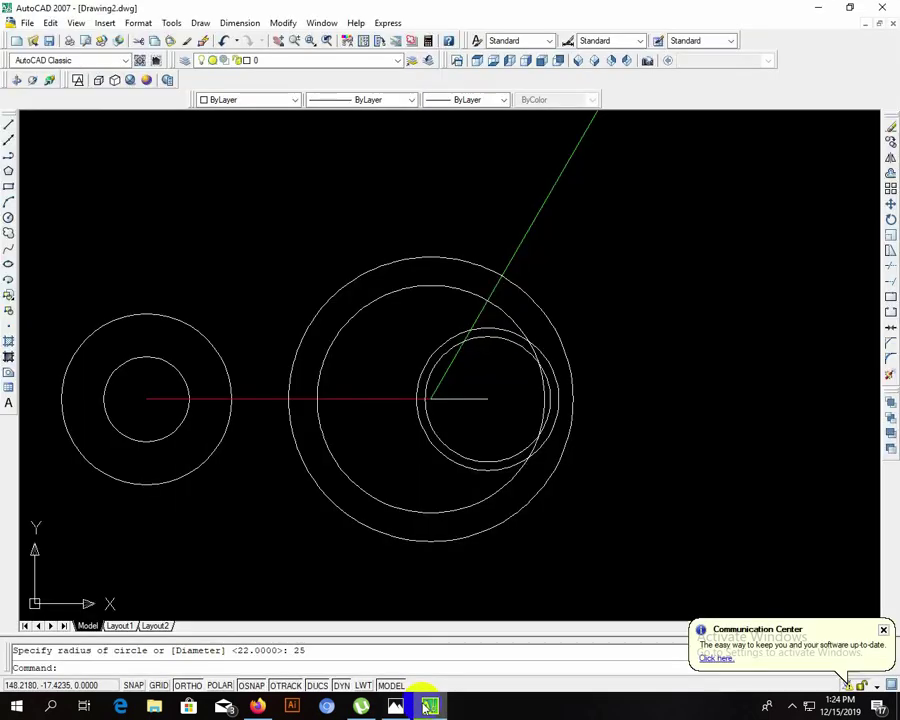
{"action": "scroll", "coordinate": [527, 355], "scroll_direction": "up", "scroll_amount": 2}
{"action": "scroll", "coordinate": [520, 350], "scroll_direction": "up", "scroll_amount": 2}
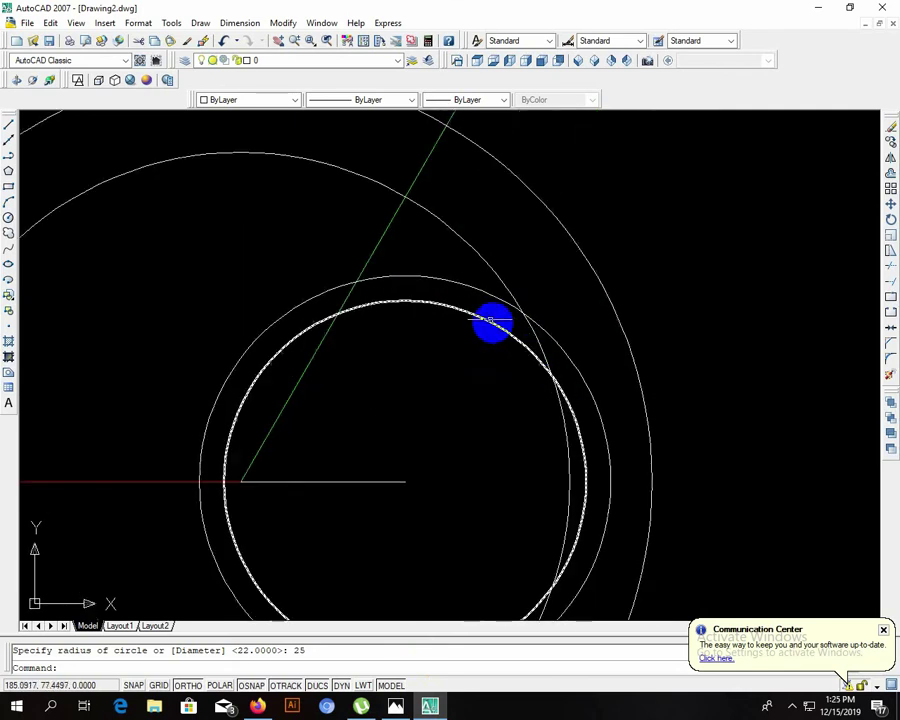
{"action": "left_click", "coordinate": [478, 288]}
{"action": "scroll", "coordinate": [478, 288], "scroll_direction": "down", "scroll_amount": 5}
{"action": "scroll", "coordinate": [478, 288], "scroll_direction": "up", "scroll_amount": 3}
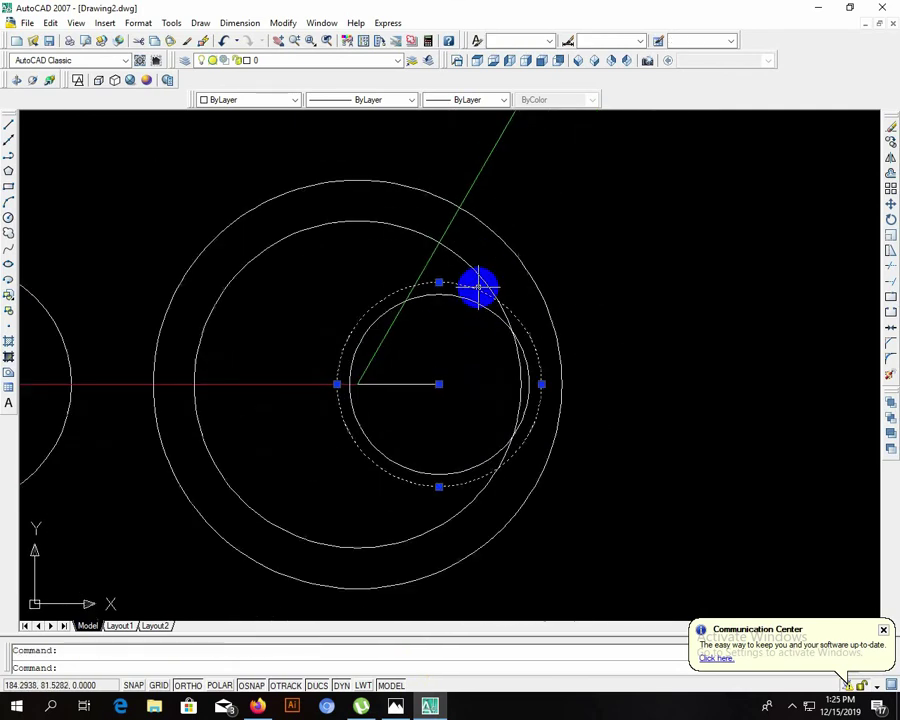
{"action": "key", "text": "Delete"}
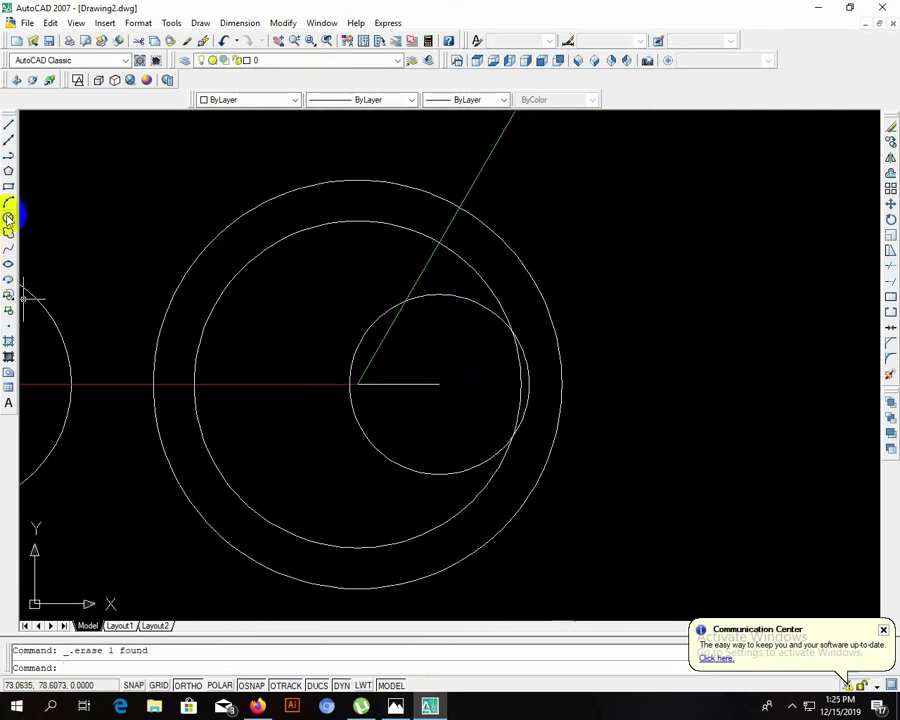
{"action": "left_click", "coordinate": [8, 217]}
{"action": "left_click", "coordinate": [438, 383]}
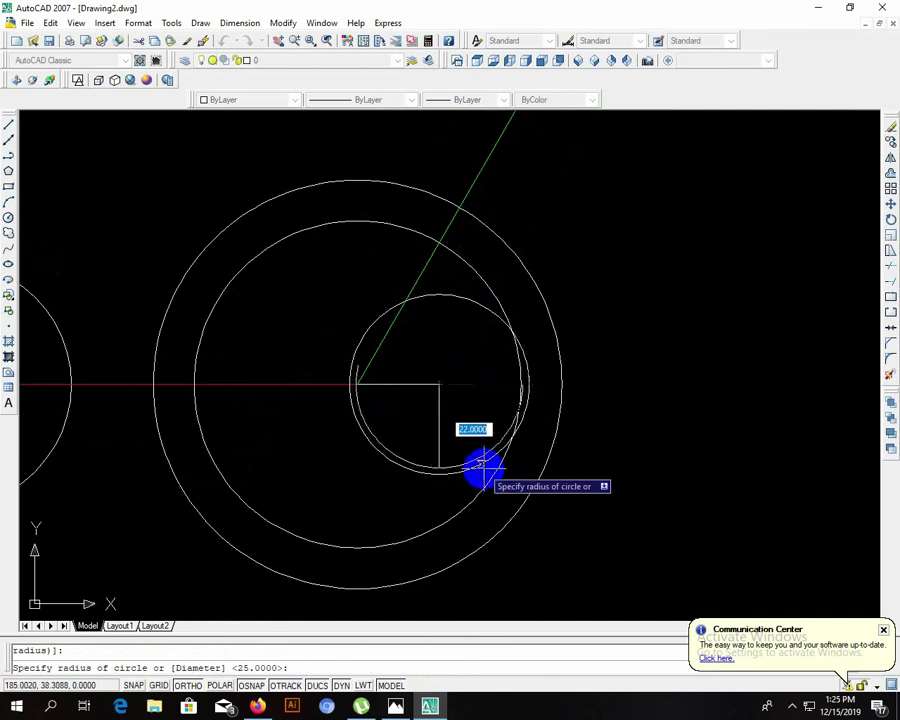
{"action": "type", "text": "28"}
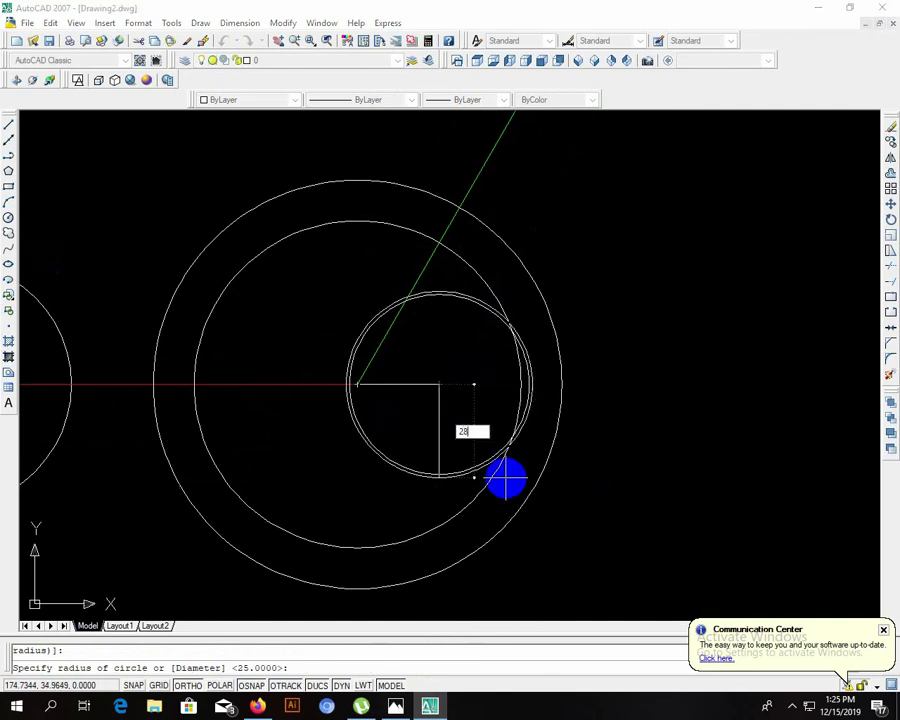
{"action": "key", "text": "Return"}
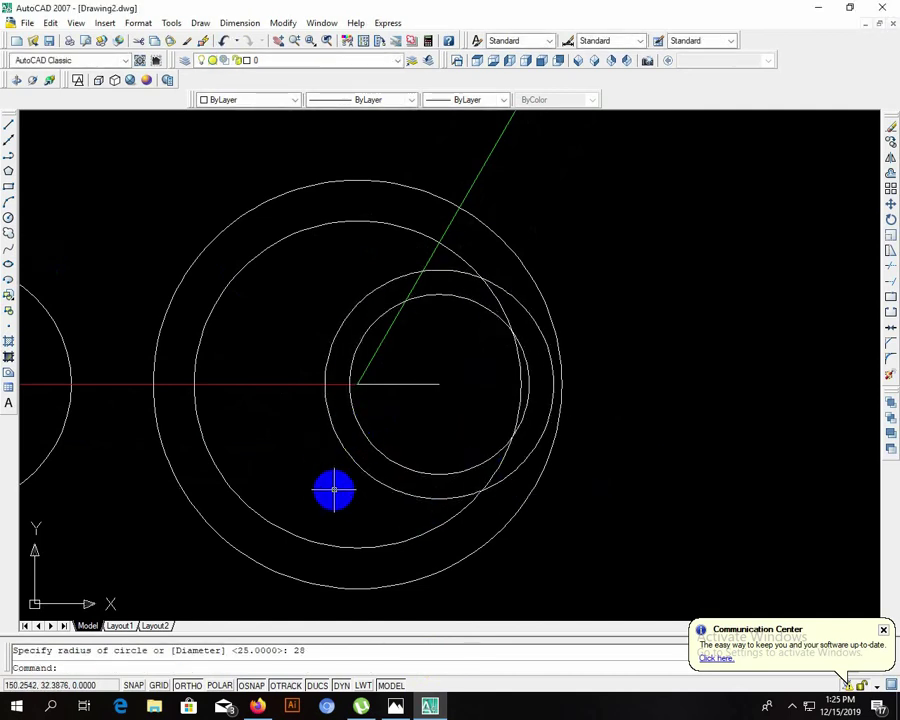
{"action": "left_click", "coordinate": [386, 481]}
{"action": "key", "text": "Delete"}
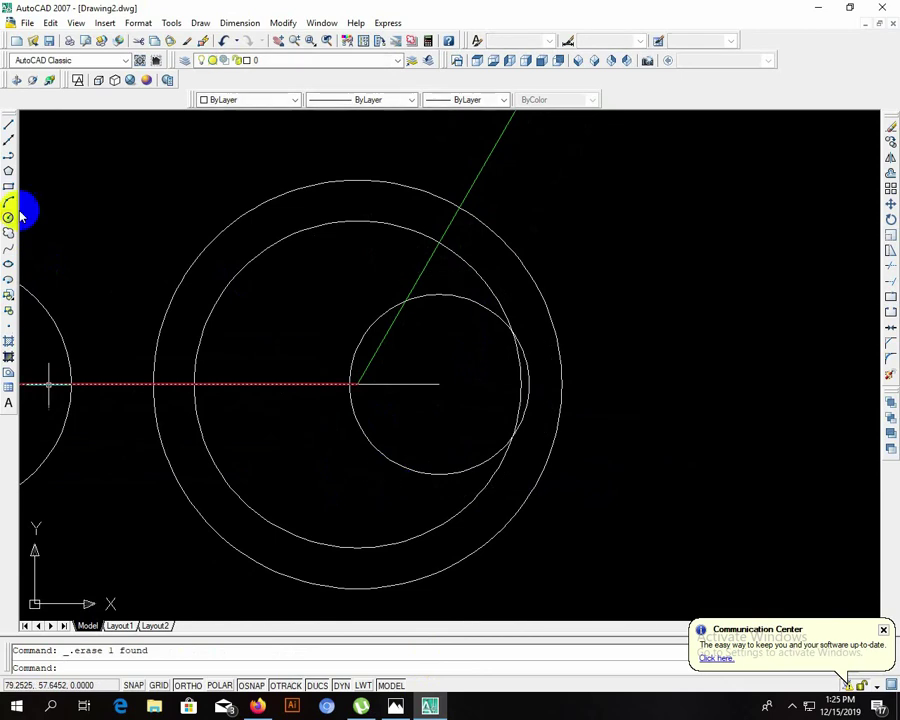
{"action": "left_click", "coordinate": [8, 215]}
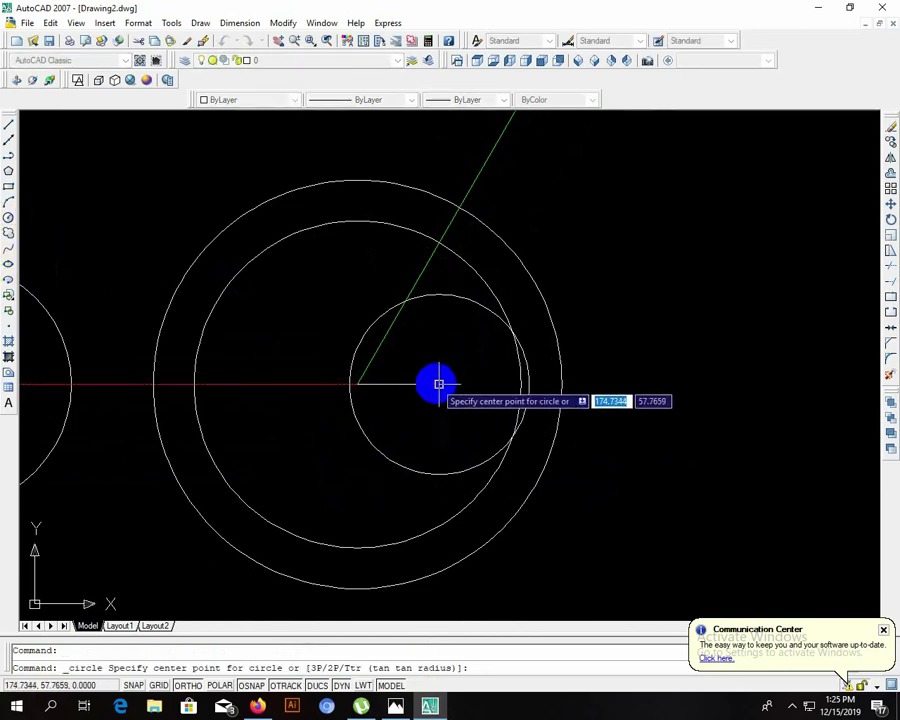
{"action": "left_click", "coordinate": [438, 383]}
{"action": "type", "text": "25"}
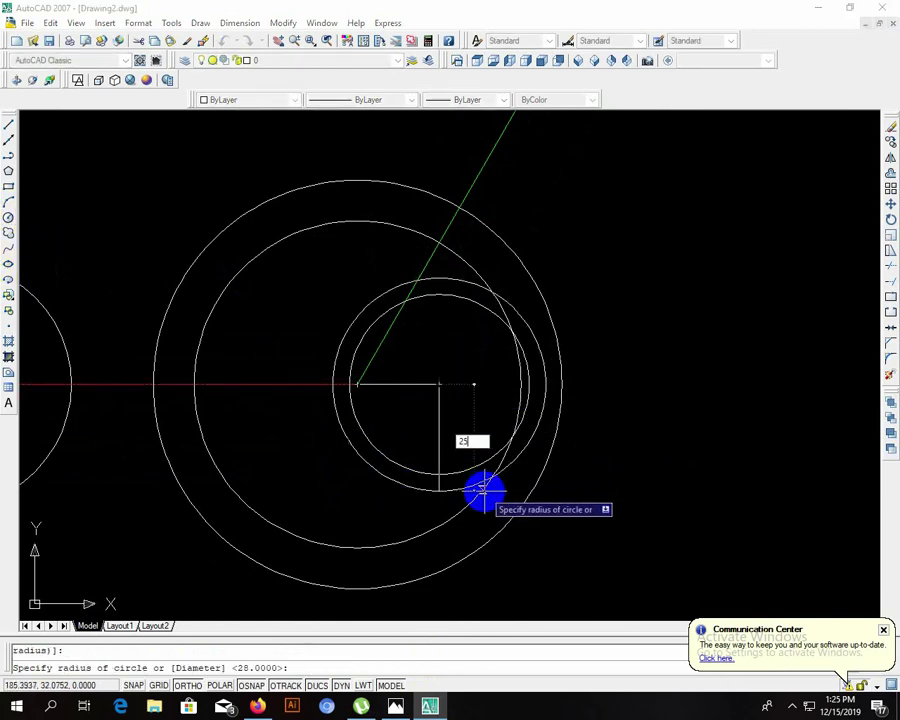
{"action": "key", "text": "Return"}
{"action": "mouse_move", "coordinate": [458, 354]}
{"action": "middle_mouse_down"}
{"action": "mouse_move", "coordinate": [510, 334]}
{"action": "mouse_move", "coordinate": [513, 357]}
{"action": "middle_mouse_up"}
{"action": "key", "text": "Escape"}
{"action": "type", "text": "tr"}
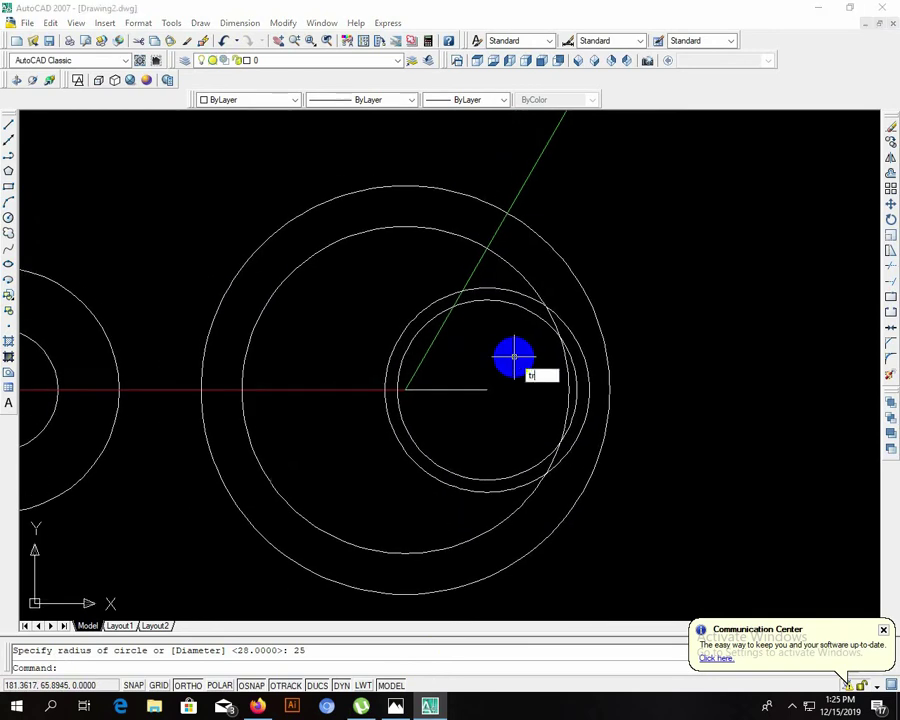
{"action": "key", "text": "Return"}
{"action": "key", "text": "Return"}
{"action": "key", "text": "Escape"}
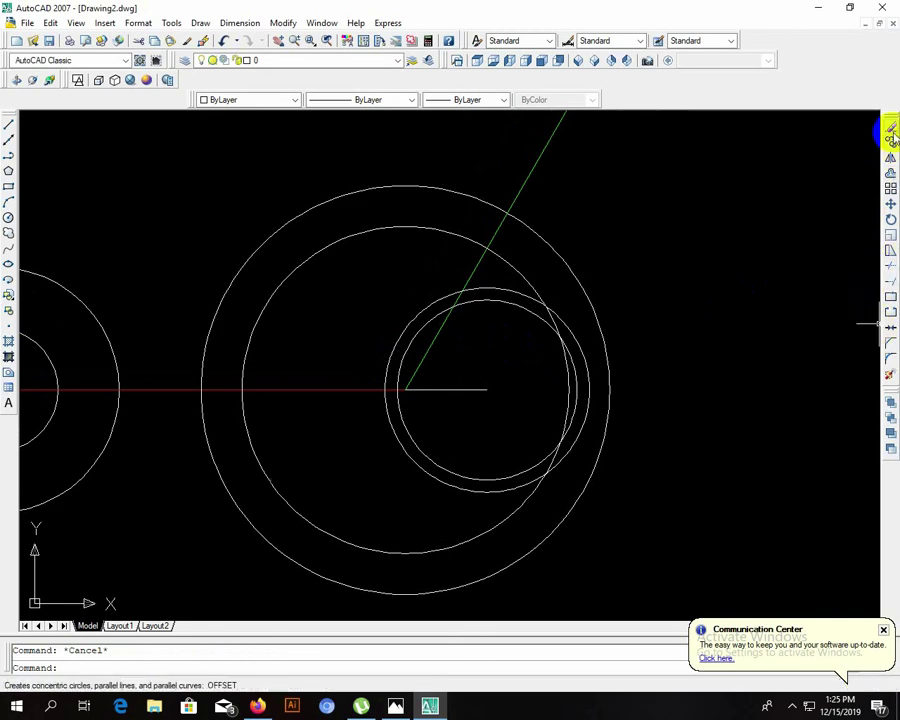
Step: Trim the overlapping R22 and R25 circles into a rightward-opening C-shaped crescent inside the hub
{"action": "mouse_move", "coordinate": [887, 116]}
{"action": "left_mouse_down"}
{"action": "mouse_move", "coordinate": [780, 160]}
{"action": "mouse_move", "coordinate": [769, 180]}
{"action": "left_mouse_up"}
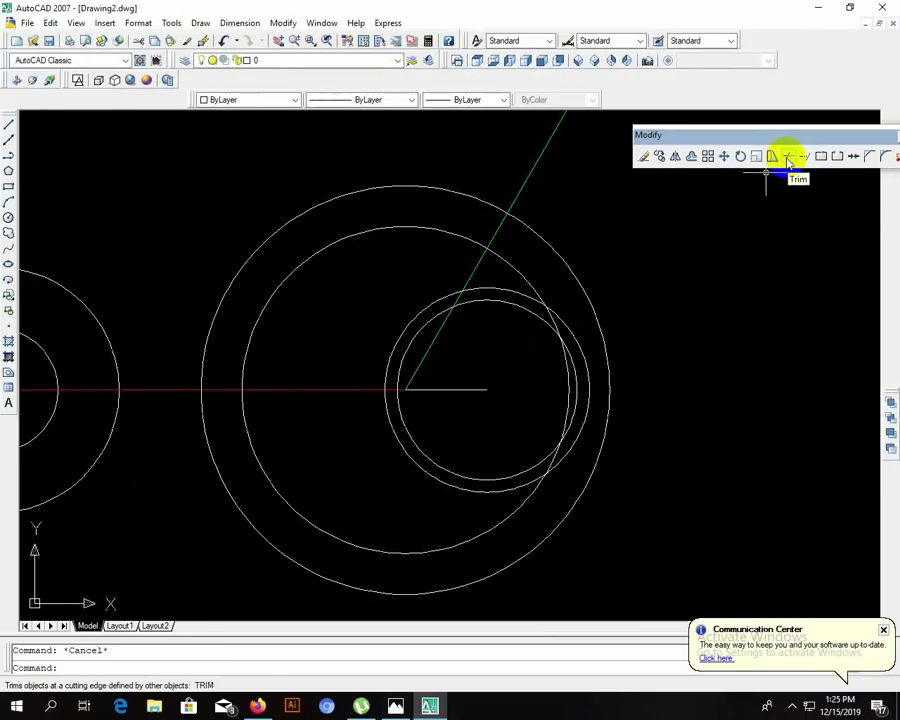
{"action": "mouse_move", "coordinate": [818, 135]}
{"action": "left_mouse_down"}
{"action": "mouse_move", "coordinate": [897, 210]}
{"action": "mouse_move", "coordinate": [897, 230]}
{"action": "left_mouse_up"}
{"action": "type", "text": "tr"}
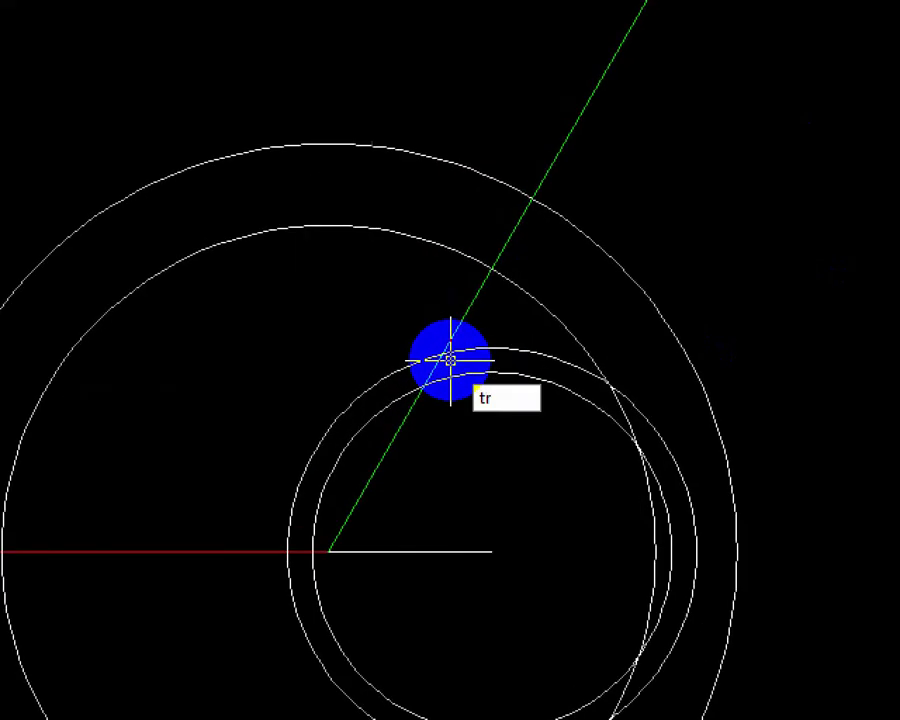
{"action": "key", "text": "Return"}
{"action": "key", "text": "Return"}
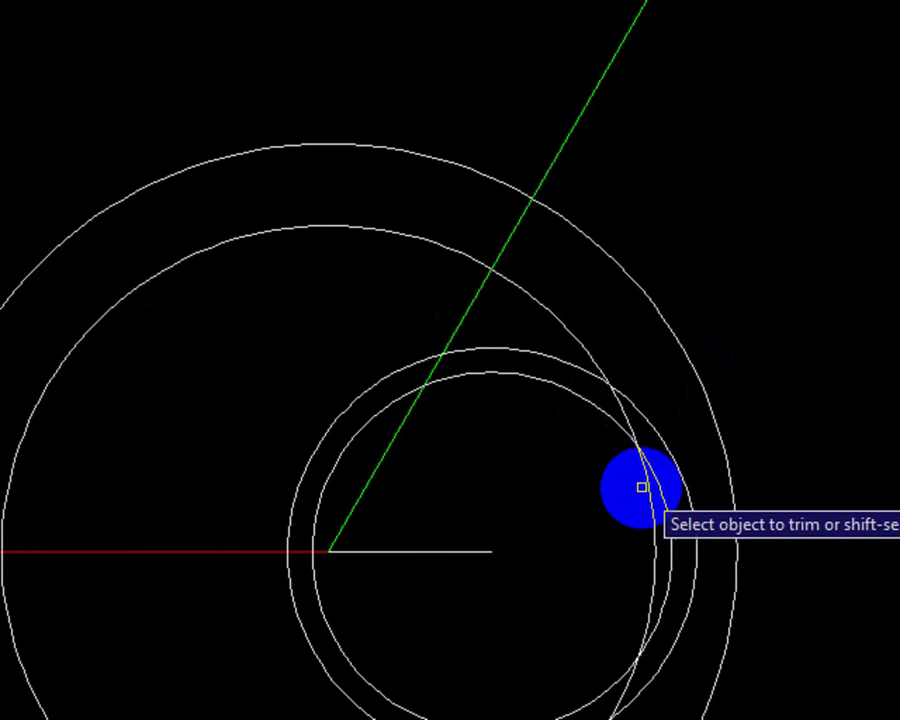
{"action": "left_click", "coordinate": [632, 416]}
{"action": "left_click", "coordinate": [623, 416]}
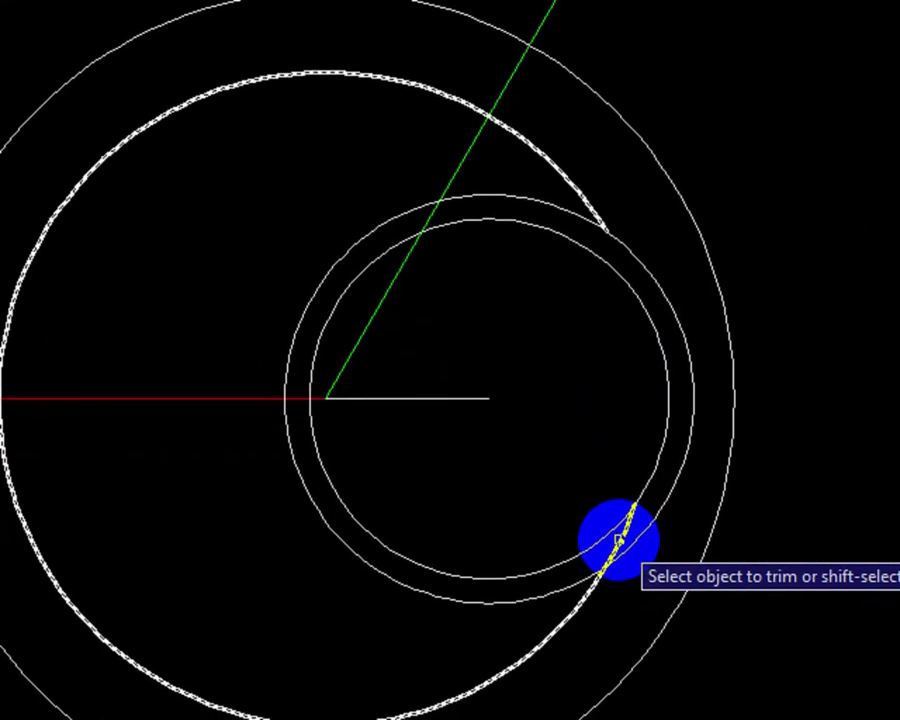
{"action": "left_click", "coordinate": [651, 529]}
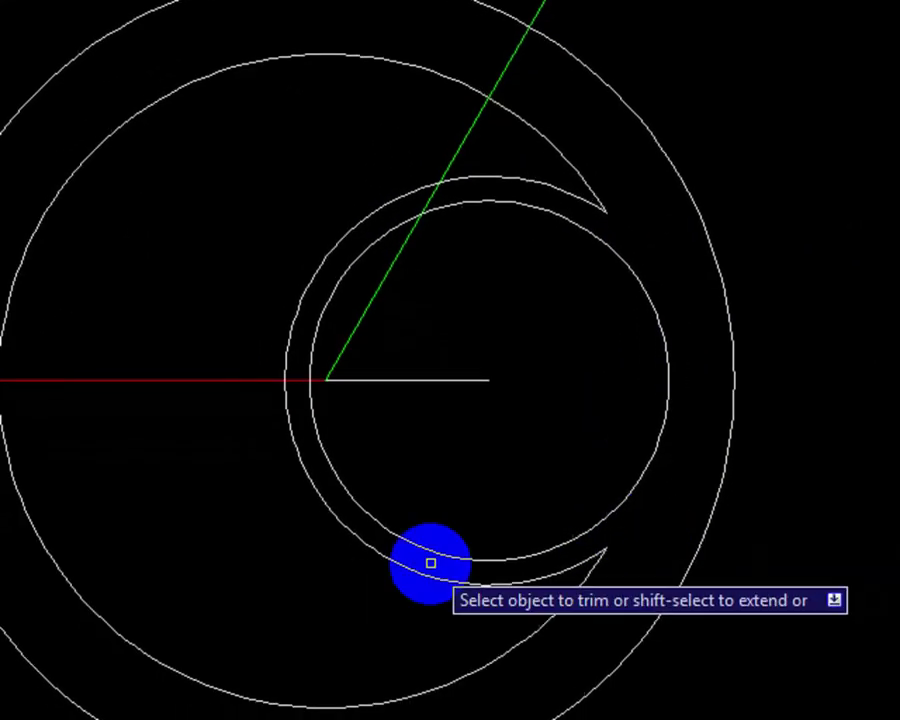
{"action": "key", "text": "Escape"}
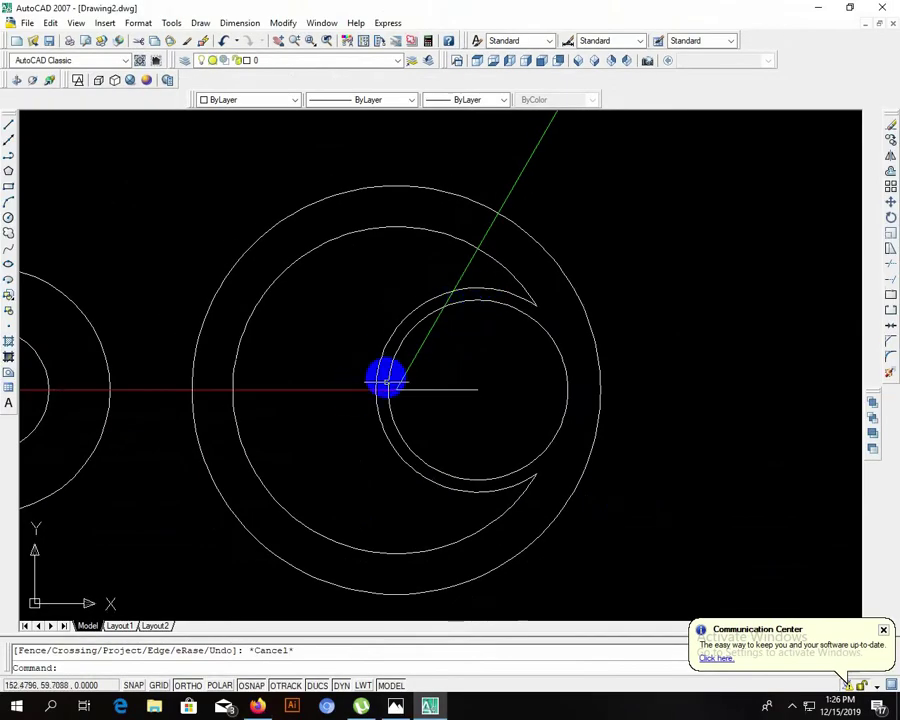
{"action": "middle_click_drag", "start_coordinate": [370, 314], "coordinate": [521, 289]}
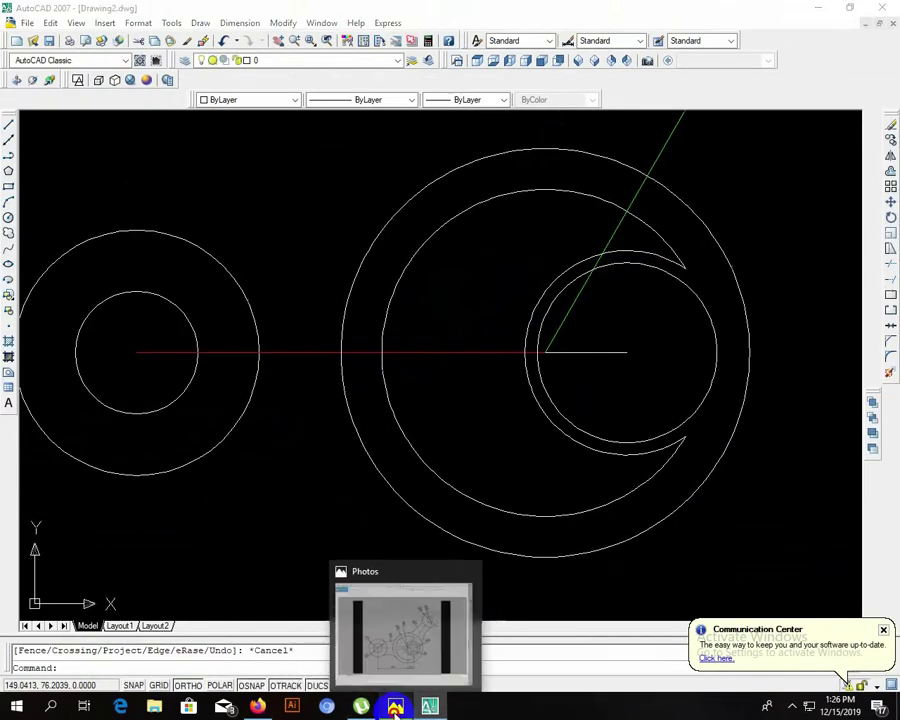
{"action": "left_click", "coordinate": [395, 706]}
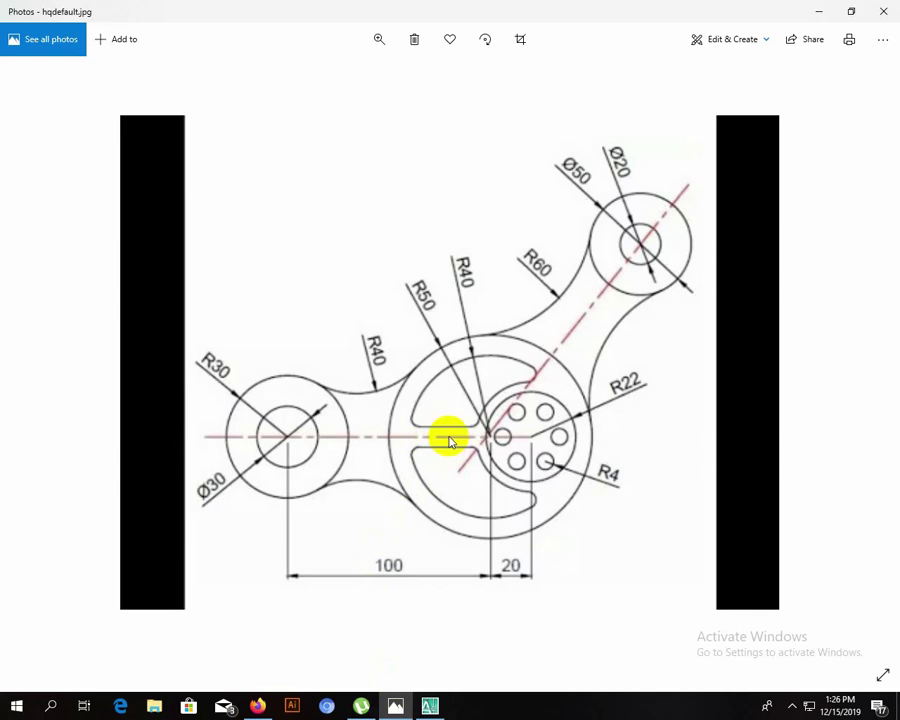
{"action": "scroll", "coordinate": [449, 440], "scroll_direction": "up", "scroll_amount": 2}
{"action": "scroll", "coordinate": [449, 440], "scroll_direction": "up", "scroll_amount": 1}
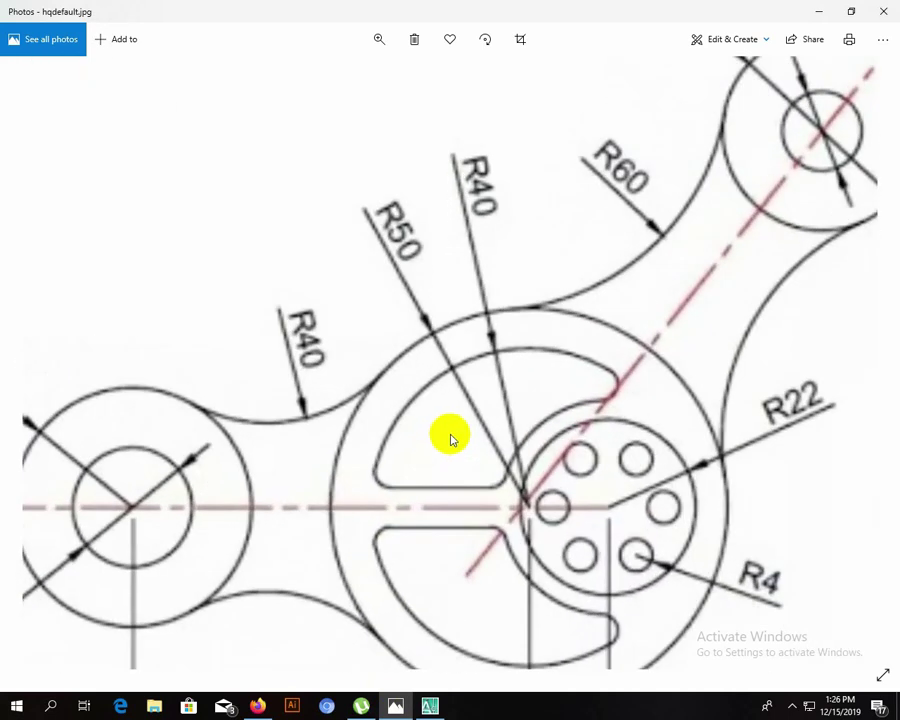
{"action": "left_click_drag", "start_coordinate": [407, 487], "coordinate": [476, 357]}
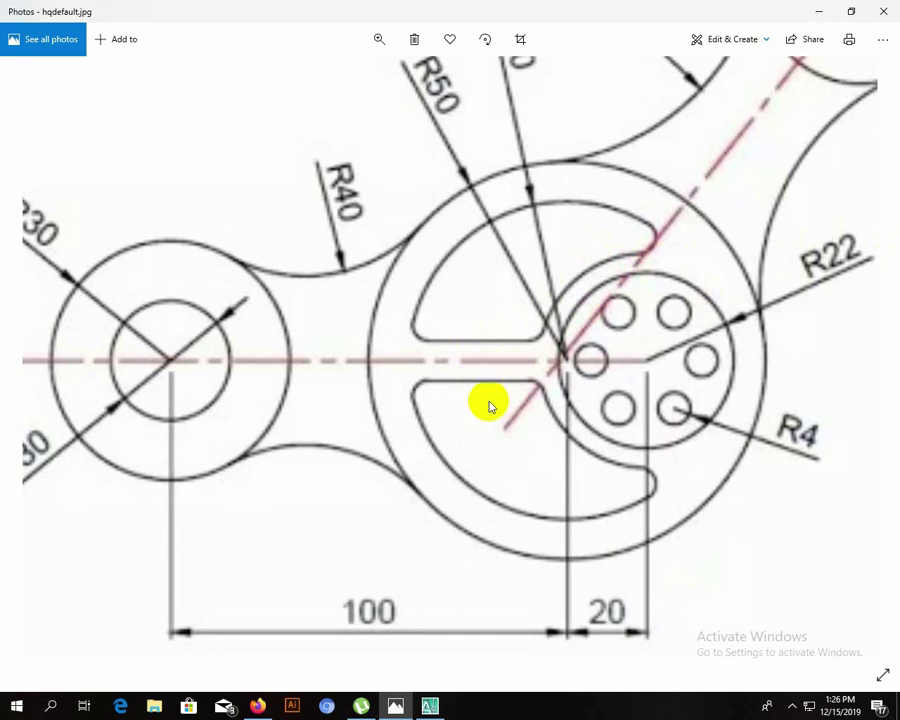
{"action": "left_click", "coordinate": [395, 706]}
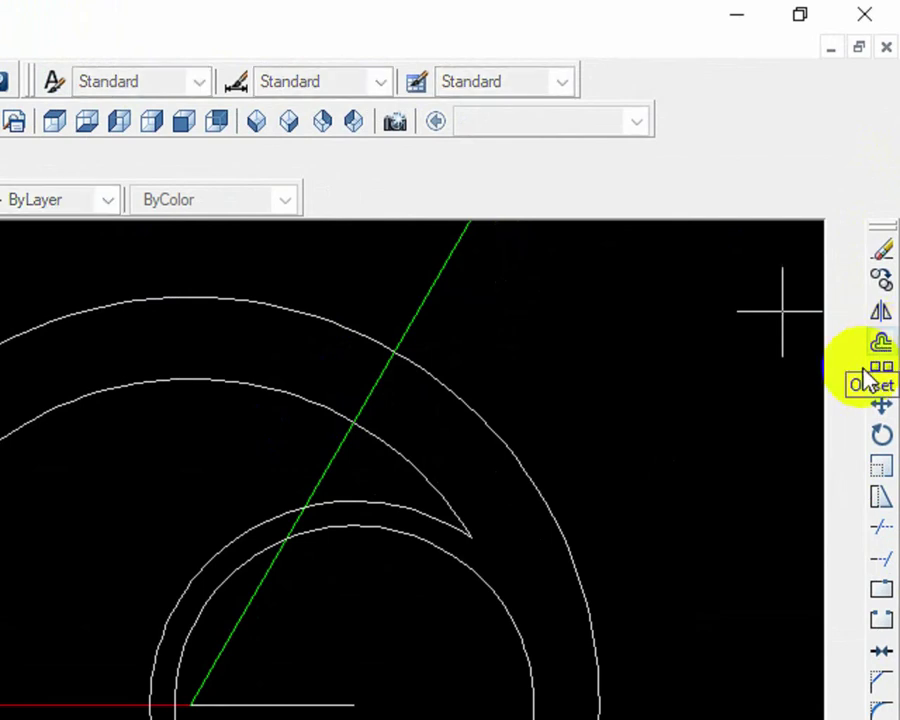
Step: Offset the red centreline 2.5 units both above and below it
{"action": "left_click", "coordinate": [881, 348]}
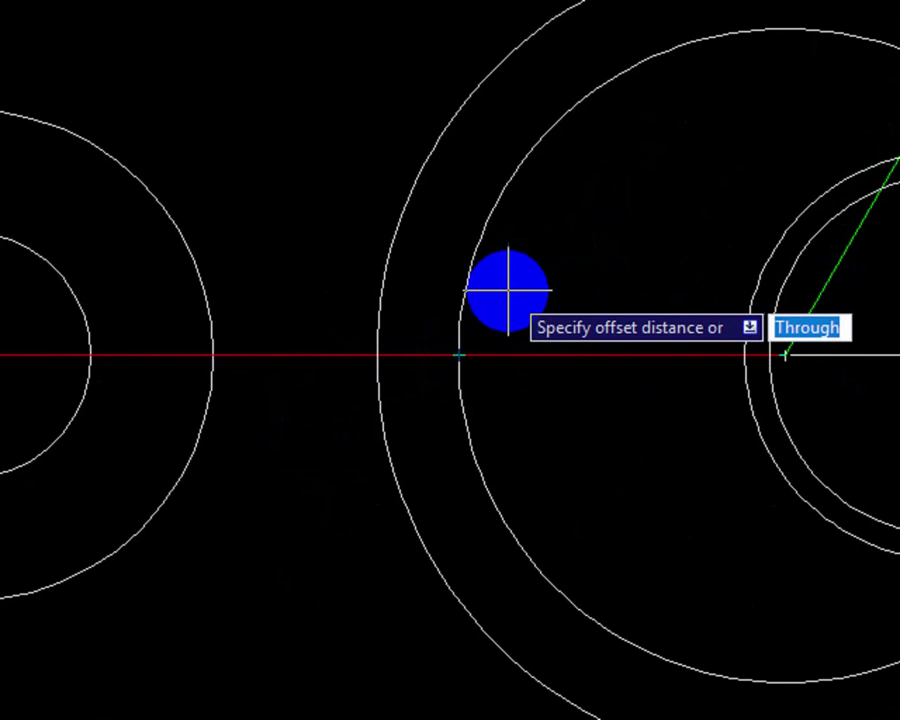
{"action": "type", "text": "2.5"}
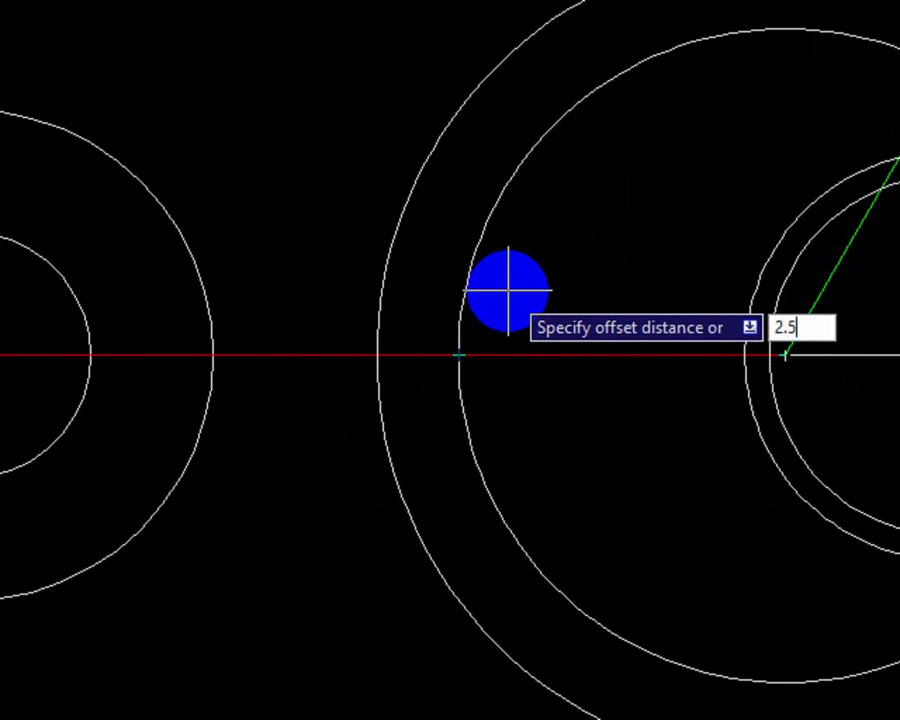
{"action": "key", "text": "Return"}
{"action": "left_click", "coordinate": [532, 354]}
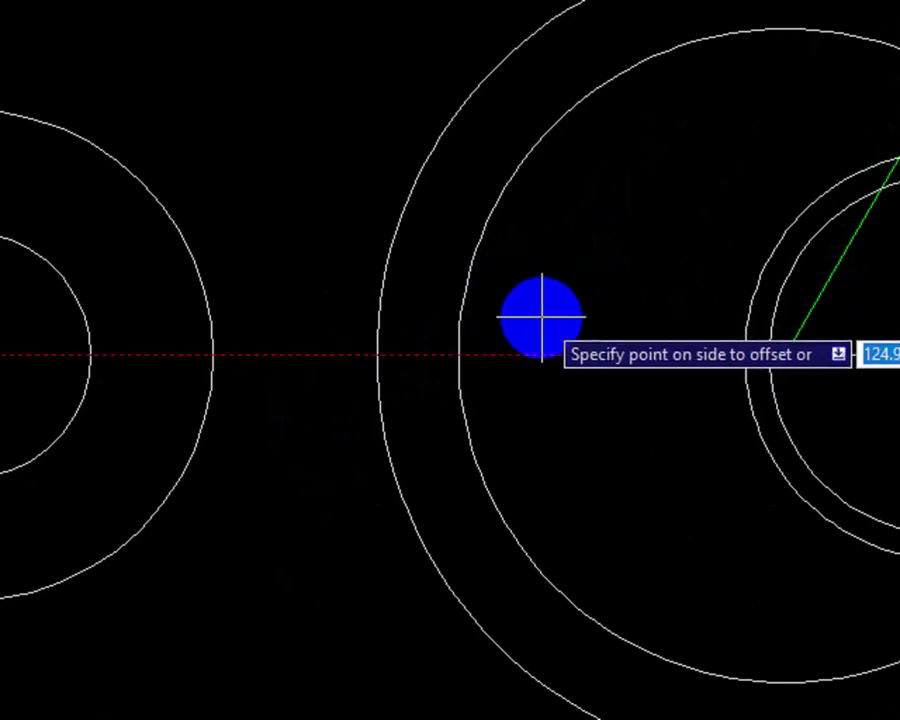
{"action": "left_click", "coordinate": [540, 316]}
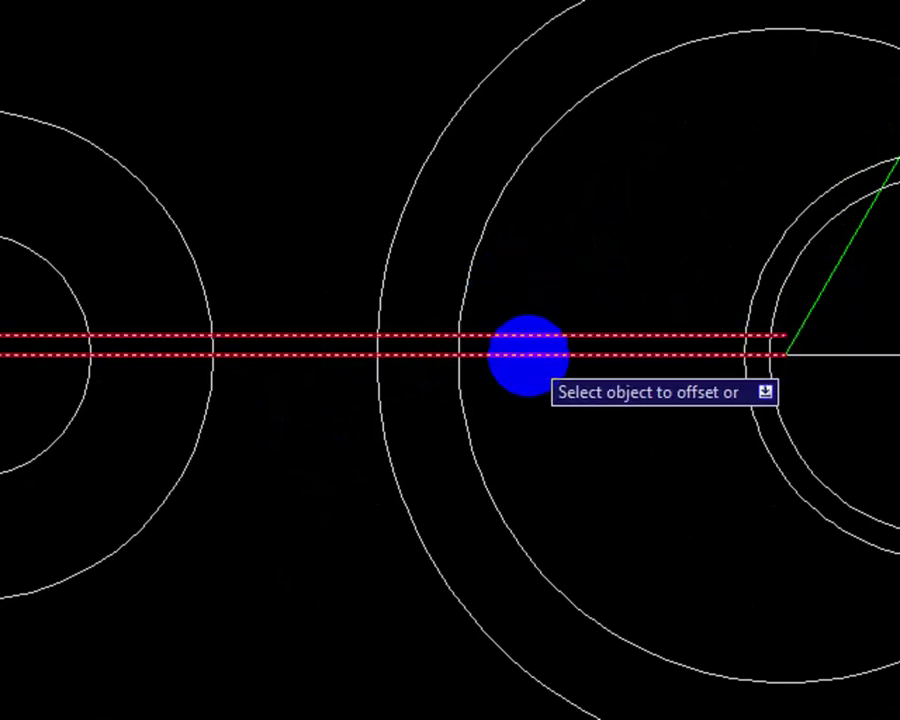
{"action": "left_click", "coordinate": [530, 353]}
{"action": "left_click", "coordinate": [532, 383]}
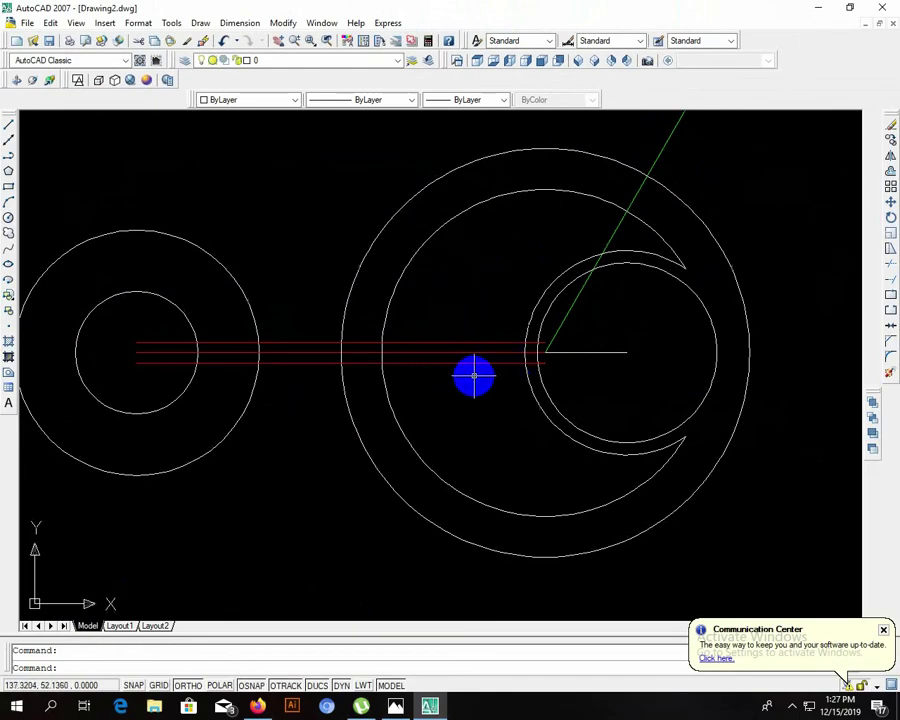
Step: Trim the offset line stubs inside and between the hub circles
{"action": "scroll", "coordinate": [581, 350], "scroll_direction": "down", "scroll_amount": 2}
{"action": "scroll", "coordinate": [581, 350], "scroll_direction": "up", "scroll_amount": 3}
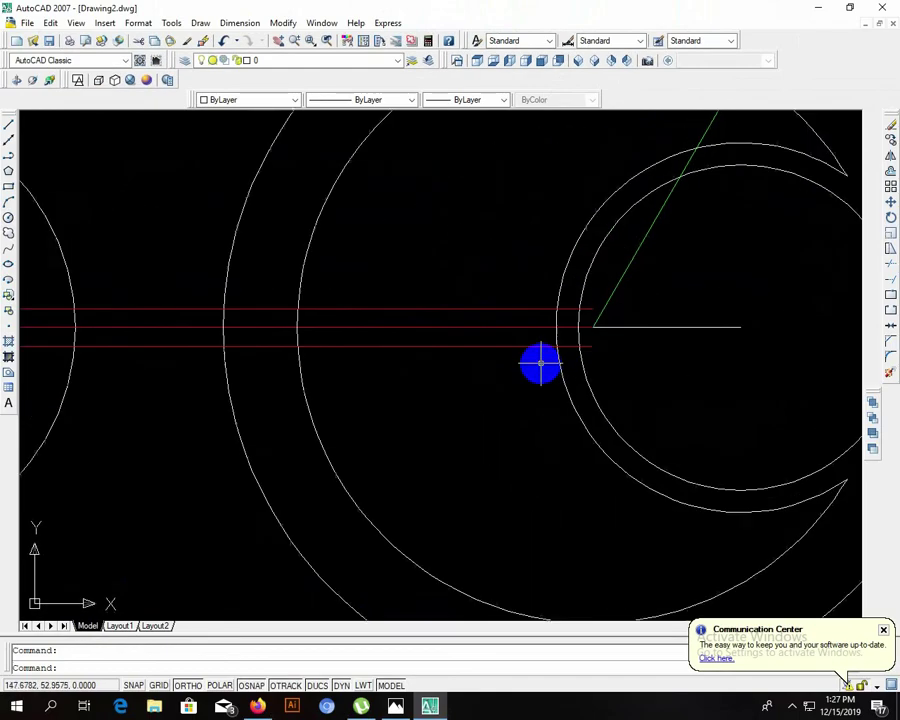
{"action": "scroll", "coordinate": [540, 362], "scroll_direction": "up", "scroll_amount": 2}
{"action": "type", "text": "tr"}
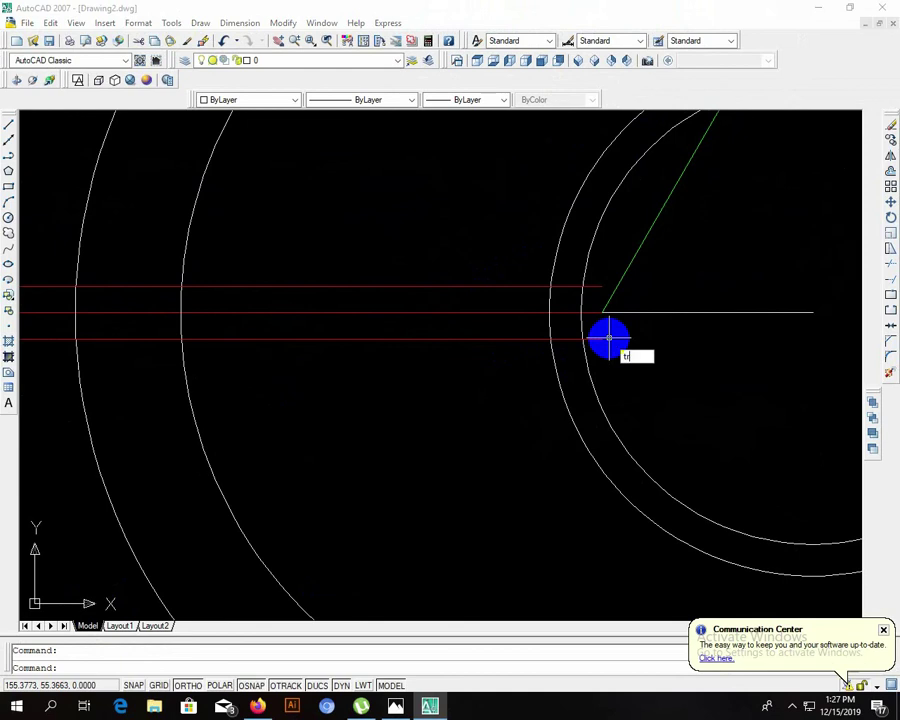
{"action": "key", "text": "Return"}
{"action": "key", "text": "Return"}
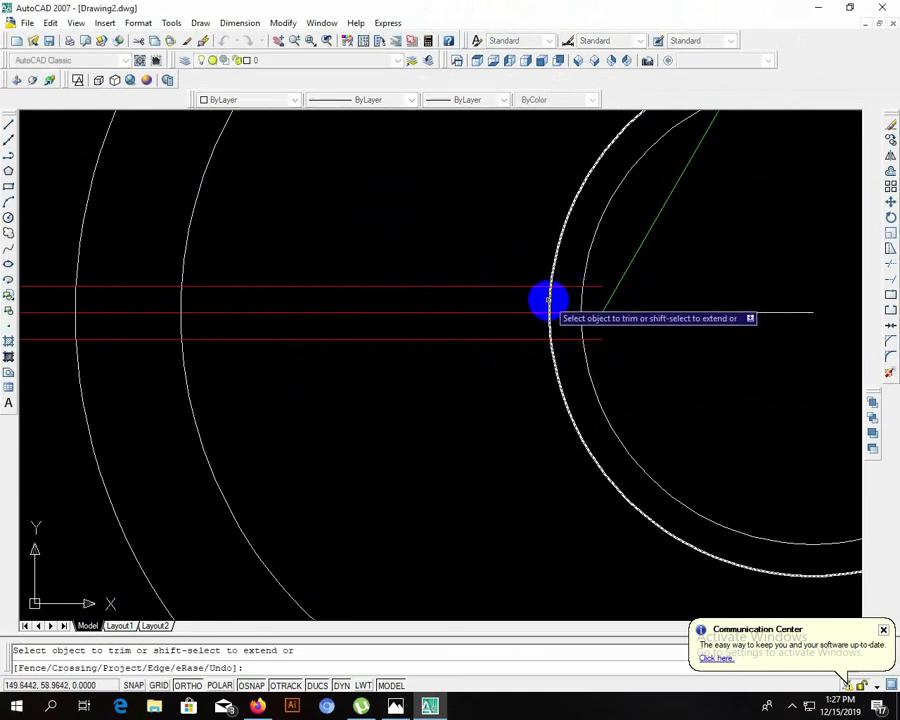
{"action": "left_click", "coordinate": [548, 320]}
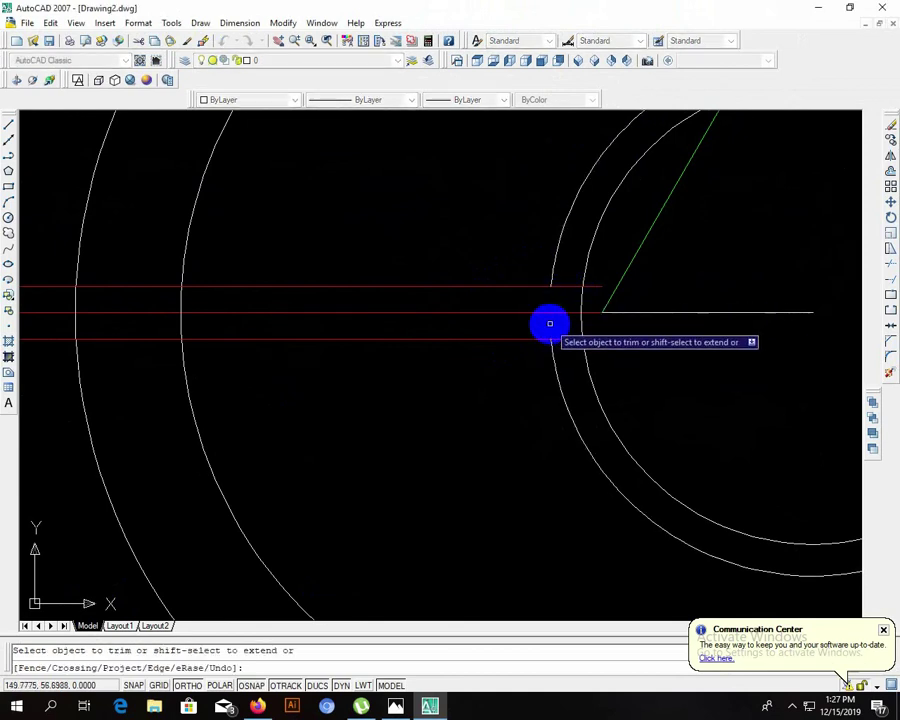
{"action": "left_click", "coordinate": [594, 287]}
{"action": "left_click", "coordinate": [590, 313]}
{"action": "left_click", "coordinate": [590, 340]}
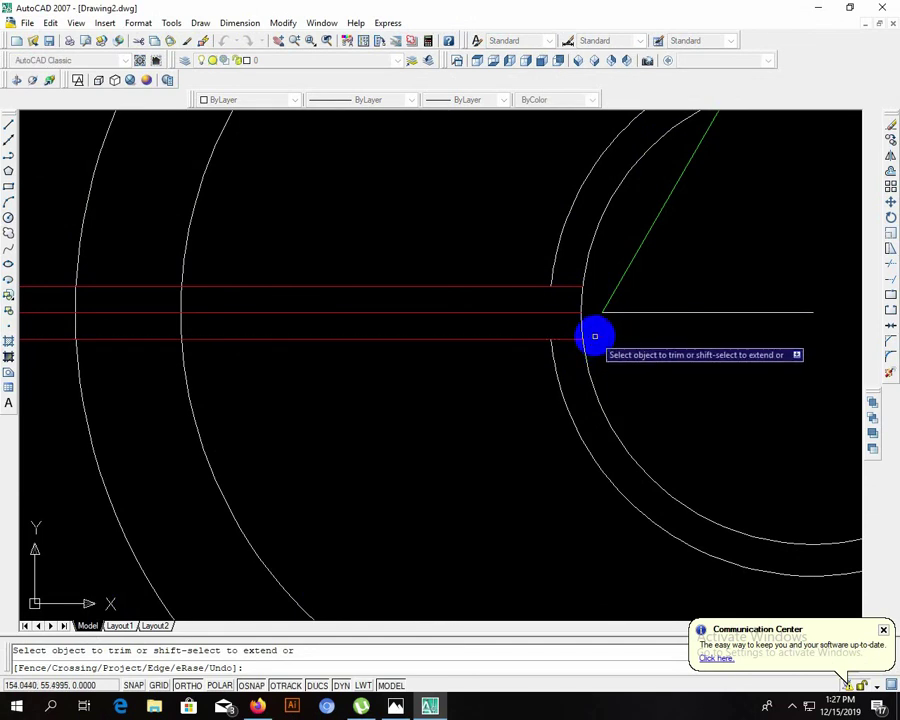
{"action": "left_click", "coordinate": [564, 276]}
{"action": "left_click", "coordinate": [566, 358]}
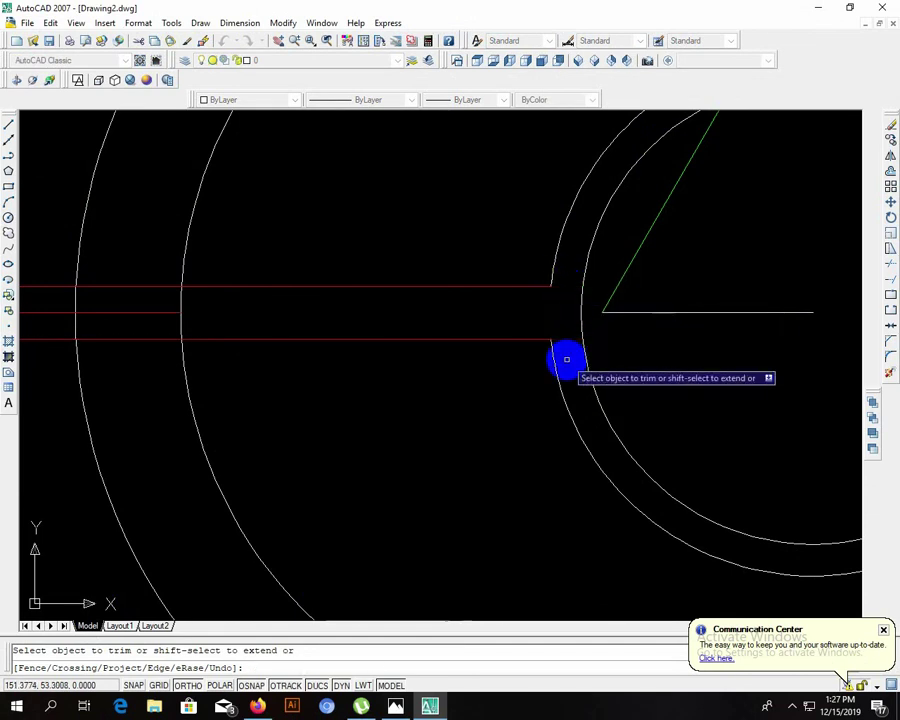
Step: Trim the offset lines at the large circle and left boss, then window-select the leftover pieces
{"action": "scroll", "coordinate": [335, 315], "scroll_direction": "up", "scroll_amount": 3}
{"action": "scroll", "coordinate": [230, 297], "scroll_direction": "down", "scroll_amount": 6}
{"action": "middle_click_drag", "start_coordinate": [216, 294], "coordinate": [365, 308]}
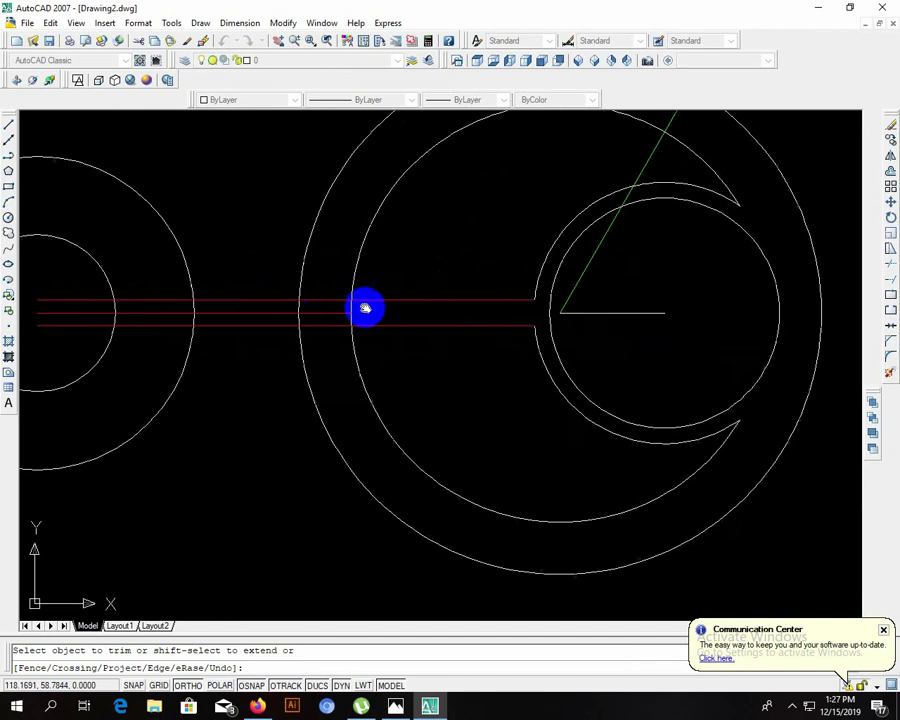
{"action": "left_click", "coordinate": [335, 307]}
{"action": "left_click", "coordinate": [309, 352]}
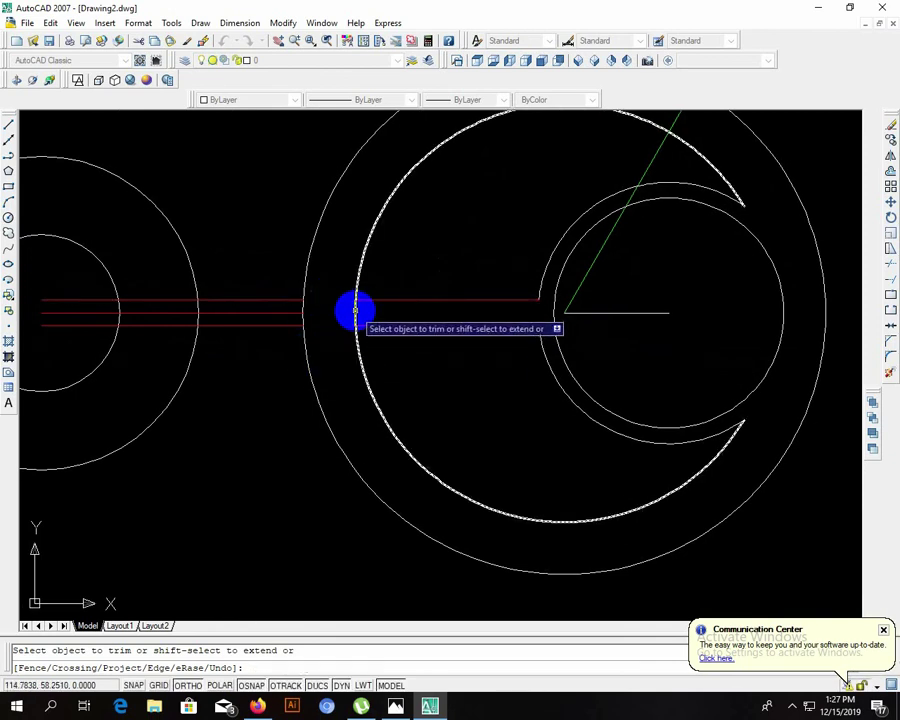
{"action": "left_click", "coordinate": [345, 302]}
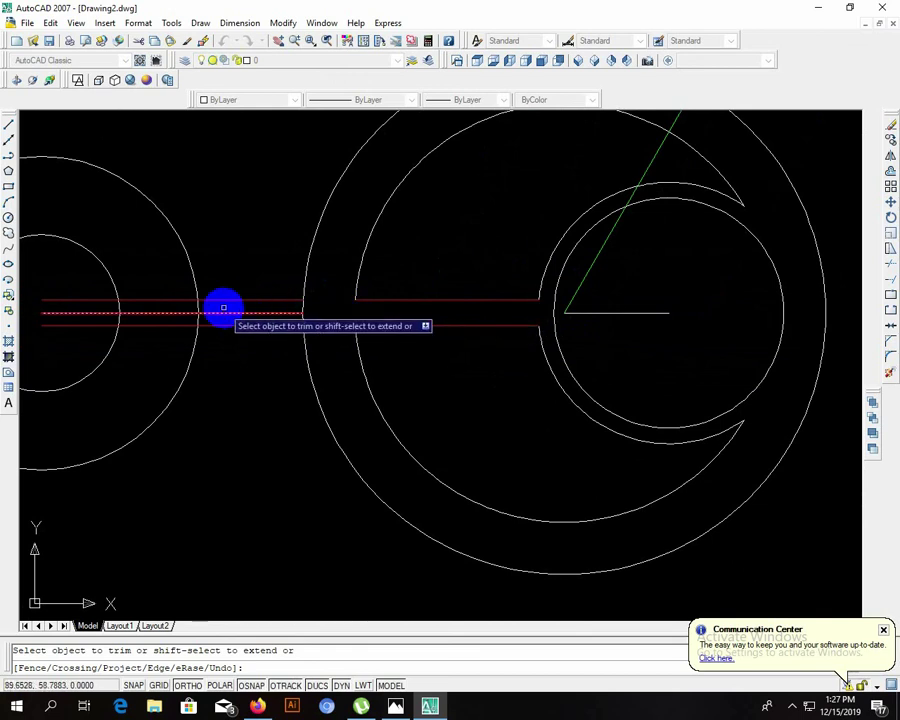
{"action": "left_click", "coordinate": [257, 298]}
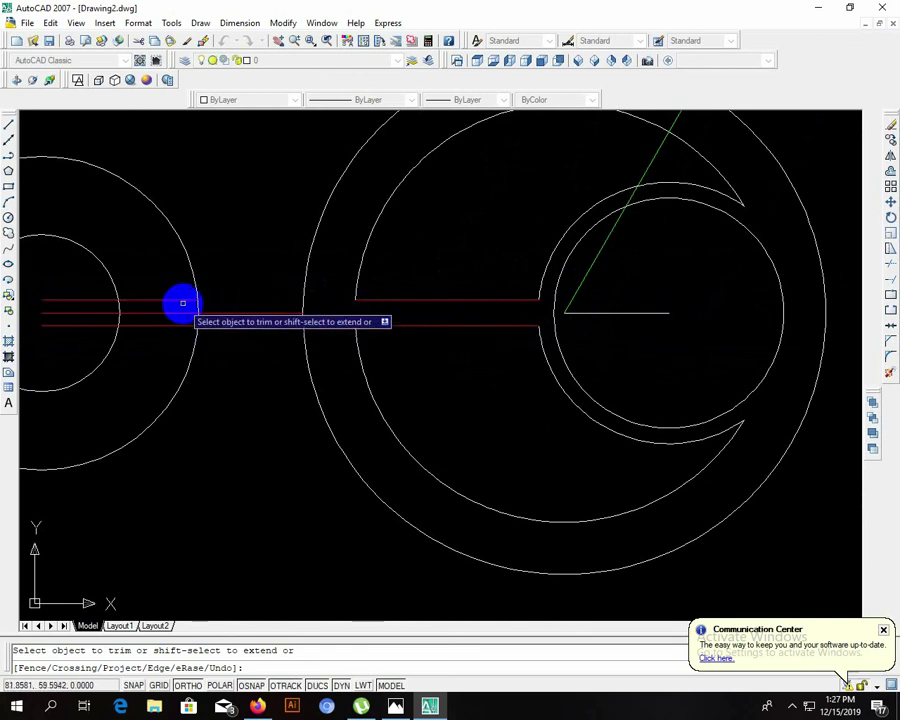
{"action": "left_click", "coordinate": [183, 303]}
{"action": "left_click", "coordinate": [145, 305]}
{"action": "key", "text": "Escape"}
{"action": "left_click", "coordinate": [84, 297]}
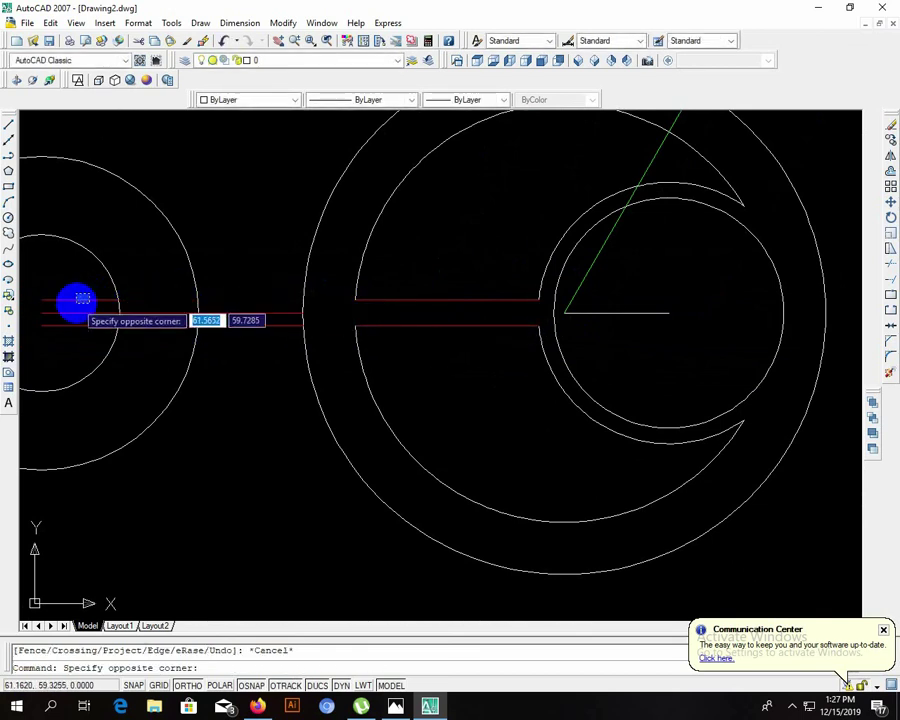
{"action": "left_click", "coordinate": [60, 330]}
Step: Delete the selected leftover line pieces
{"action": "key", "text": "Delete"}
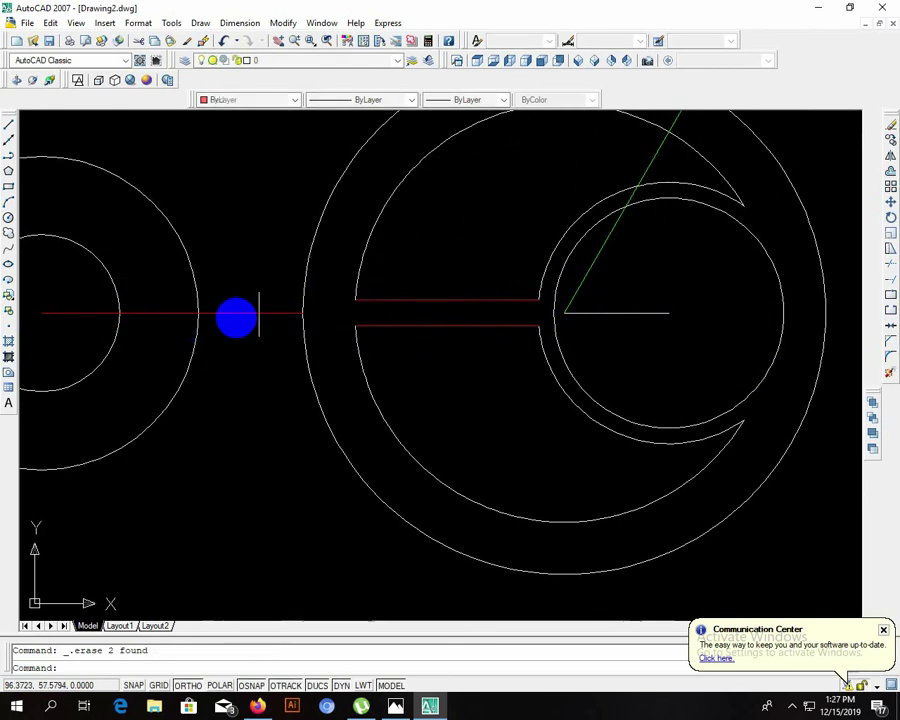
{"action": "scroll", "coordinate": [538, 290], "scroll_direction": "down", "scroll_amount": 2}
{"action": "middle_click_drag", "start_coordinate": [356, 306], "coordinate": [320, 315]}
Step: Stretch the red line's right end to the green line's start, then float the Modify toolbar
{"action": "left_click", "coordinate": [320, 315]}
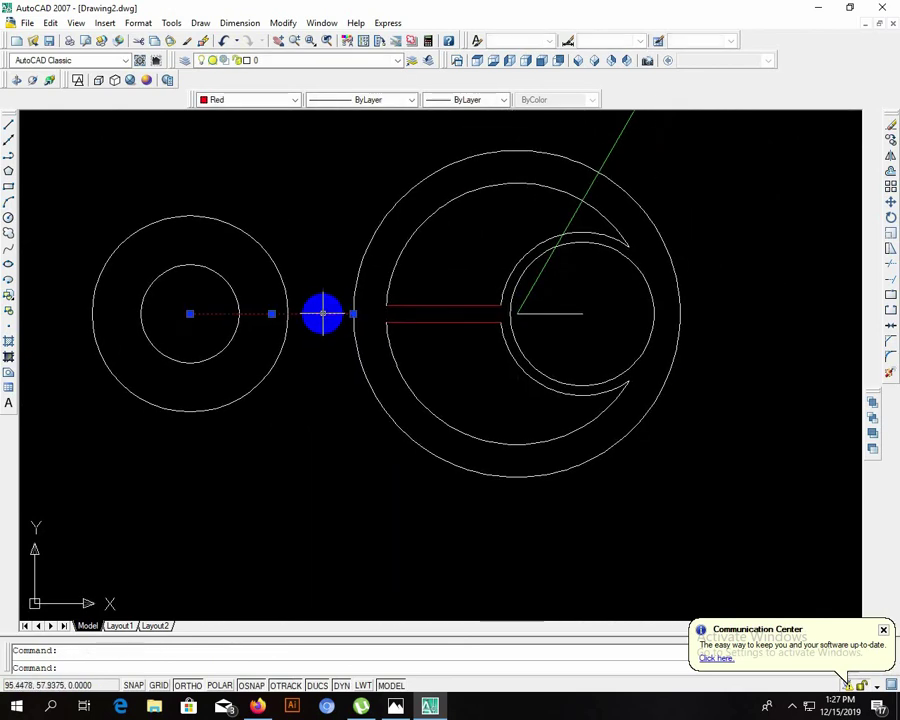
{"action": "left_click", "coordinate": [353, 314]}
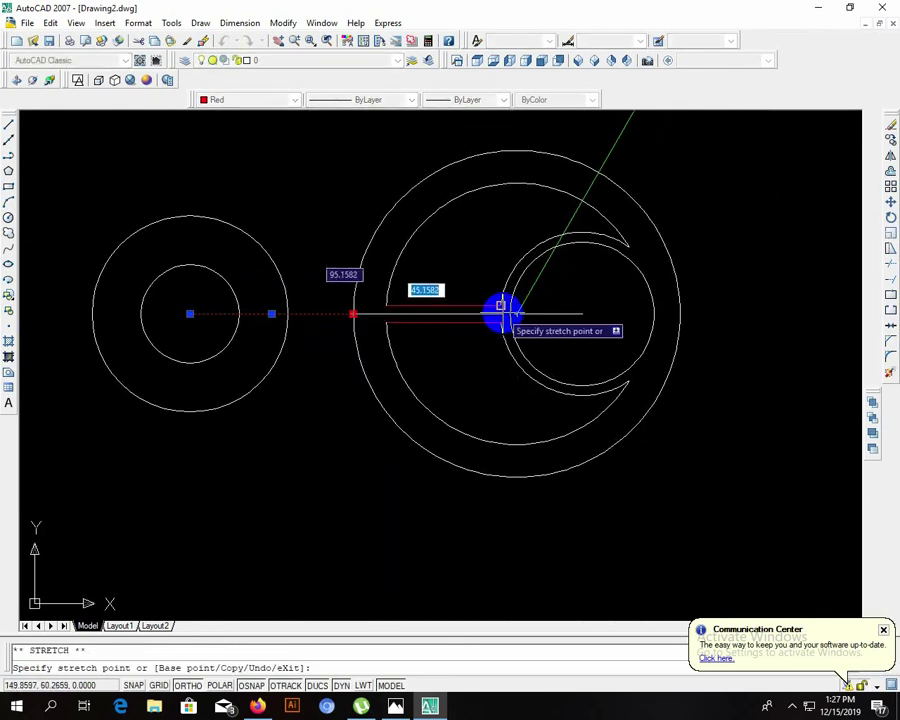
{"action": "left_click", "coordinate": [516, 314]}
{"action": "key", "text": "Escape"}
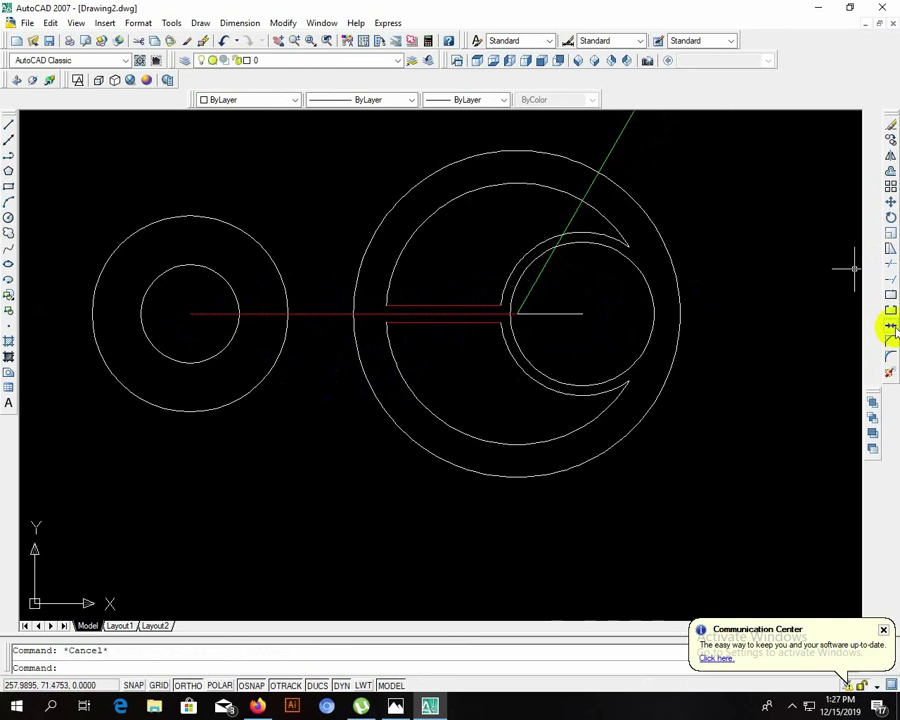
{"action": "left_click_drag", "start_coordinate": [891, 117], "coordinate": [655, 117]}
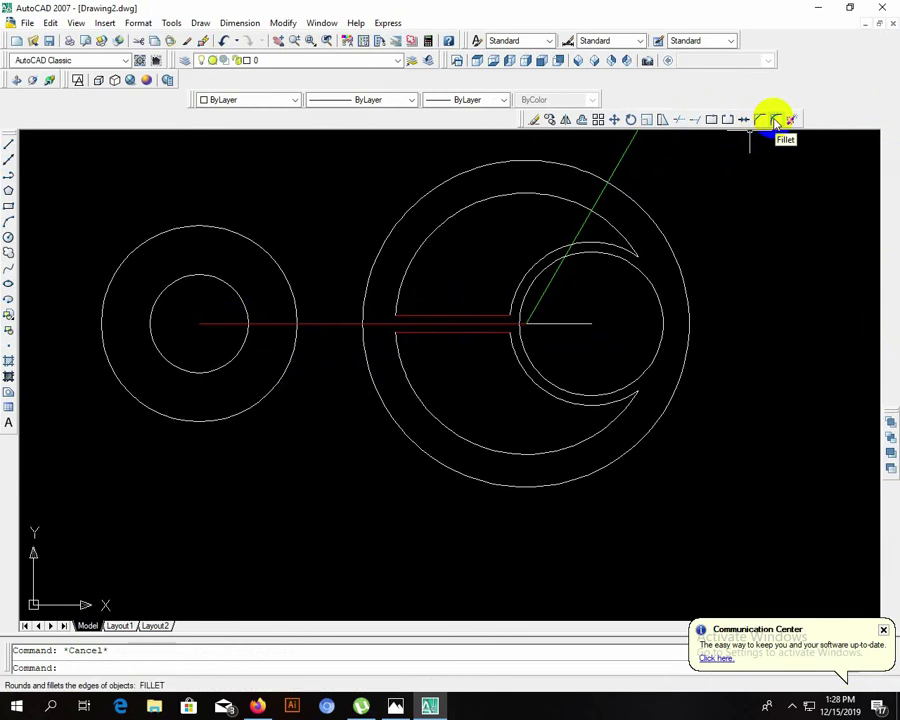
Step: Set the fillet radius to 5 and round the first two slot corners
{"action": "left_click", "coordinate": [775, 120]}
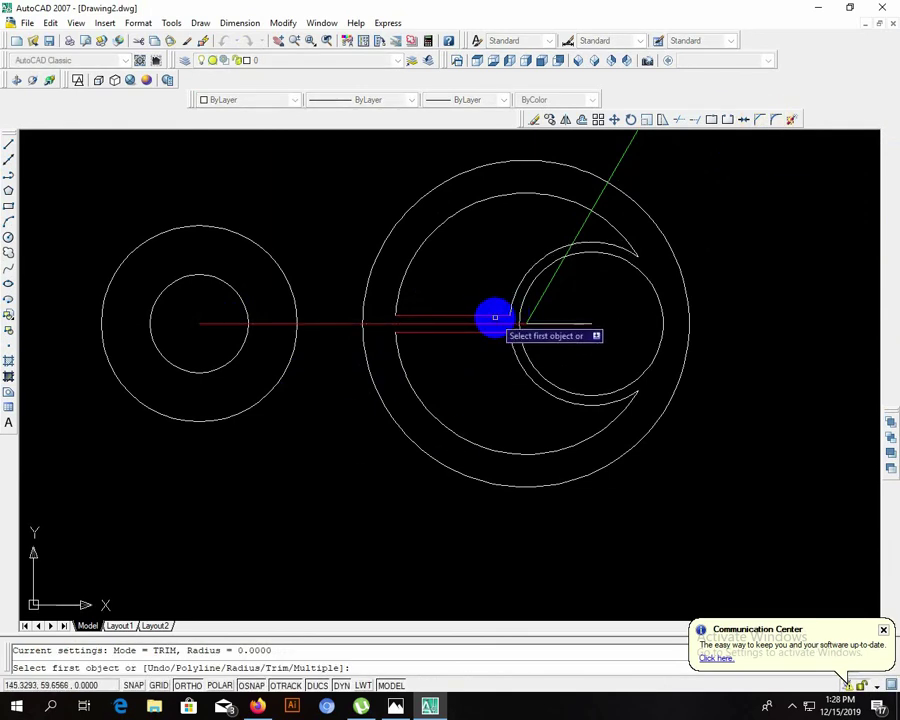
{"action": "type", "text": "r"}
{"action": "key", "text": "Return"}
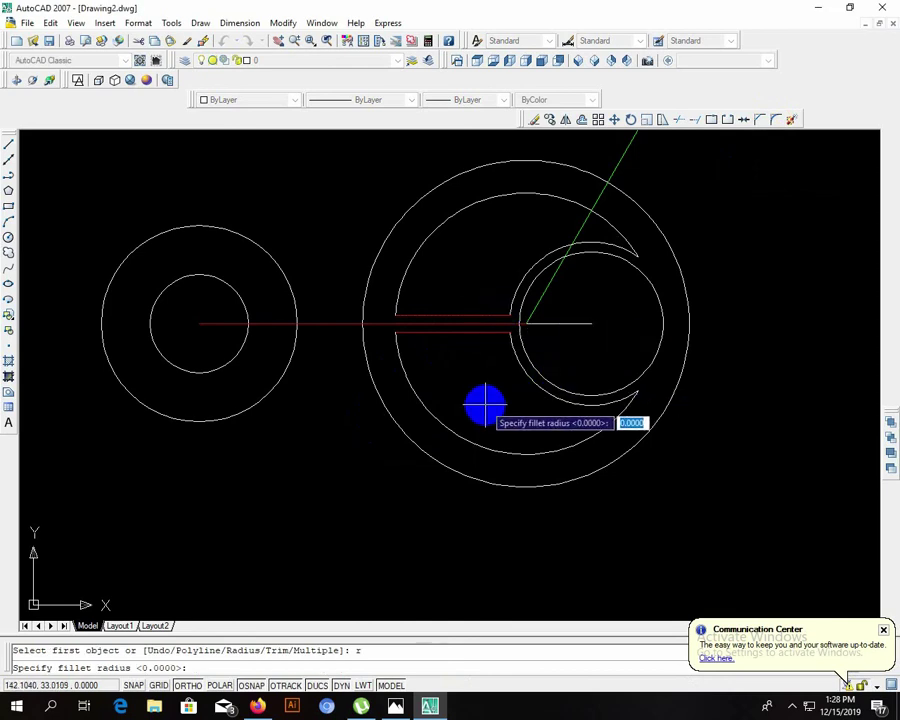
{"action": "type", "text": "5"}
{"action": "key", "text": "Return"}
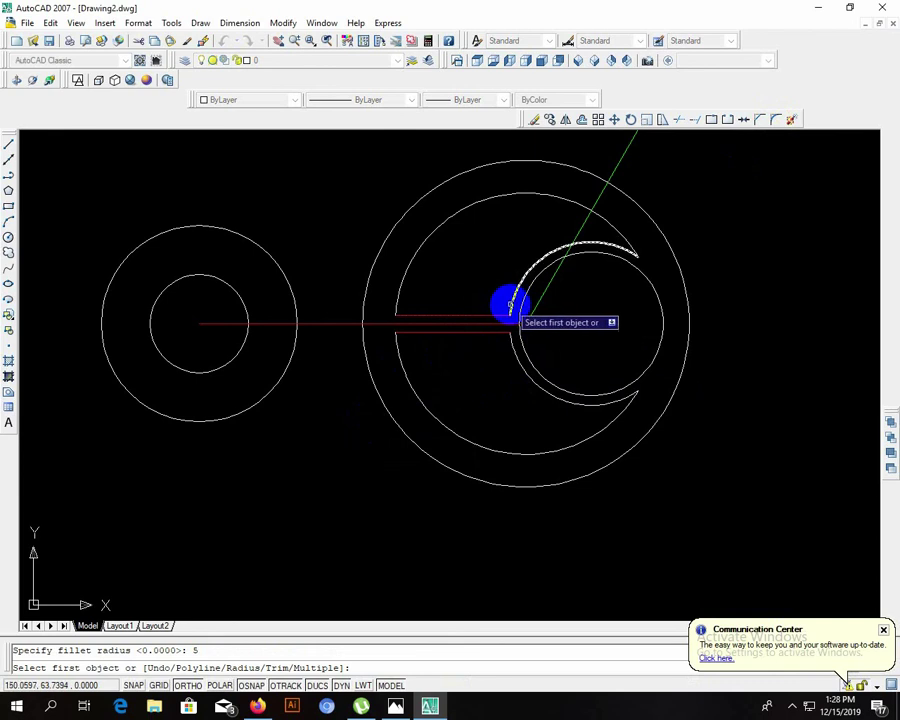
{"action": "left_click", "coordinate": [510, 305]}
{"action": "left_click", "coordinate": [502, 316]}
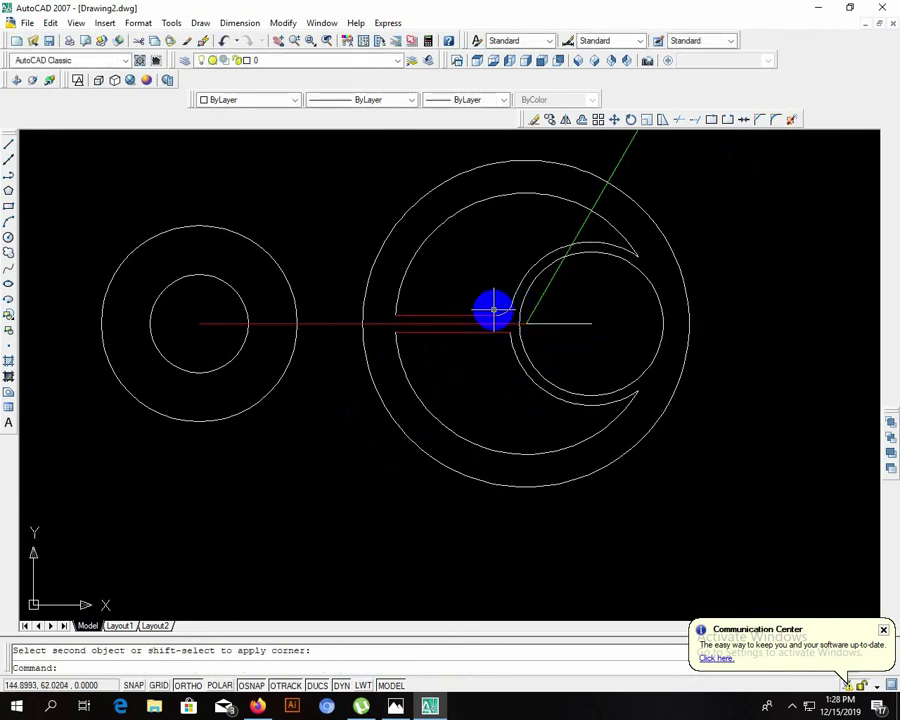
{"action": "key", "text": "Return"}
{"action": "left_click", "coordinate": [408, 312]}
{"action": "left_click", "coordinate": [405, 315]}
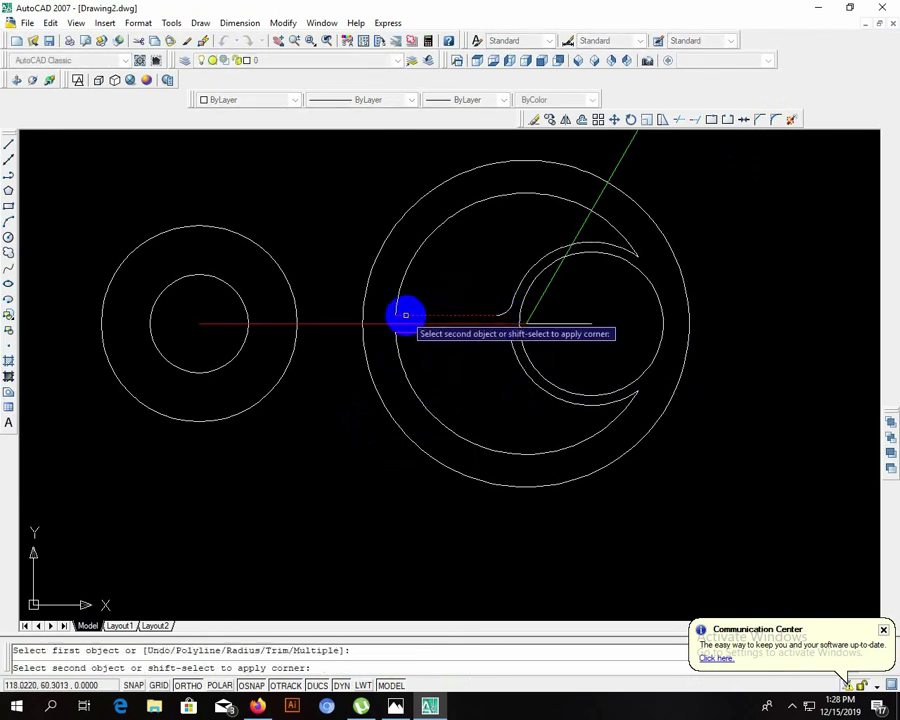
{"action": "left_click", "coordinate": [396, 301]}
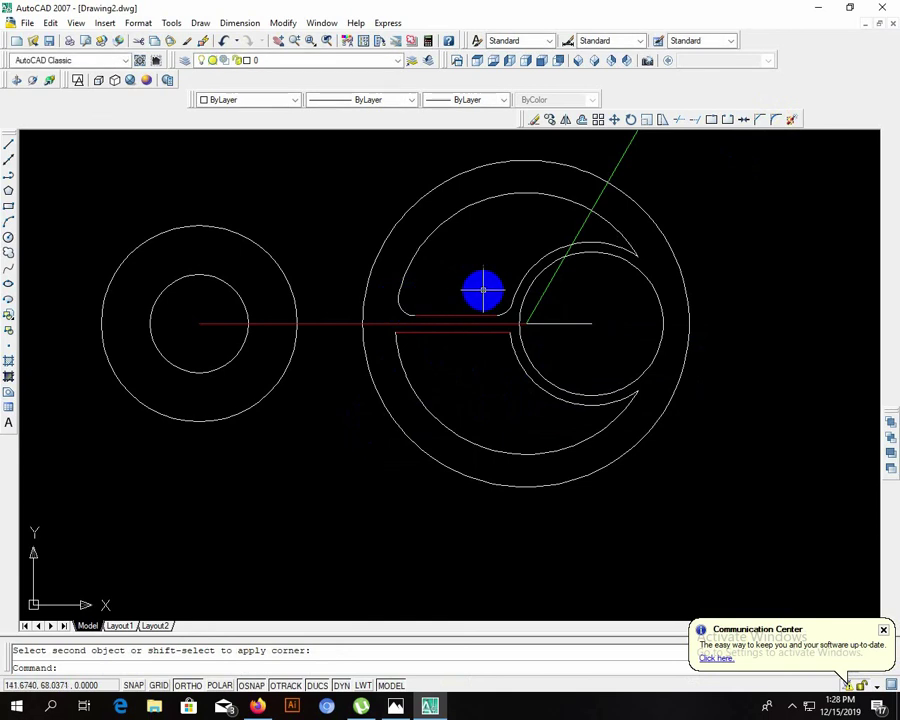
Step: Fillet the remaining four slot corners at radius 5, then bring up the reference image
{"action": "key", "text": "Return"}
{"action": "left_click", "coordinate": [606, 233]}
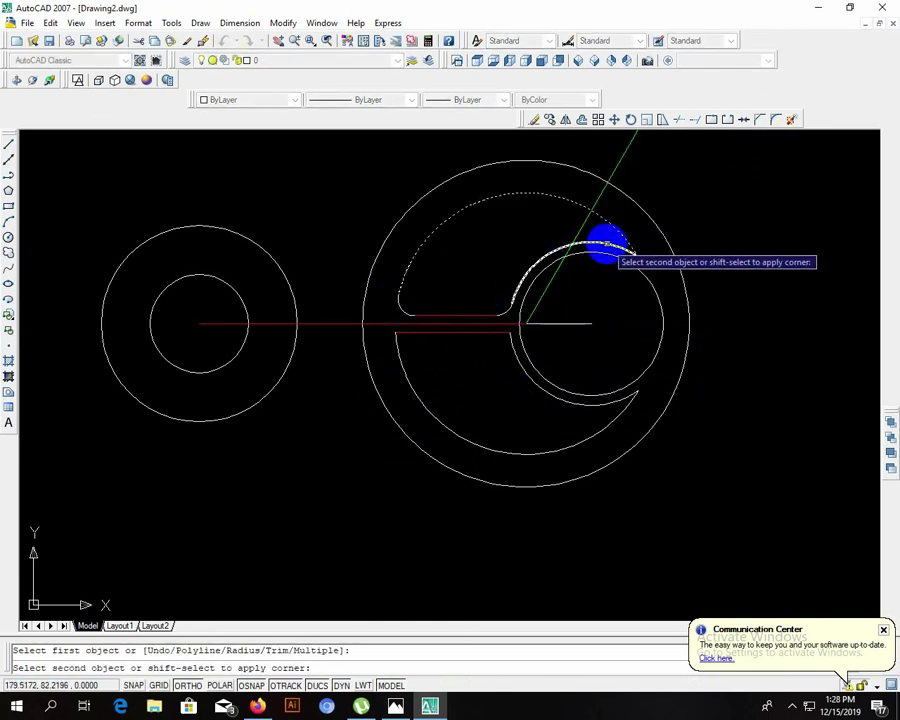
{"action": "left_click", "coordinate": [607, 243]}
{"action": "key", "text": "Return"}
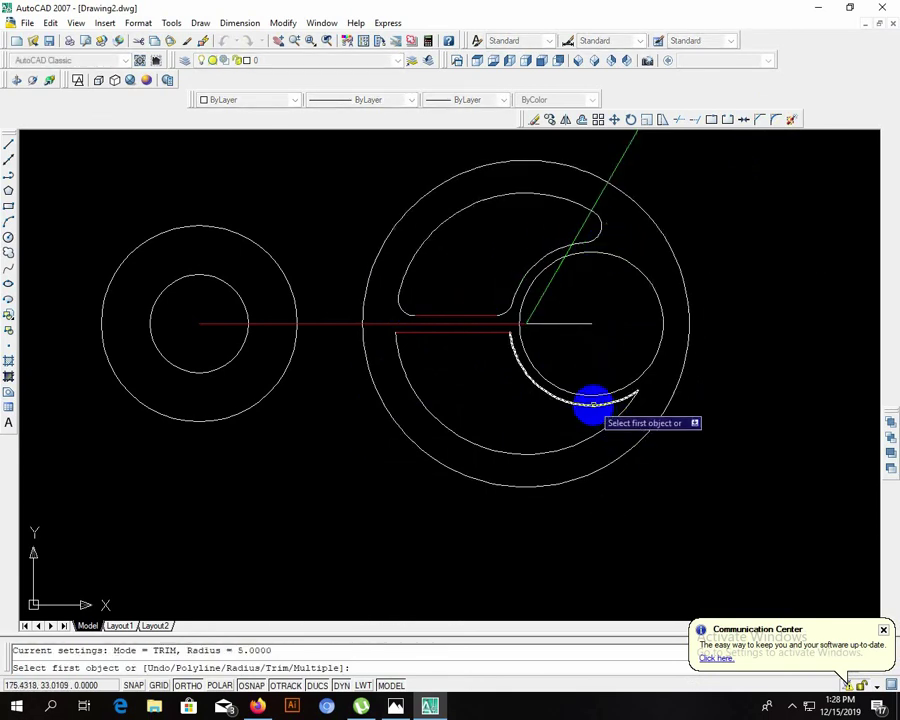
{"action": "left_click", "coordinate": [593, 403]}
{"action": "left_click", "coordinate": [583, 434]}
{"action": "key", "text": "Return"}
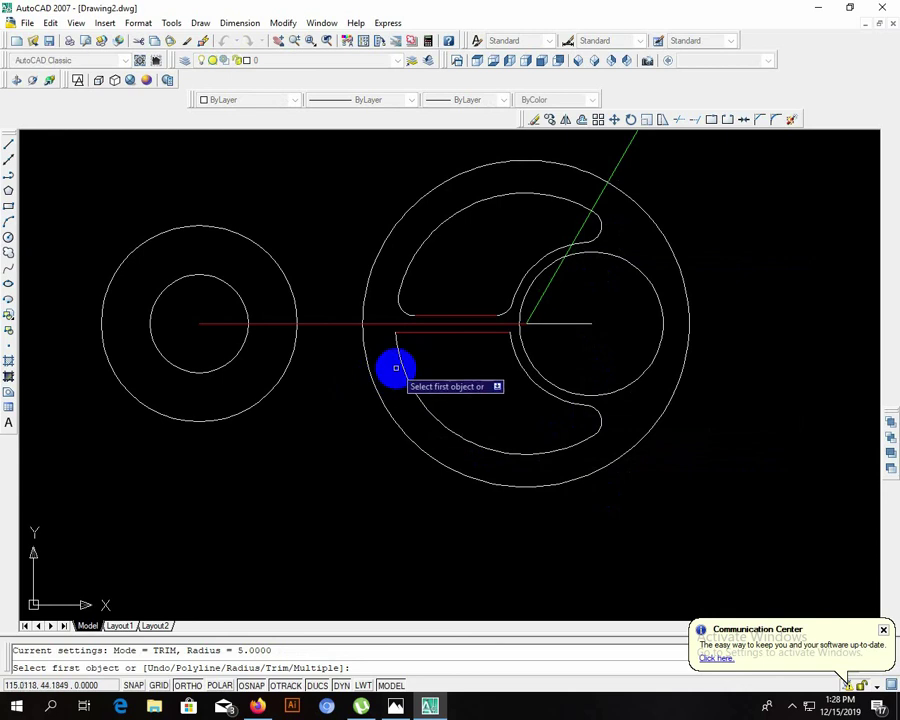
{"action": "left_click", "coordinate": [402, 348]}
{"action": "left_click", "coordinate": [410, 330]}
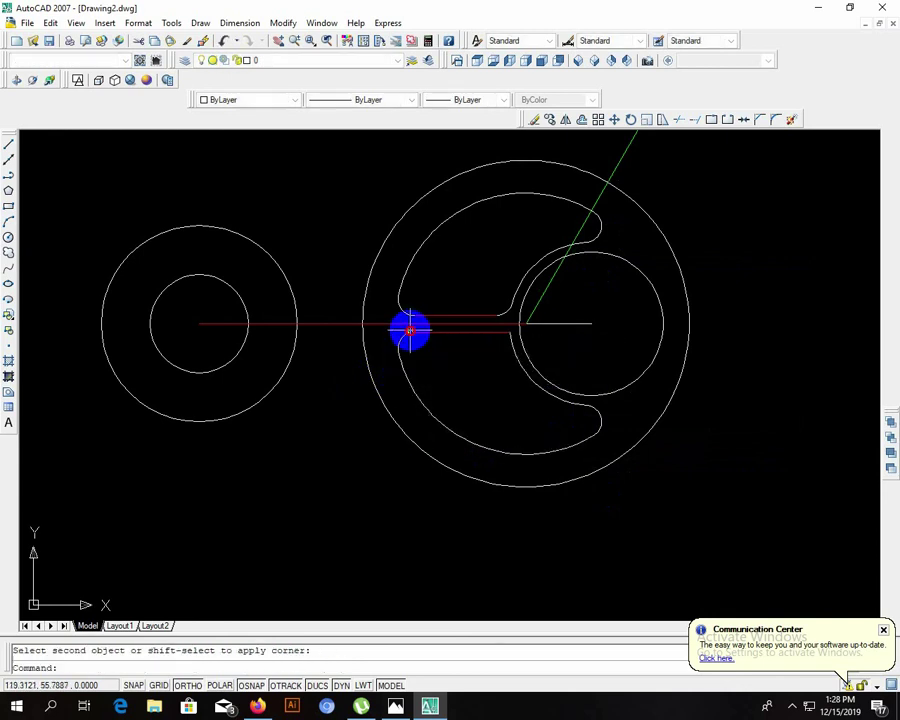
{"action": "key", "text": "Return"}
{"action": "left_click", "coordinate": [497, 331]}
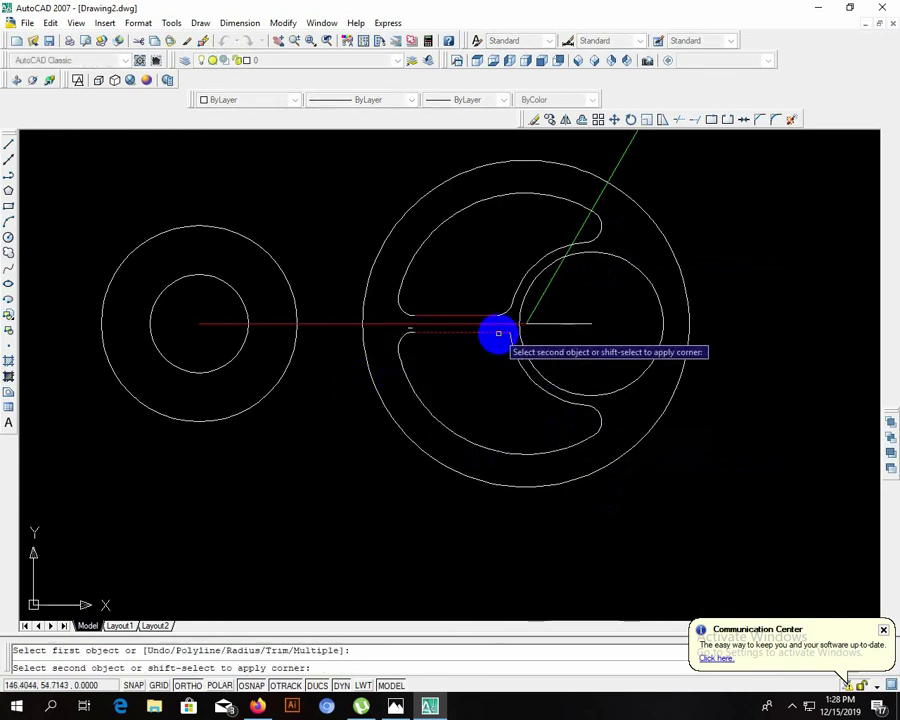
{"action": "left_click", "coordinate": [505, 336]}
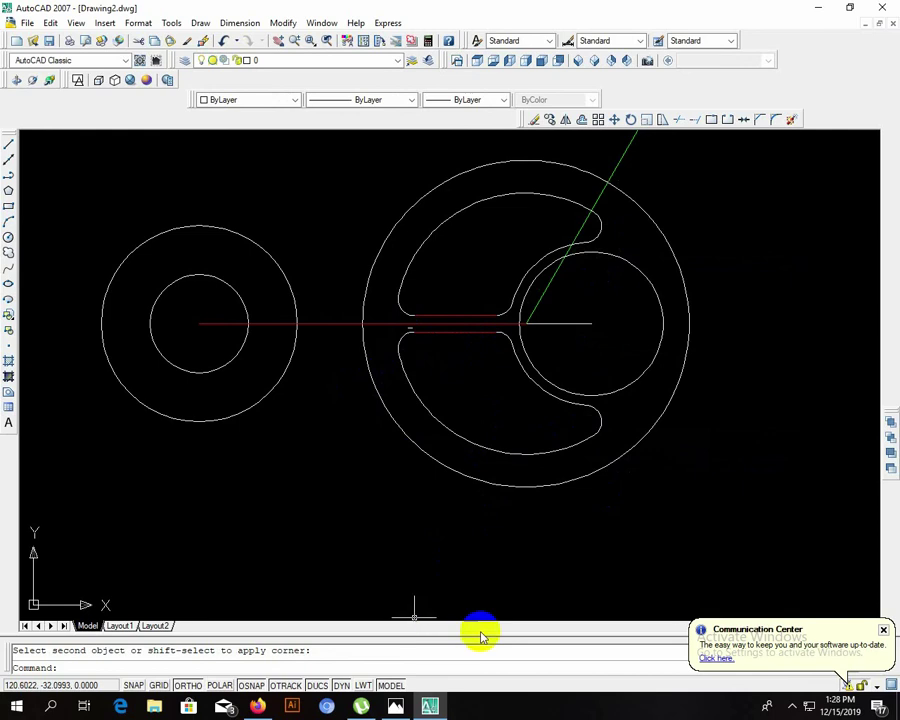
{"action": "left_click", "coordinate": [394, 707]}
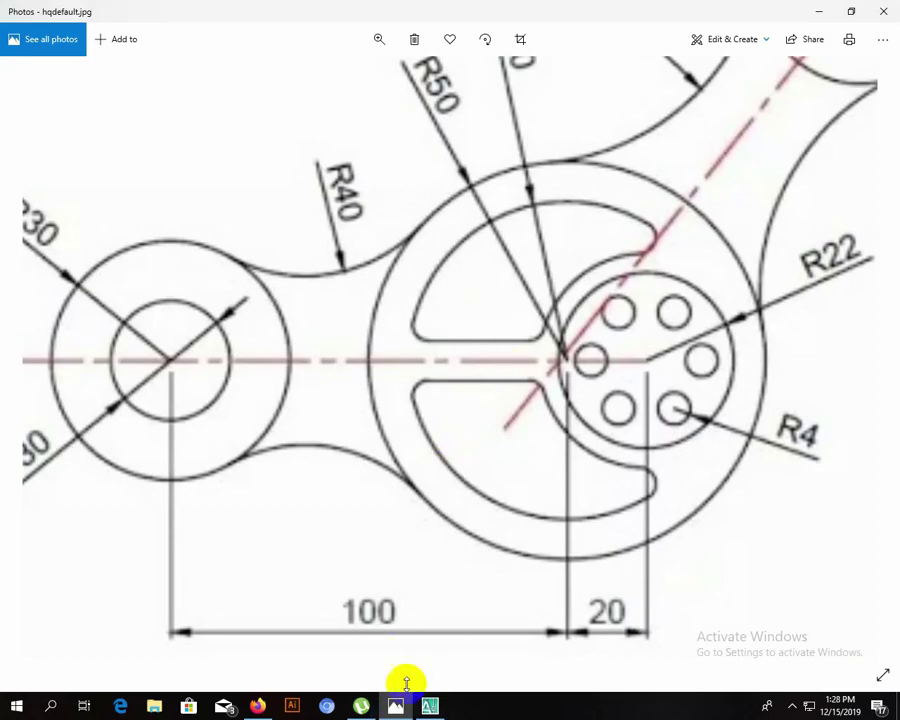
Step: Flip between the Photos reference and the AutoCAD drawing to compare, ending on AutoCAD
{"action": "left_click", "coordinate": [430, 707]}
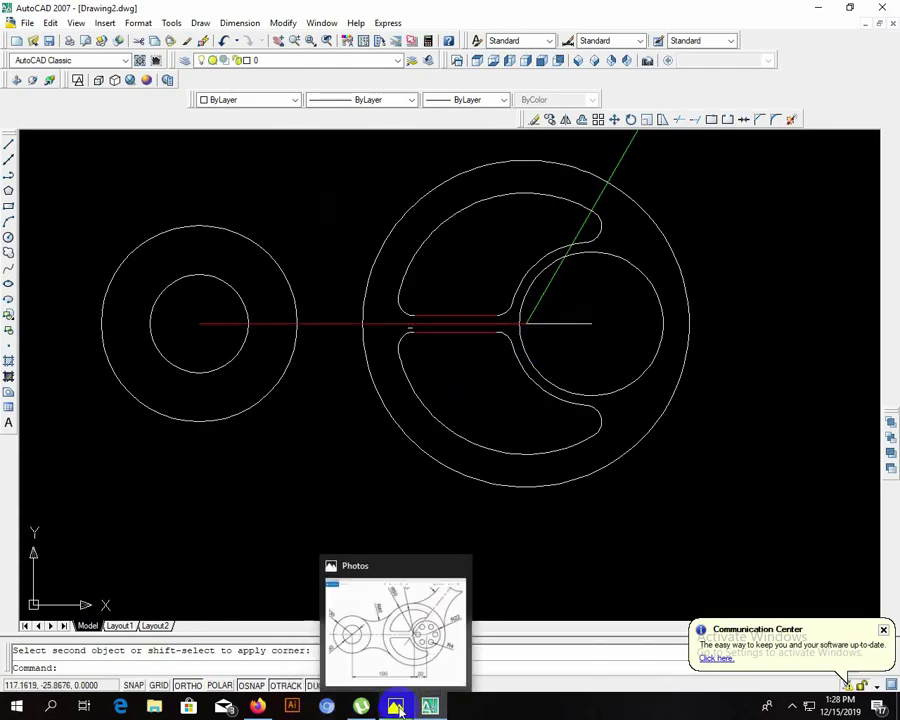
{"action": "left_click", "coordinate": [397, 707]}
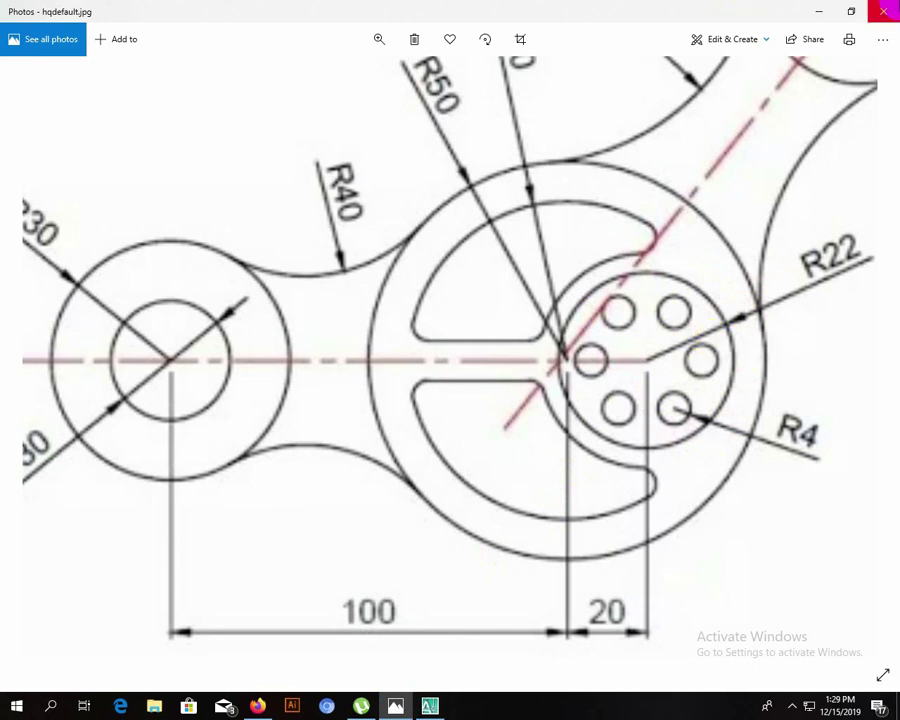
{"action": "left_click", "coordinate": [428, 706]}
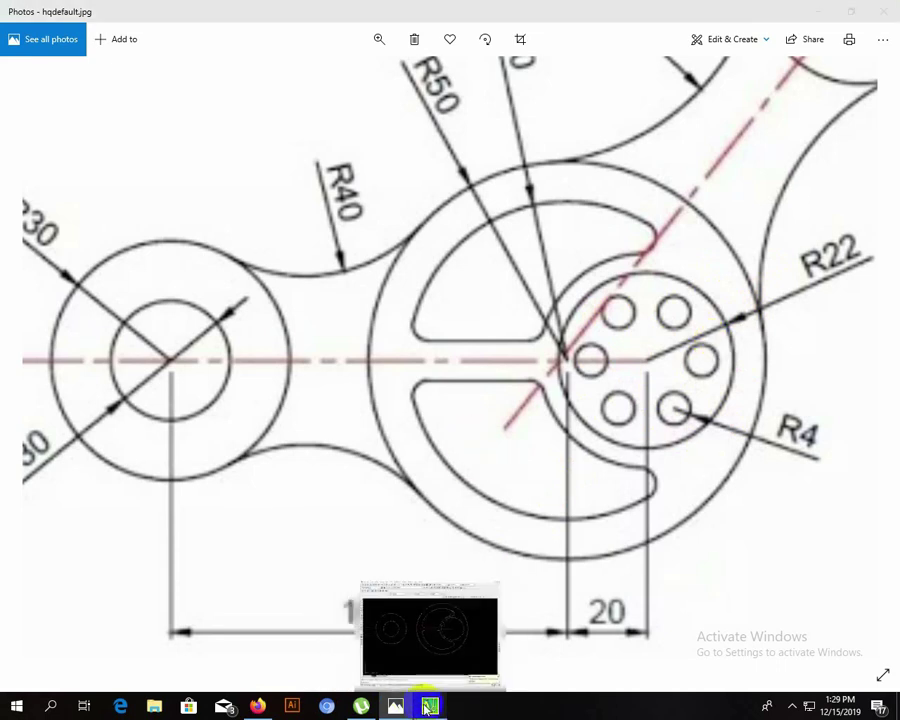
Step: Draw a radius 15 circle centred on the hub centre
{"action": "left_click", "coordinate": [8, 238]}
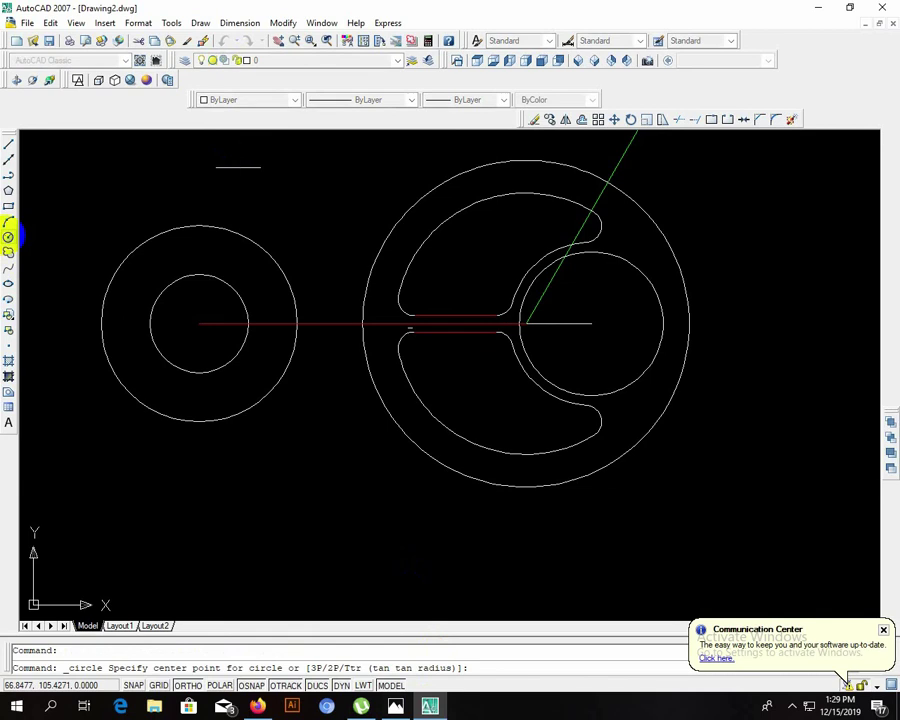
{"action": "left_click", "coordinate": [591, 323]}
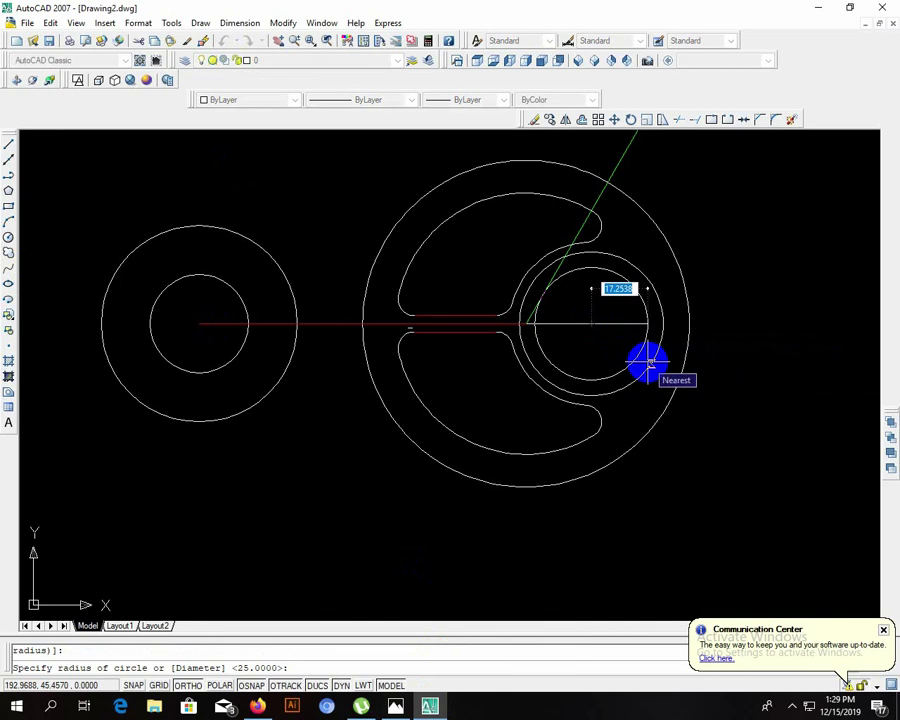
{"action": "type", "text": "15"}
{"action": "key", "text": "Return"}
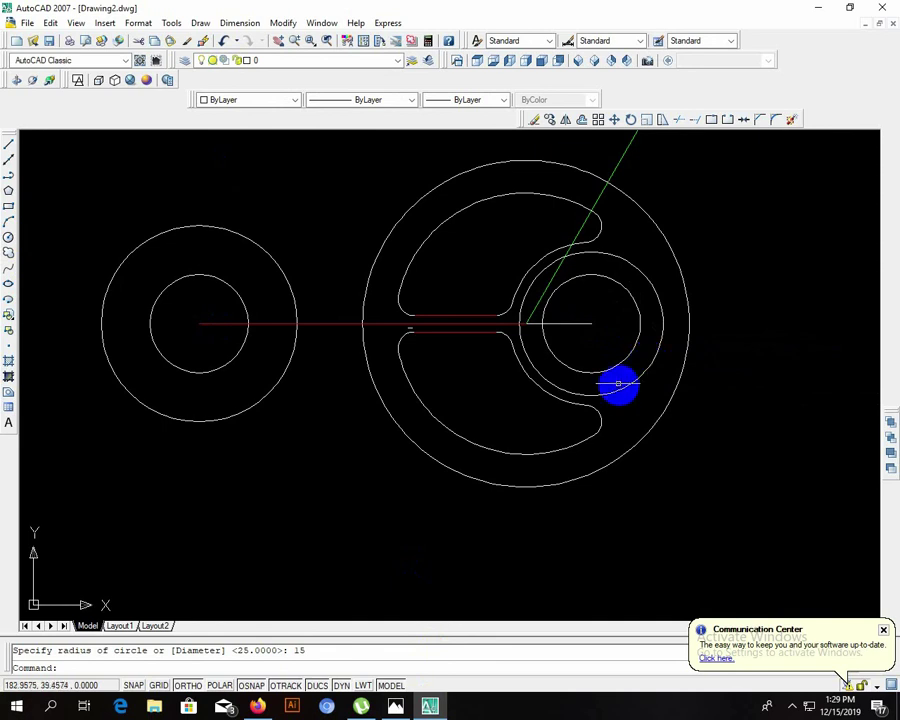
Step: Add a radius 4 hole centred directly above the hub centre, then view the reference
{"action": "left_click", "coordinate": [9, 237]}
{"action": "left_click", "coordinate": [592, 269]}
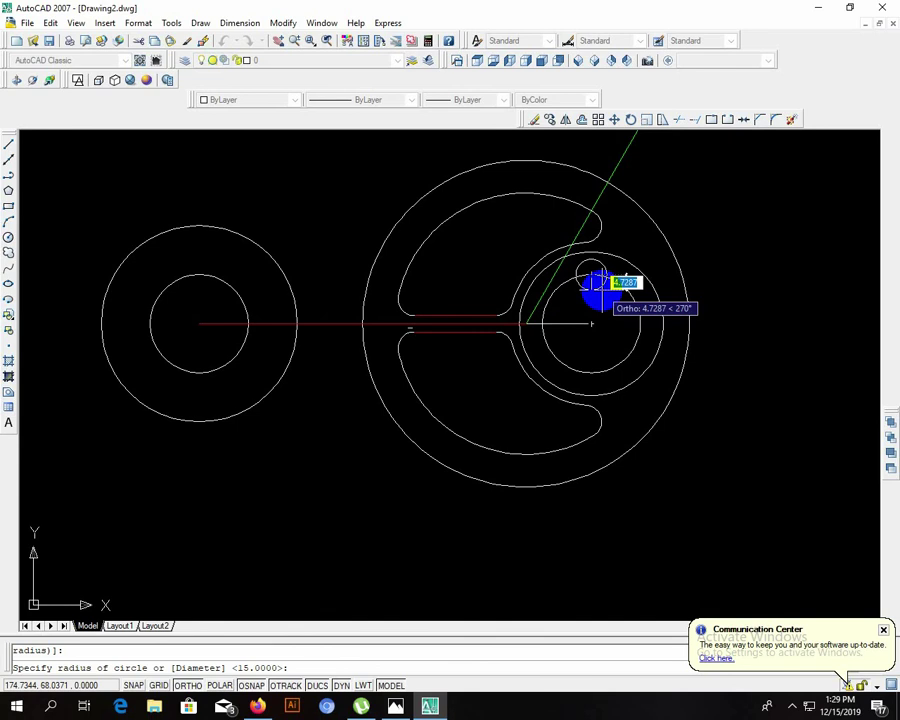
{"action": "type", "text": "4"}
{"action": "key", "text": "Return"}
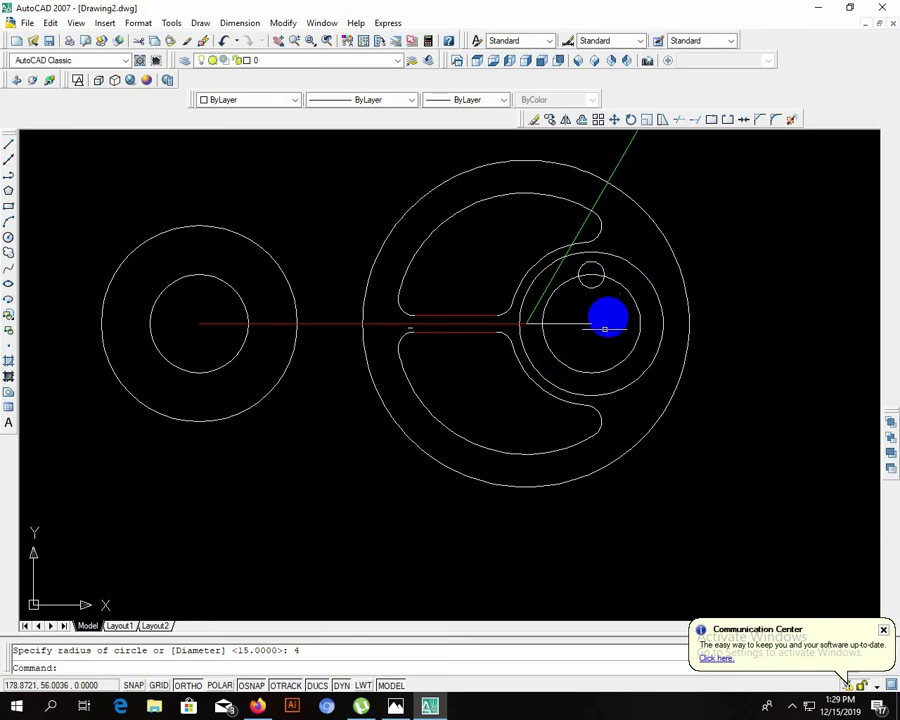
{"action": "left_click", "coordinate": [396, 706]}
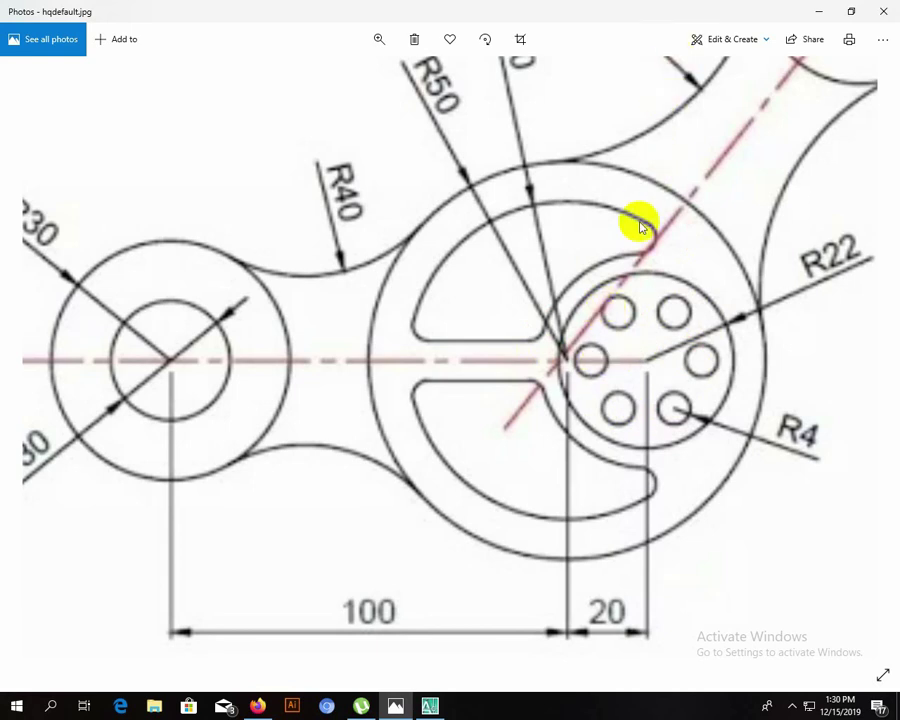
Step: Pan the reference to the hub's six-hole pattern, then return to AutoCAD and pan to the hub
{"action": "left_click_drag", "start_coordinate": [636, 224], "coordinate": [518, 318]}
{"action": "mouse_move", "coordinate": [612, 238]}
{"action": "left_mouse_down"}
{"action": "mouse_move", "coordinate": [585, 358]}
{"action": "mouse_move", "coordinate": [700, 215]}
{"action": "mouse_move", "coordinate": [719, 117]}
{"action": "mouse_move", "coordinate": [486, 311]}
{"action": "left_mouse_up"}
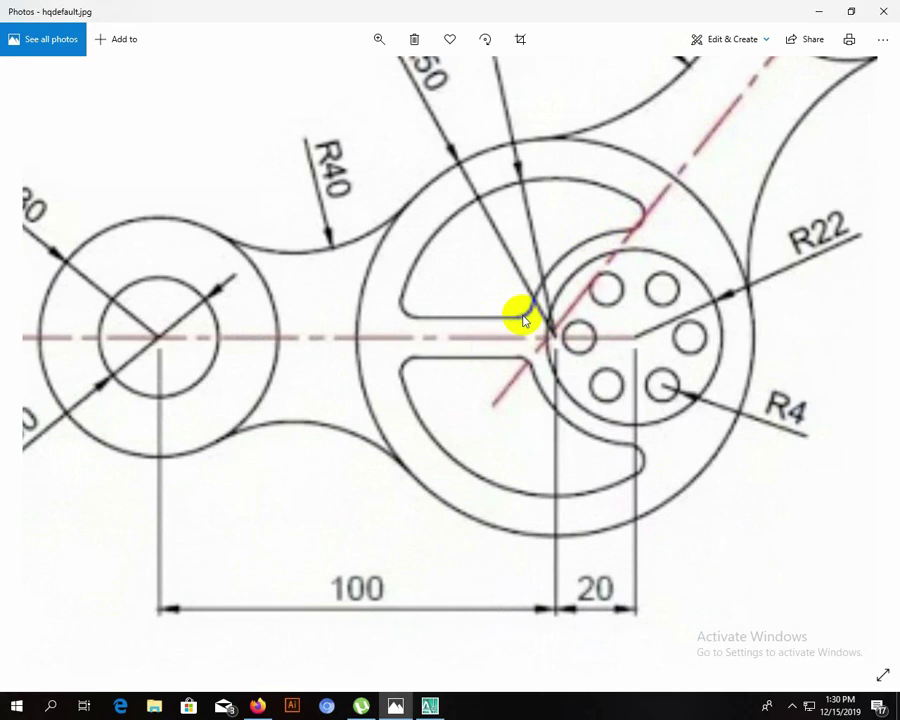
{"action": "mouse_move", "coordinate": [522, 318]}
{"action": "left_mouse_down"}
{"action": "mouse_move", "coordinate": [539, 277]}
{"action": "mouse_move", "coordinate": [447, 323]}
{"action": "left_mouse_up"}
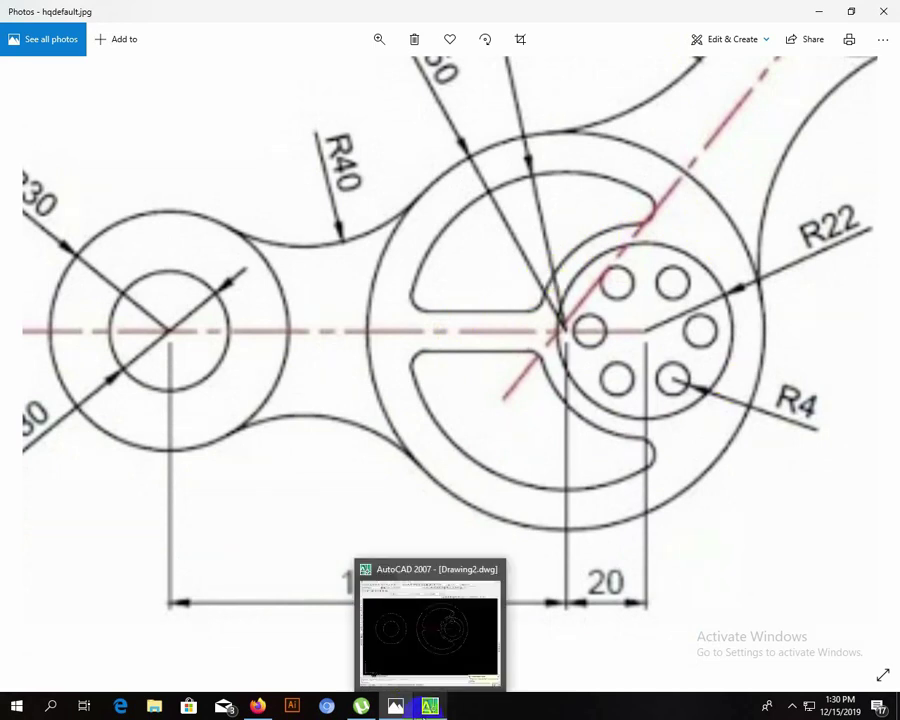
{"action": "left_click", "coordinate": [429, 707]}
{"action": "scroll", "coordinate": [532, 386], "scroll_direction": "up", "scroll_amount": 2}
{"action": "mouse_move", "coordinate": [532, 386]}
{"action": "middle_mouse_down"}
{"action": "mouse_move", "coordinate": [474, 460]}
{"action": "mouse_move", "coordinate": [449, 431]}
{"action": "mouse_move", "coordinate": [448, 500]}
{"action": "middle_mouse_up"}
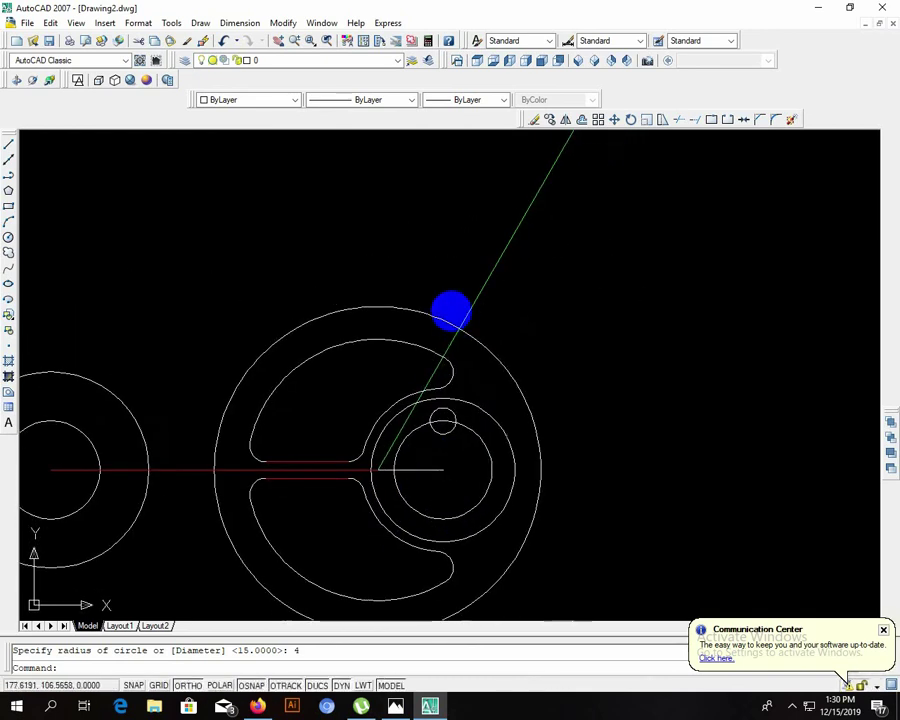
Step: Erase the green diagonal line
{"action": "left_click", "coordinate": [474, 302]}
{"action": "scroll", "coordinate": [416, 344], "scroll_direction": "down", "scroll_amount": 1}
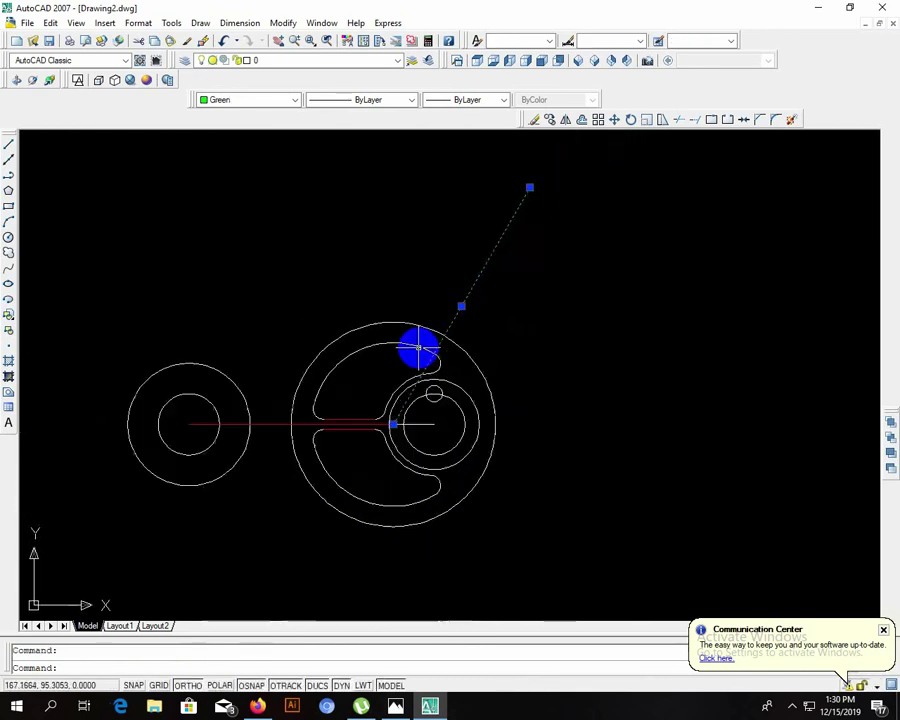
{"action": "scroll", "coordinate": [416, 340], "scroll_direction": "down", "scroll_amount": 2}
{"action": "key", "text": "Escape"}
{"action": "middle_click_drag", "start_coordinate": [403, 412], "coordinate": [448, 408]}
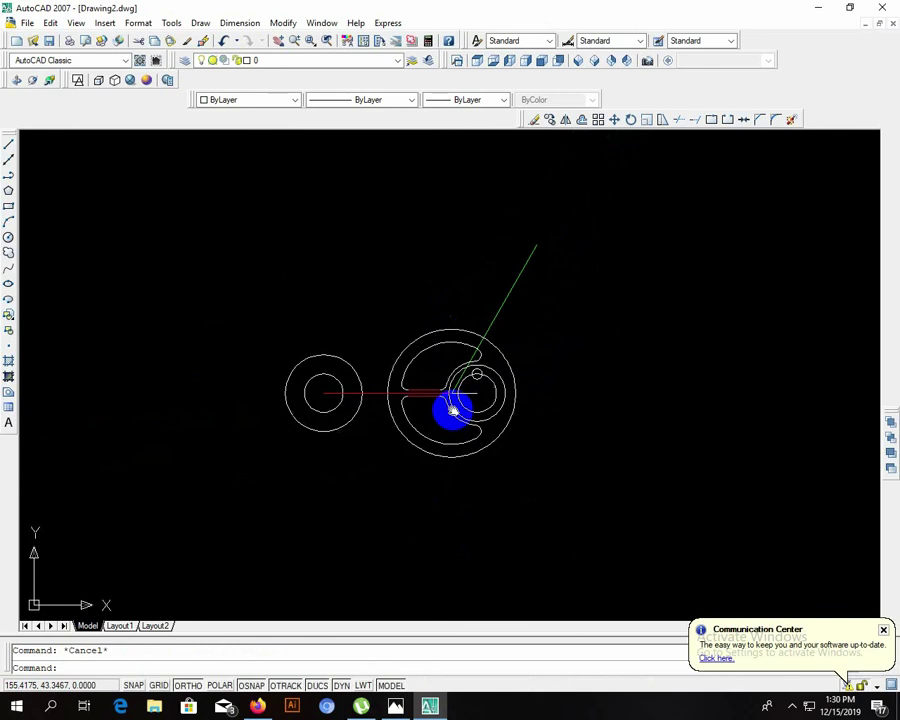
{"action": "left_click", "coordinate": [501, 311]}
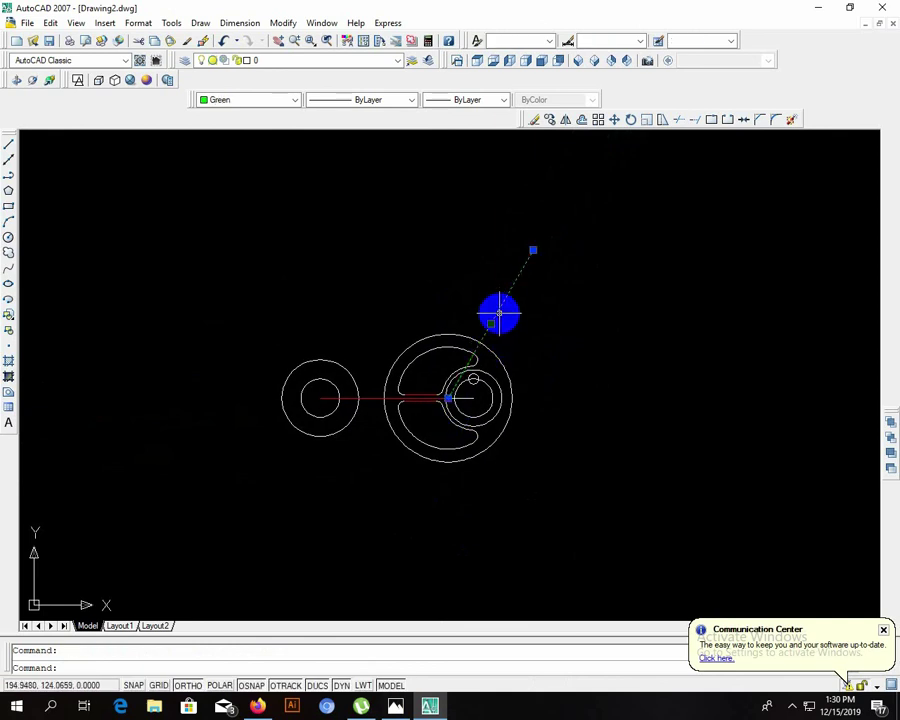
{"action": "key", "text": "Delete"}
{"action": "scroll", "coordinate": [341, 498], "scroll_direction": "up", "scroll_amount": 2}
{"action": "scroll", "coordinate": [544, 374], "scroll_direction": "up", "scroll_amount": 1}
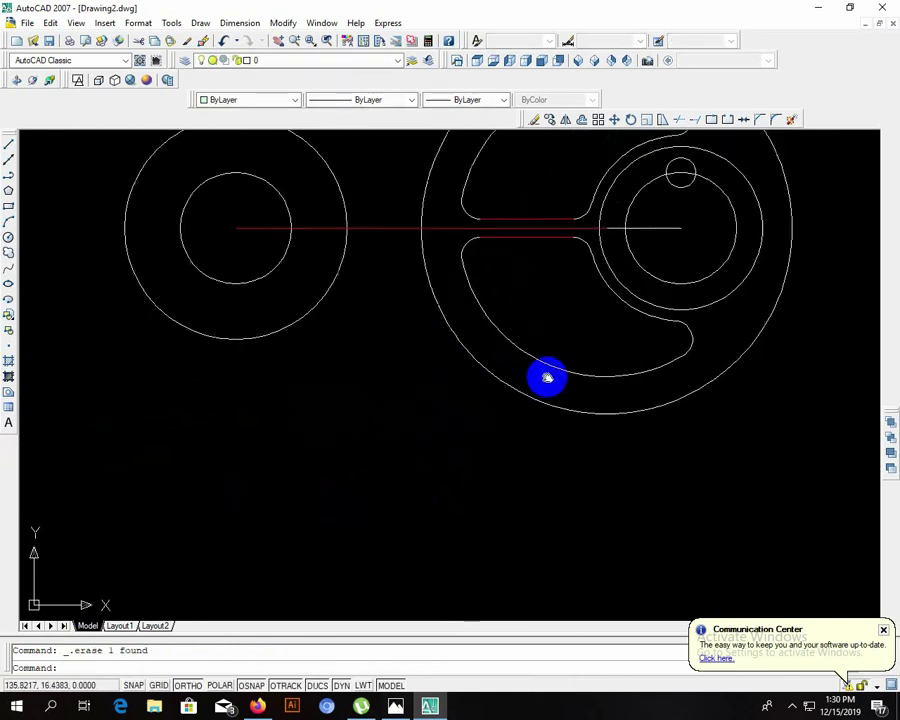
Step: Draw a horizontal line from the hub centre running well past the hub
{"action": "left_click", "coordinate": [9, 145]}
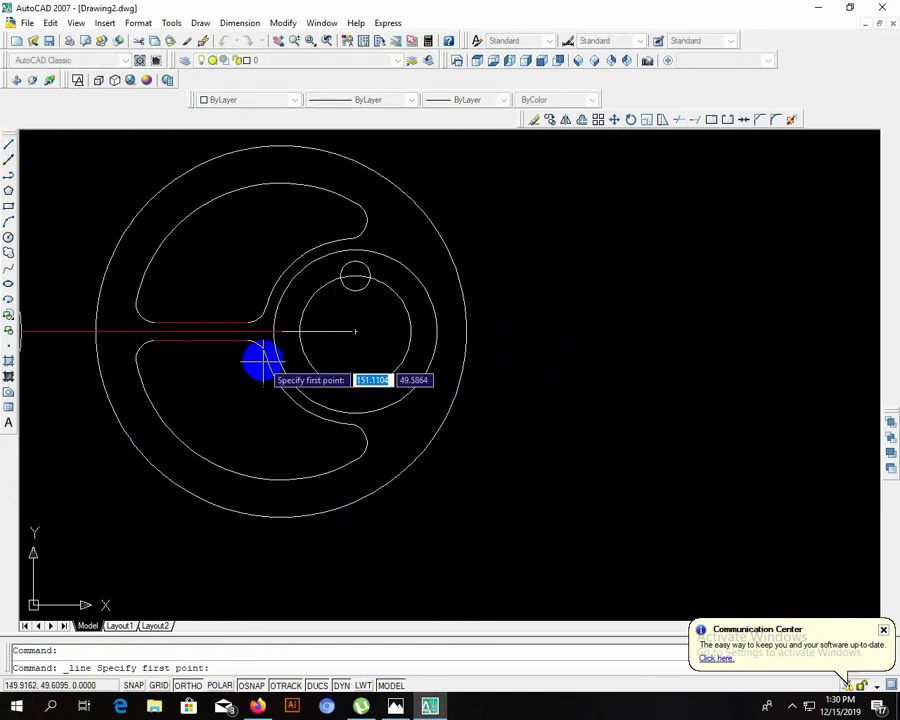
{"action": "left_click", "coordinate": [277, 328]}
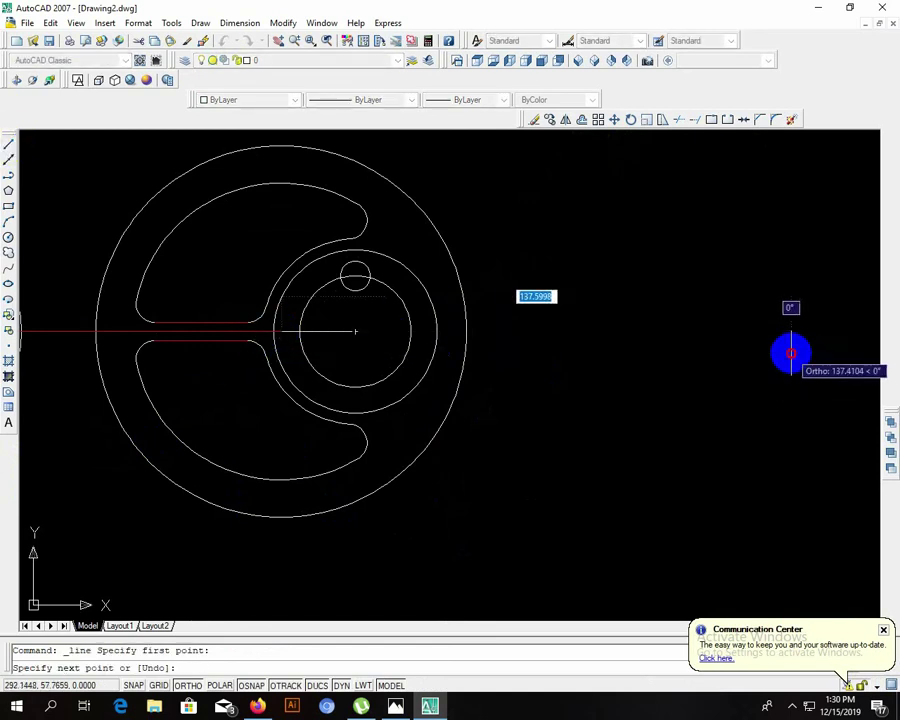
{"action": "left_click", "coordinate": [792, 345]}
{"action": "key", "text": "Escape"}
Step: Rotate the new line 30° about its endpoint so it runs up-right
{"action": "left_click", "coordinate": [711, 333]}
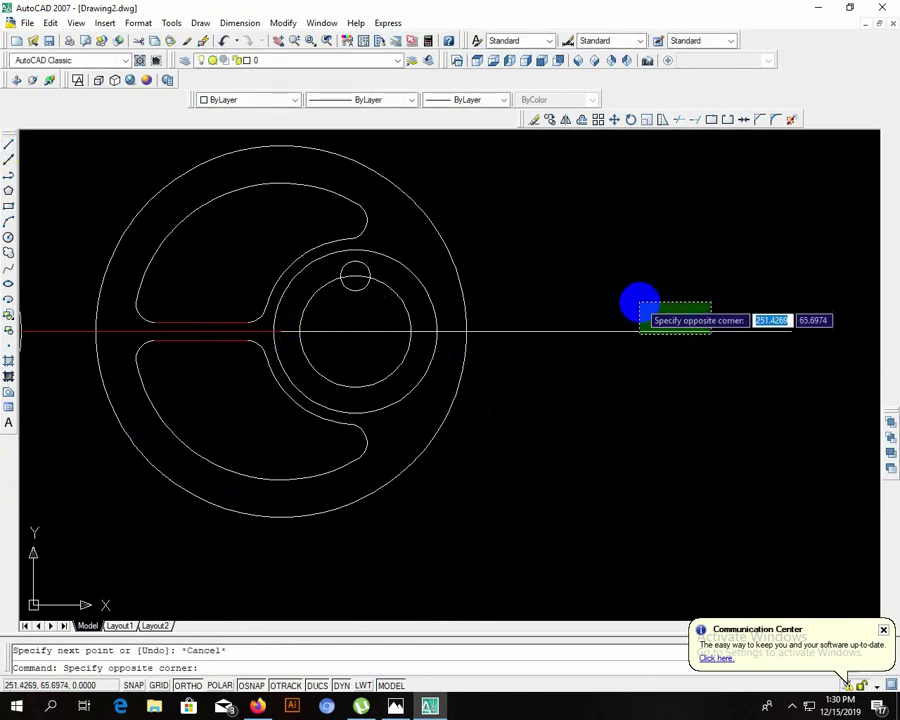
{"action": "left_click", "coordinate": [643, 299]}
{"action": "middle_click_drag", "start_coordinate": [570, 316], "coordinate": [680, 300]}
{"action": "scroll", "coordinate": [681, 308], "scroll_direction": "down", "scroll_amount": 4}
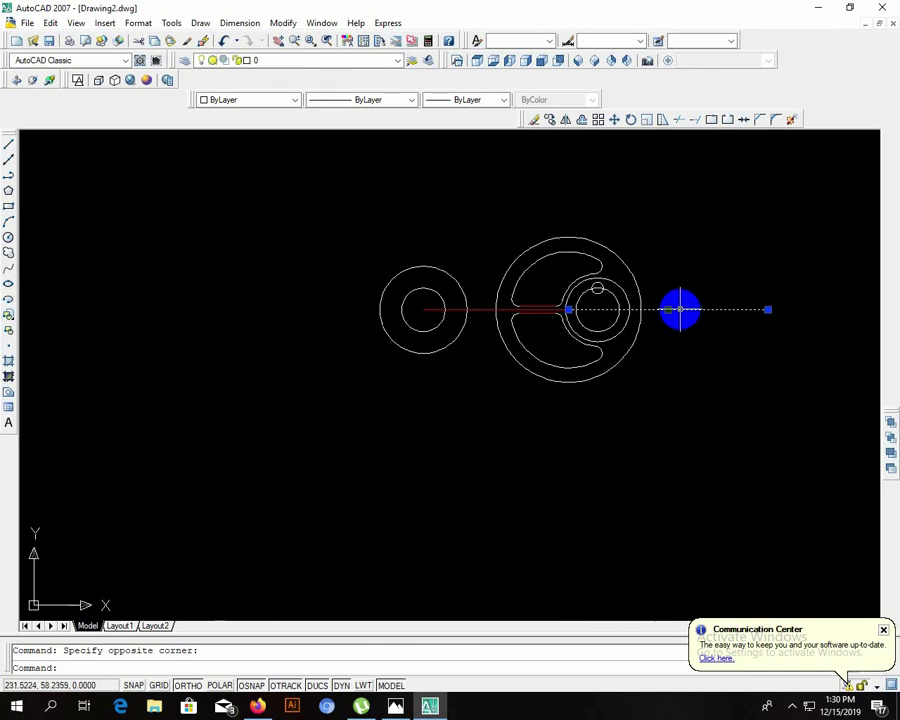
{"action": "type", "text": "ro"}
{"action": "key", "text": "Return"}
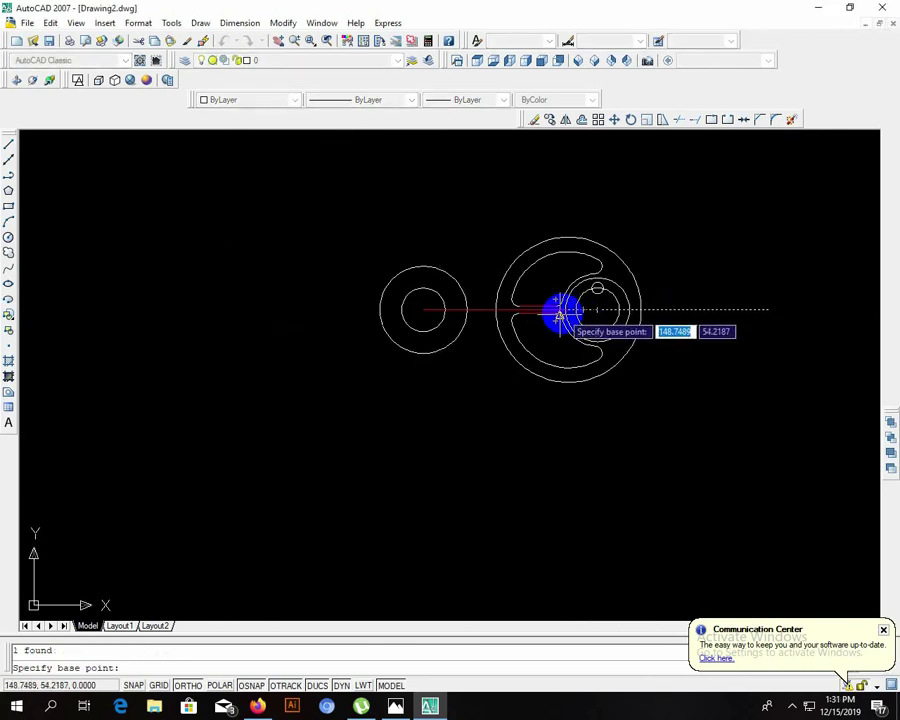
{"action": "scroll", "coordinate": [570, 310], "scroll_direction": "up", "scroll_amount": 3}
{"action": "scroll", "coordinate": [590, 318], "scroll_direction": "up", "scroll_amount": 3}
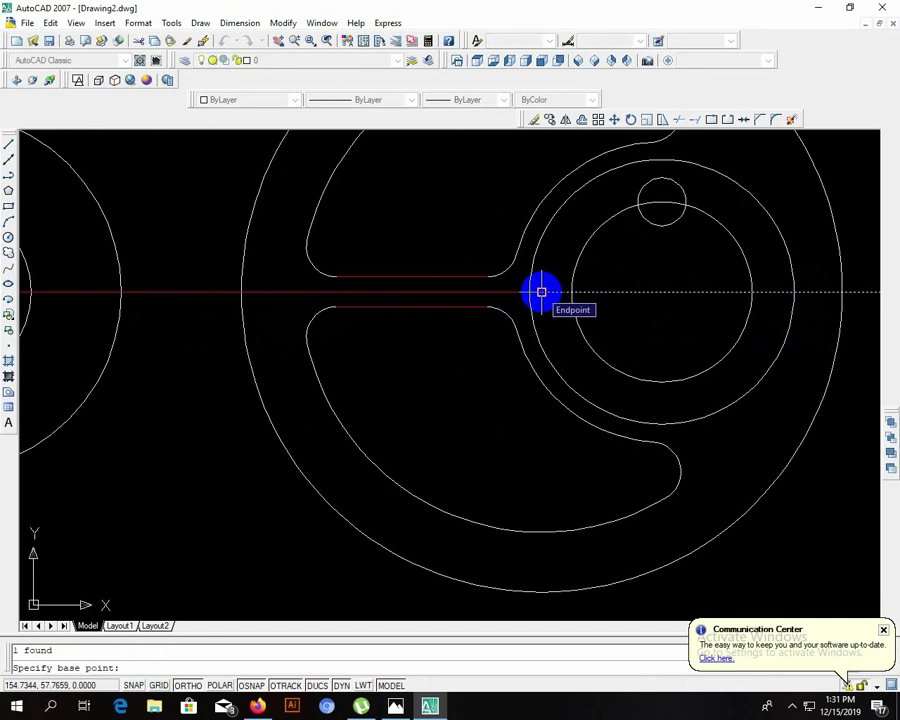
{"action": "left_click", "coordinate": [541, 292]}
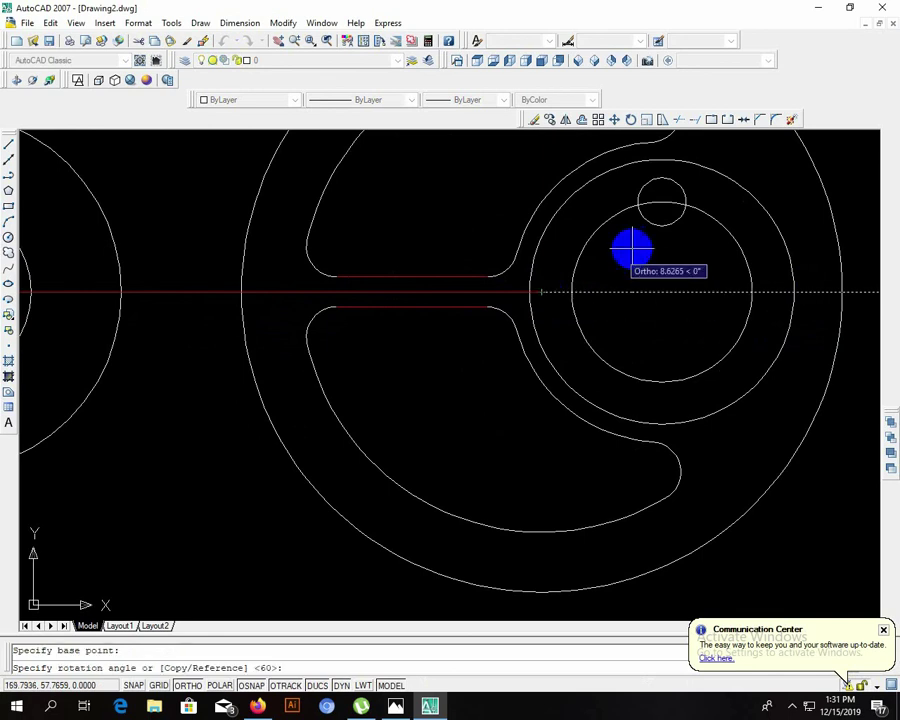
{"action": "scroll", "coordinate": [659, 231], "scroll_direction": "down", "scroll_amount": 3}
{"action": "type", "text": "30"}
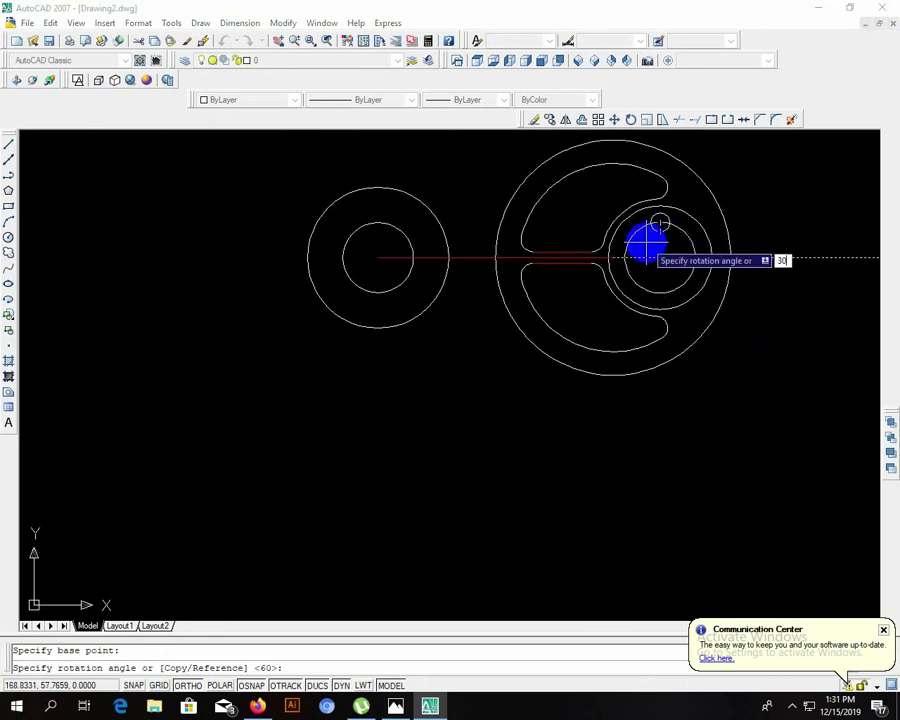
{"action": "key", "text": "Return"}
{"action": "middle_click_drag", "start_coordinate": [629, 264], "coordinate": [456, 437]}
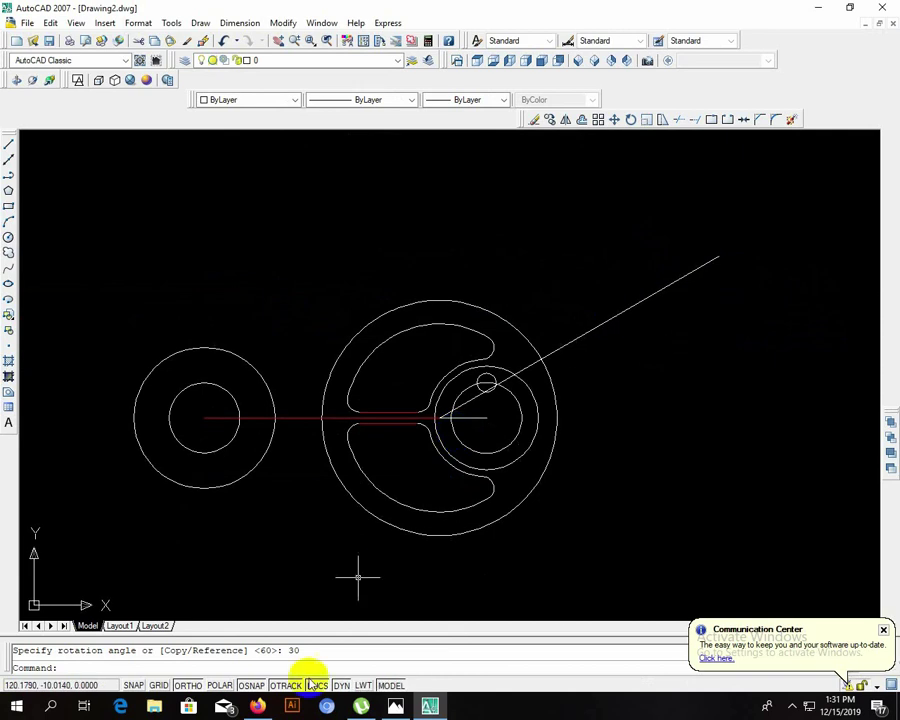
Step: Check the hub on the Photos reference against the drawing, then minimize Photos
{"action": "left_click", "coordinate": [395, 707]}
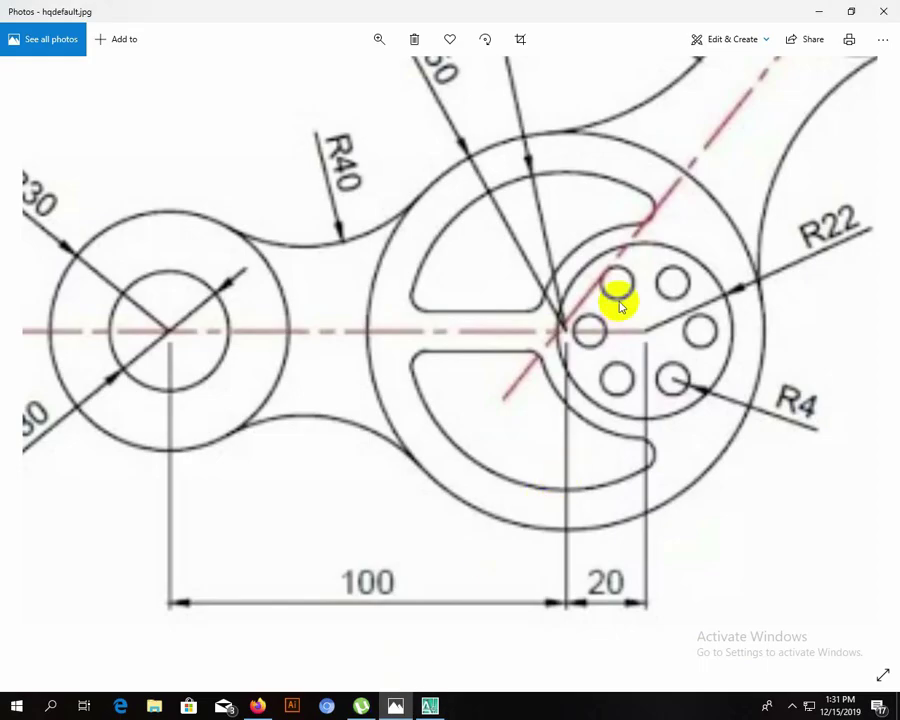
{"action": "mouse_move", "coordinate": [622, 298]}
{"action": "left_mouse_down"}
{"action": "mouse_move", "coordinate": [488, 496]}
{"action": "mouse_move", "coordinate": [562, 365]}
{"action": "mouse_move", "coordinate": [580, 352]}
{"action": "left_mouse_up"}
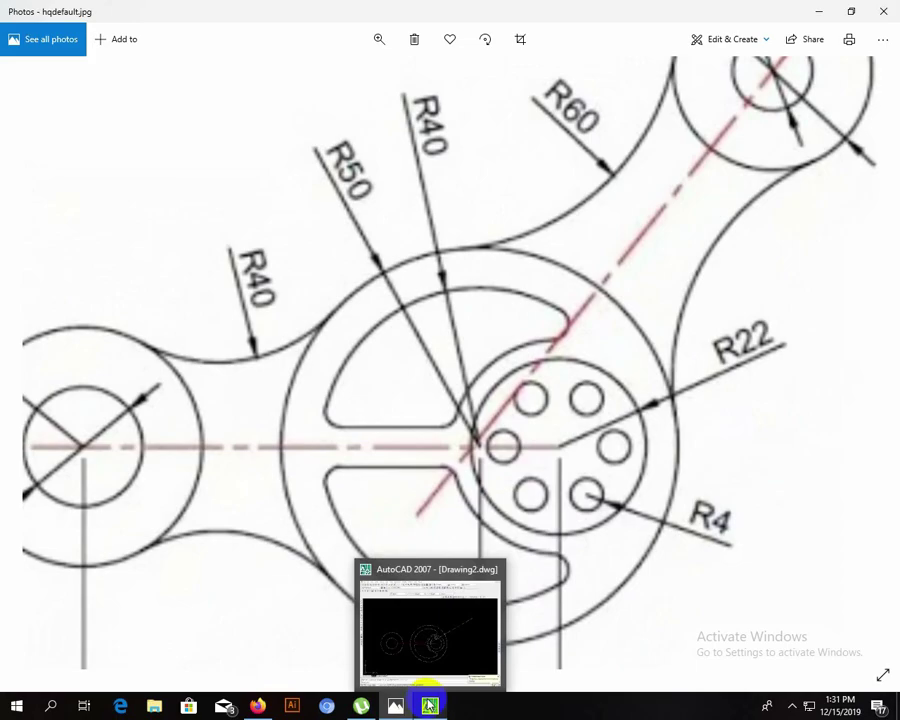
{"action": "left_click", "coordinate": [429, 706]}
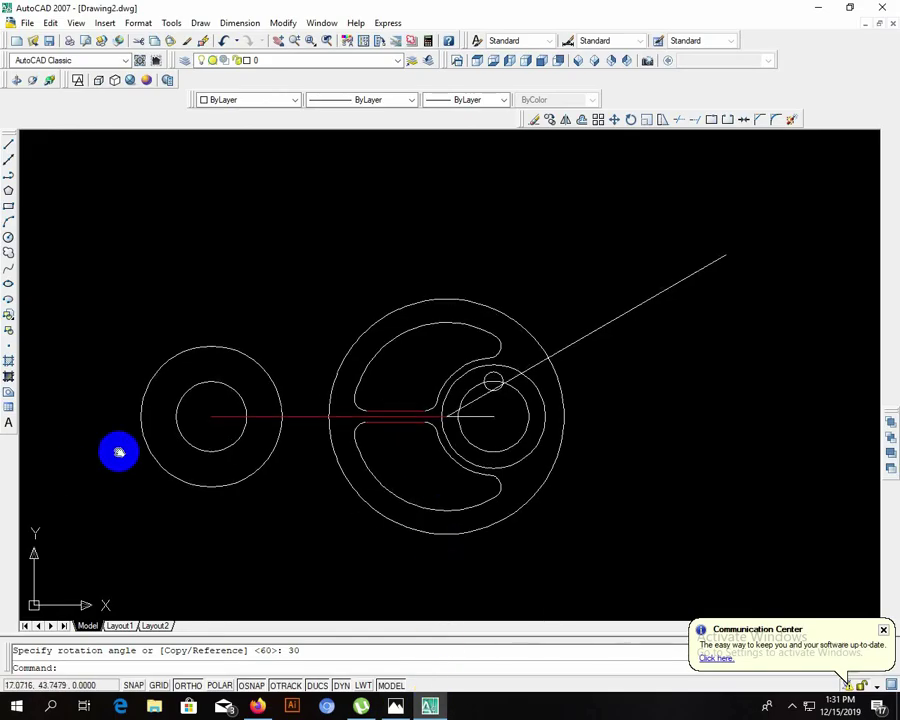
{"action": "mouse_move", "coordinate": [116, 448]}
{"action": "middle_mouse_down"}
{"action": "mouse_move", "coordinate": [124, 481]}
{"action": "mouse_move", "coordinate": [115, 492]}
{"action": "middle_mouse_up"}
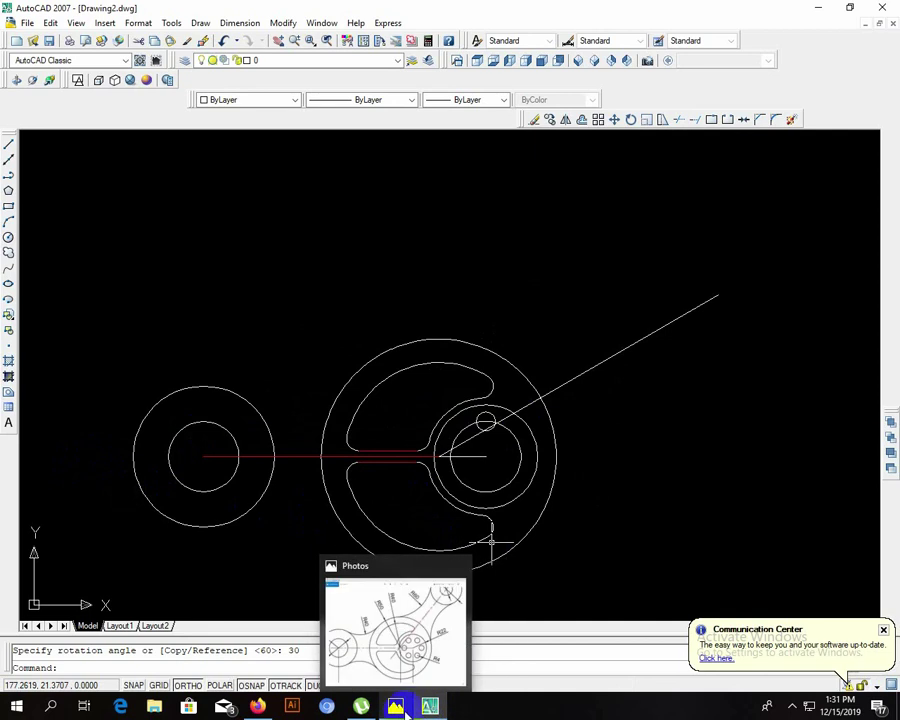
{"action": "left_click", "coordinate": [395, 706]}
{"action": "scroll", "coordinate": [508, 465], "scroll_direction": "up", "scroll_amount": 2}
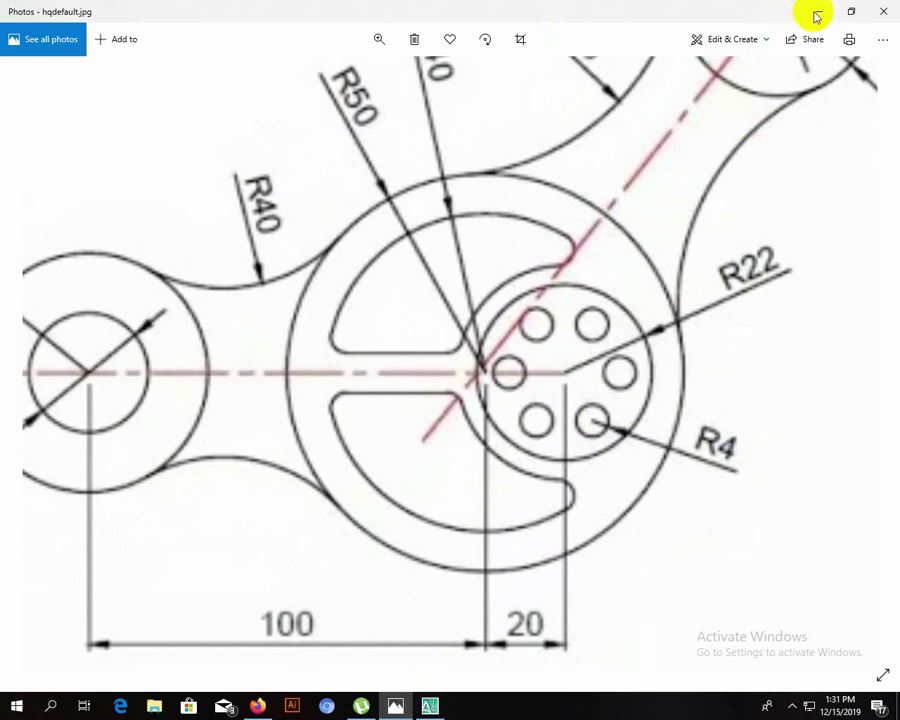
{"action": "left_click", "coordinate": [816, 16]}
Step: Polar-array the R4 hole into six copies over 360° around the hub centre
{"action": "scroll", "coordinate": [500, 437], "scroll_direction": "down", "scroll_amount": 2}
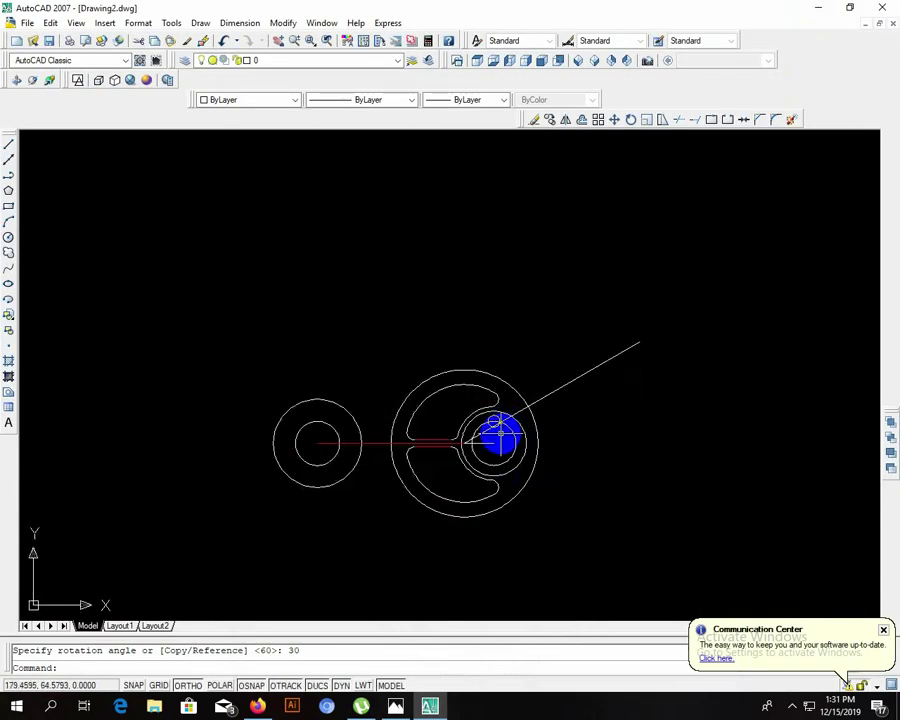
{"action": "scroll", "coordinate": [497, 437], "scroll_direction": "up", "scroll_amount": 3}
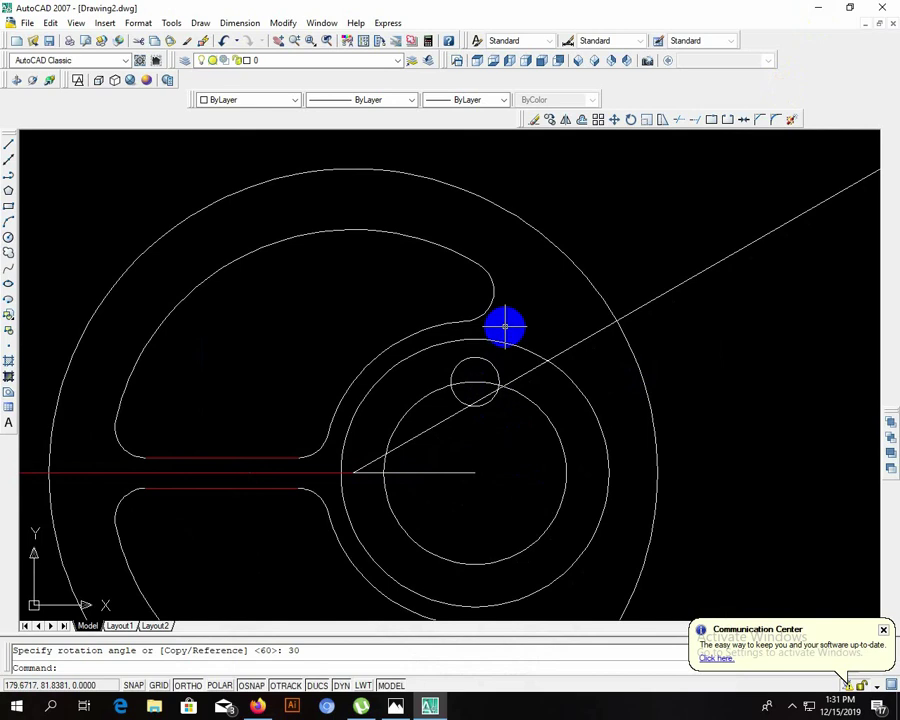
{"action": "left_click", "coordinate": [487, 363]}
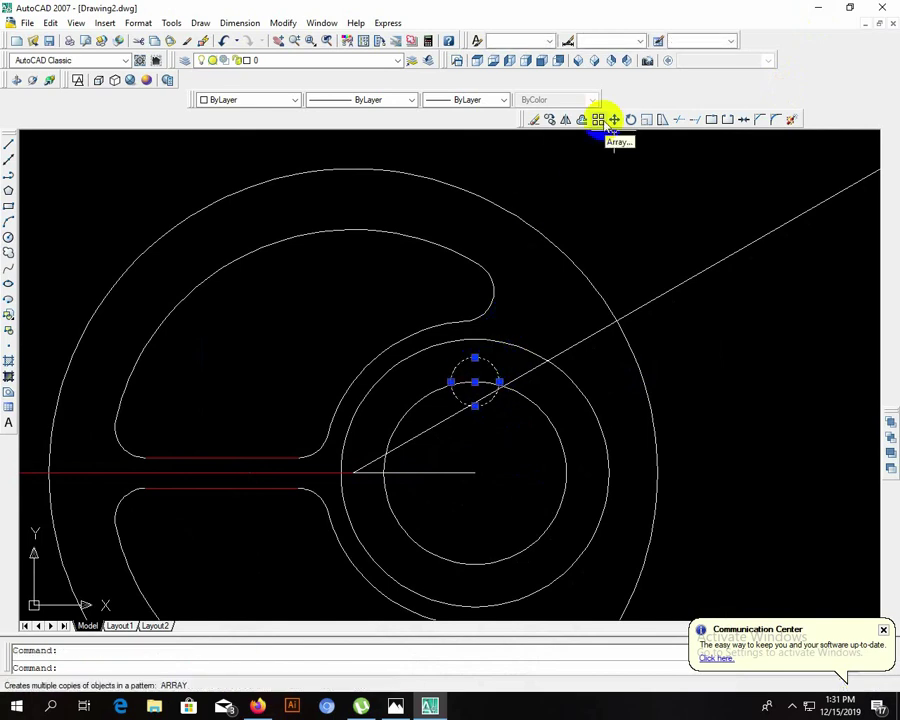
{"action": "left_click", "coordinate": [598, 120]}
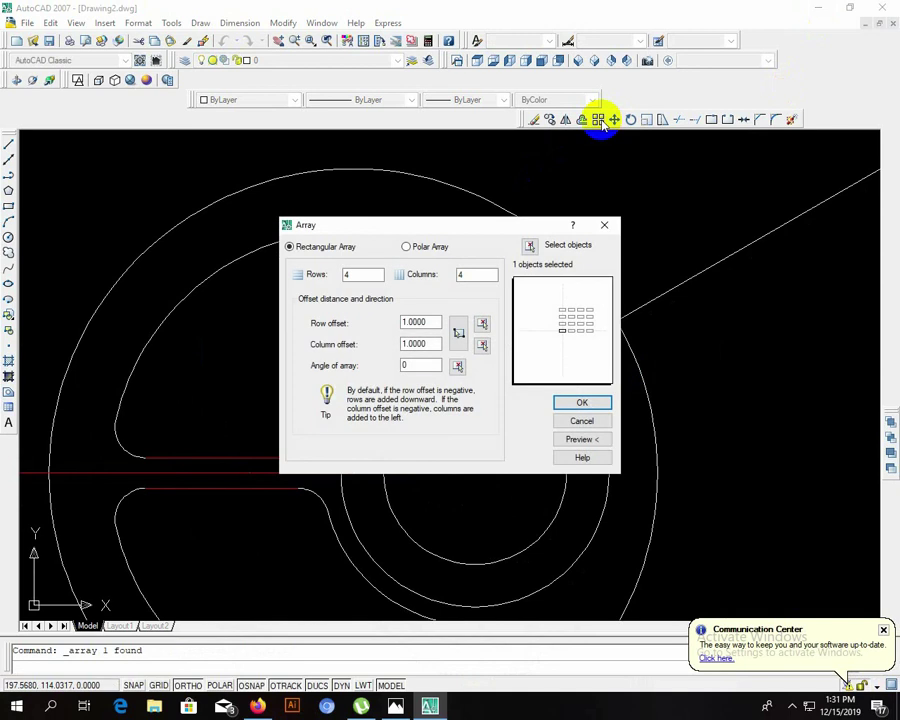
{"action": "left_click", "coordinate": [409, 246]}
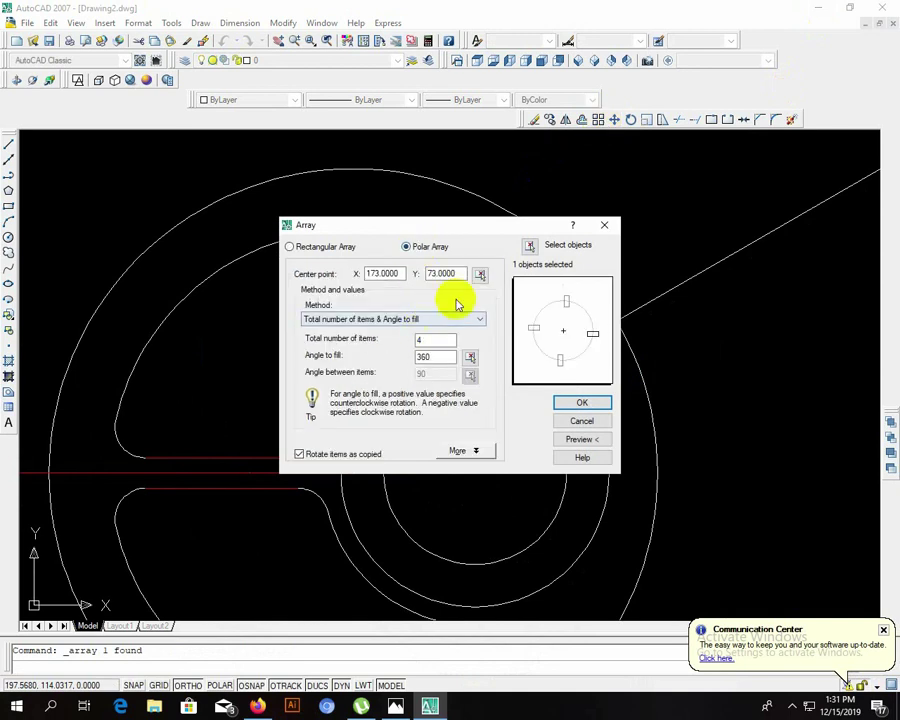
{"action": "left_click", "coordinate": [530, 248]}
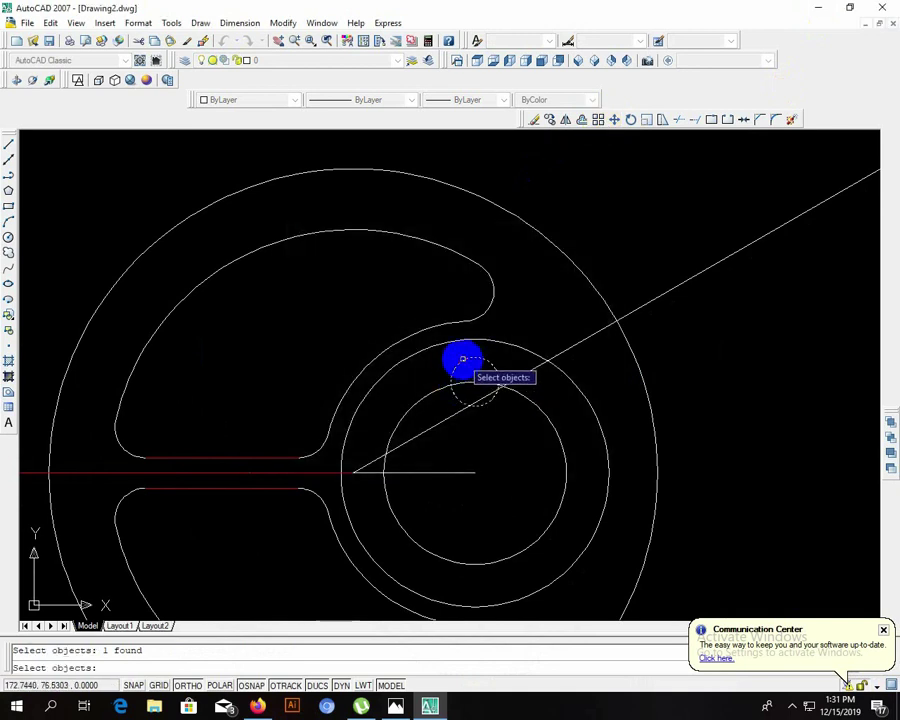
{"action": "key", "text": "Return"}
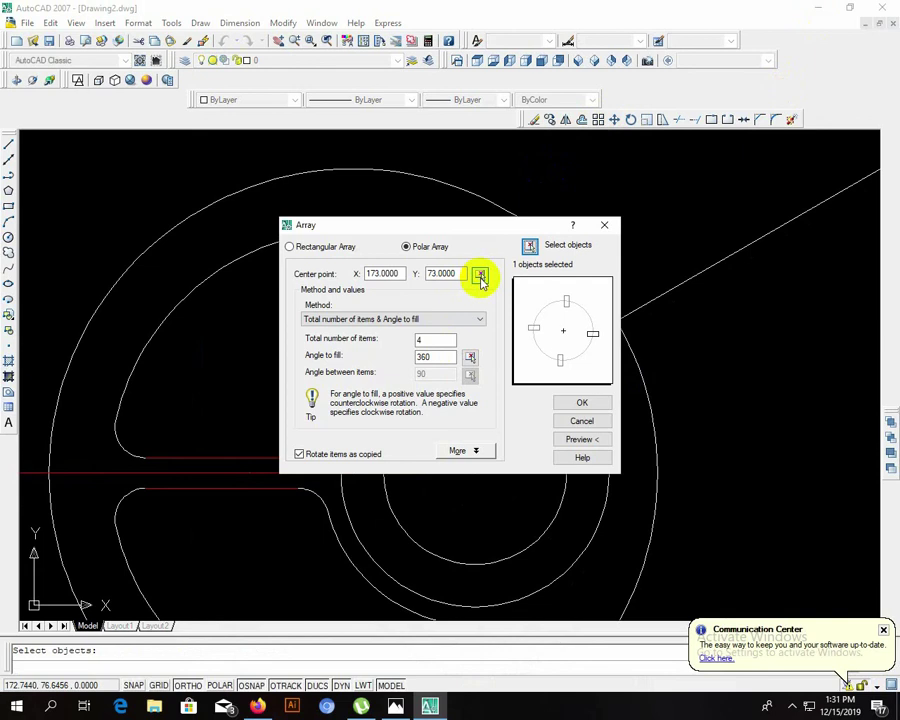
{"action": "left_click", "coordinate": [480, 276]}
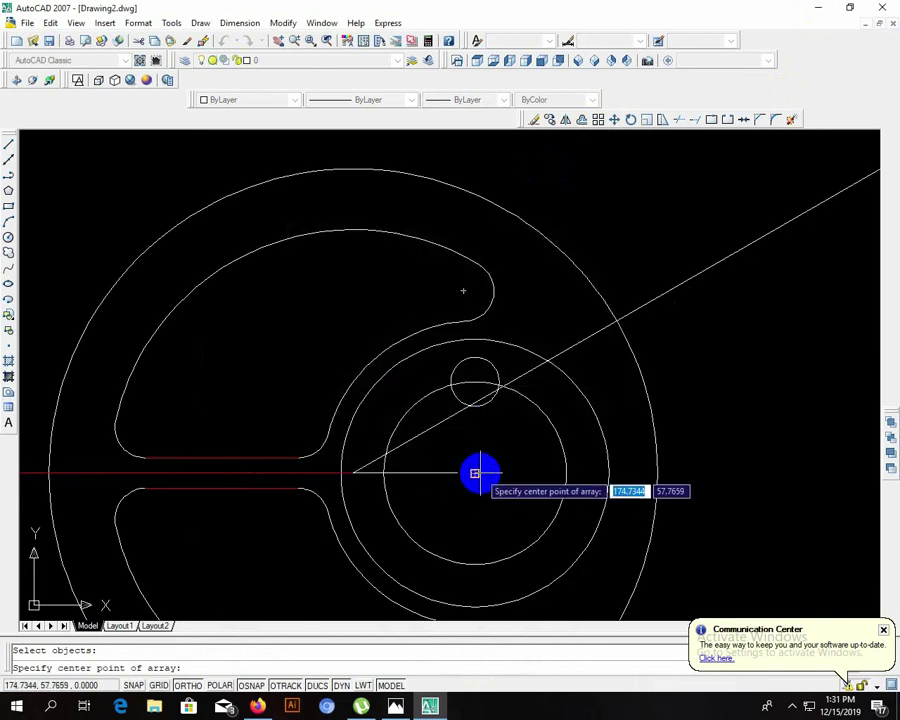
{"action": "left_click", "coordinate": [475, 473]}
{"action": "type", "text": "6"}
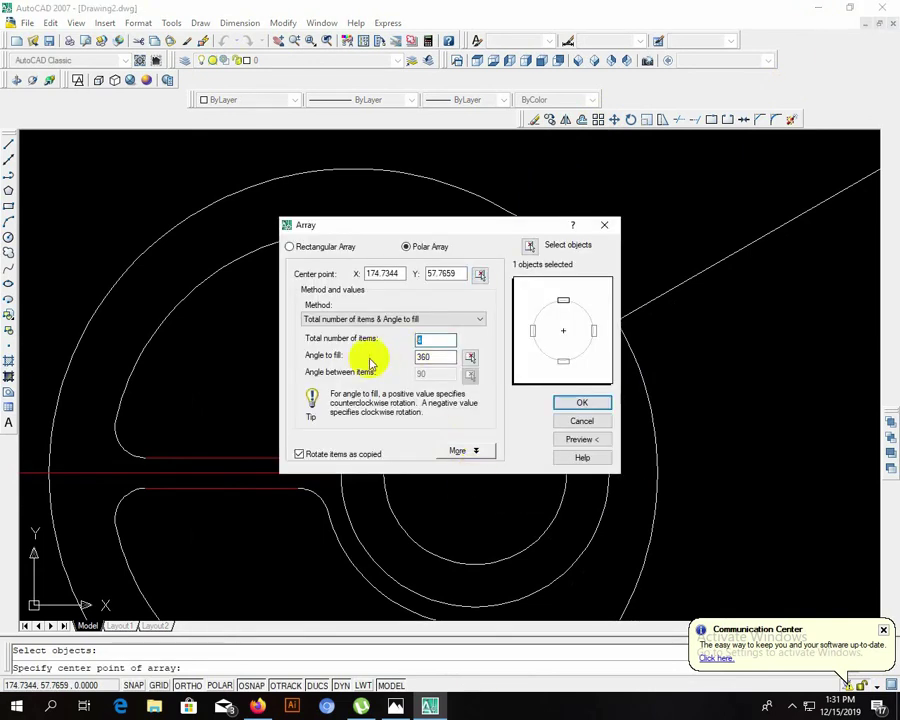
{"action": "left_click", "coordinate": [569, 403]}
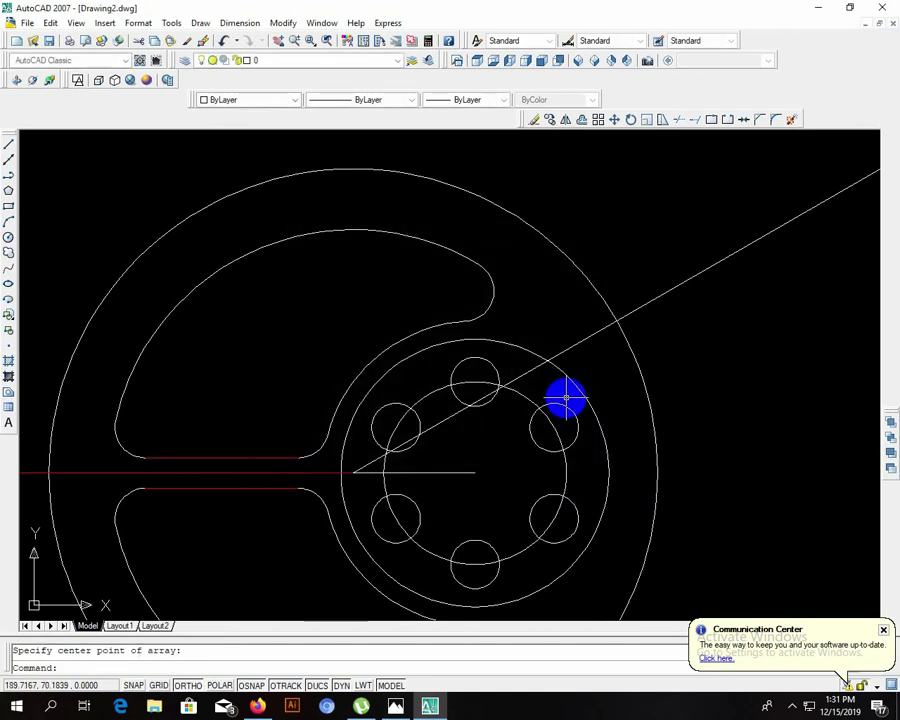
{"action": "middle_click_drag", "start_coordinate": [474, 464], "coordinate": [498, 398]}
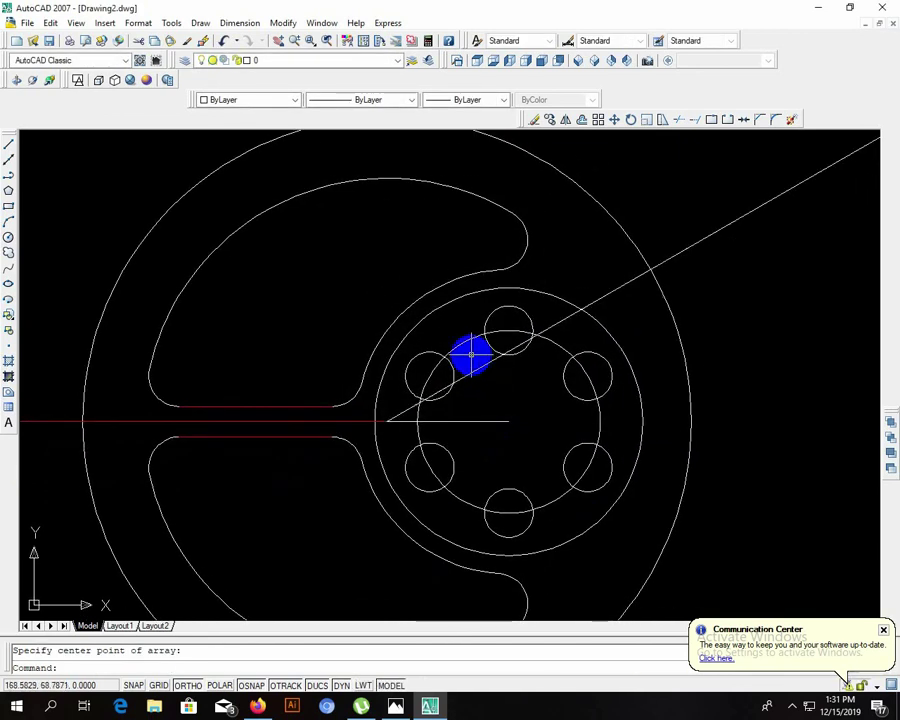
Step: Erase the circle through the hole centres and the 30° diagonal line
{"action": "left_click", "coordinate": [460, 344]}
{"action": "key", "text": "Delete"}
{"action": "scroll", "coordinate": [462, 344], "scroll_direction": "down", "scroll_amount": 4}
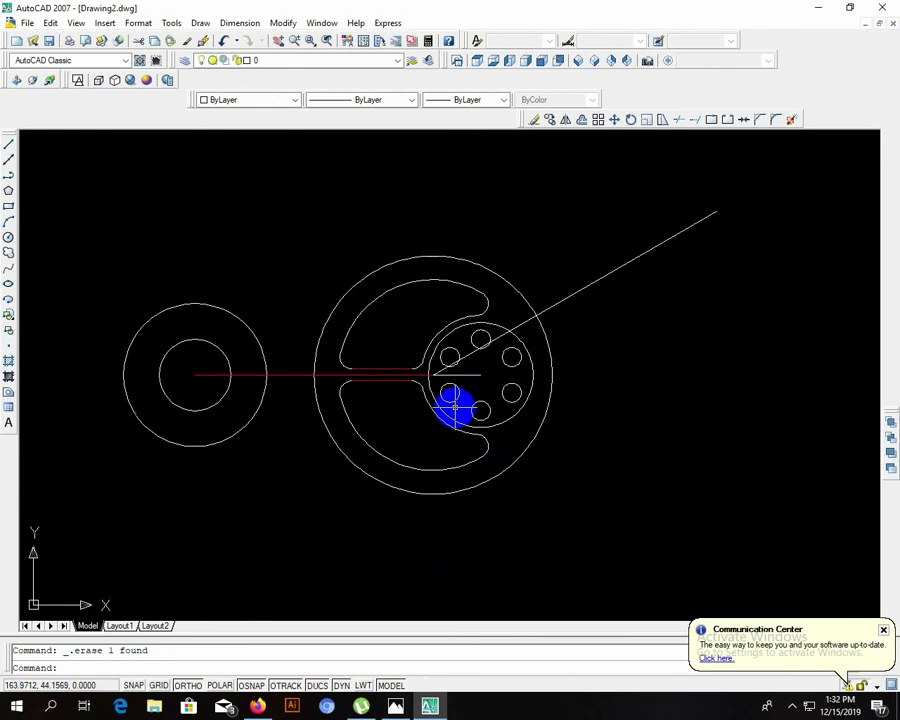
{"action": "middle_click_drag", "start_coordinate": [476, 398], "coordinate": [454, 438]}
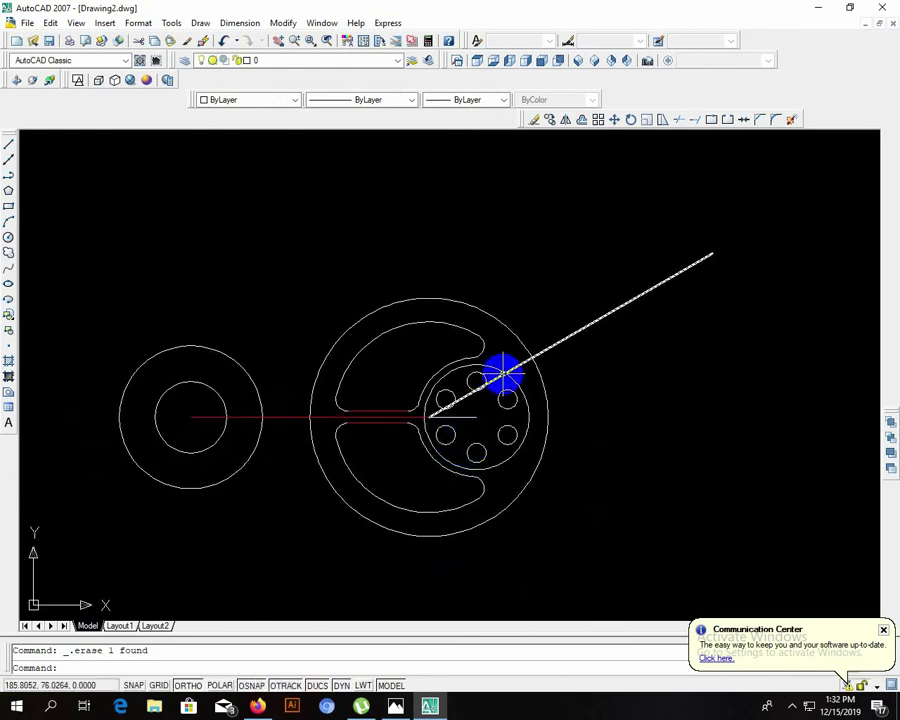
{"action": "left_click", "coordinate": [503, 373]}
{"action": "mouse_move", "coordinate": [395, 707]}
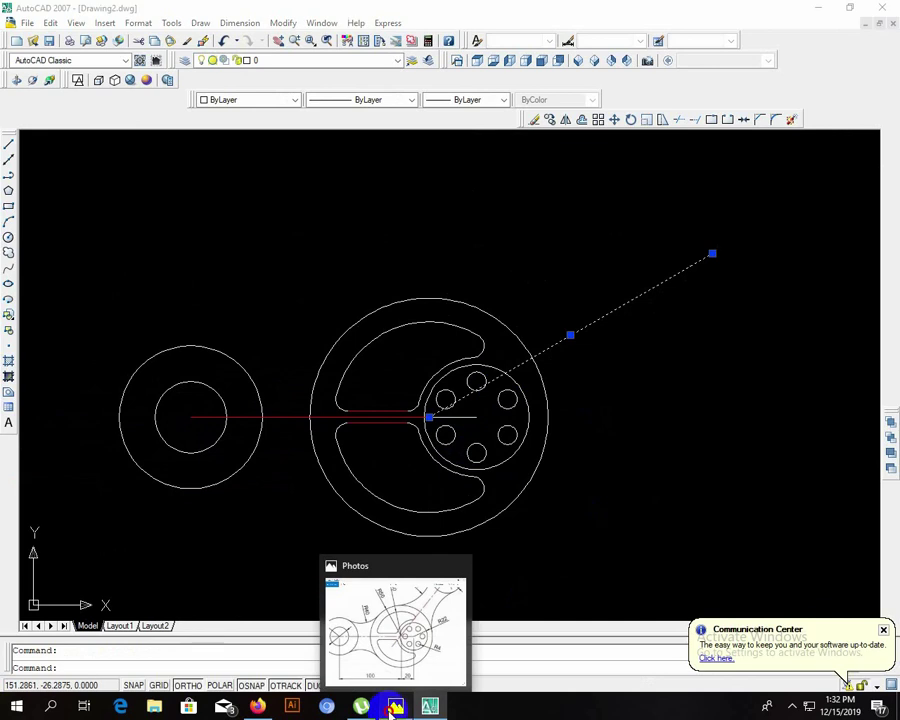
{"action": "left_click", "coordinate": [395, 708]}
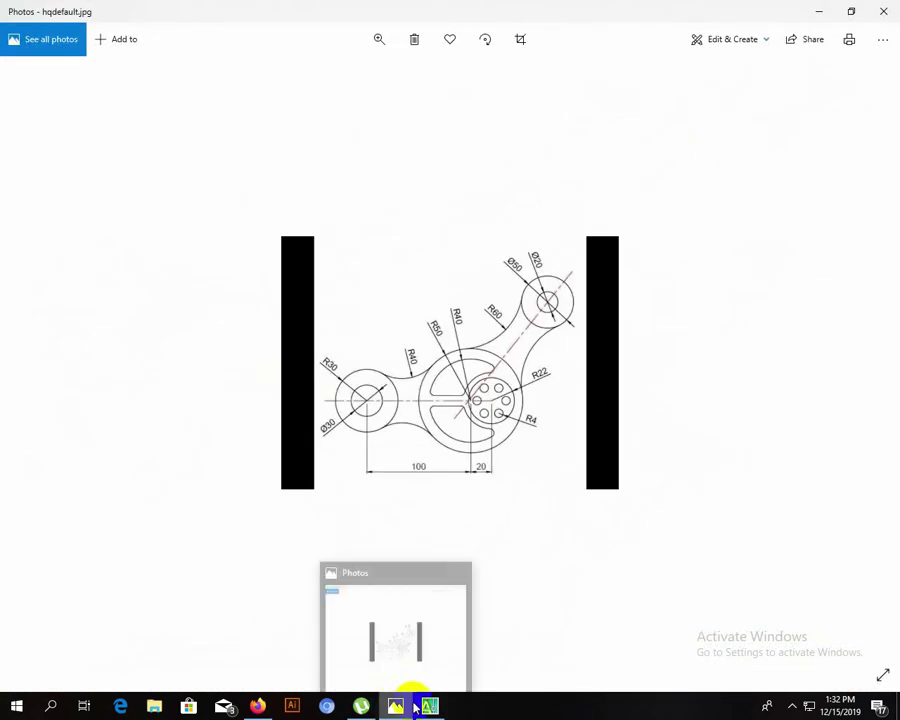
{"action": "left_click", "coordinate": [429, 706]}
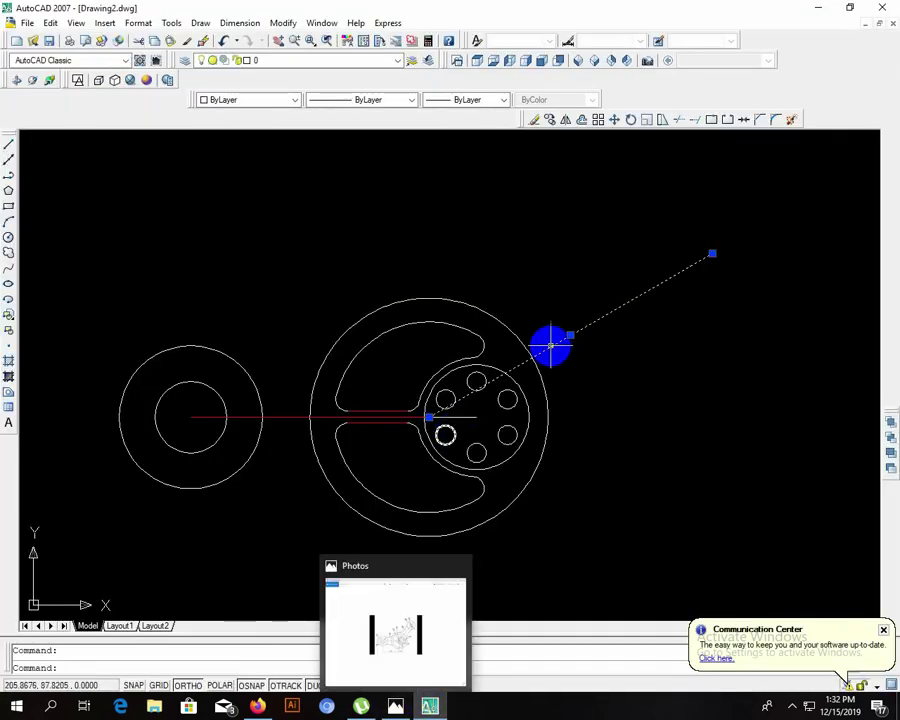
{"action": "key", "text": "Delete"}
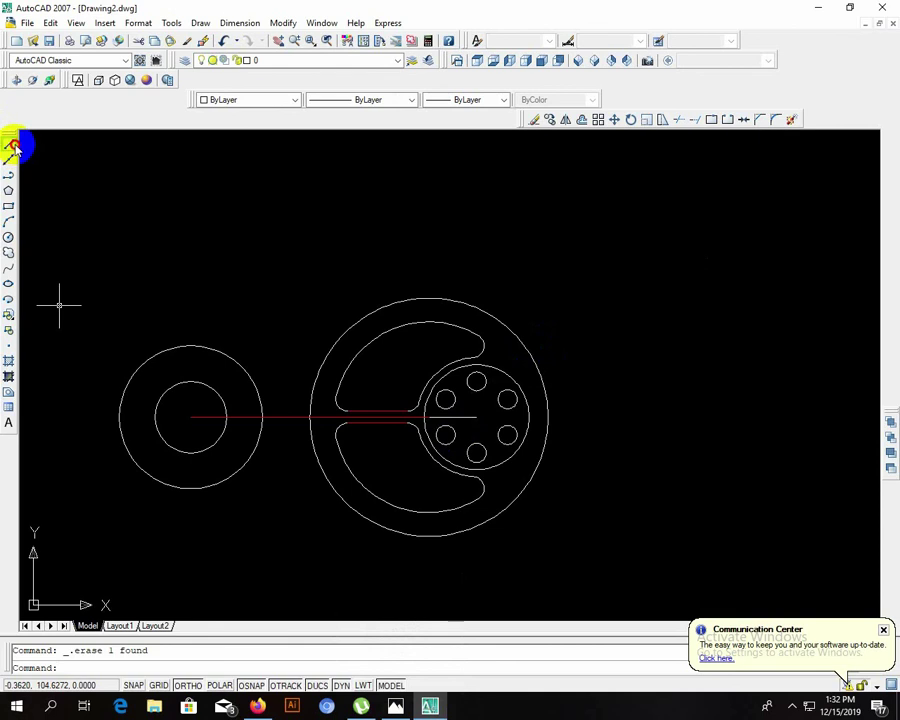
Step: Draw a trial horizontal line from the large circle's centre, then delete it
{"action": "left_click", "coordinate": [10, 145]}
{"action": "left_click", "coordinate": [428, 413]}
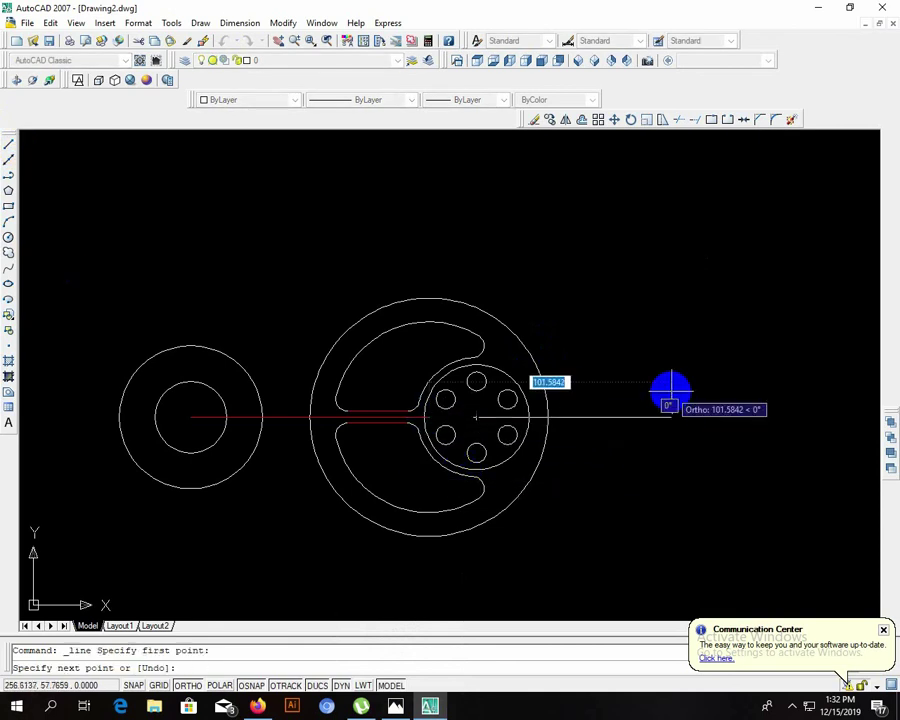
{"action": "left_click", "coordinate": [685, 414]}
{"action": "key", "text": "Escape"}
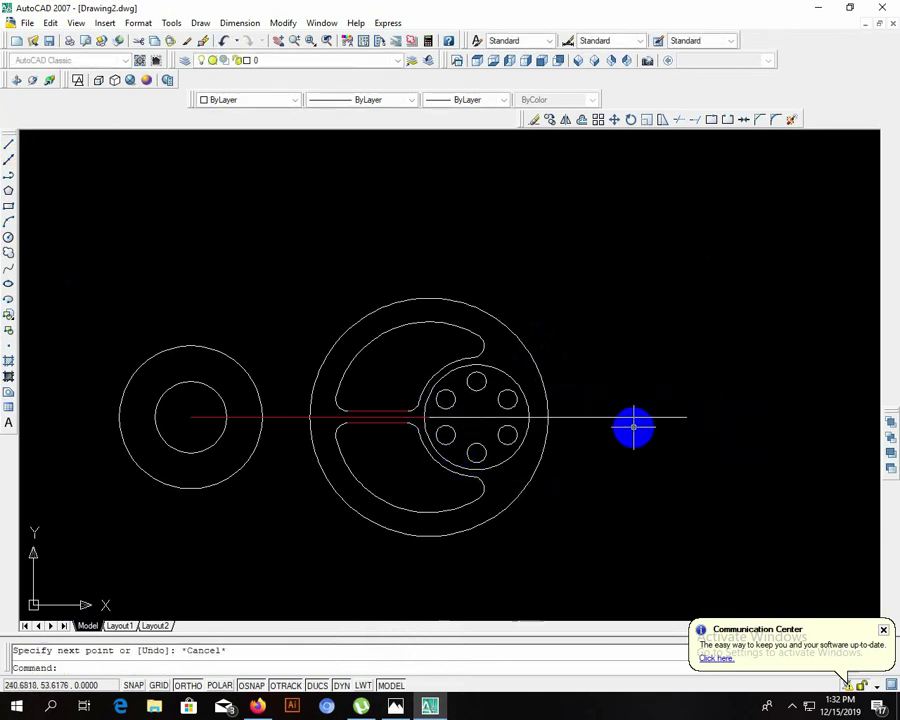
{"action": "left_click", "coordinate": [672, 416]}
{"action": "key", "text": "Delete"}
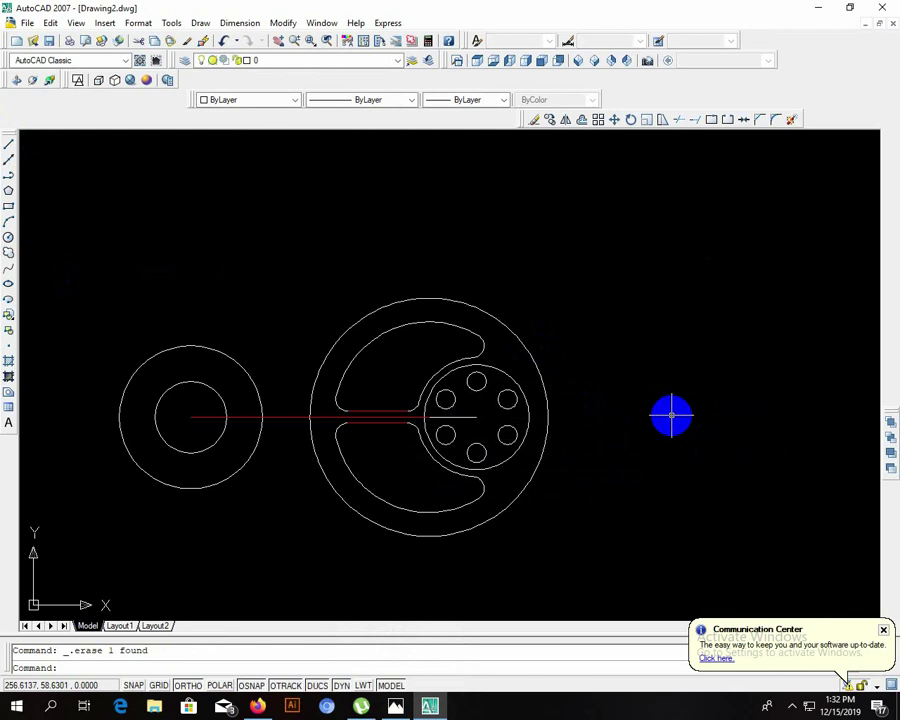
Step: Show and dismiss the hidden notification-area icons popup
{"action": "left_click", "coordinate": [791, 703]}
{"action": "left_click", "coordinate": [788, 706]}
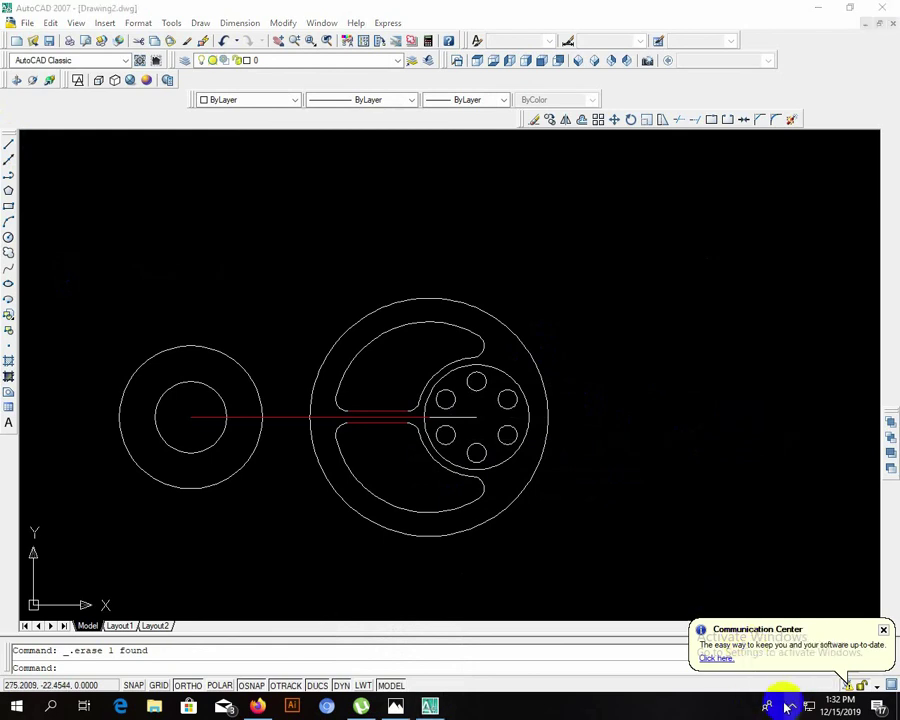
{"action": "left_click", "coordinate": [788, 706]}
{"action": "left_click", "coordinate": [818, 657]}
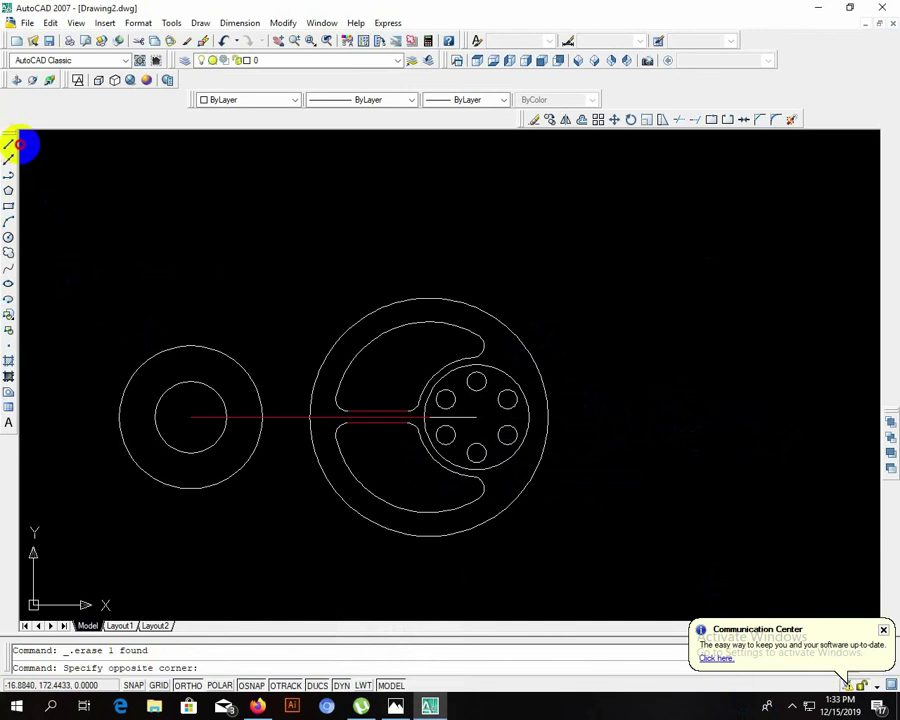
Step: Draw a 100-unit horizontal line right from the large circle's centre
{"action": "left_click", "coordinate": [10, 145]}
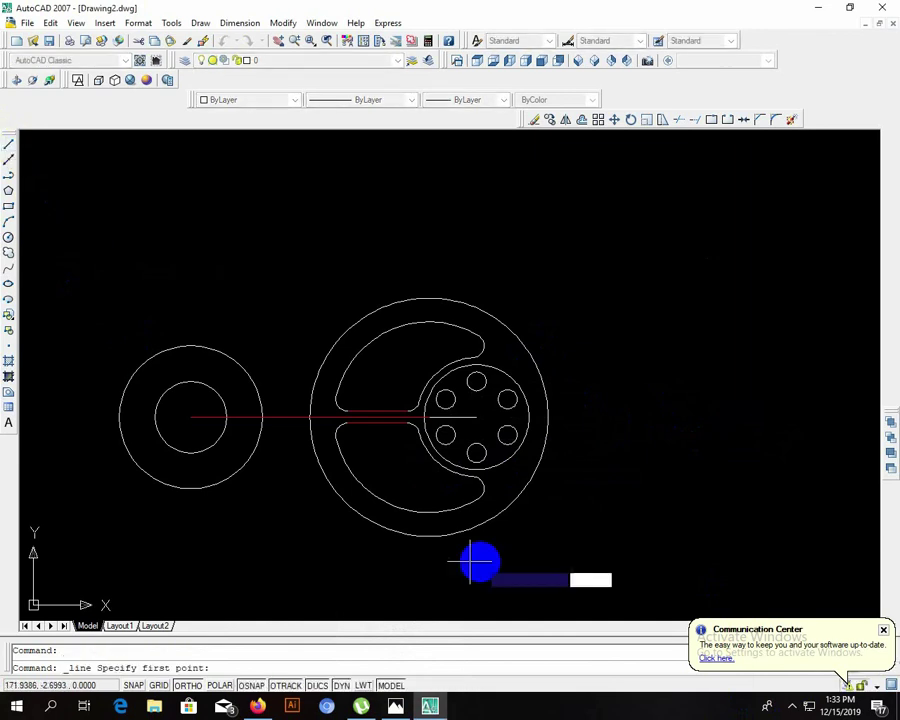
{"action": "left_click", "coordinate": [428, 416]}
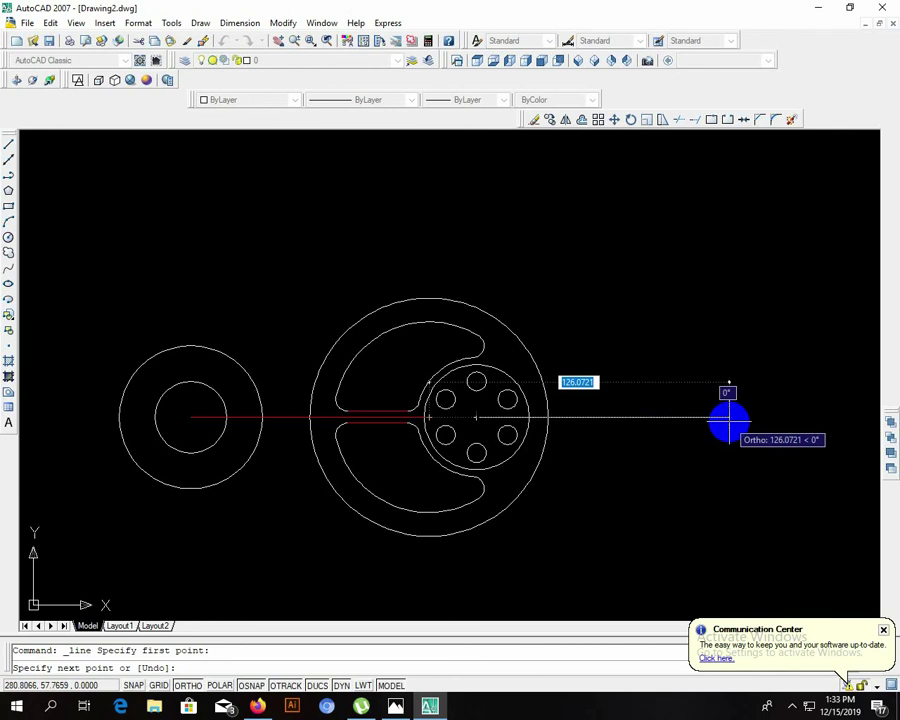
{"action": "type", "text": "100"}
{"action": "key", "text": "Return"}
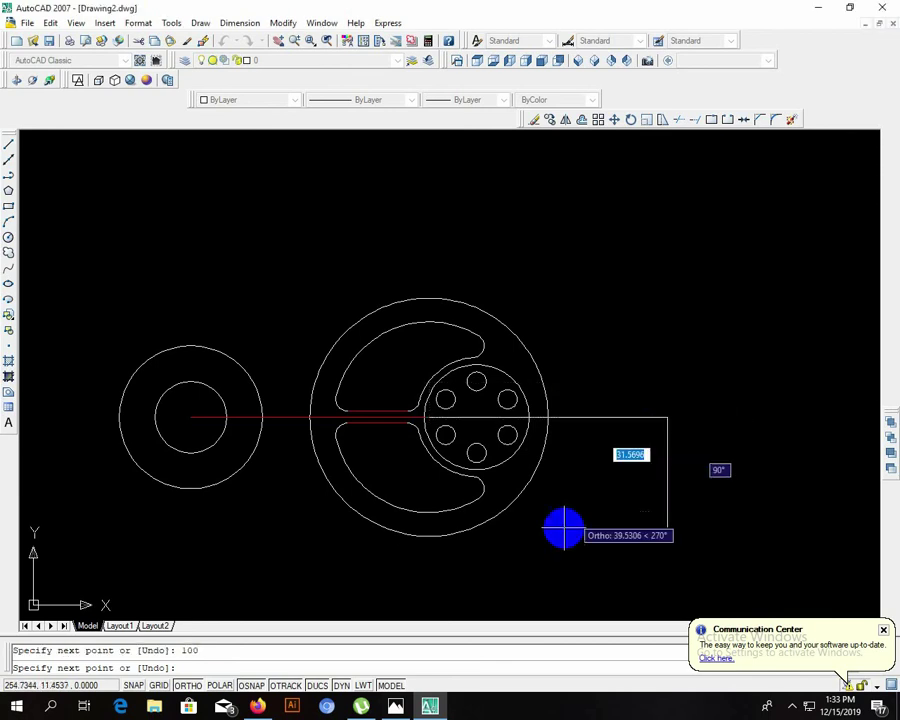
{"action": "key", "text": "Return"}
{"action": "left_click", "coordinate": [566, 416]}
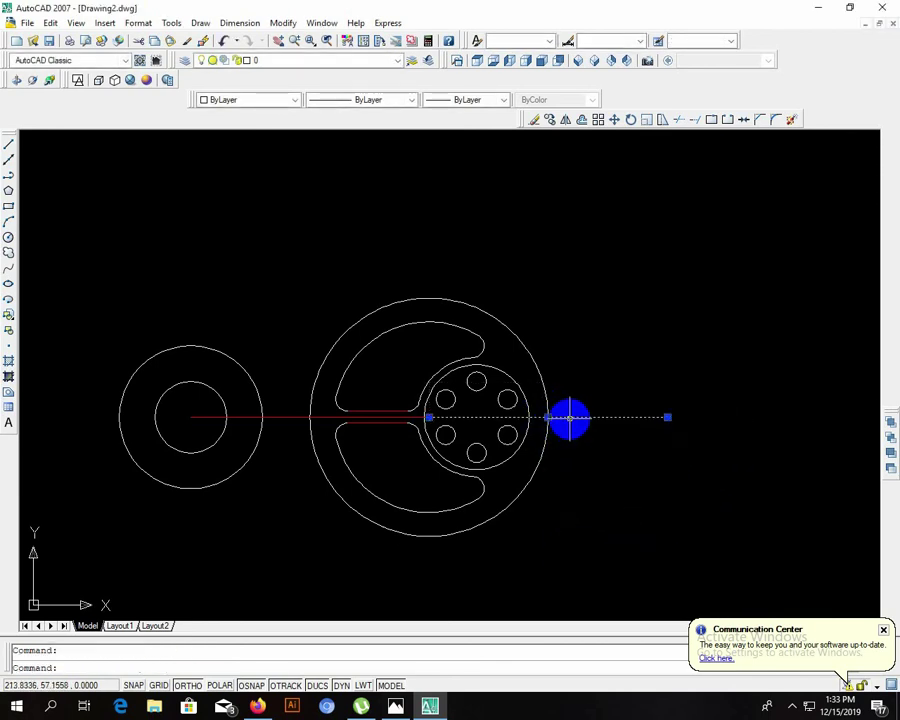
Step: Rotate the 100-unit line 45° about the large circle's centre so it rises up-right
{"action": "type", "text": "m"}
{"action": "key", "text": "Return"}
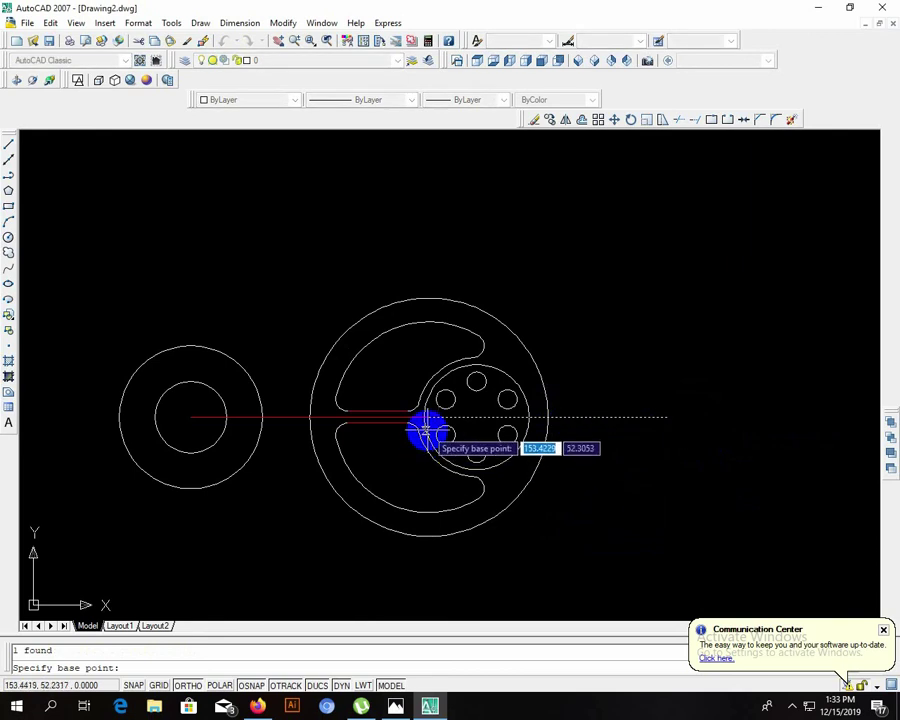
{"action": "left_click", "coordinate": [428, 416]}
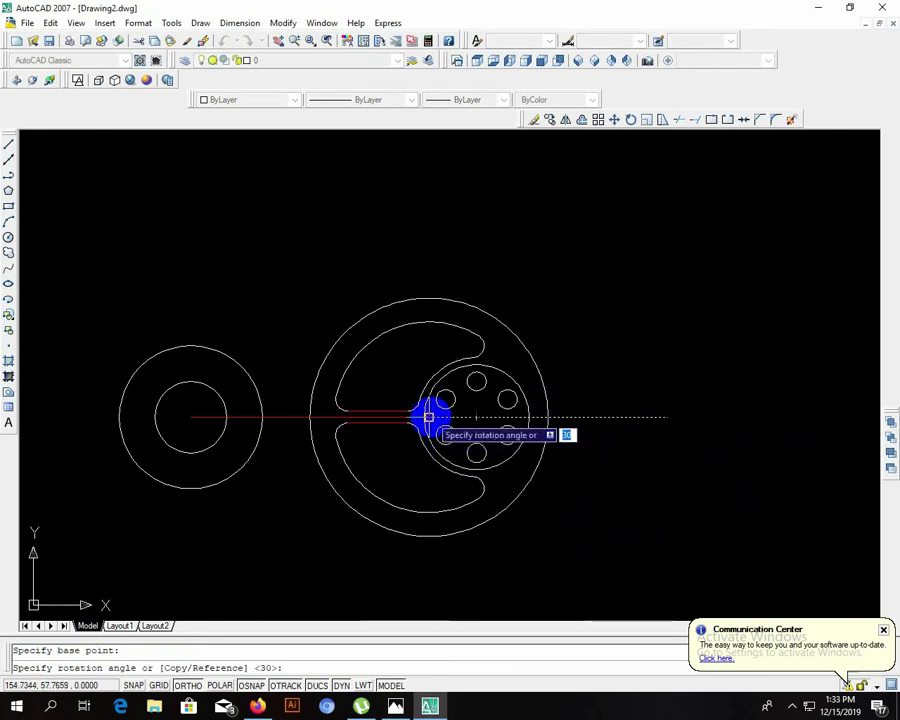
{"action": "type", "text": "6"}
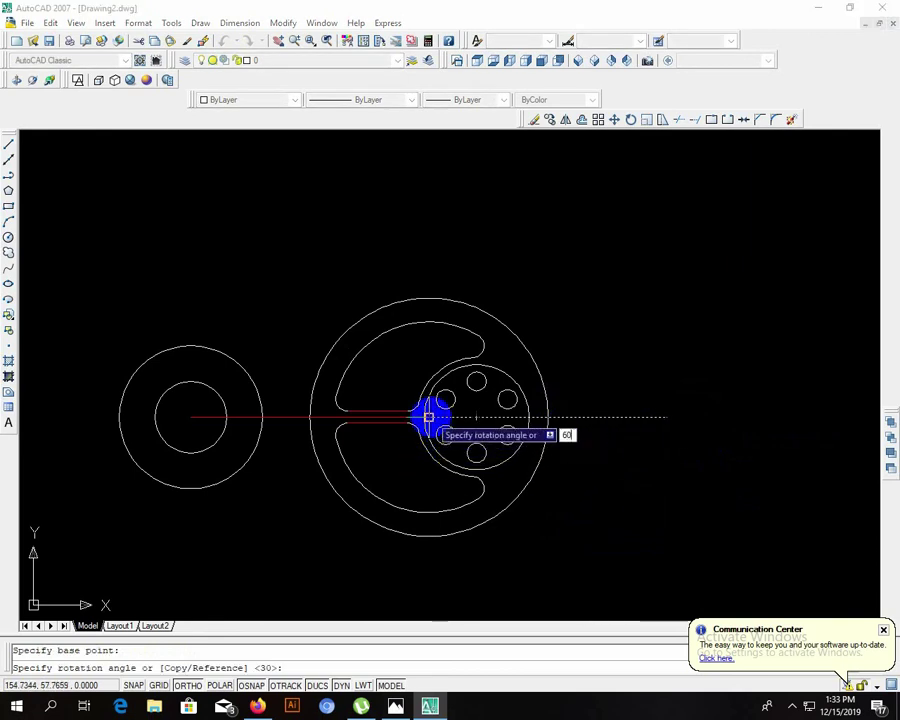
{"action": "key", "text": "Return"}
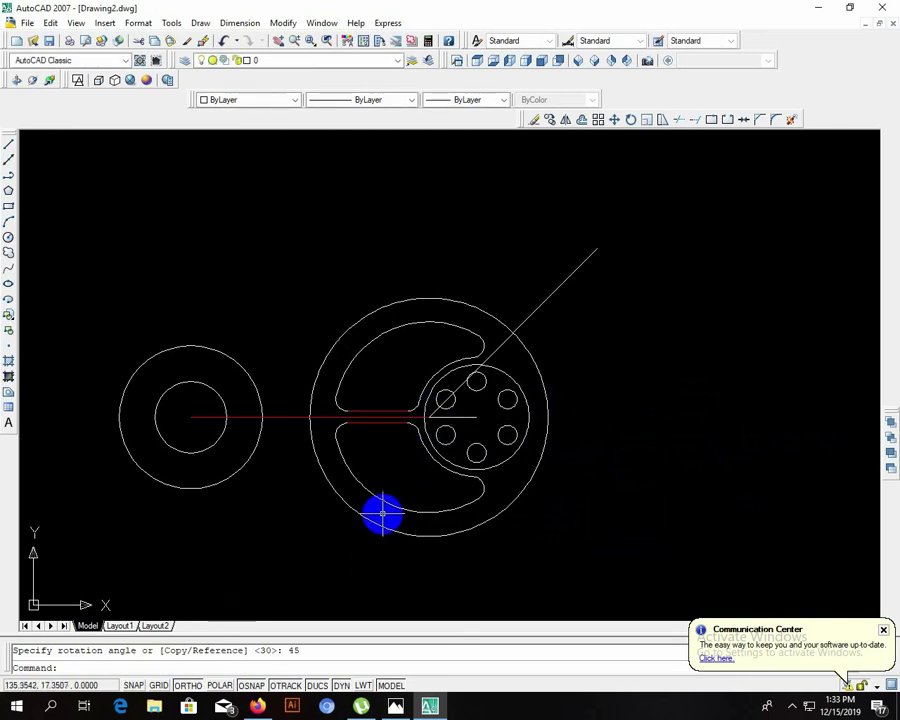
Step: Bring up the reference linkage drawing in Photos for comparison
{"action": "scroll", "coordinate": [284, 406], "scroll_direction": "down", "scroll_amount": 3}
{"action": "scroll", "coordinate": [384, 390], "scroll_direction": "up", "scroll_amount": 6}
{"action": "scroll", "coordinate": [331, 498], "scroll_direction": "down", "scroll_amount": 1}
{"action": "scroll", "coordinate": [331, 498], "scroll_direction": "down", "scroll_amount": 1}
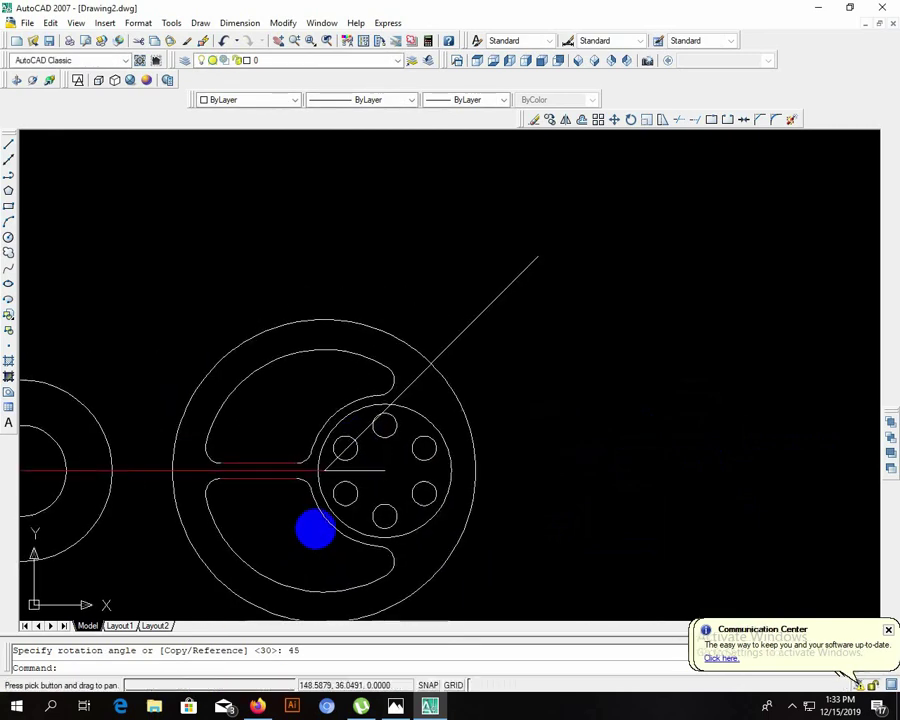
{"action": "left_click", "coordinate": [396, 706]}
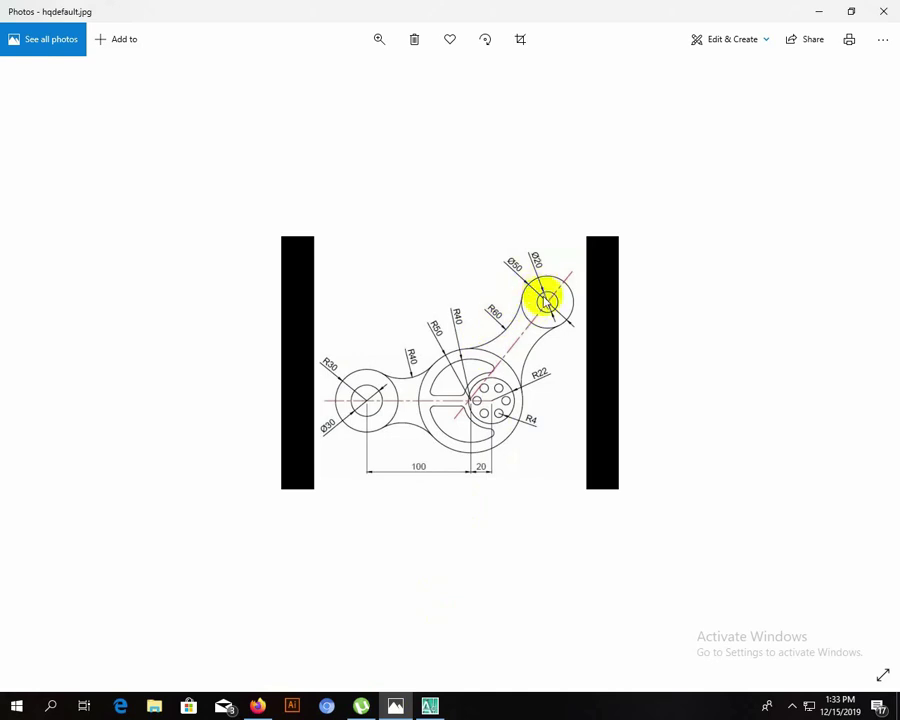
Step: Minimize the Photos reference after checking the Ø50/Ø20 boss, returning to Drawing2.dwg
{"action": "left_click", "coordinate": [812, 13]}
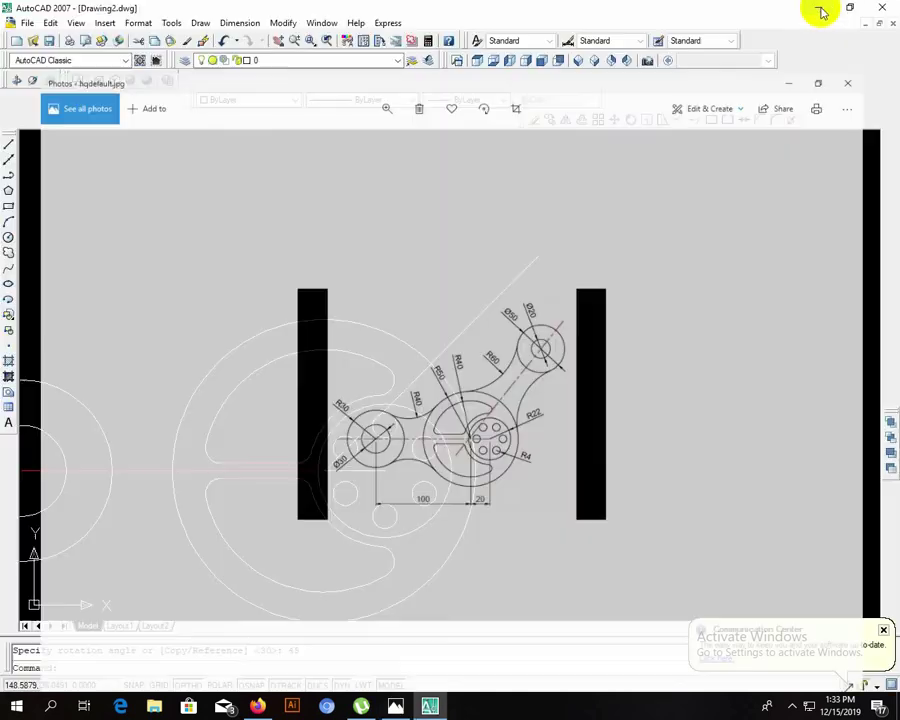
Step: Draw a Ø20 circle and a concentric Ø50 circle centred on the 45° line's upper end
{"action": "left_click", "coordinate": [200, 22]}
{"action": "mouse_move", "coordinate": [216, 212]}
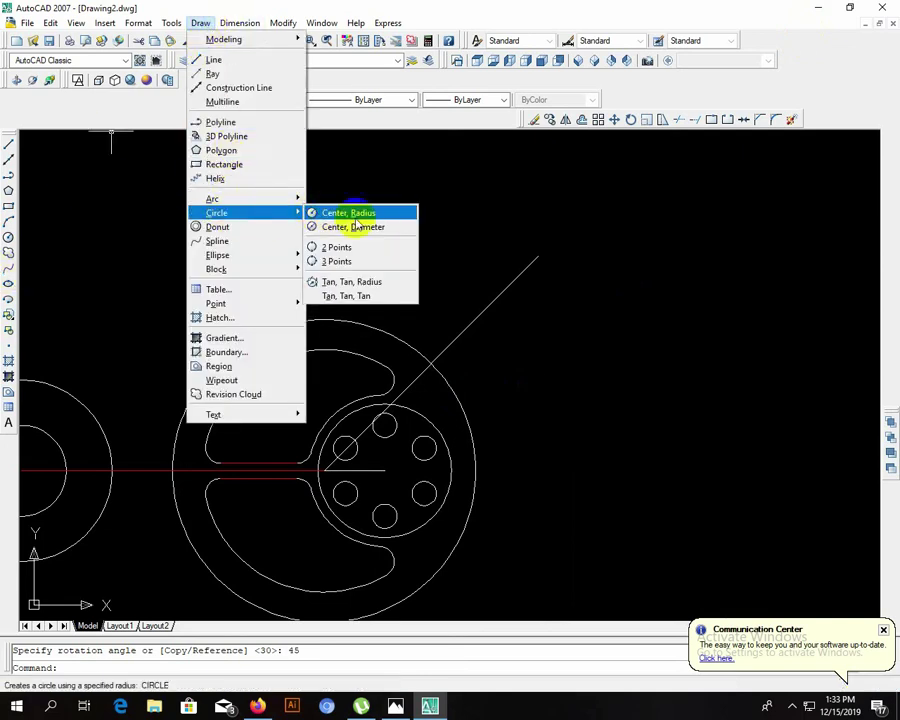
{"action": "left_click", "coordinate": [354, 227]}
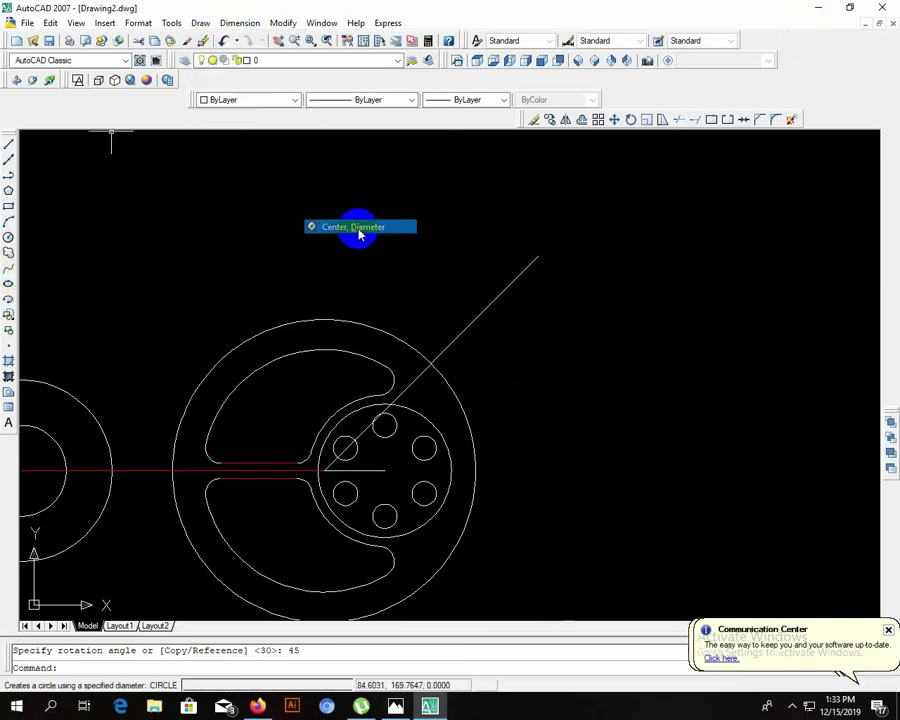
{"action": "left_click", "coordinate": [538, 257]}
{"action": "type", "text": "20"}
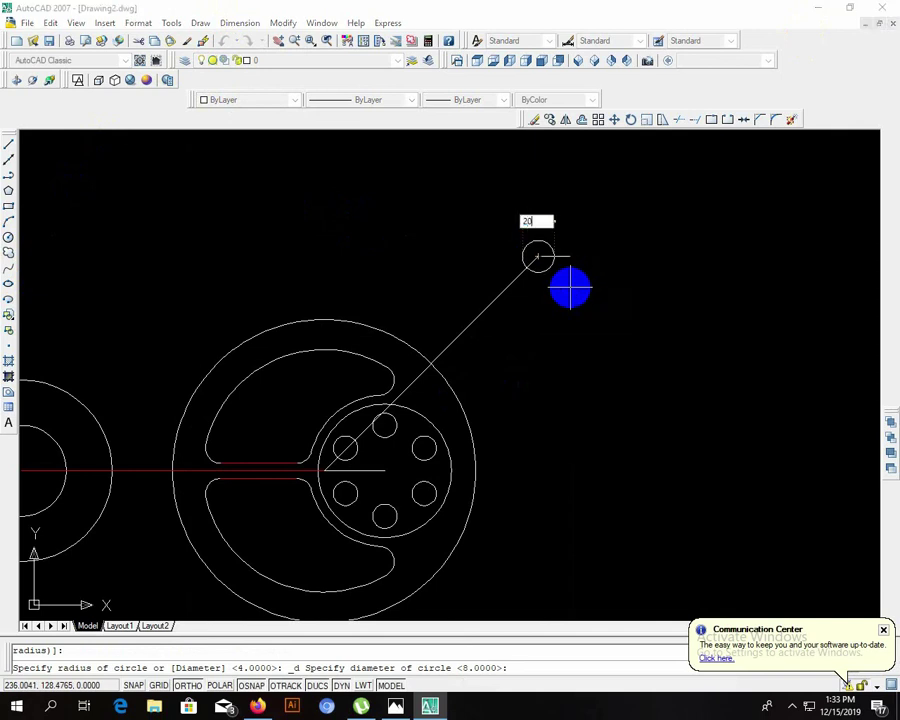
{"action": "key", "text": "Return"}
{"action": "left_click", "coordinate": [203, 23]}
{"action": "mouse_move", "coordinate": [217, 212]}
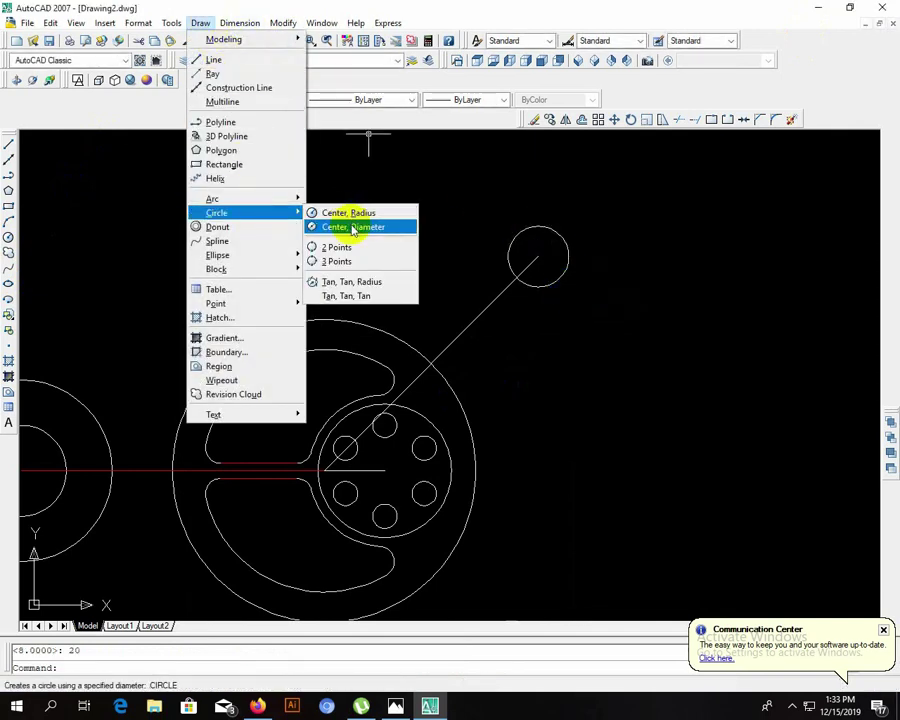
{"action": "left_click", "coordinate": [352, 227]}
{"action": "left_click", "coordinate": [538, 257]}
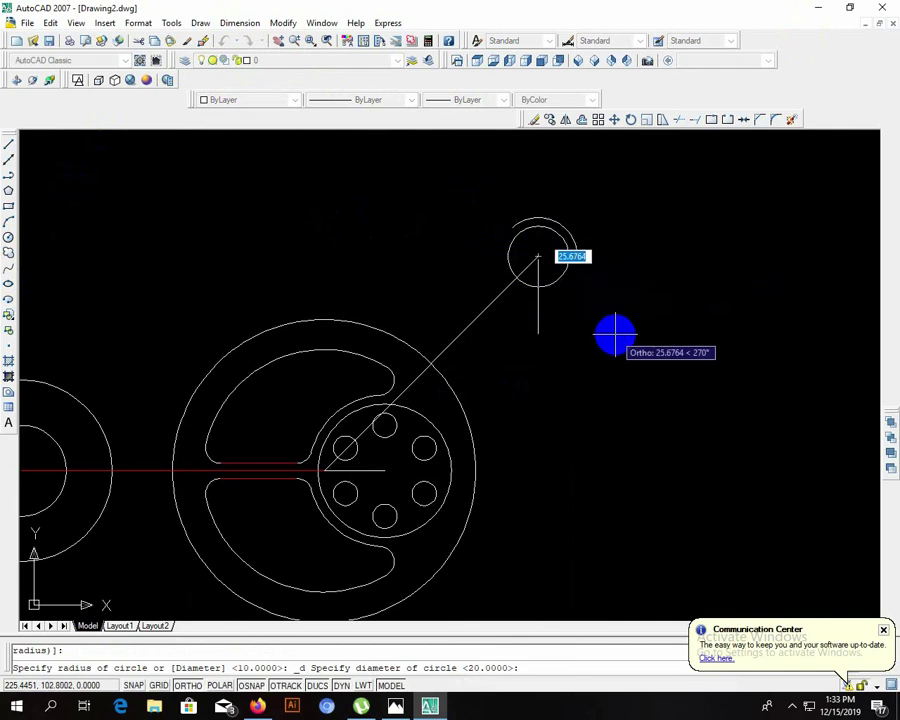
{"action": "type", "text": "50"}
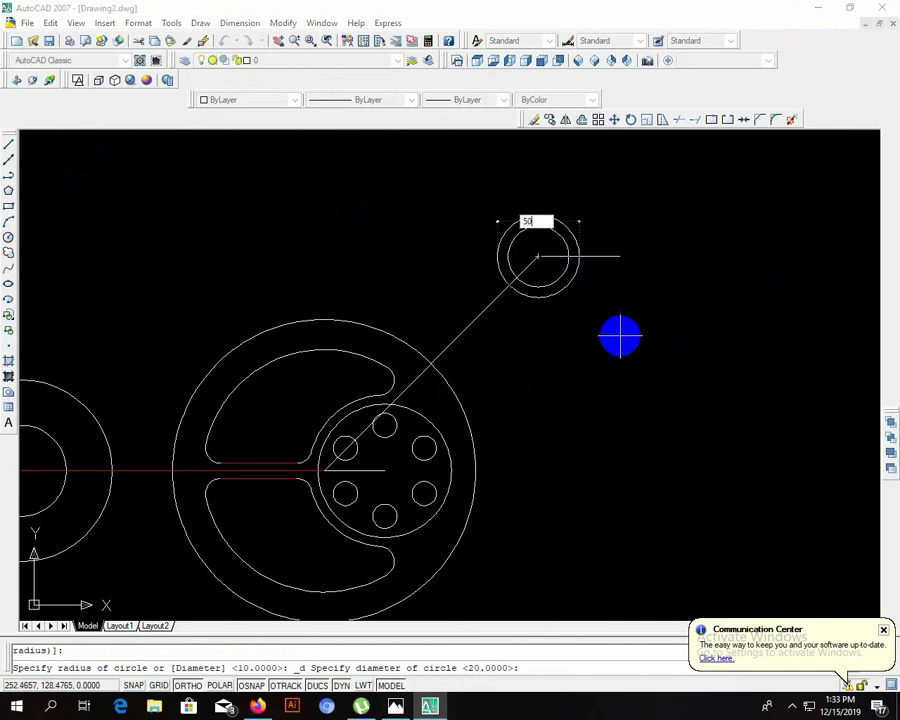
{"action": "key", "text": "Return"}
{"action": "middle_click_drag", "start_coordinate": [347, 374], "coordinate": [518, 350]}
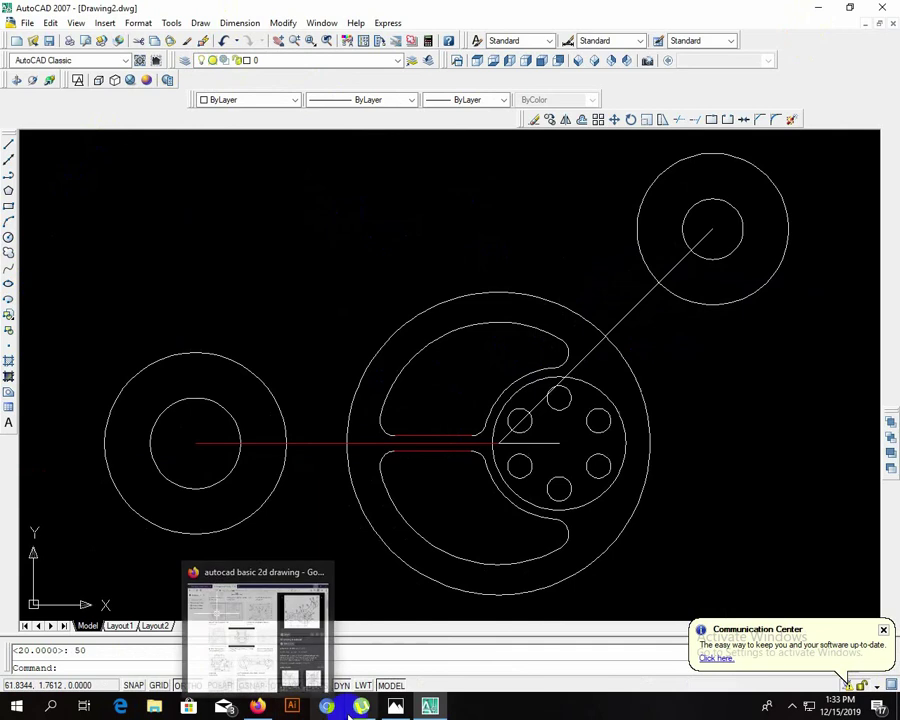
{"action": "left_click", "coordinate": [396, 708]}
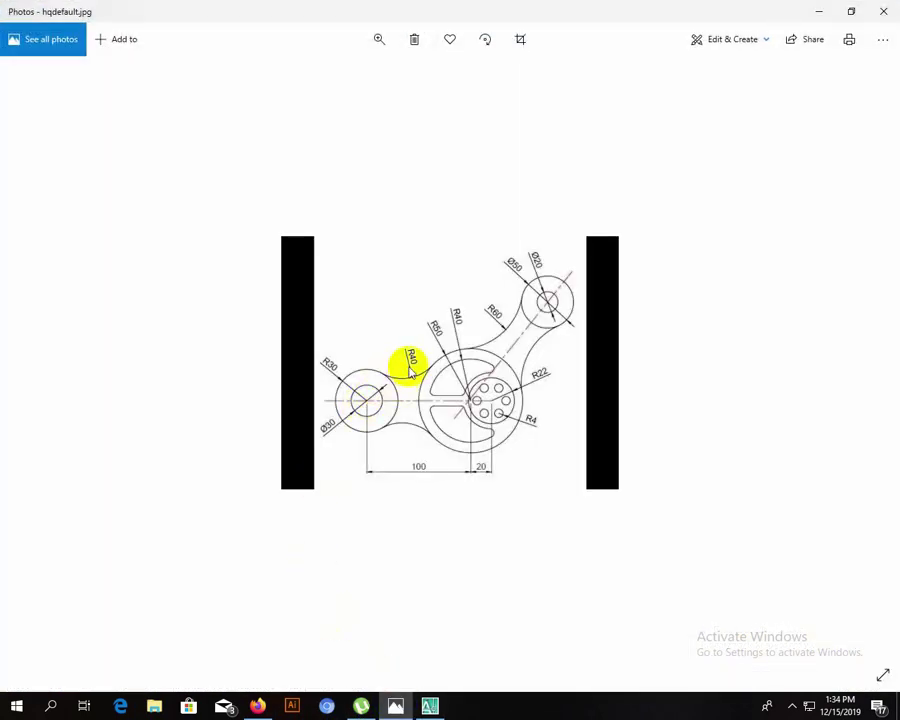
{"action": "scroll", "coordinate": [408, 370], "scroll_direction": "up", "scroll_amount": 1, "text": "ctrl"}
{"action": "scroll", "coordinate": [408, 370], "scroll_direction": "up", "scroll_amount": 2, "text": "ctrl"}
{"action": "scroll", "coordinate": [408, 370], "scroll_direction": "up", "scroll_amount": 1, "text": "ctrl"}
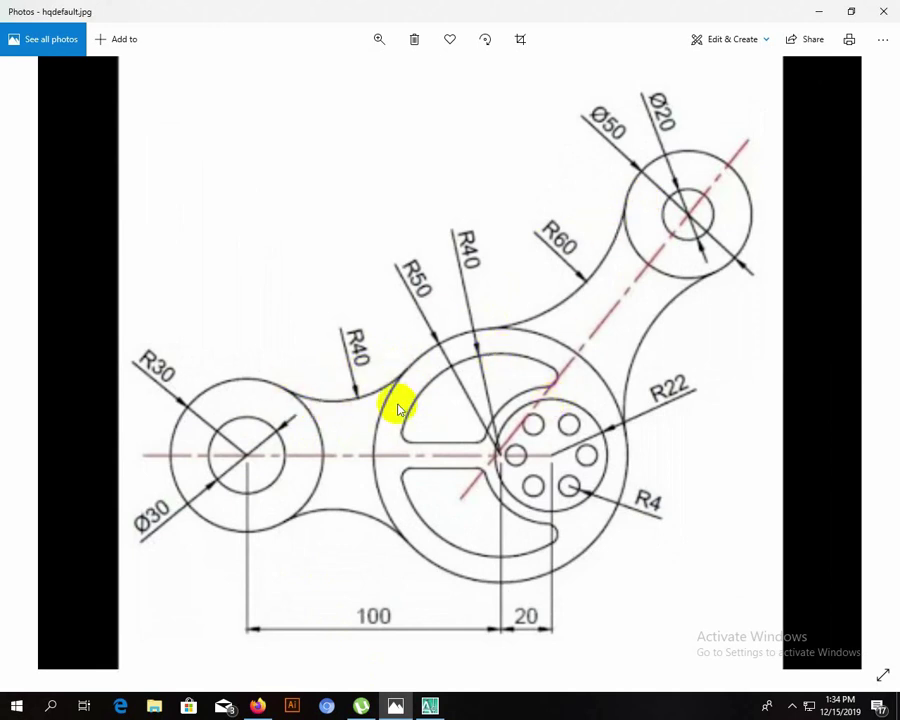
{"action": "left_click", "coordinate": [818, 12]}
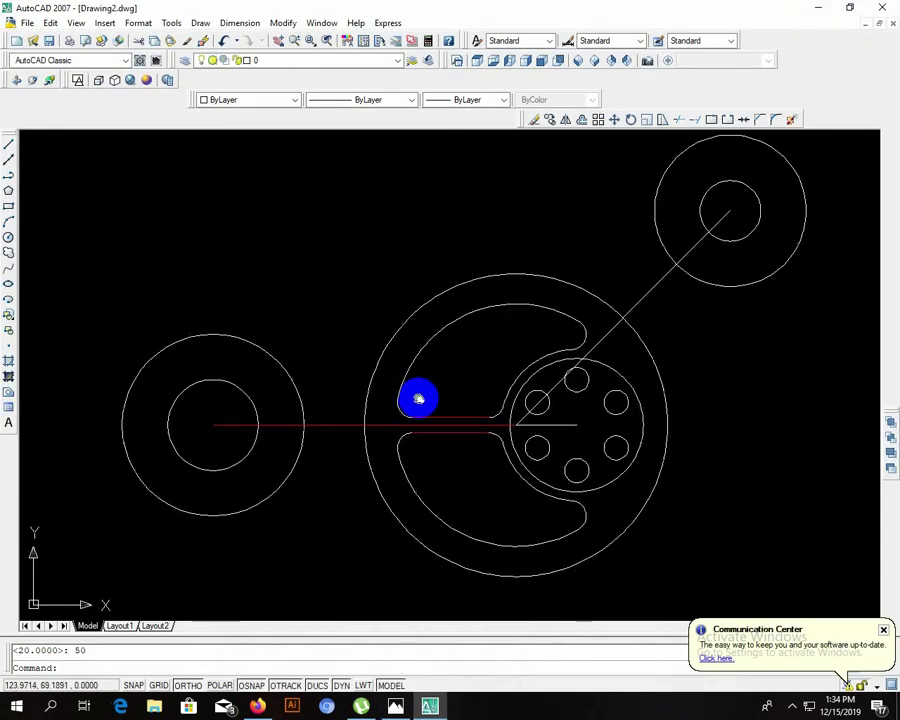
Step: Draw a Tan, Tan, Radius circle of radius 40 touching the left boss and the large hub ring
{"action": "left_click", "coordinate": [200, 22]}
{"action": "mouse_move", "coordinate": [216, 212]}
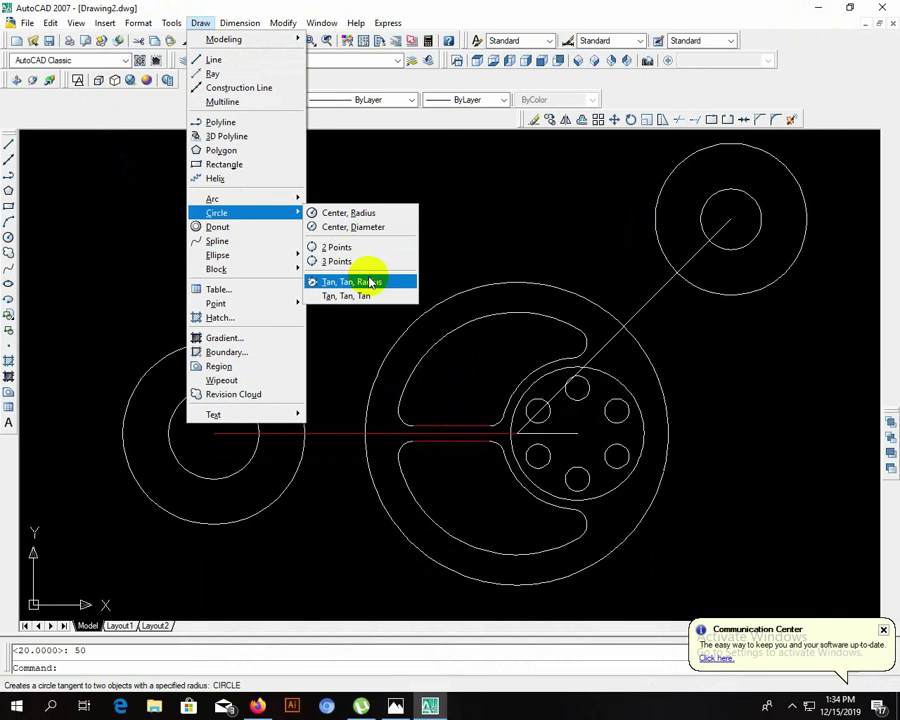
{"action": "left_click", "coordinate": [370, 282]}
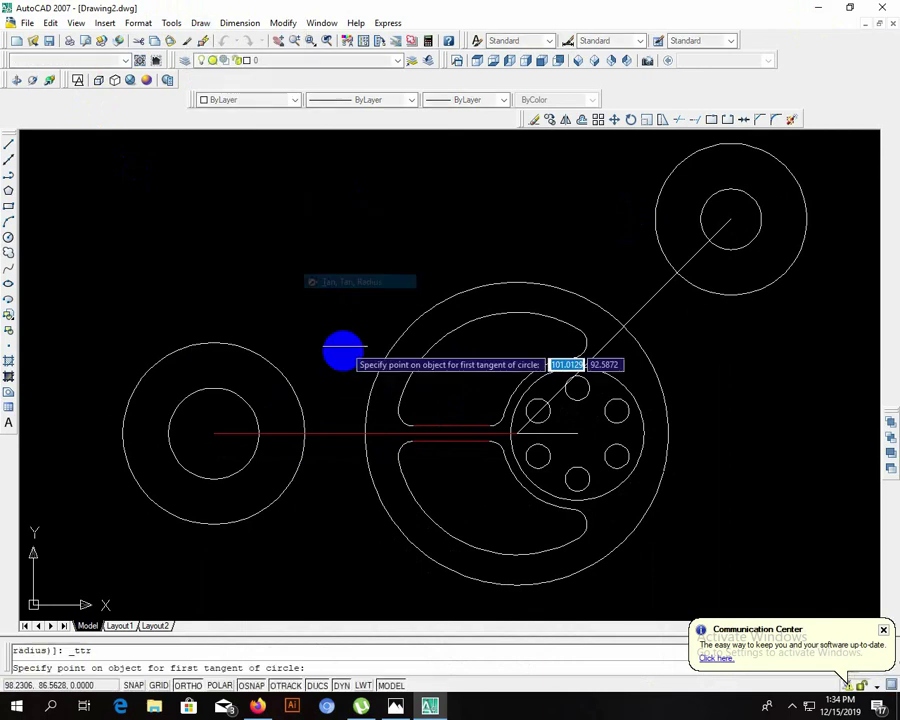
{"action": "left_click", "coordinate": [275, 364]}
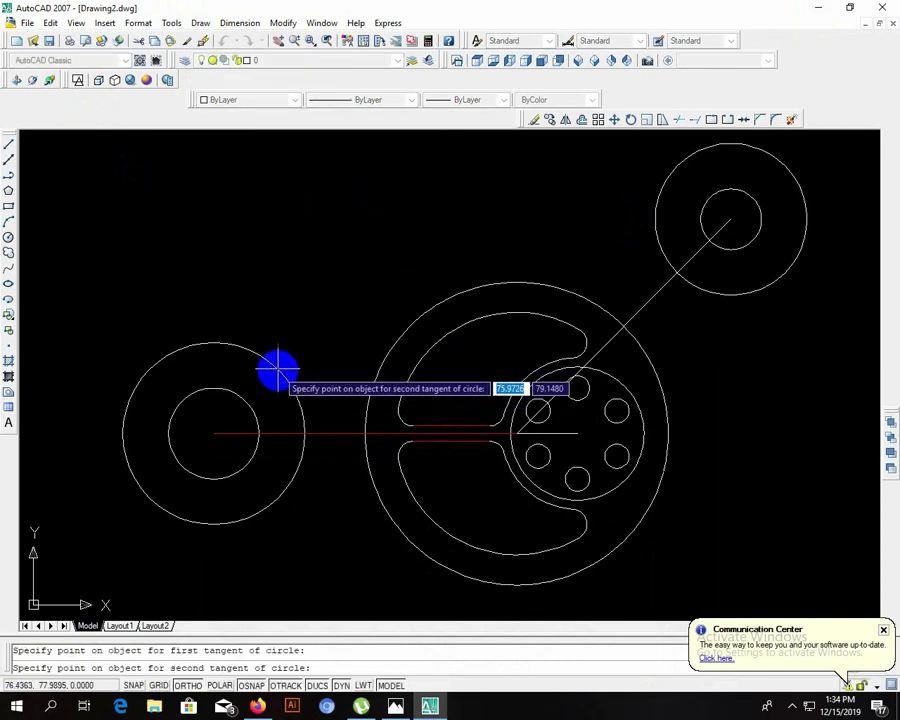
{"action": "left_click", "coordinate": [382, 361]}
{"action": "type", "text": "40"}
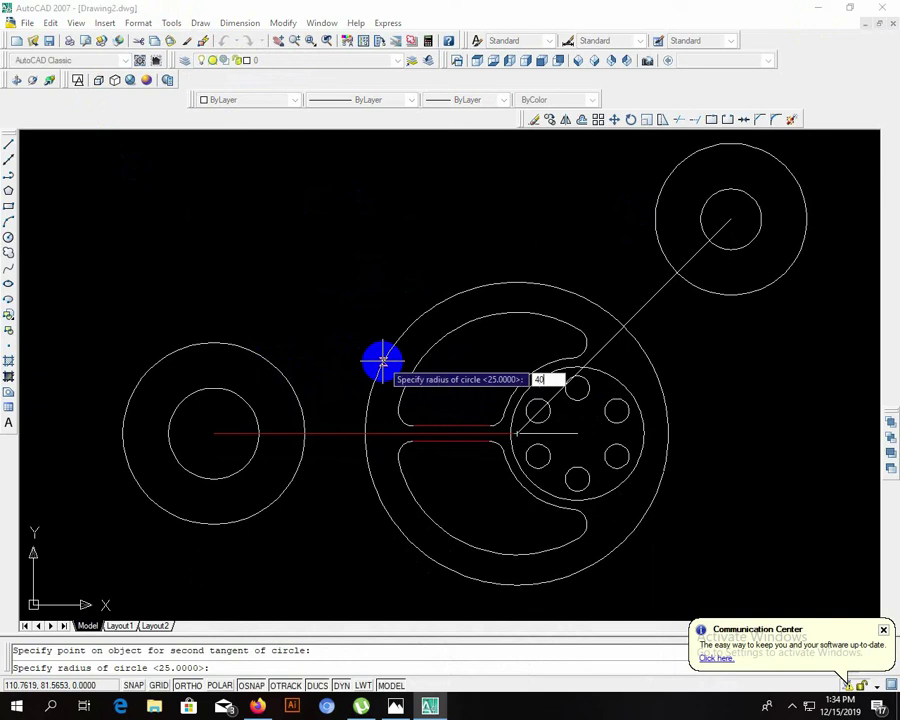
{"action": "key", "text": "Return"}
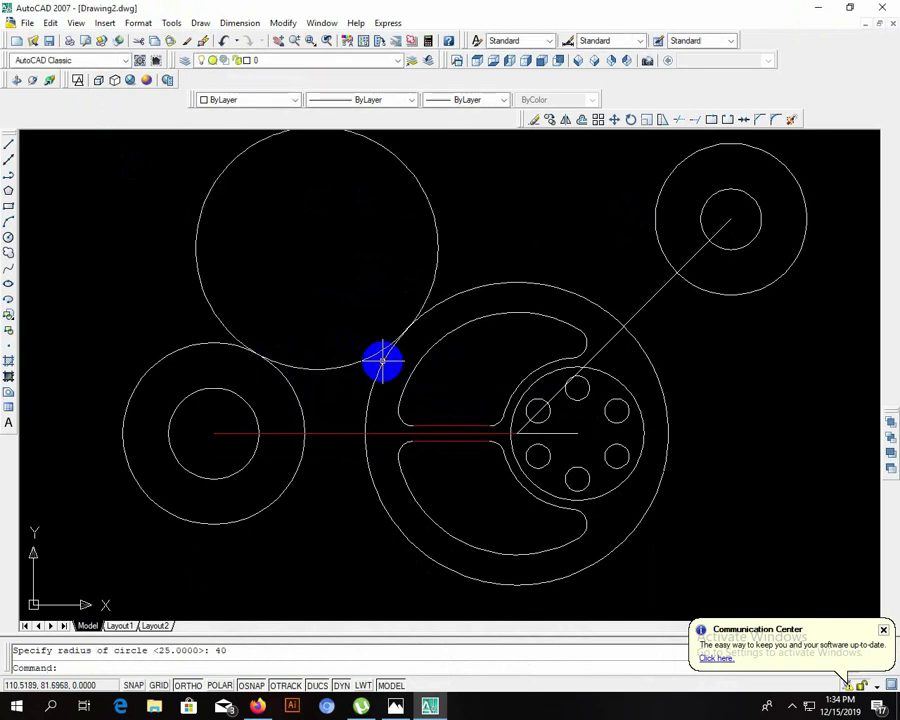
{"action": "middle_click_drag", "start_coordinate": [570, 345], "coordinate": [478, 426]}
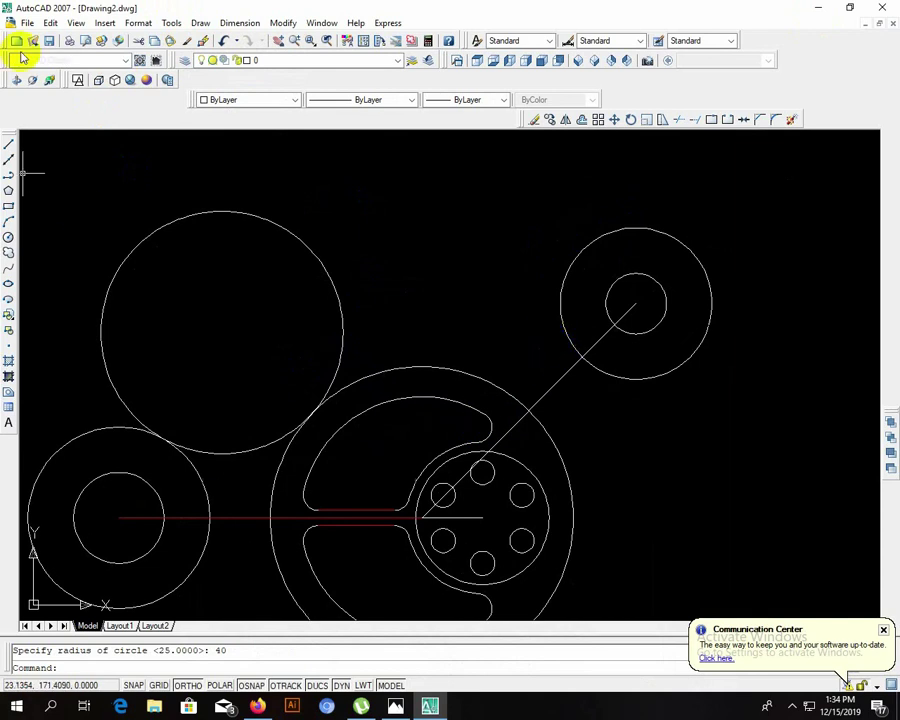
Step: Draw a Tan, Tan, Radius circle of radius 60 touching the large ring and the upper Ø50 boss
{"action": "left_click", "coordinate": [200, 22]}
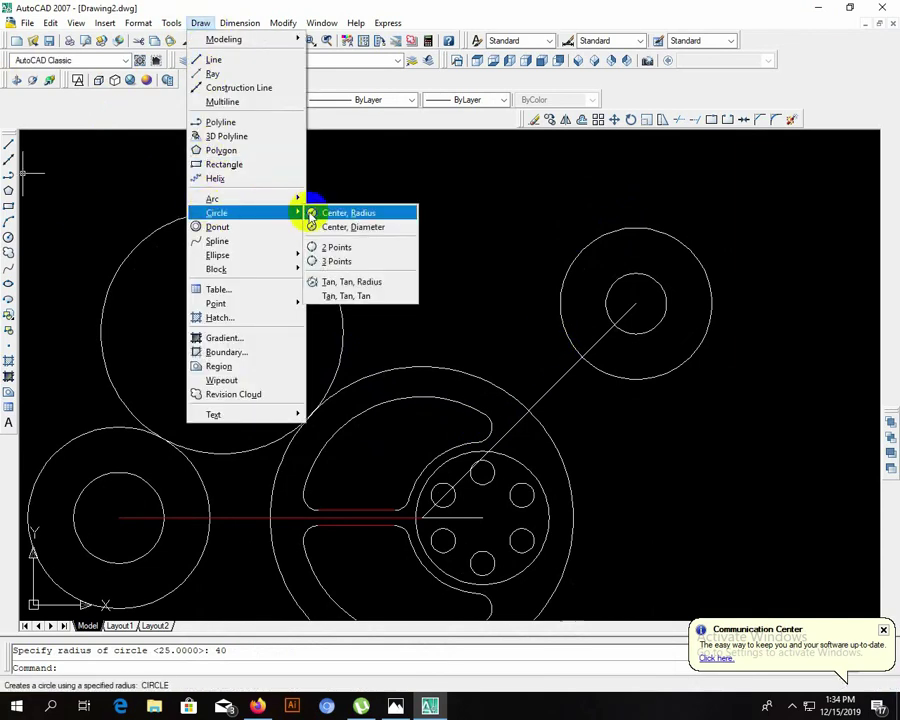
{"action": "left_click", "coordinate": [336, 279]}
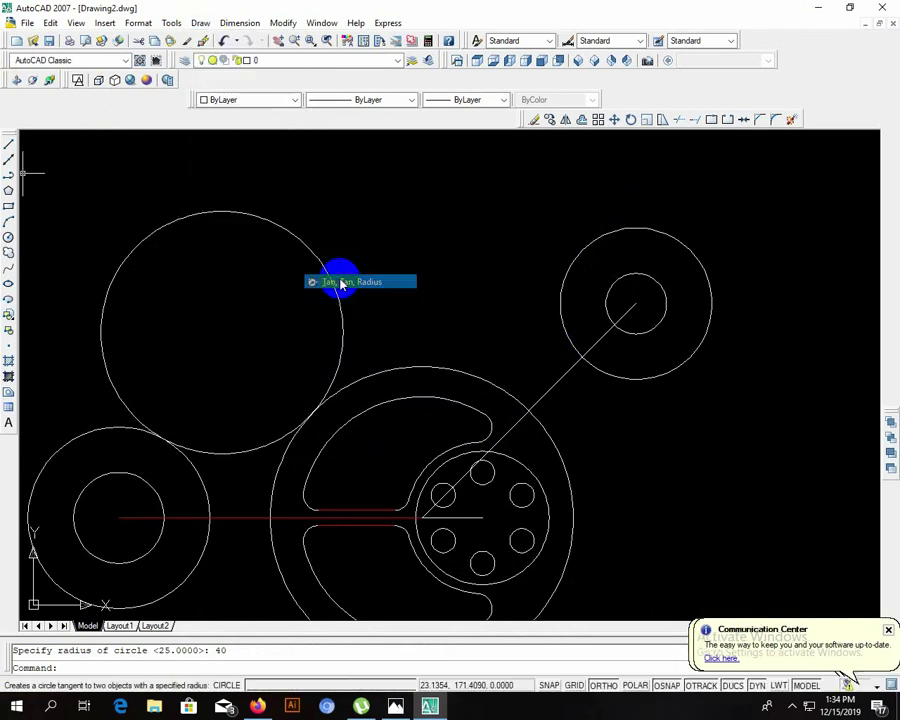
{"action": "left_click", "coordinate": [484, 378]}
{"action": "left_click", "coordinate": [561, 320]}
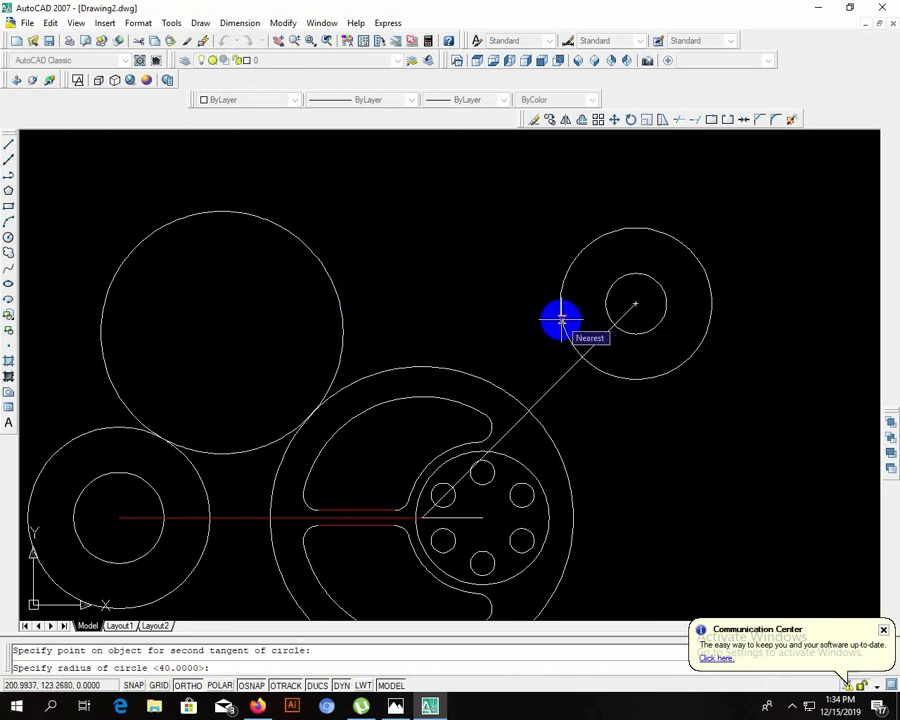
{"action": "type", "text": "6"}
{"action": "key", "text": "Return"}
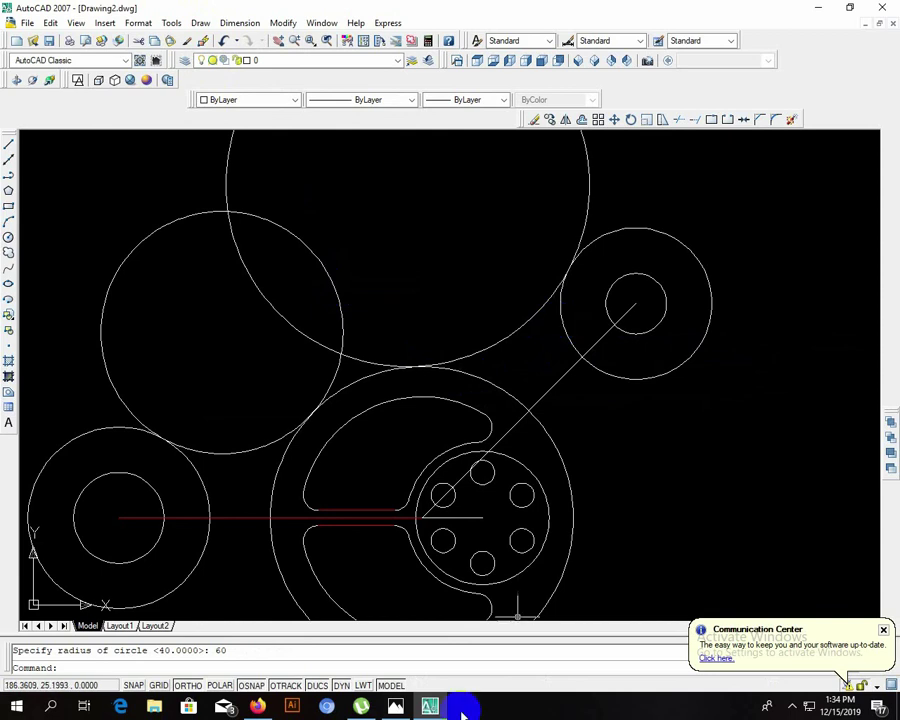
{"action": "mouse_move", "coordinate": [361, 706]}
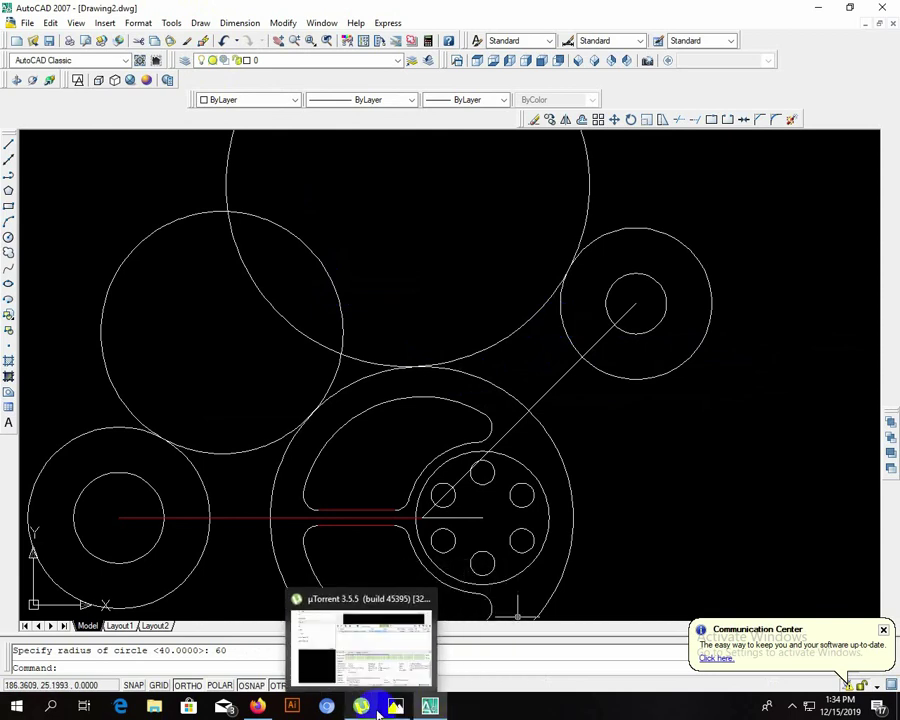
{"action": "left_click", "coordinate": [397, 708]}
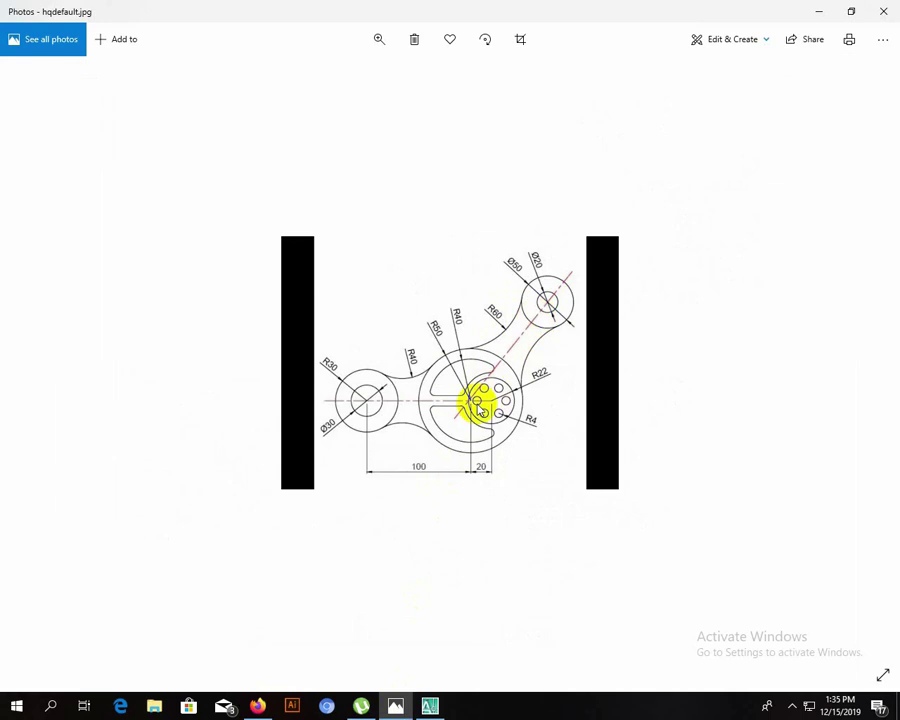
{"action": "left_click", "coordinate": [817, 13]}
Step: Delete the radius-60 circle and the old 45° diagonal line
{"action": "left_click", "coordinate": [531, 316]}
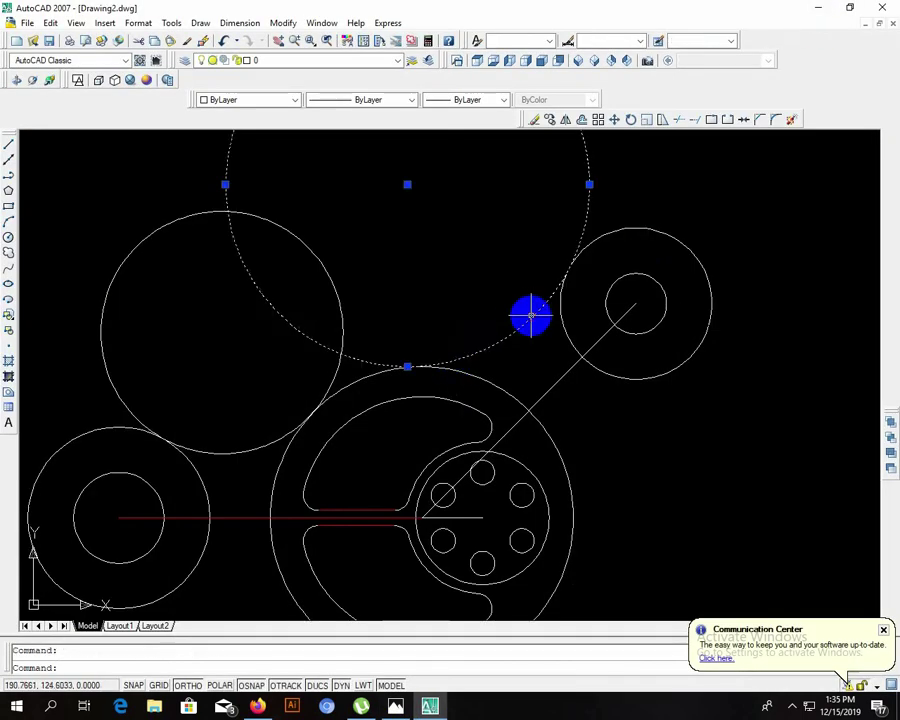
{"action": "key", "text": "Delete"}
{"action": "left_click", "coordinate": [555, 381]}
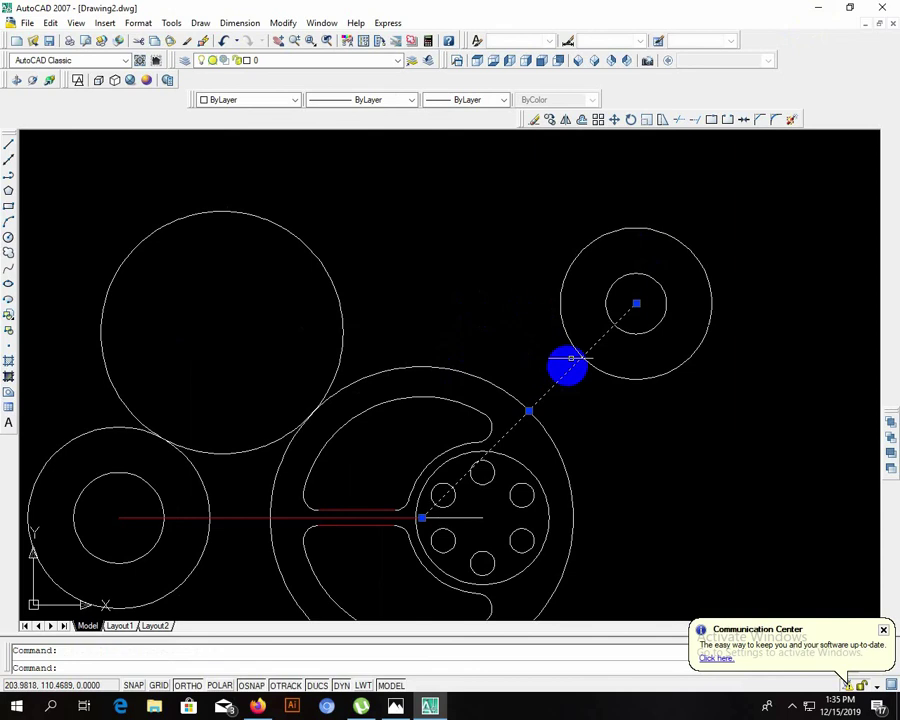
{"action": "left_click", "coordinate": [636, 300]}
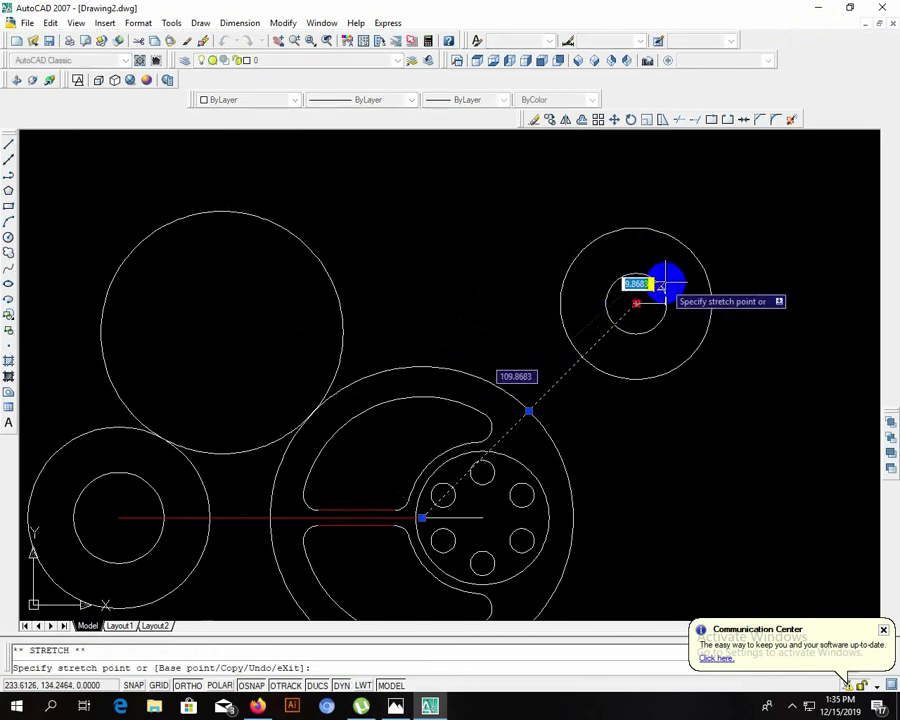
{"action": "key", "text": "Escape"}
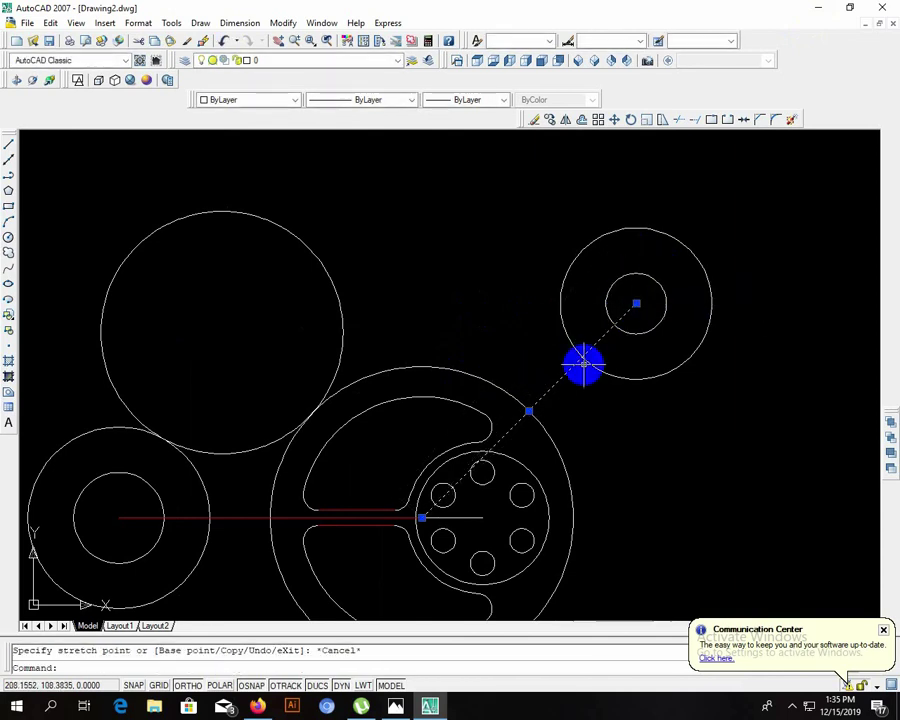
{"action": "key", "text": "Delete"}
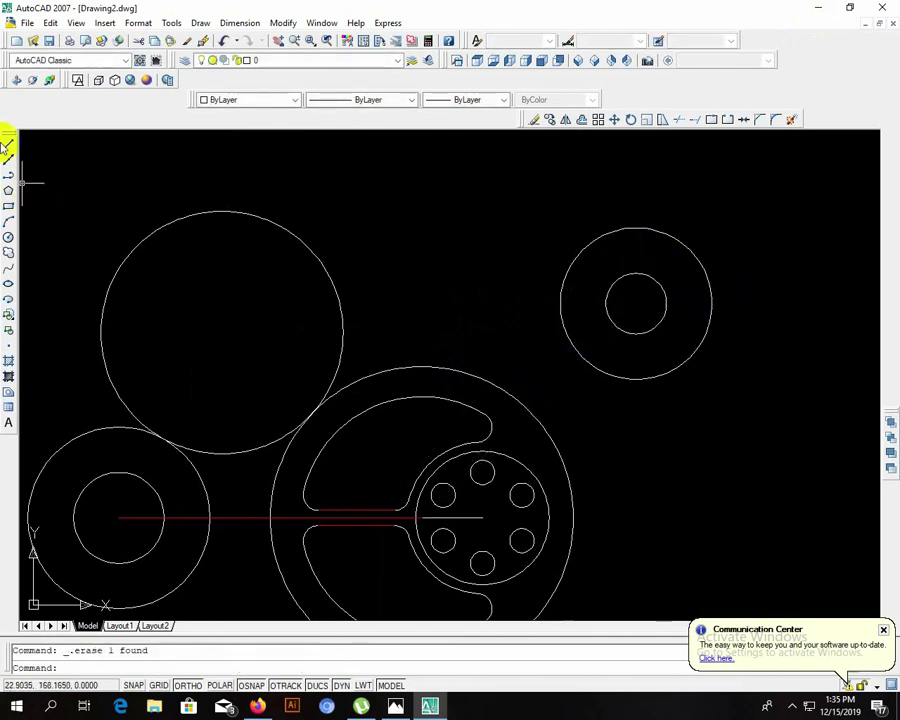
Step: Draw a 120-unit horizontal line running right from the hub centre
{"action": "left_click", "coordinate": [8, 143]}
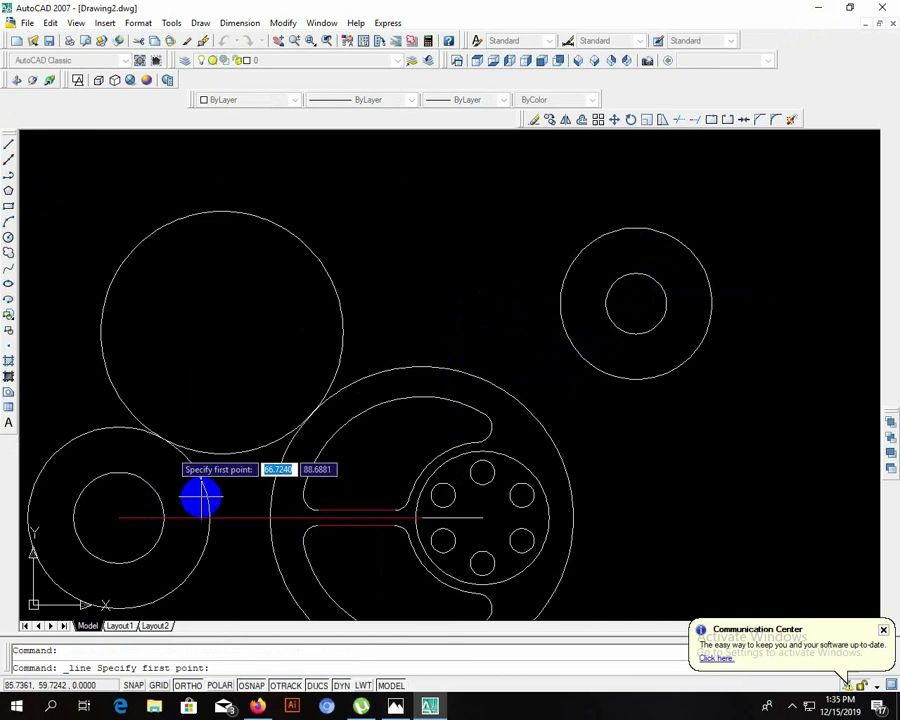
{"action": "left_click", "coordinate": [421, 518]}
{"action": "type", "text": "120"}
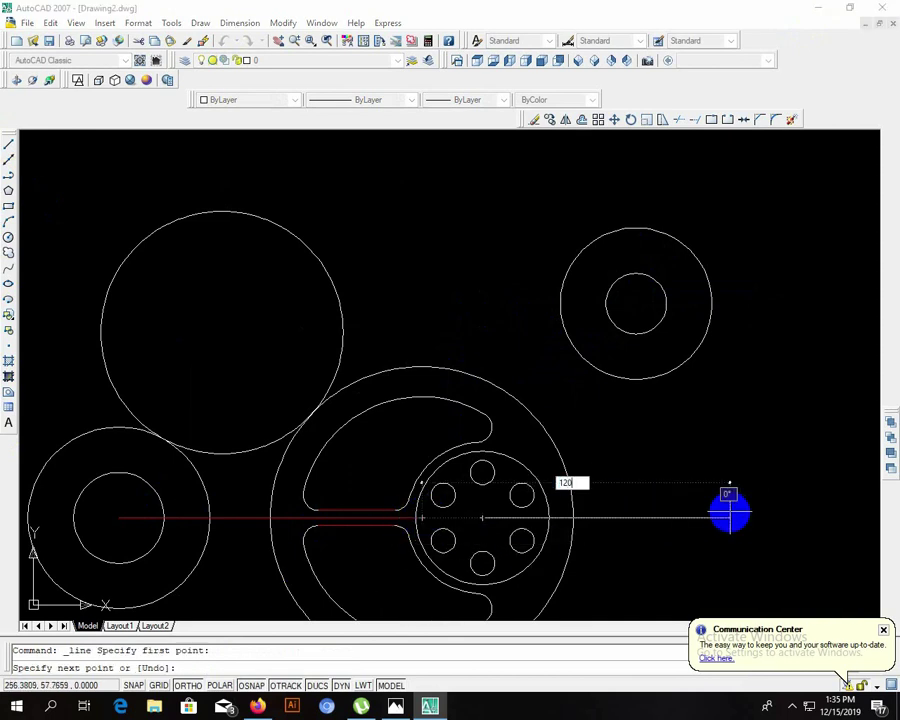
{"action": "key", "text": "Return"}
{"action": "key", "text": "Return"}
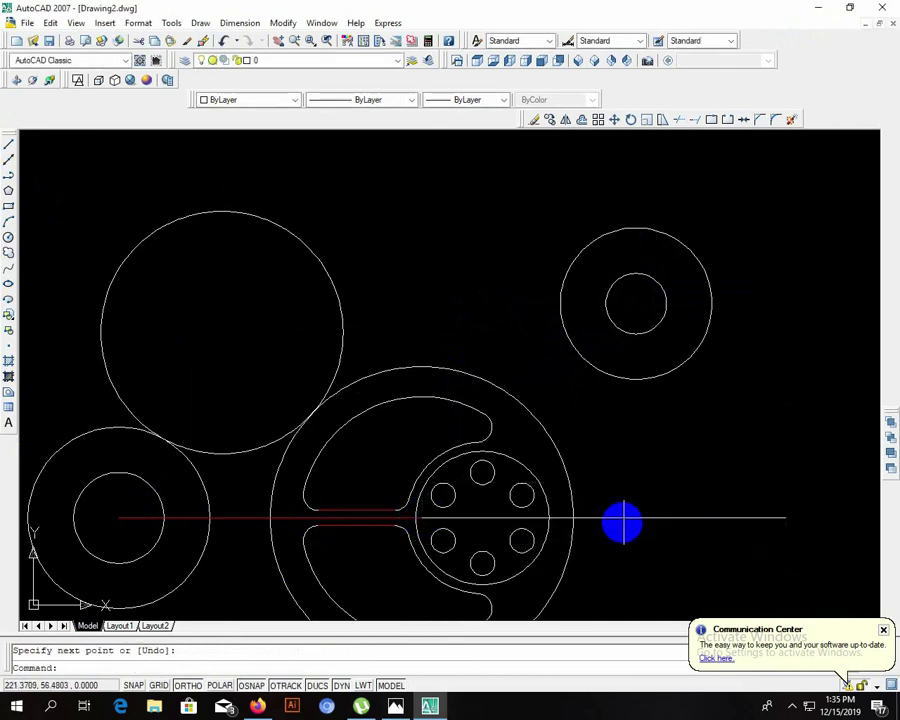
{"action": "left_click", "coordinate": [635, 519]}
{"action": "type", "text": "ro"}
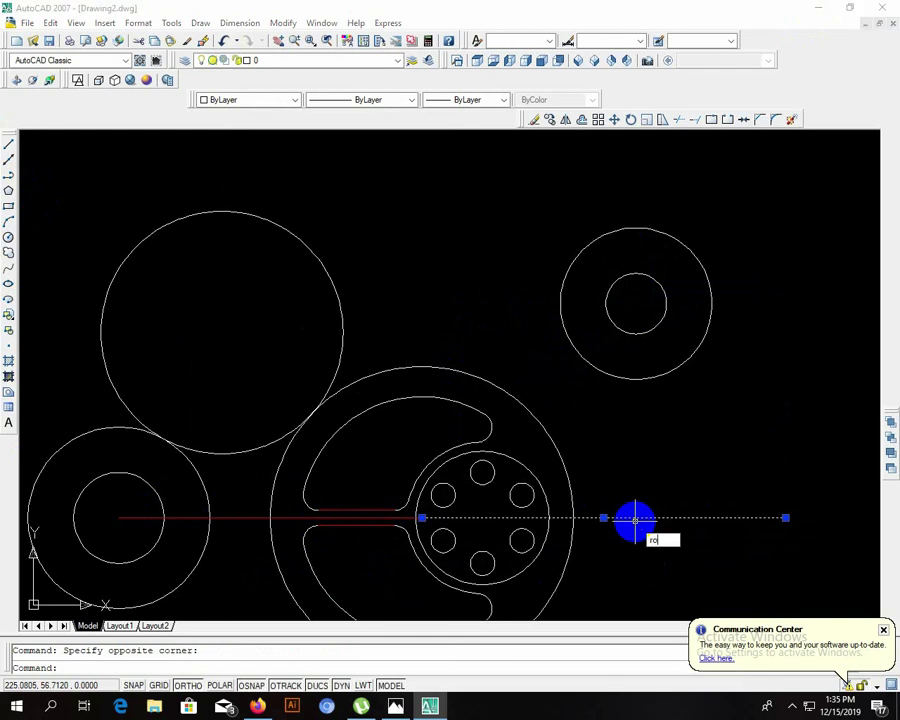
Step: Rotate the new 120-unit line 45° about the hub centre
{"action": "key", "text": "Return"}
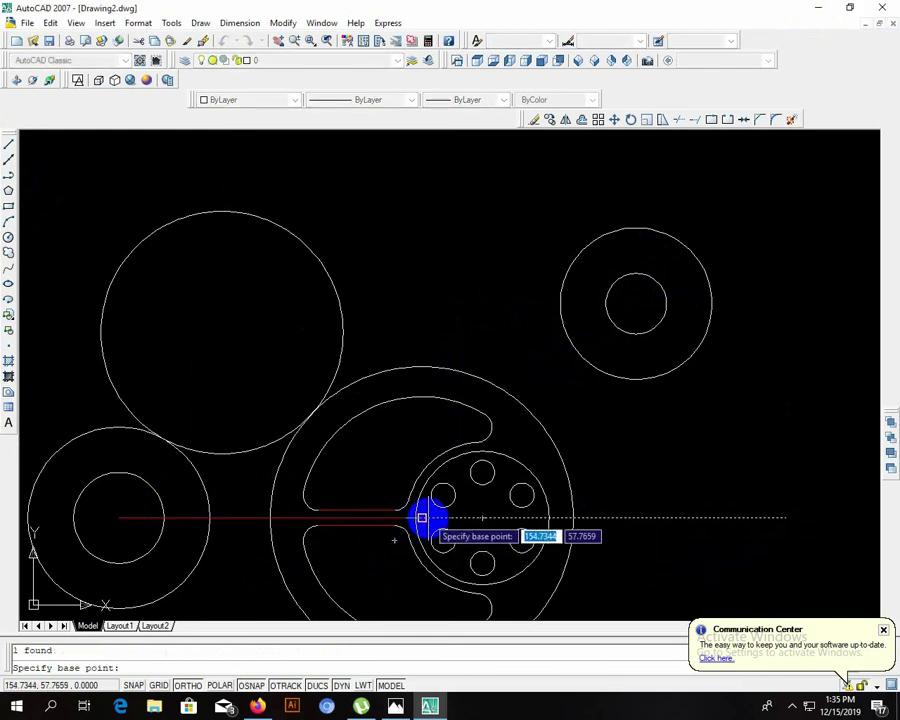
{"action": "left_click", "coordinate": [421, 517]}
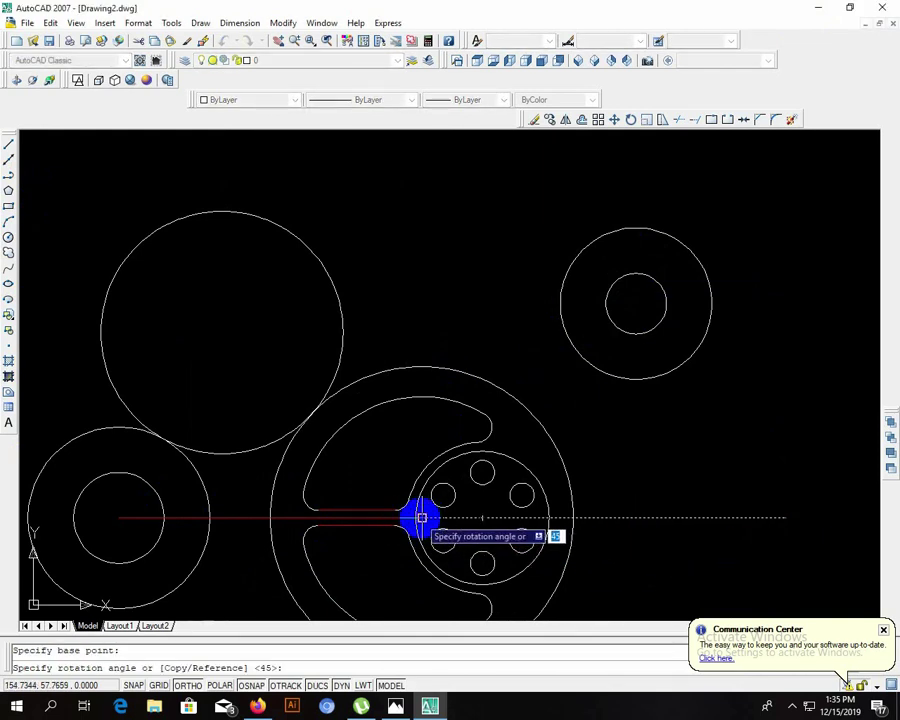
{"action": "type", "text": "4"}
{"action": "key", "text": "Return"}
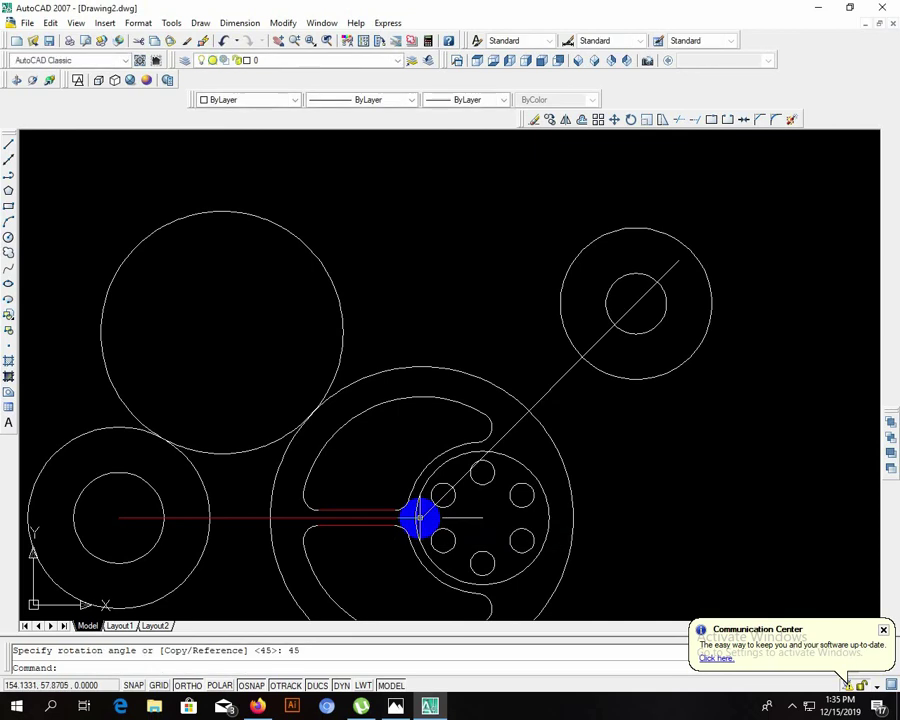
Step: Move the Ø20/Ø50 boss circles from their centre onto the rotated line's far end
{"action": "left_click", "coordinate": [659, 190]}
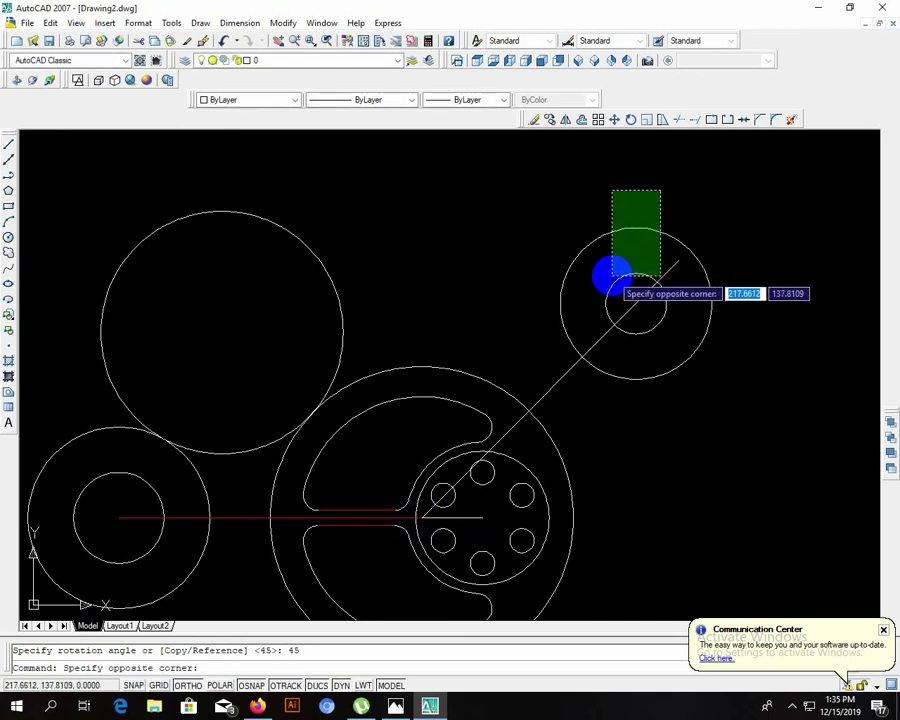
{"action": "left_click", "coordinate": [612, 276]}
{"action": "type", "text": "m"}
{"action": "key", "text": "Return"}
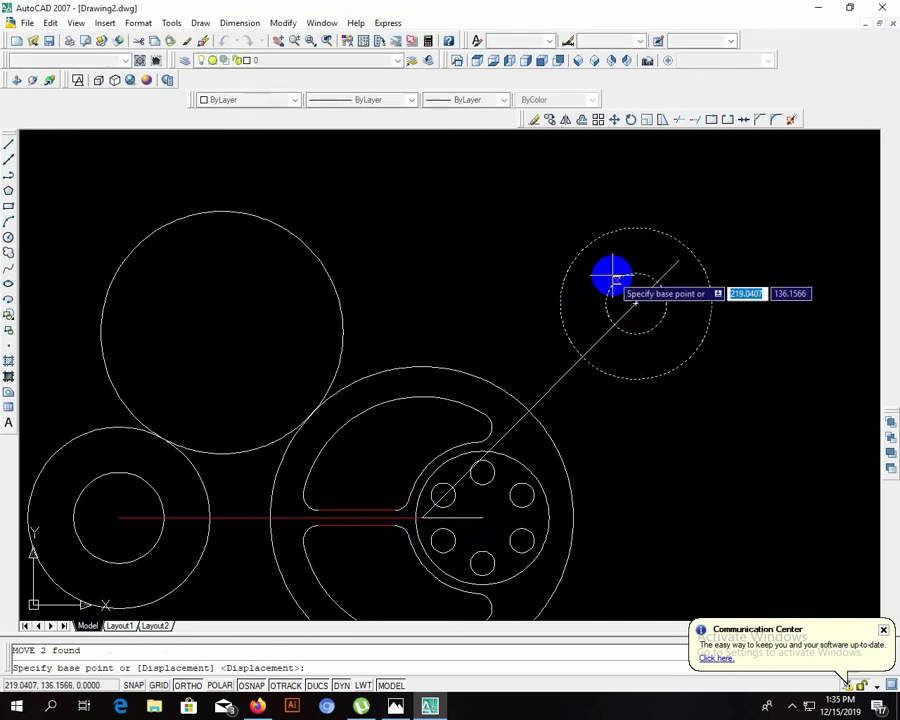
{"action": "left_click", "coordinate": [635, 305]}
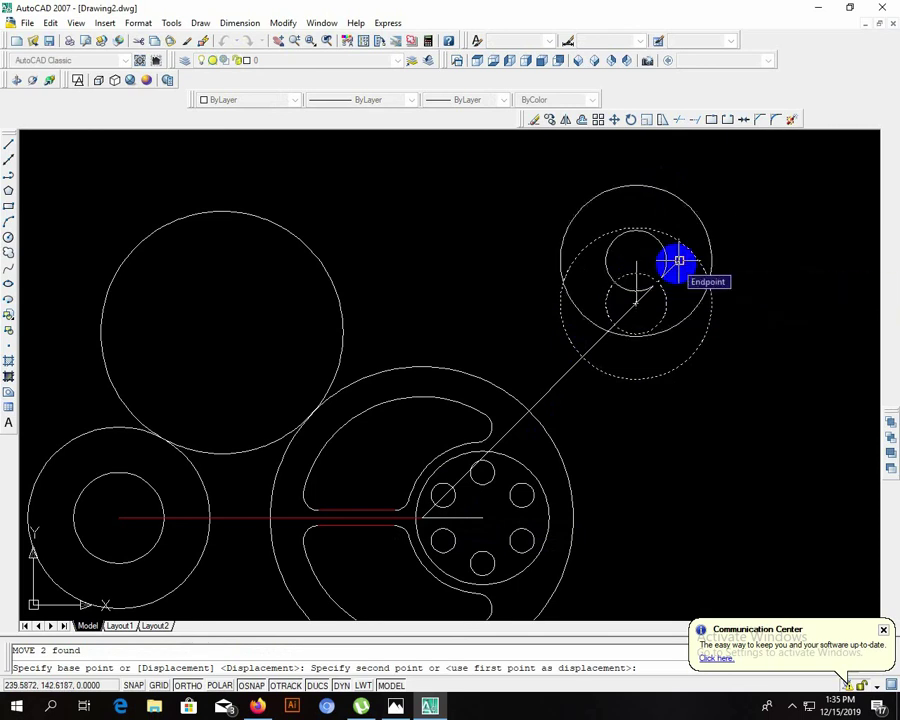
{"action": "left_click", "coordinate": [679, 261]}
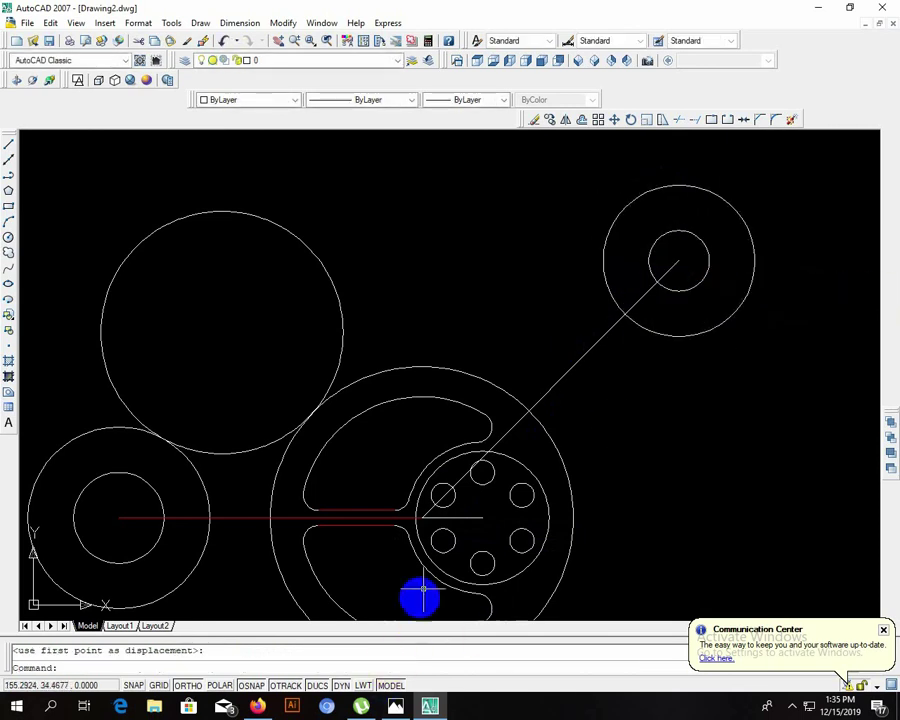
Step: Draw a Tan, Tan, Radius circle of radius 60 touching the relocated upper-right boss and the hub ring
{"action": "left_click", "coordinate": [339, 303]}
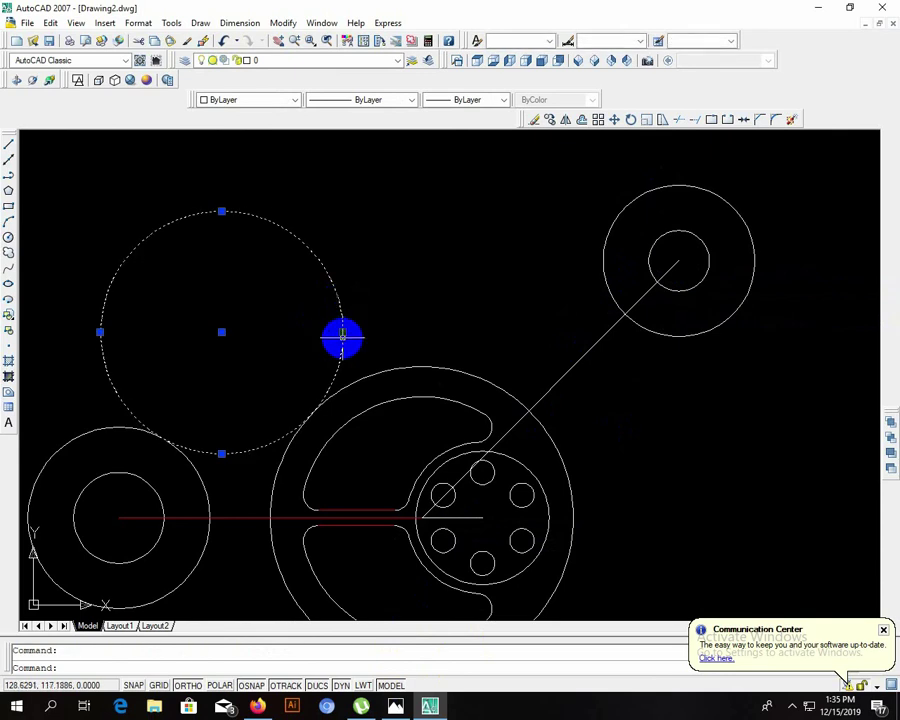
{"action": "key", "text": "Escape"}
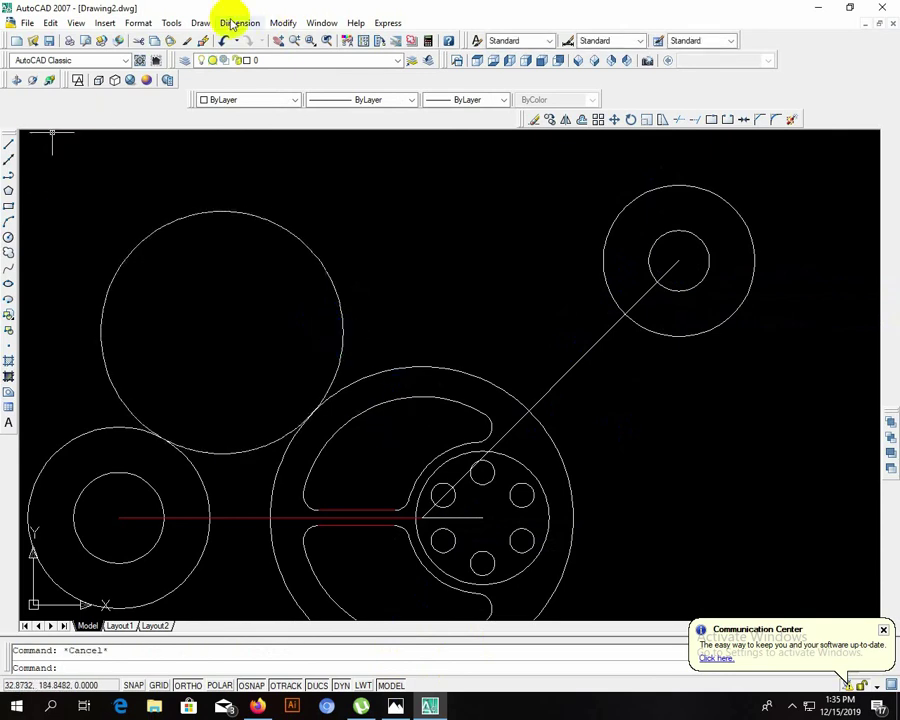
{"action": "left_click", "coordinate": [200, 22]}
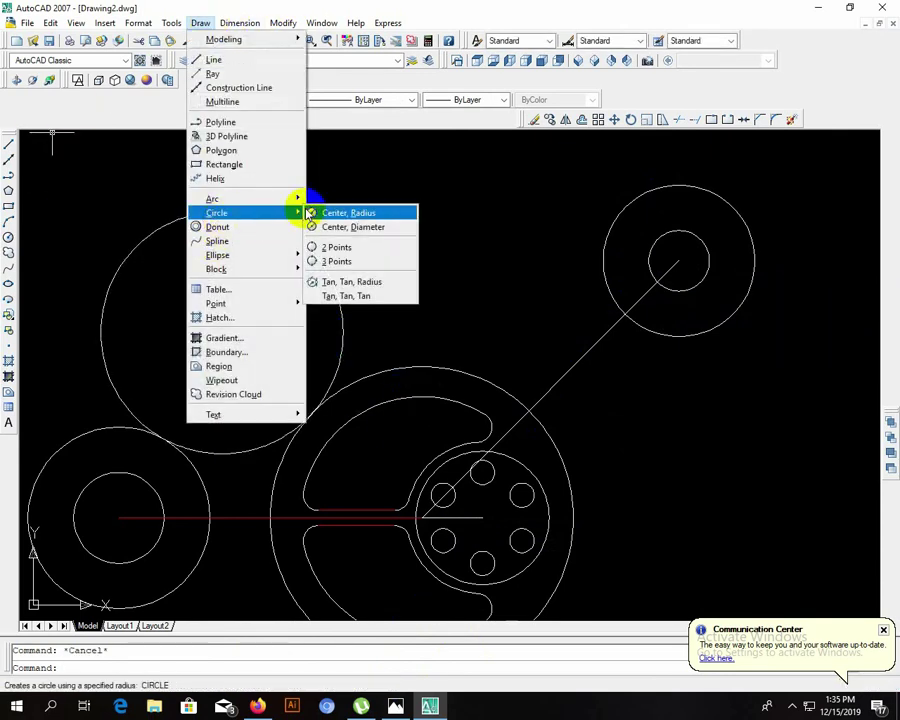
{"action": "left_click", "coordinate": [373, 282]}
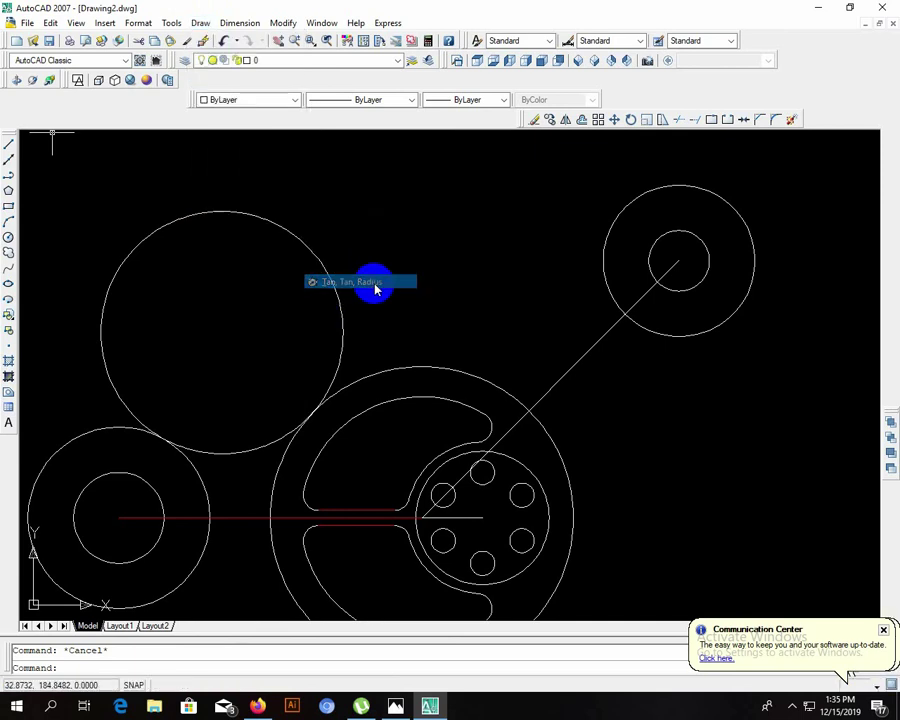
{"action": "left_click", "coordinate": [600, 268]}
{"action": "left_click", "coordinate": [478, 375]}
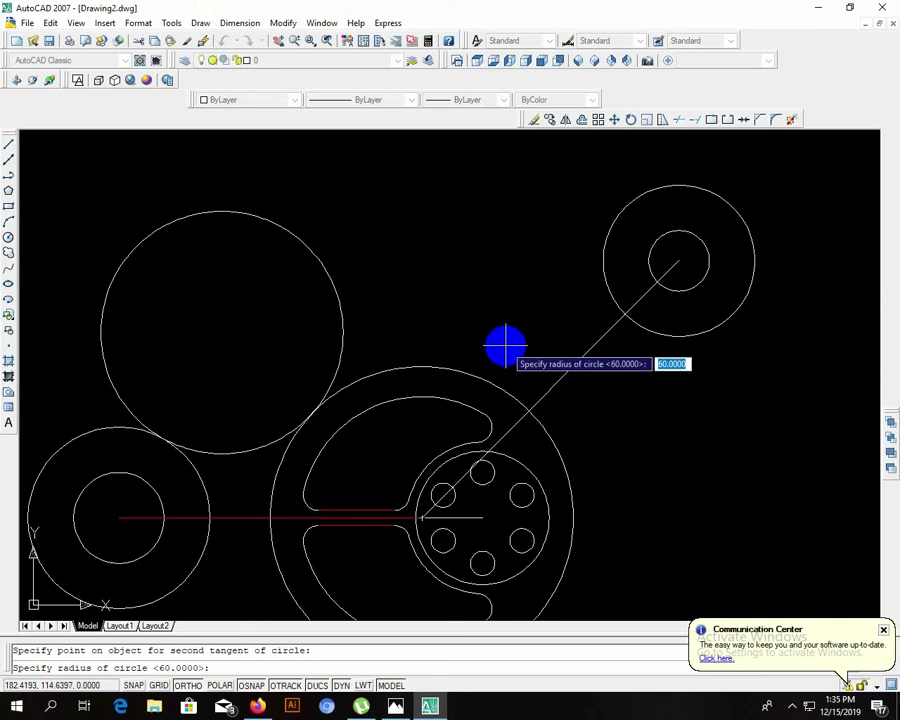
{"action": "type", "text": "60"}
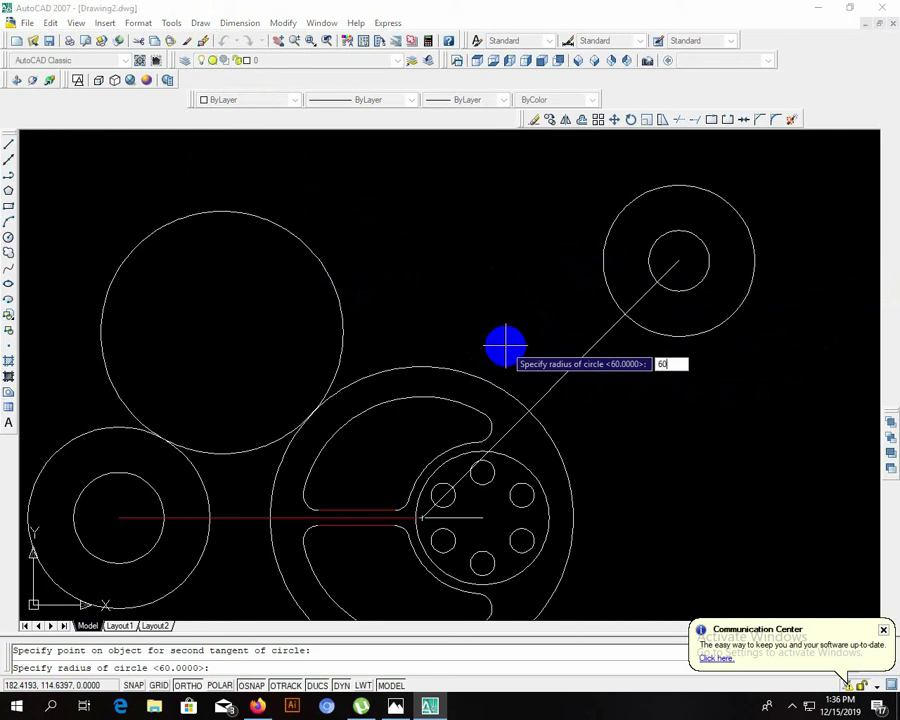
{"action": "key", "text": "Return"}
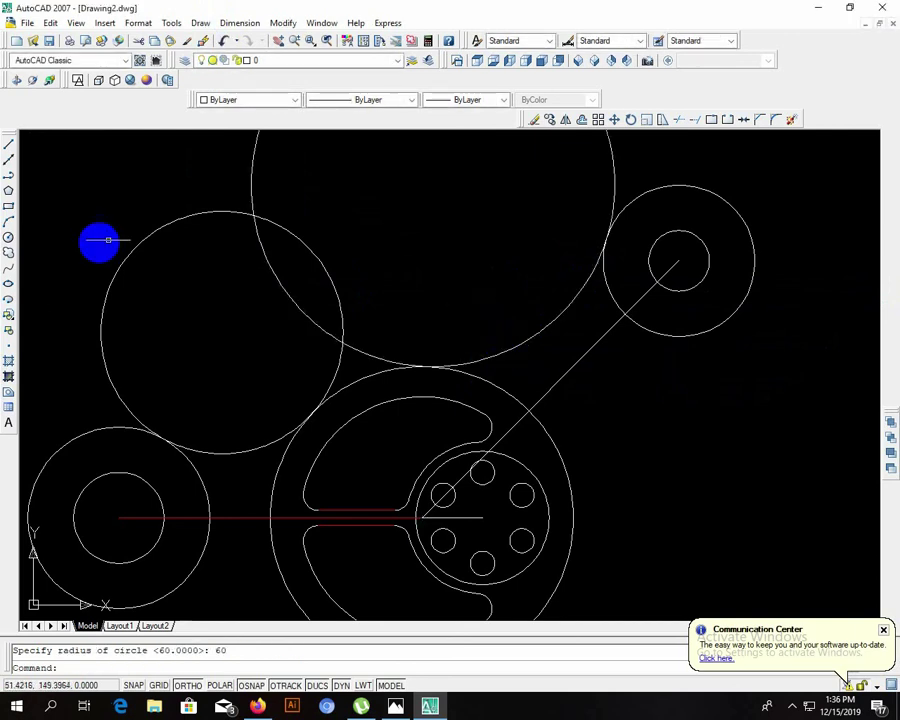
{"action": "scroll", "coordinate": [240, 258], "scroll_direction": "down", "scroll_amount": 4}
{"action": "scroll", "coordinate": [330, 362], "scroll_direction": "up", "scroll_amount": 1}
{"action": "scroll", "coordinate": [334, 350], "scroll_direction": "up", "scroll_amount": 2}
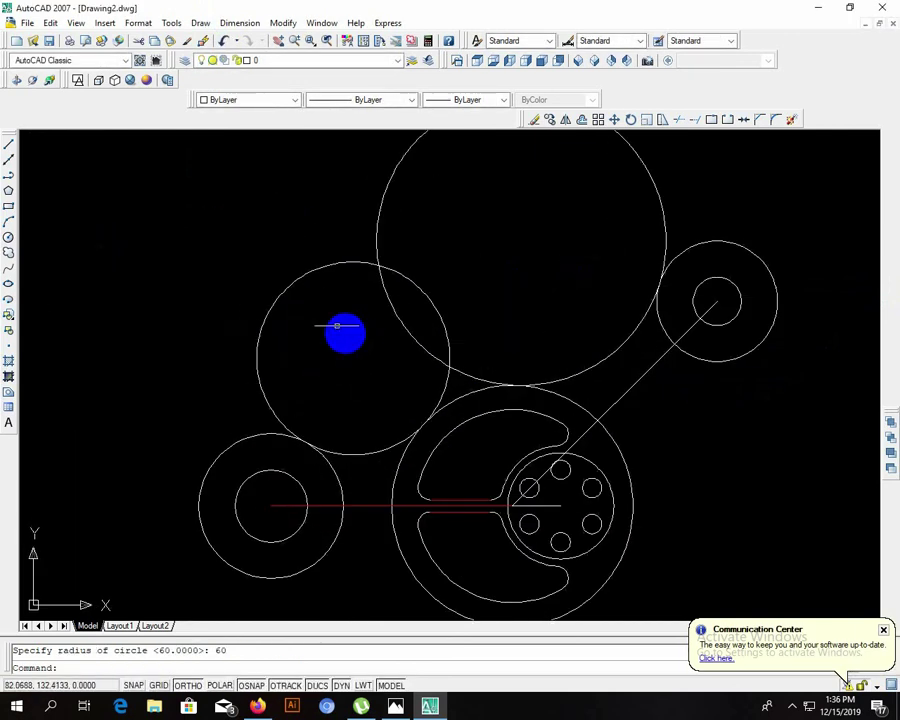
Step: Trim the R40 and R60 circles with all edges as cutters, leaving concave boss-to-hub arcs
{"action": "type", "text": "tr"}
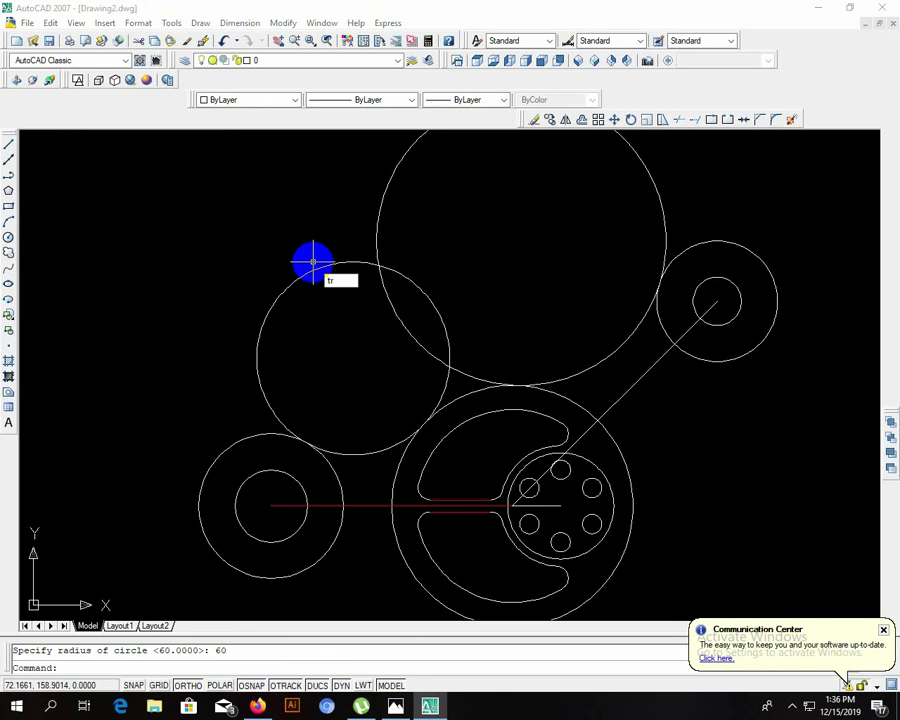
{"action": "key", "text": "Return"}
{"action": "key", "text": "Return"}
{"action": "left_click", "coordinate": [428, 217]}
{"action": "left_click", "coordinate": [327, 357]}
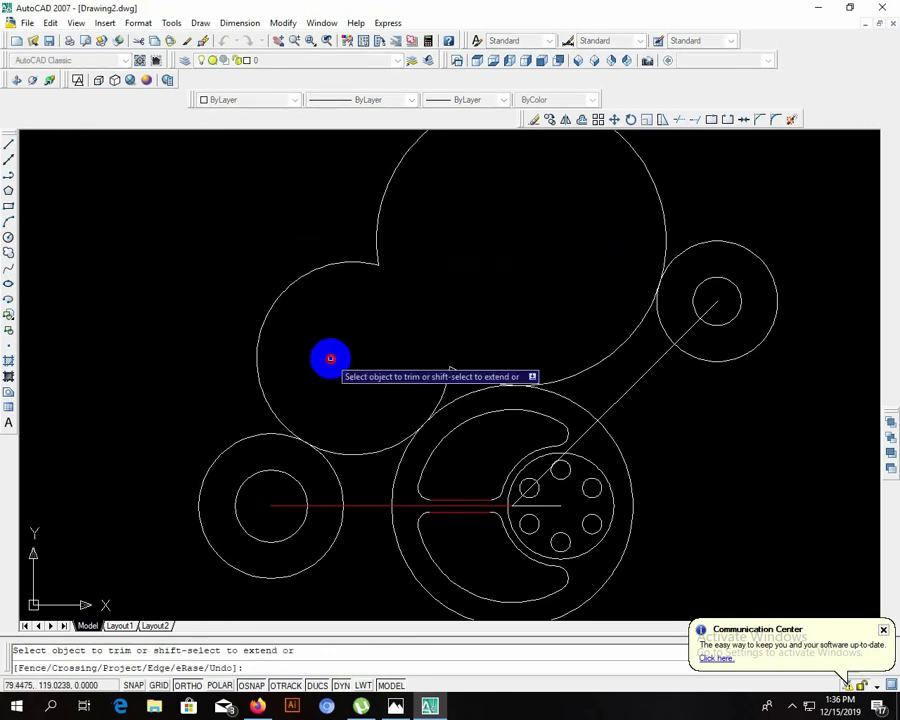
{"action": "left_click", "coordinate": [428, 165]}
{"action": "left_click", "coordinate": [273, 283]}
{"action": "left_click", "coordinate": [468, 358]}
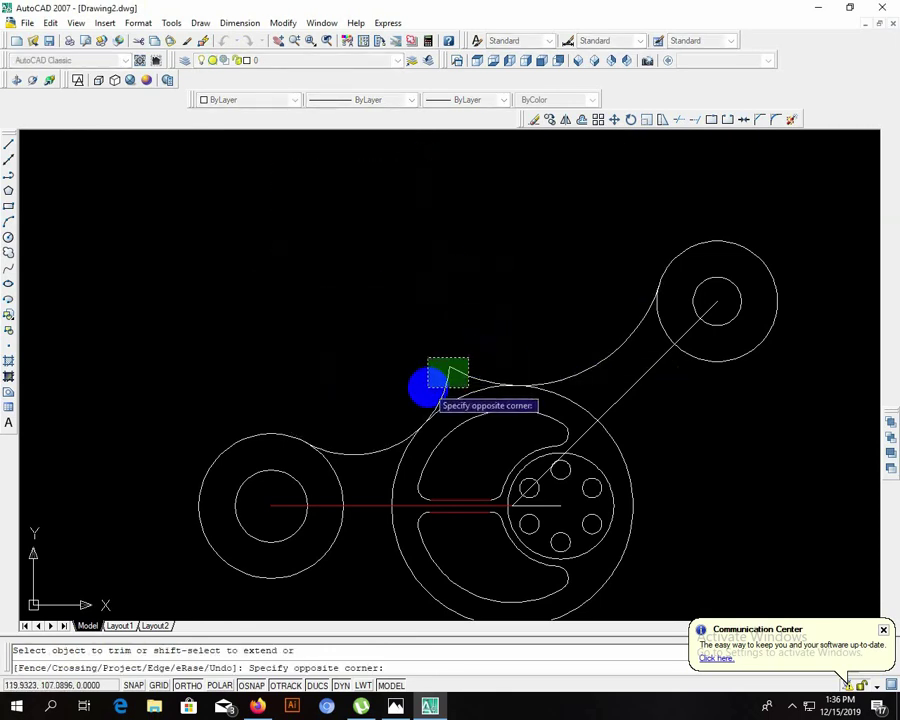
{"action": "left_click", "coordinate": [428, 388]}
{"action": "mouse_move", "coordinate": [466, 480]}
{"action": "middle_mouse_down"}
{"action": "mouse_move", "coordinate": [466, 350]}
{"action": "mouse_move", "coordinate": [432, 370]}
{"action": "middle_mouse_up"}
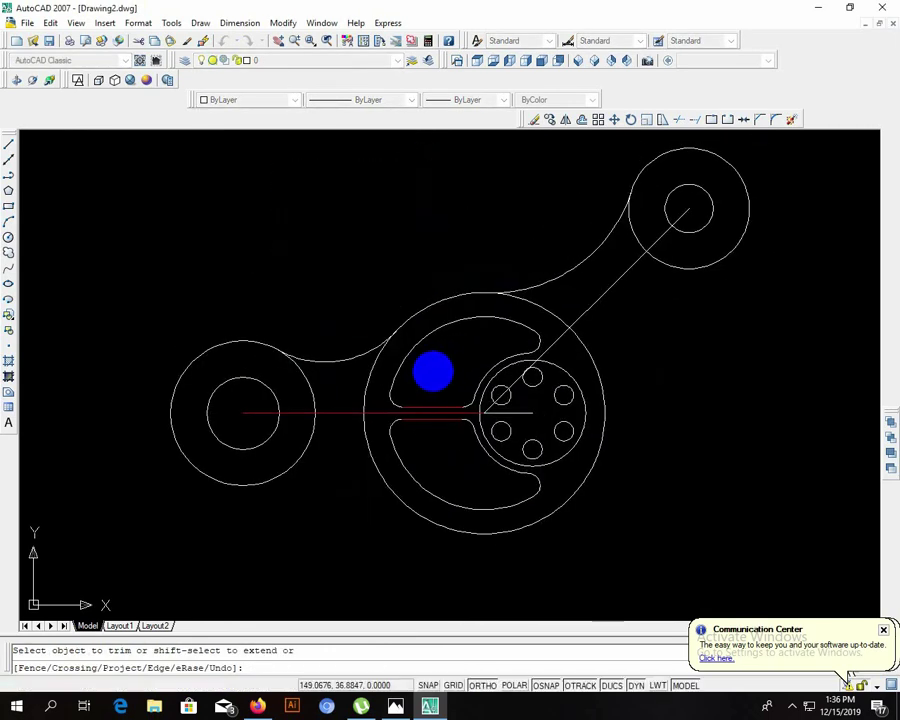
{"action": "left_click", "coordinate": [343, 364]}
{"action": "key", "text": "Escape"}
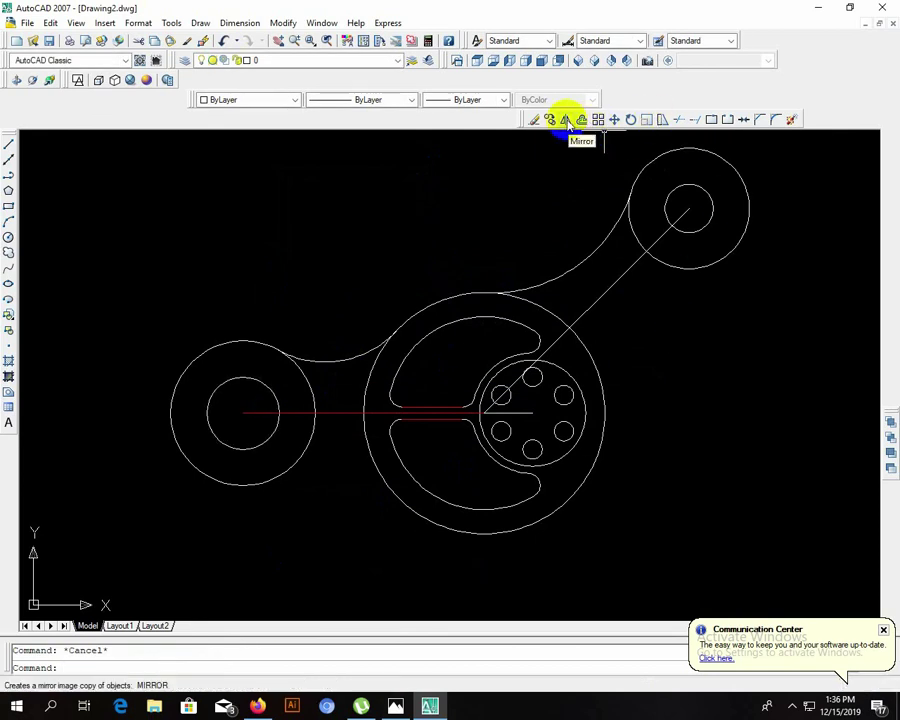
Step: Mirror the upper-right arc across the 45° line and the left arc across the horizontal centreline, keeping originals
{"action": "left_click", "coordinate": [565, 119]}
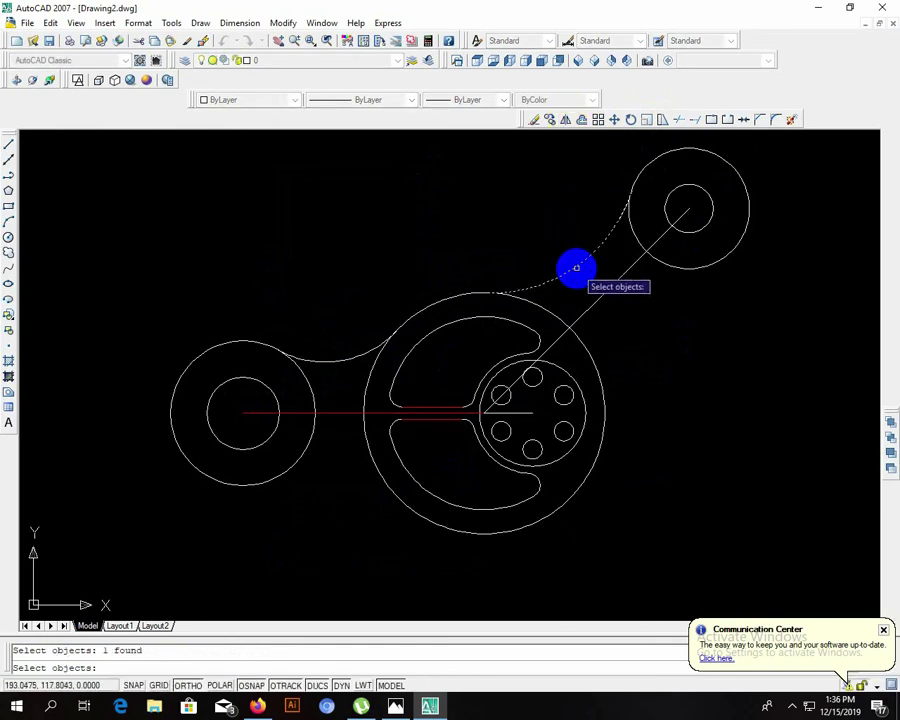
{"action": "key", "text": "Return"}
{"action": "left_click", "coordinate": [688, 208]}
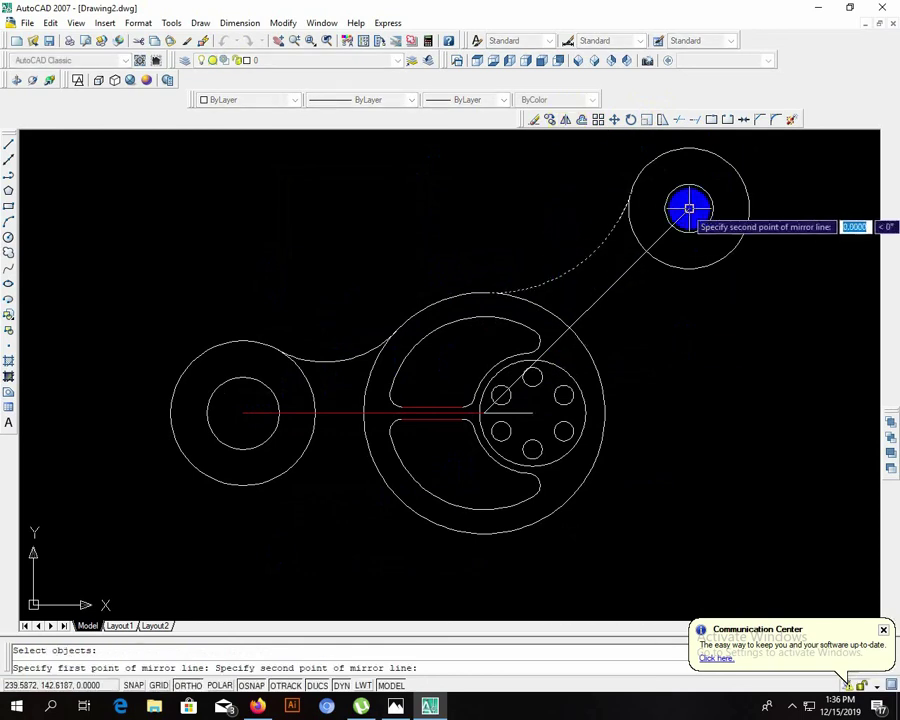
{"action": "left_click", "coordinate": [486, 412]}
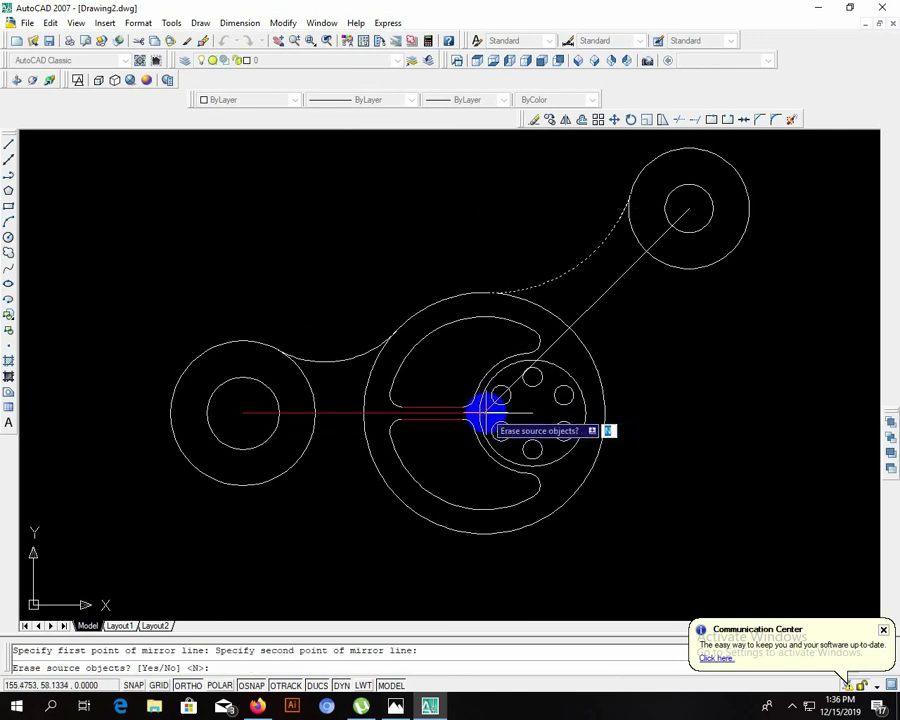
{"action": "key", "text": "Return"}
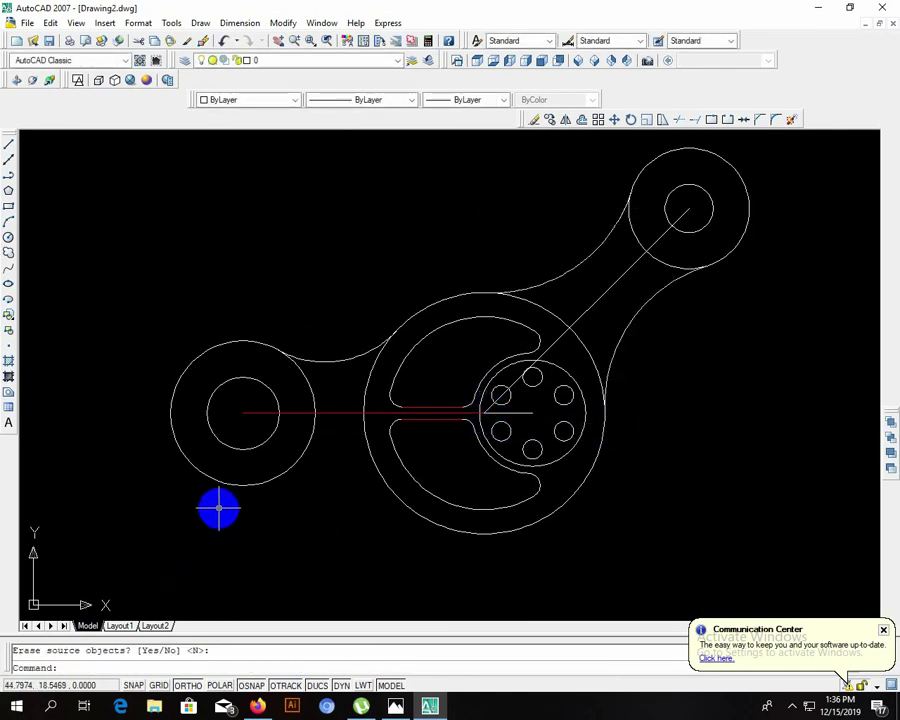
{"action": "key", "text": "Return"}
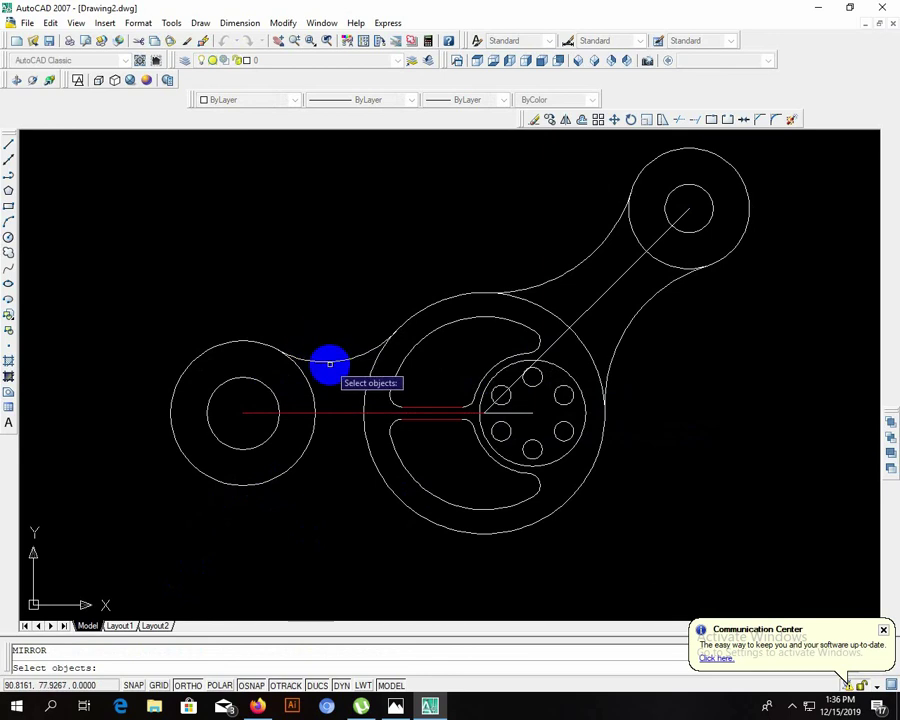
{"action": "key", "text": "Return"}
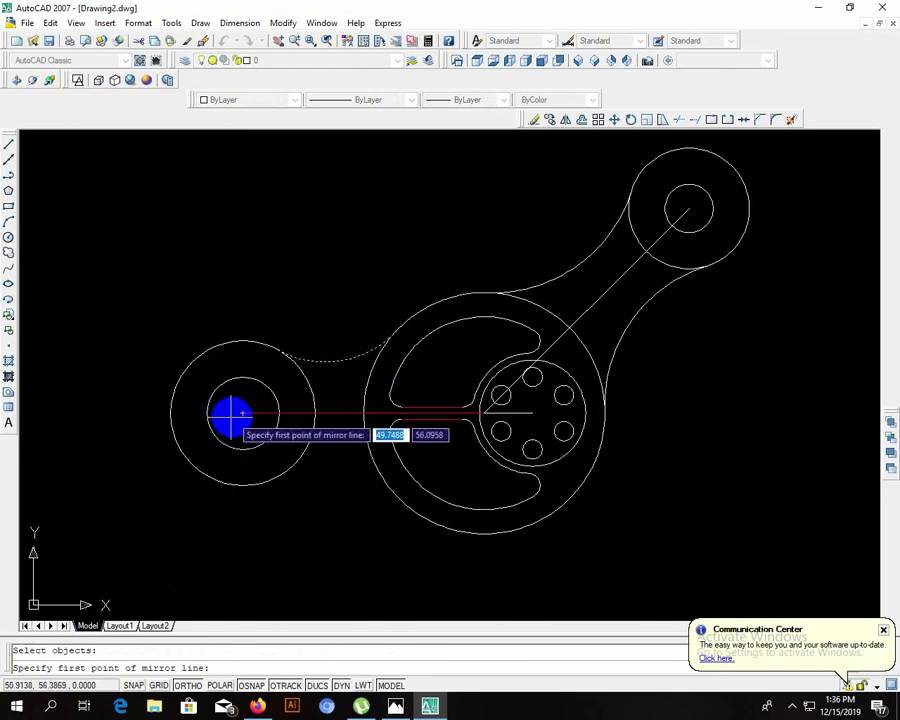
{"action": "left_click", "coordinate": [243, 412]}
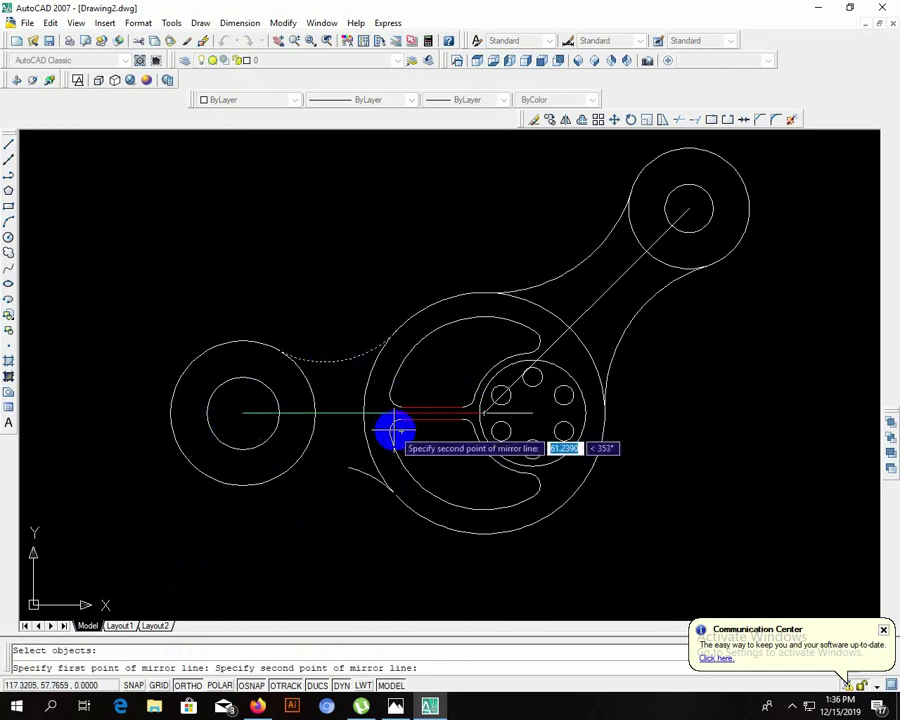
{"action": "left_click", "coordinate": [484, 412]}
{"action": "key", "text": "Return"}
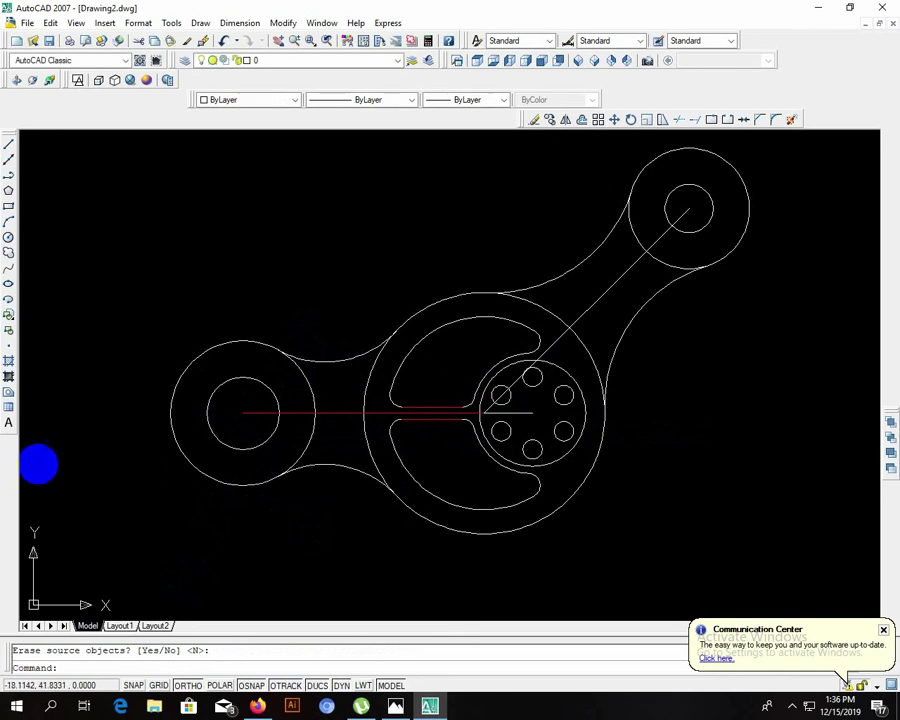
Step: Make the 45° centreline Green, then compare the drawing with the Photos reference
{"action": "middle_click_drag", "start_coordinate": [631, 531], "coordinate": [539, 559]}
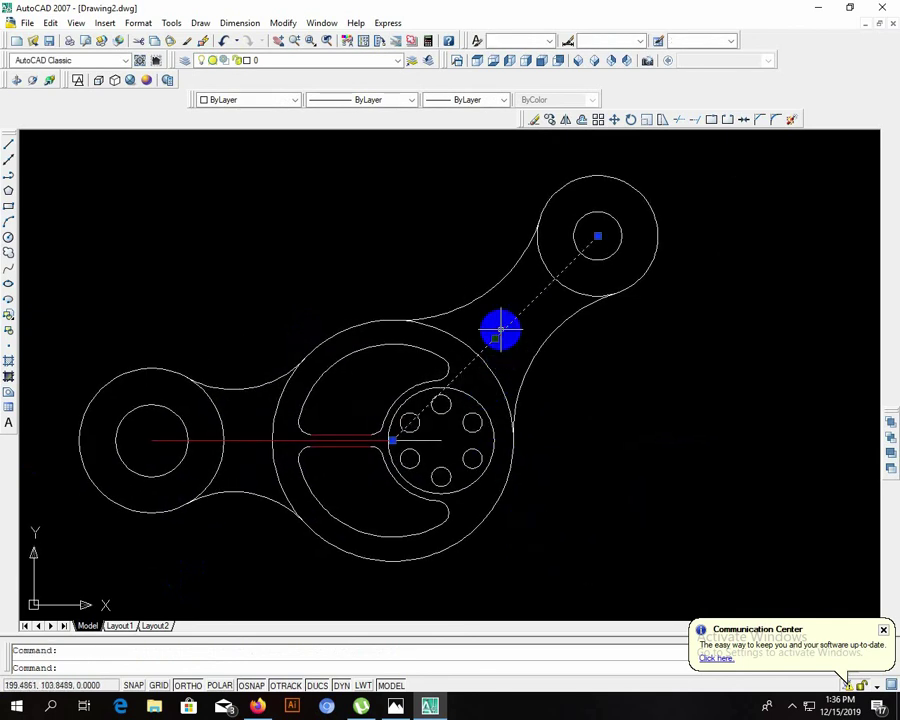
{"action": "left_click", "coordinate": [220, 99]}
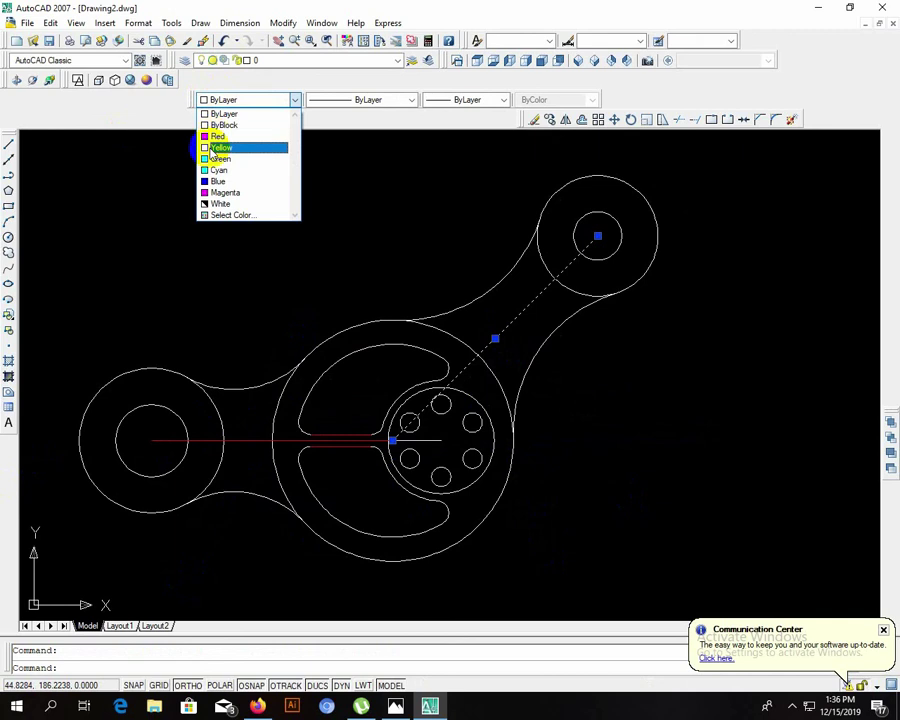
{"action": "left_click", "coordinate": [210, 160]}
{"action": "key", "text": "Escape"}
{"action": "middle_click_drag", "start_coordinate": [370, 464], "coordinate": [323, 404]}
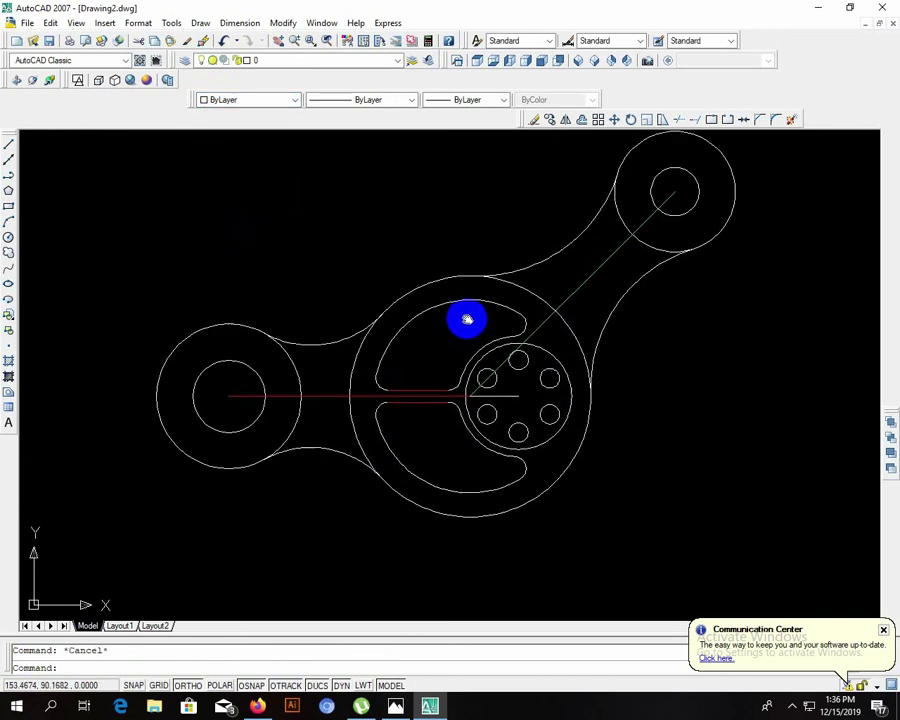
{"action": "key", "text": "Escape"}
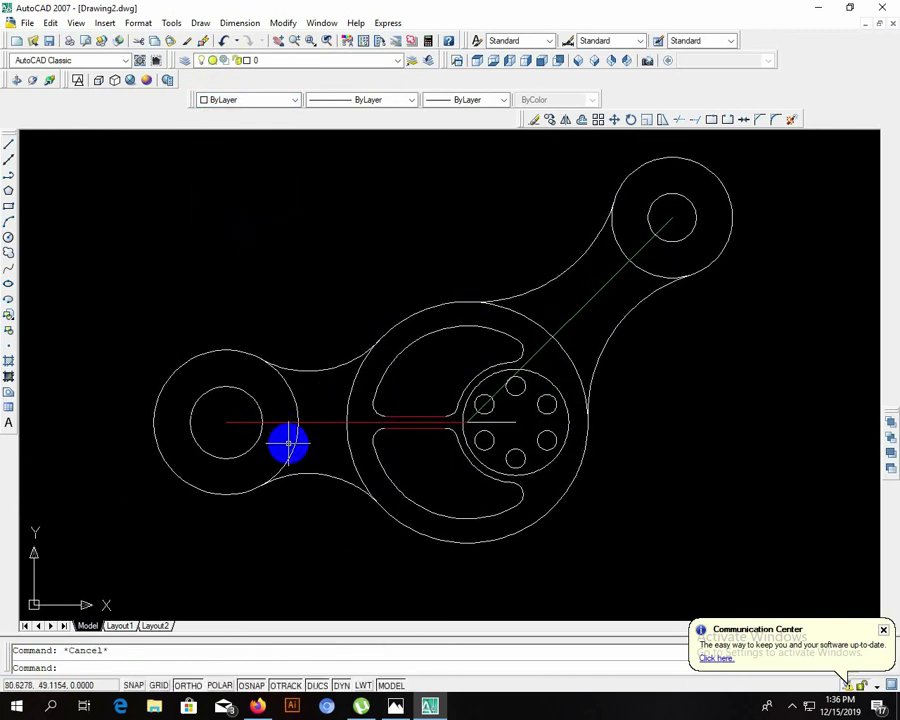
{"action": "left_click", "coordinate": [395, 706]}
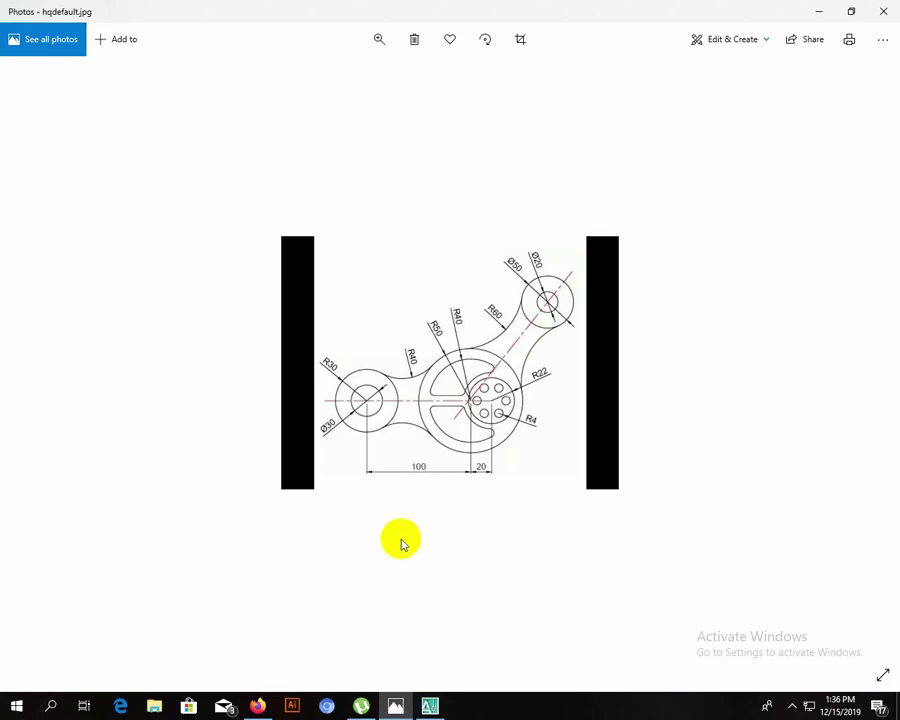
Step: Bring Drawing2.dwg back to the front, close the Communication Center balloon, and re-centre the linkage drawing
{"action": "left_click", "coordinate": [429, 706]}
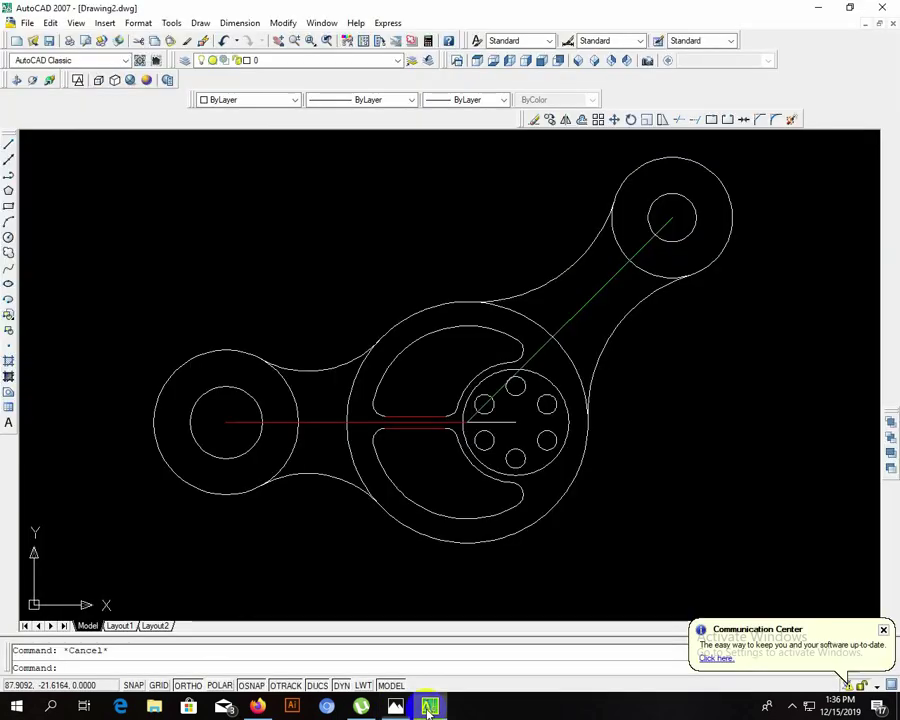
{"action": "mouse_move", "coordinate": [512, 405]}
{"action": "middle_mouse_down"}
{"action": "mouse_move", "coordinate": [406, 416]}
{"action": "mouse_move", "coordinate": [510, 422]}
{"action": "middle_mouse_up"}
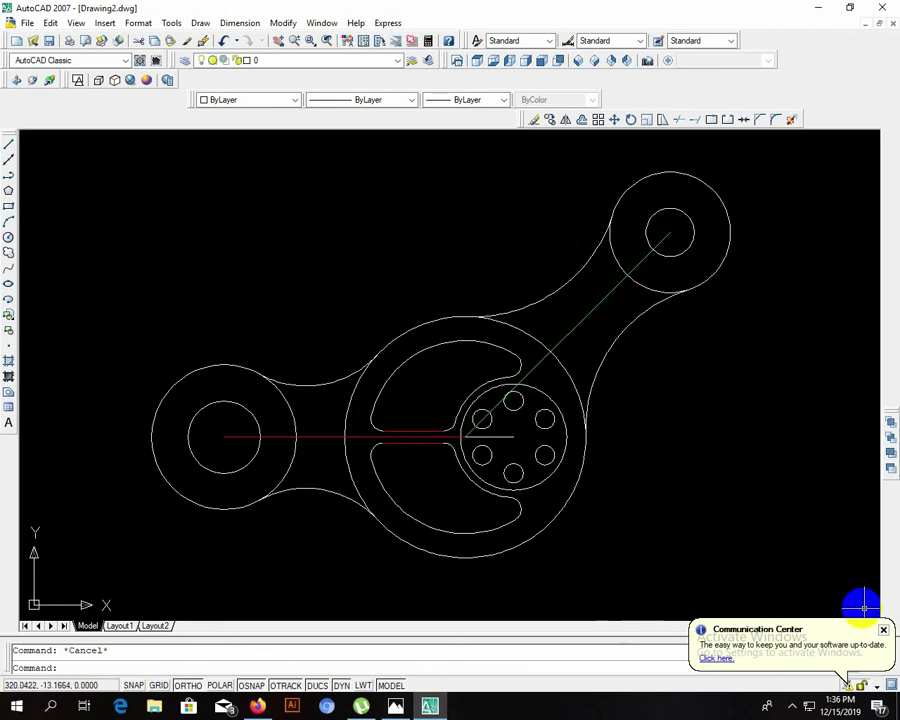
{"action": "left_click", "coordinate": [884, 632]}
{"action": "mouse_move", "coordinate": [296, 440]}
{"action": "middle_mouse_down"}
{"action": "mouse_move", "coordinate": [336, 408]}
{"action": "mouse_move", "coordinate": [291, 456]}
{"action": "mouse_move", "coordinate": [306, 411]}
{"action": "mouse_move", "coordinate": [283, 430]}
{"action": "mouse_move", "coordinate": [348, 426]}
{"action": "mouse_move", "coordinate": [304, 424]}
{"action": "mouse_move", "coordinate": [291, 478]}
{"action": "mouse_move", "coordinate": [301, 434]}
{"action": "mouse_move", "coordinate": [281, 458]}
{"action": "middle_mouse_up"}
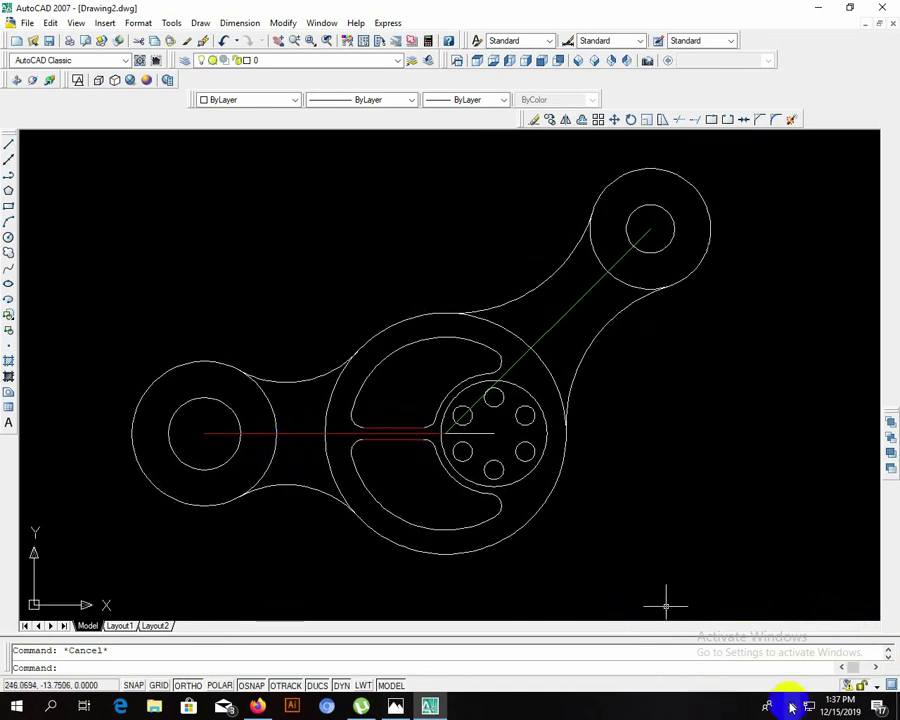